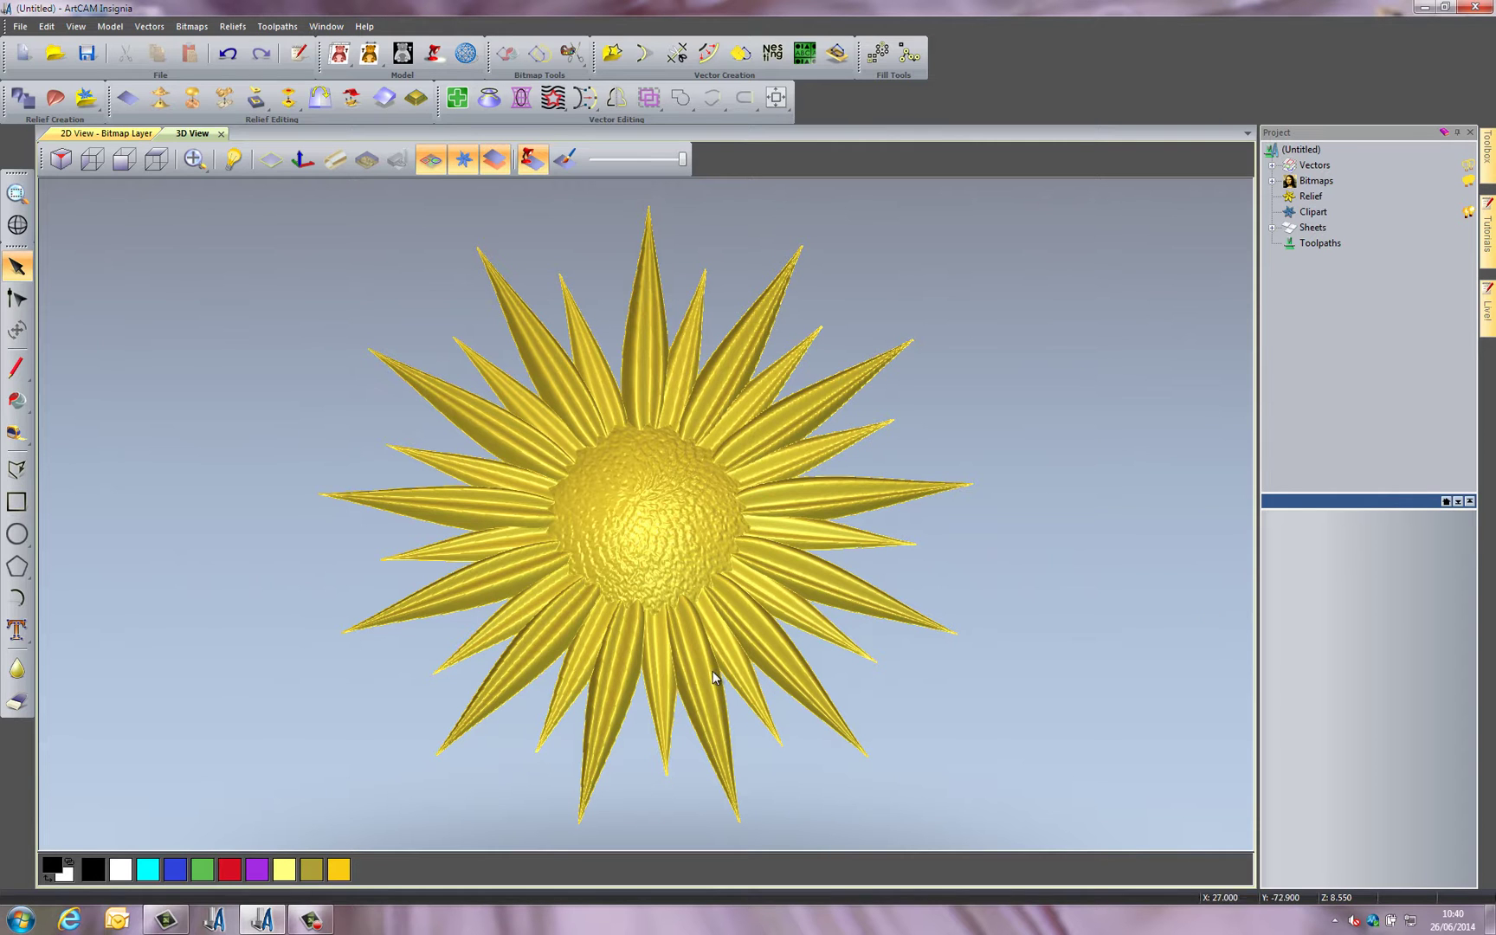
# Create a new 300 × 300 mm model, 10 mm thick with a centred origin, discarding the unsaved changes to the flower model
pyautogui.moveTo(715, 681); pyautogui.dragTo(818, 614)
pyautogui.scroll(5, 684, 563)
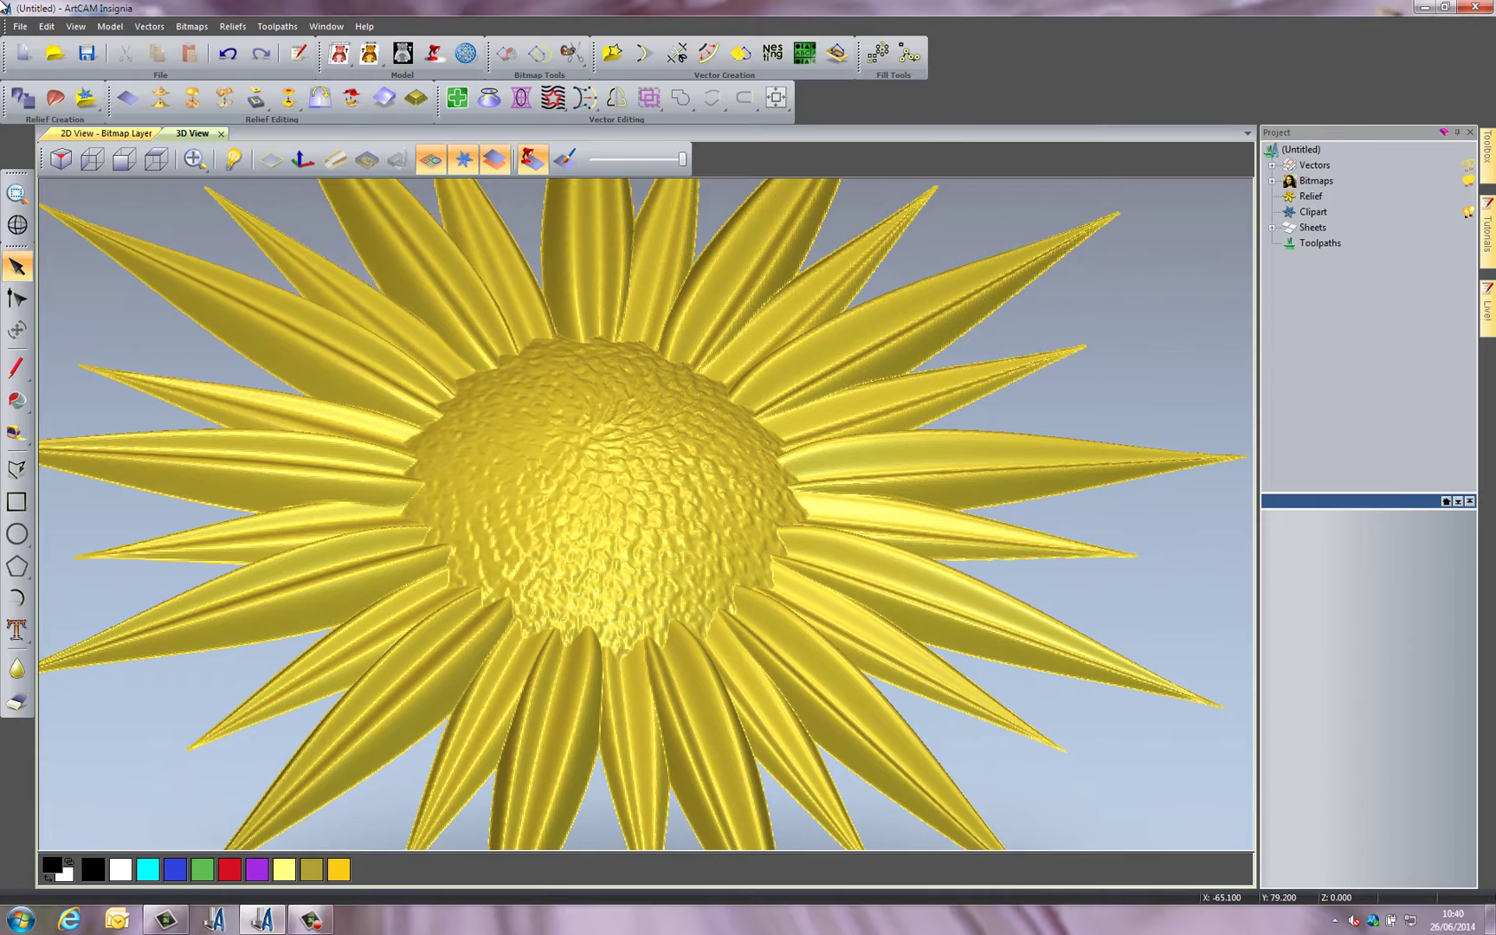
pyautogui.click(19, 28)
pyautogui.moveTo(52, 43)
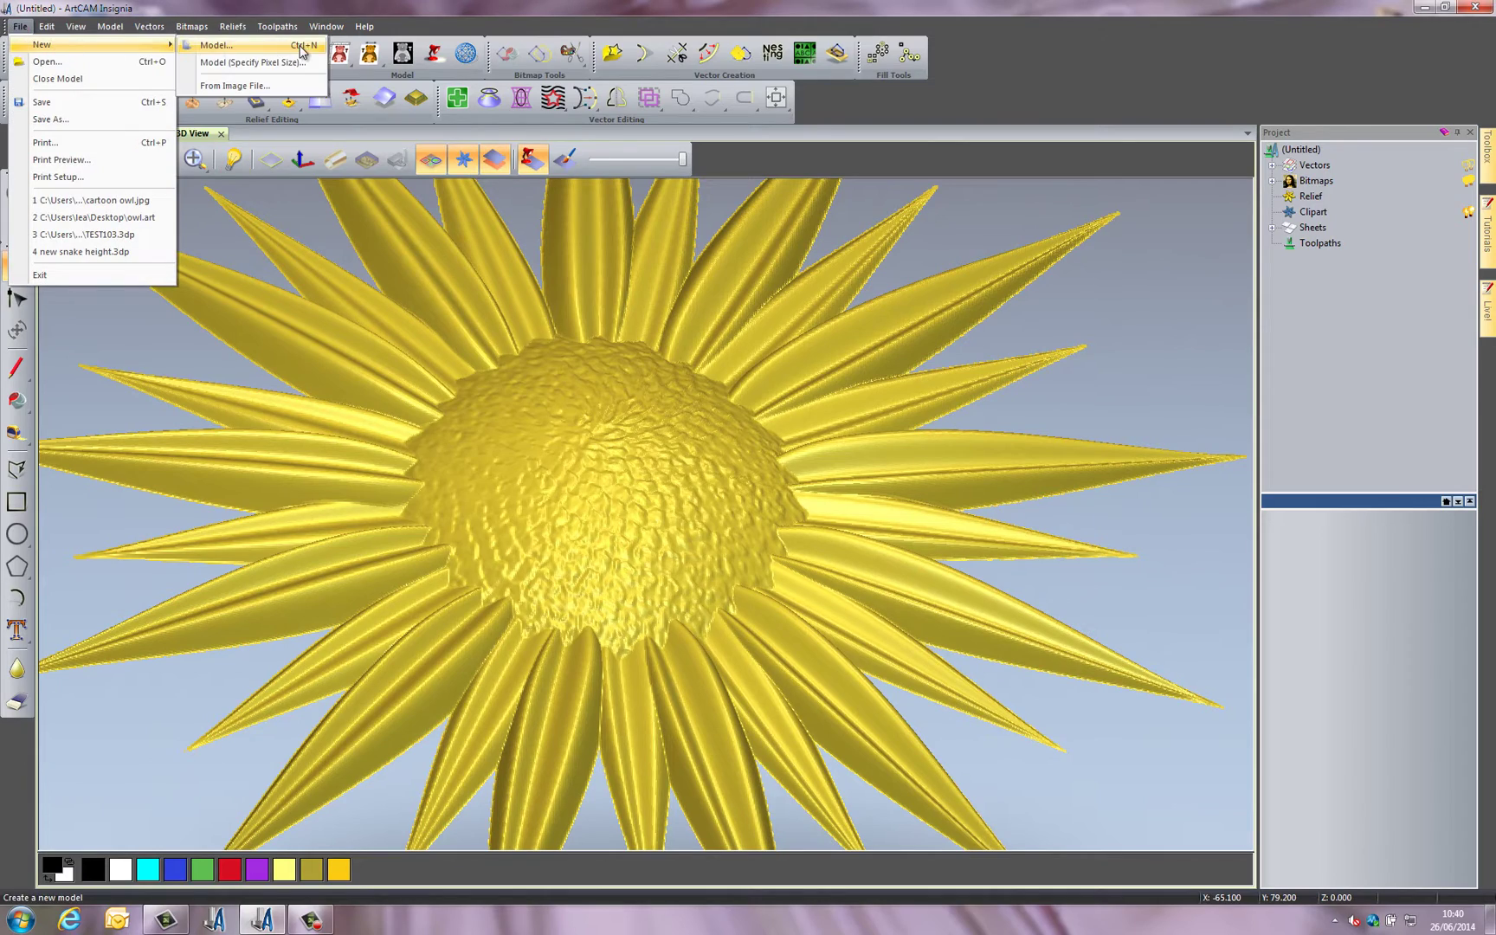
pyautogui.click(346, 44)
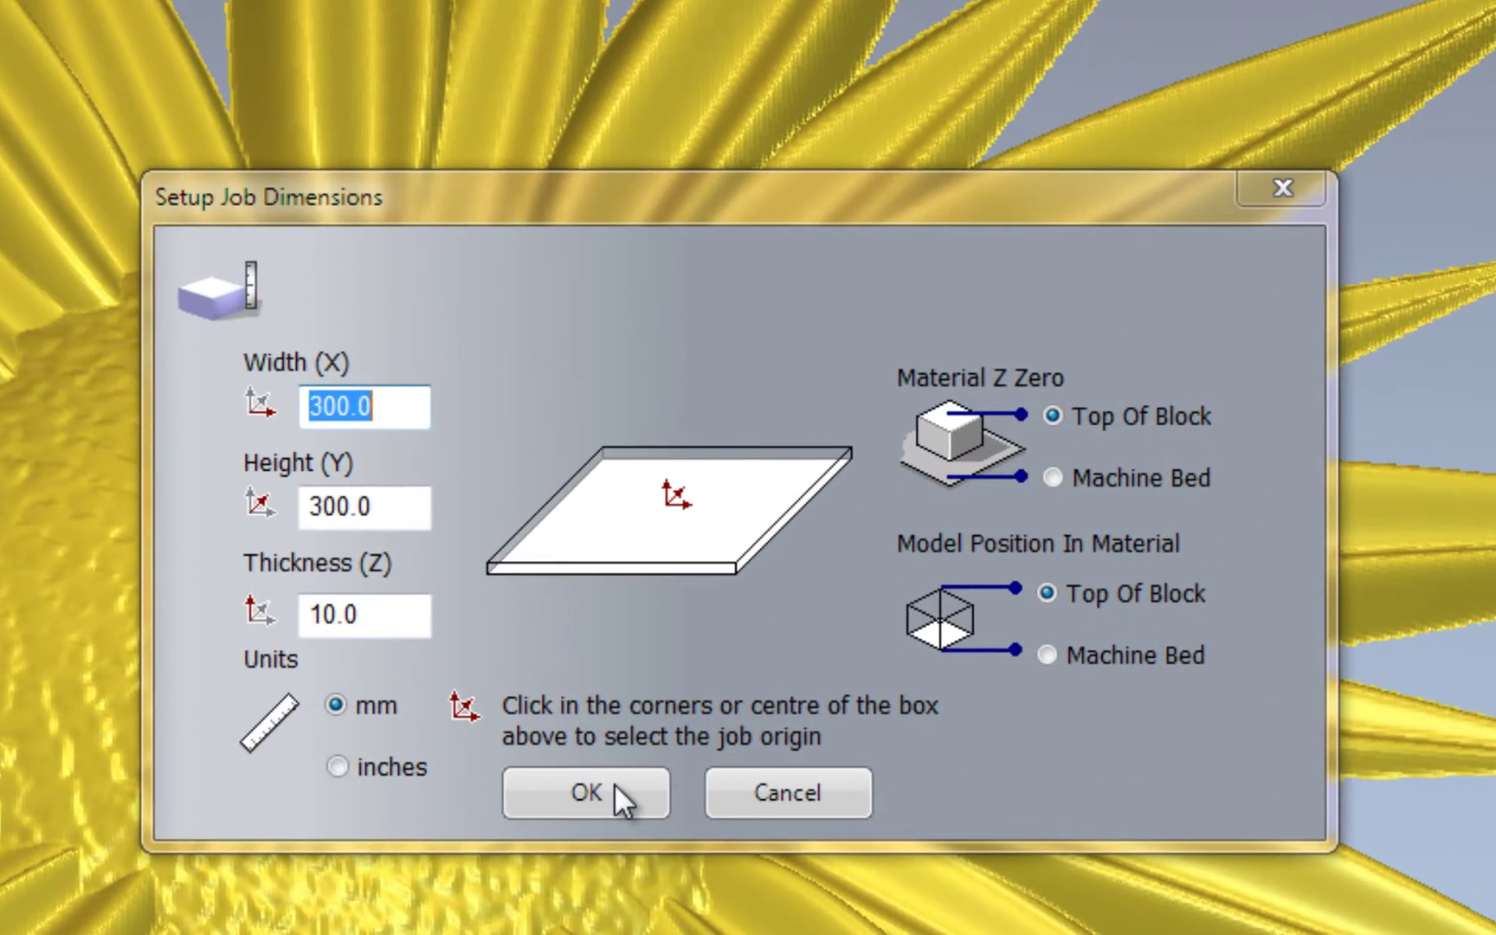
pyautogui.click(614, 783)
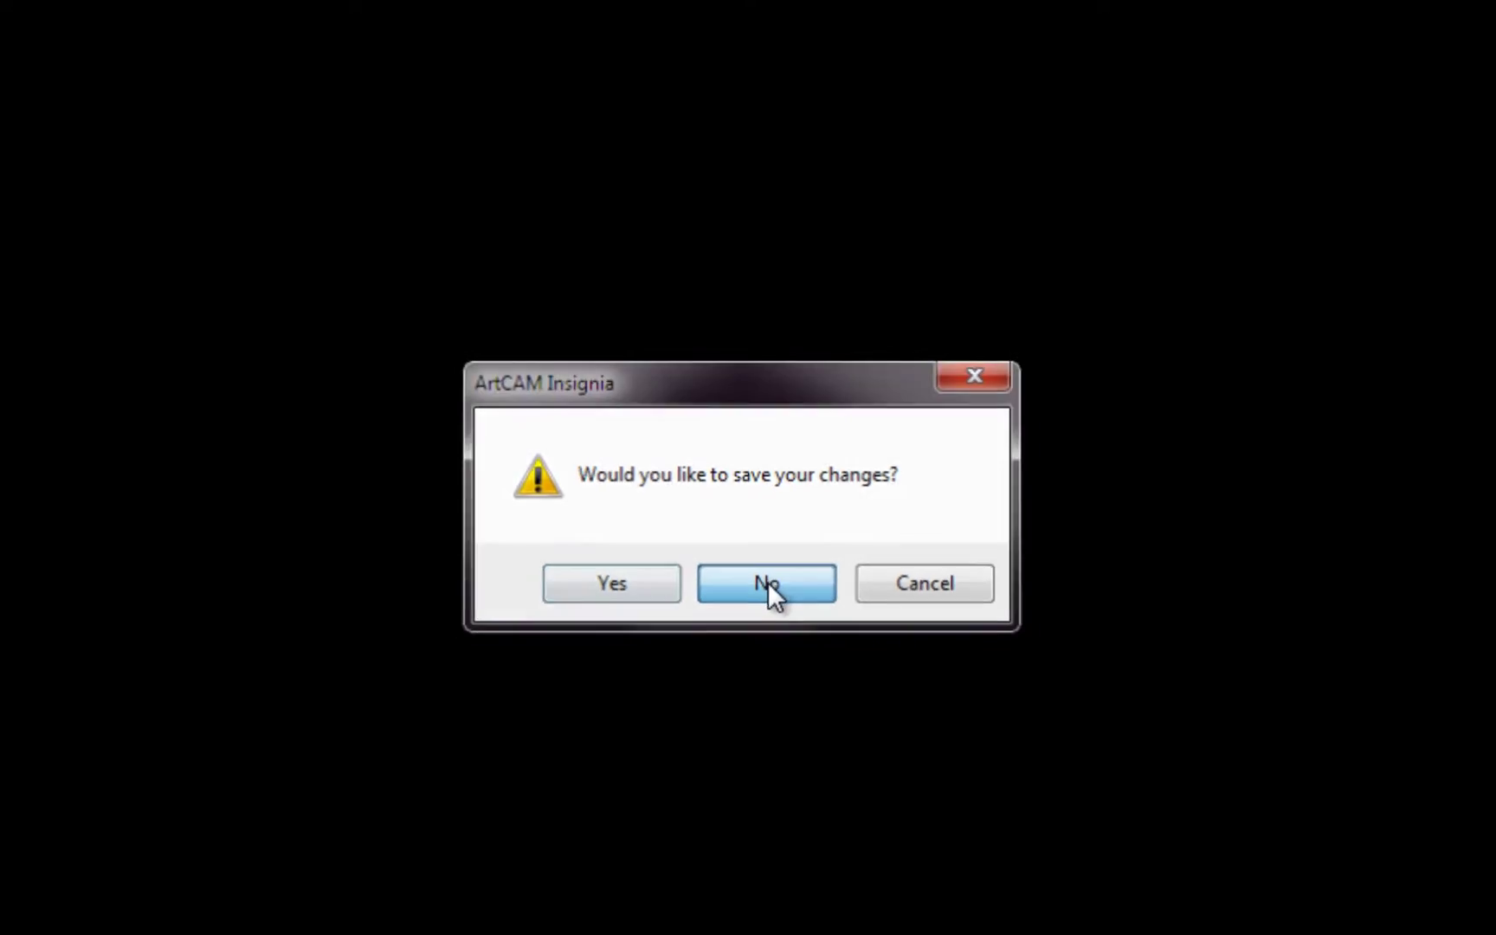
pyautogui.click(769, 615)
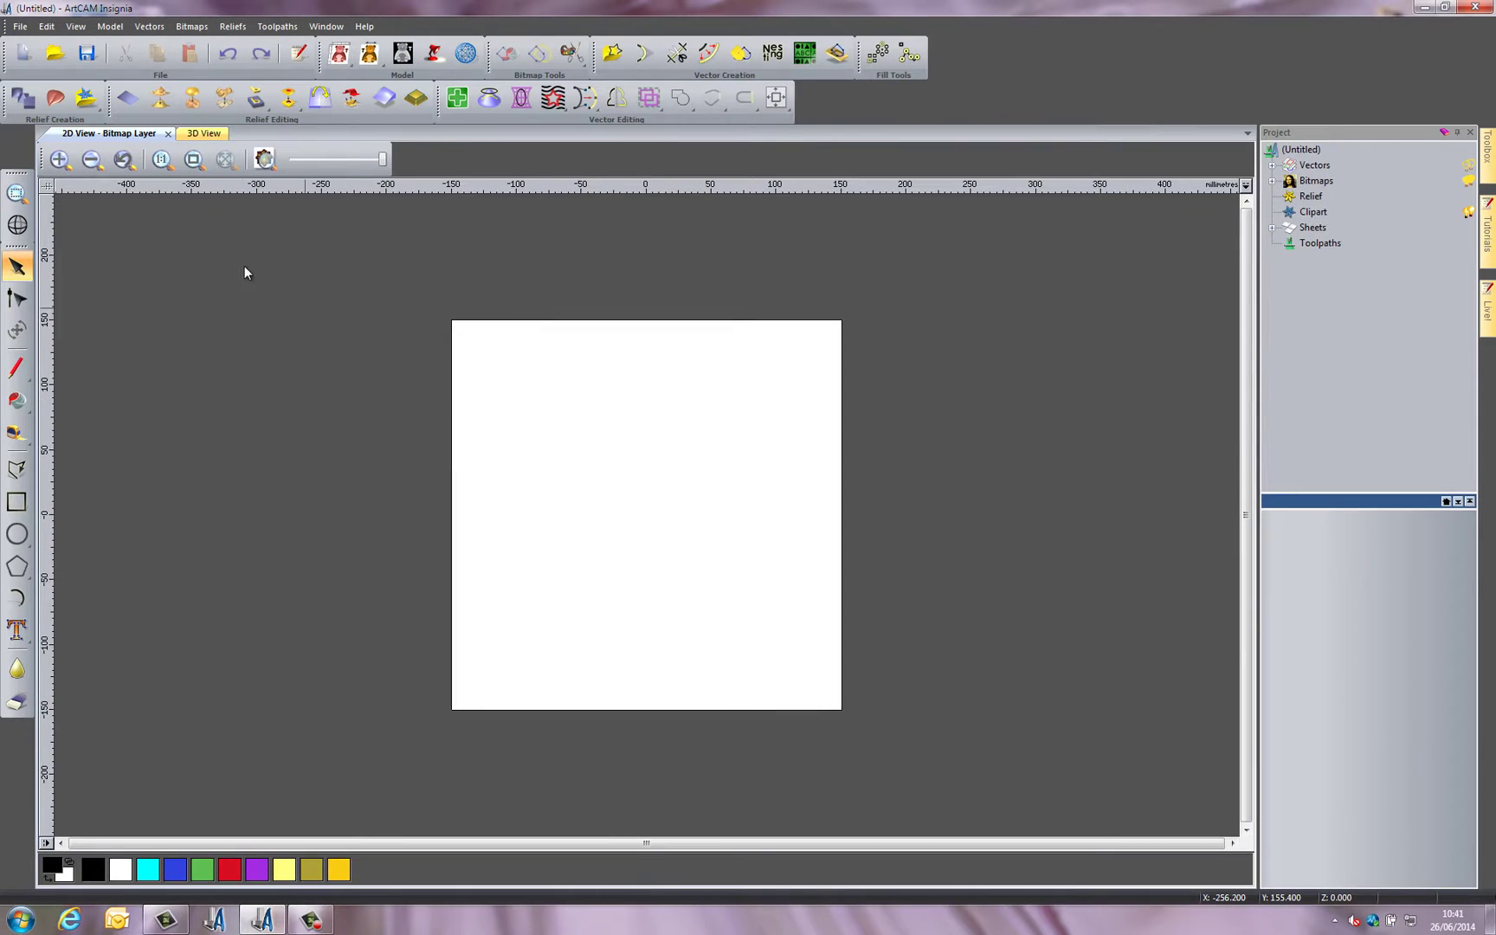
# Show the blank model in 3D from directly above, with its zero plane drawn and the material block hidden
pyautogui.click(204, 133)
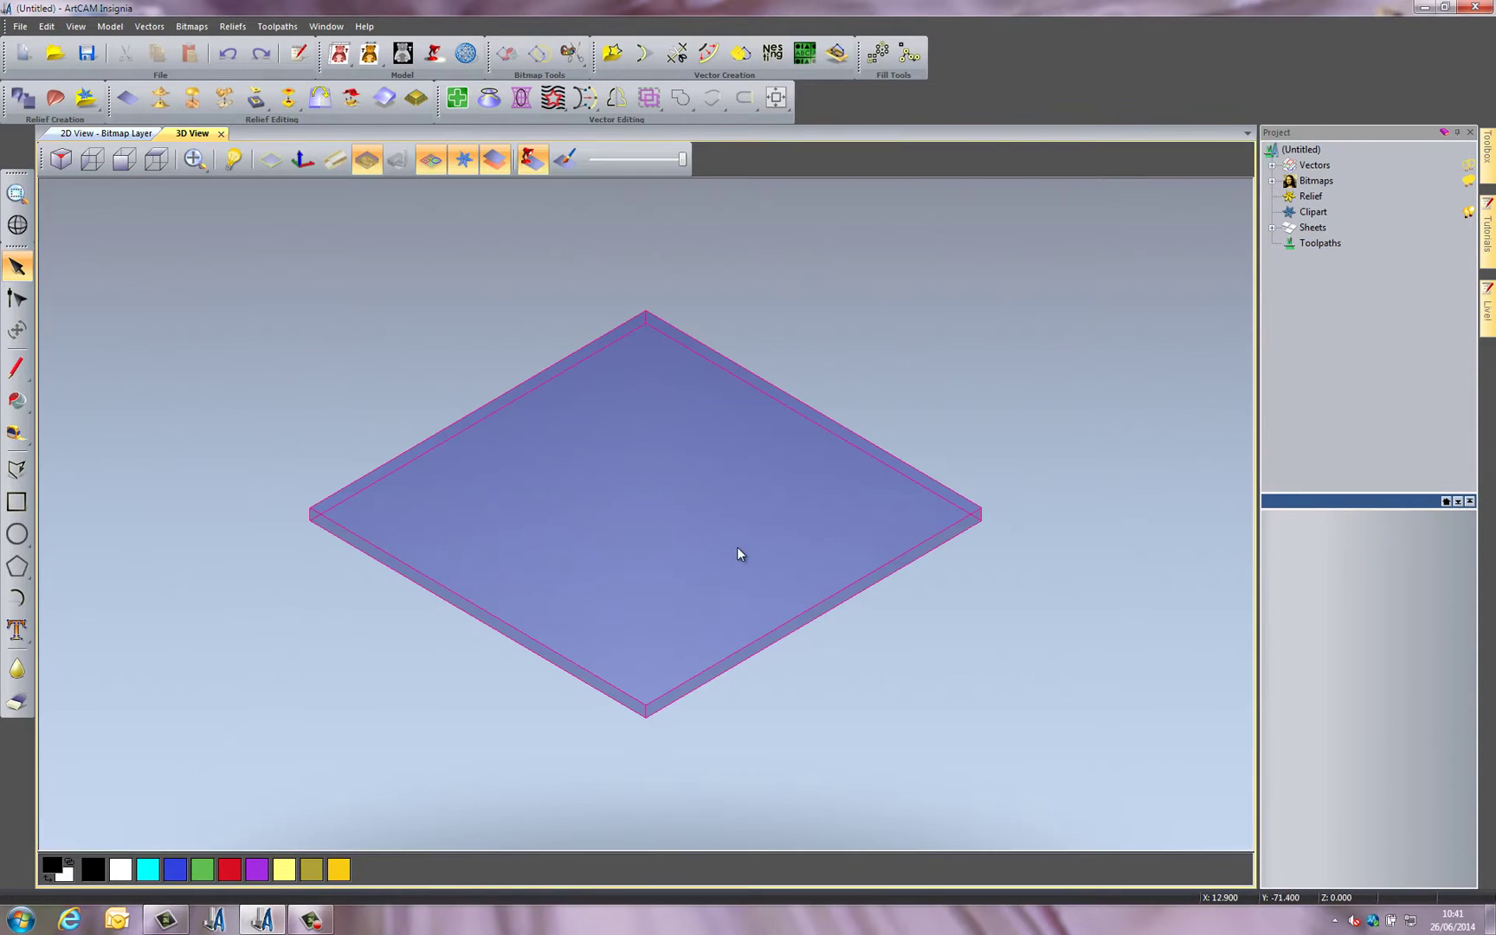
pyautogui.click(281, 167)
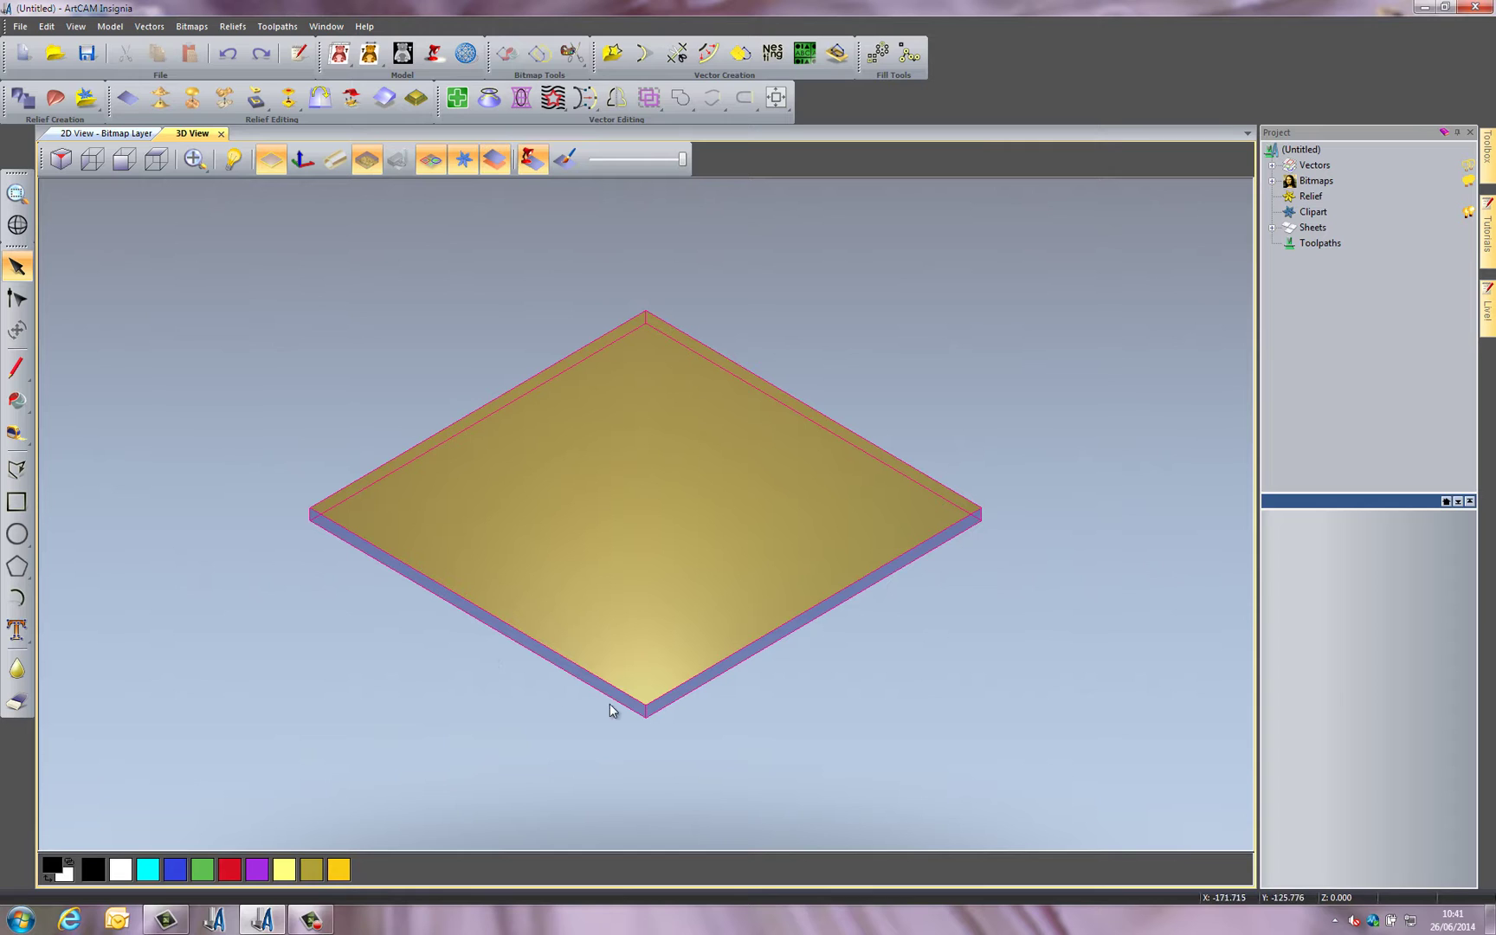
pyautogui.click(367, 163)
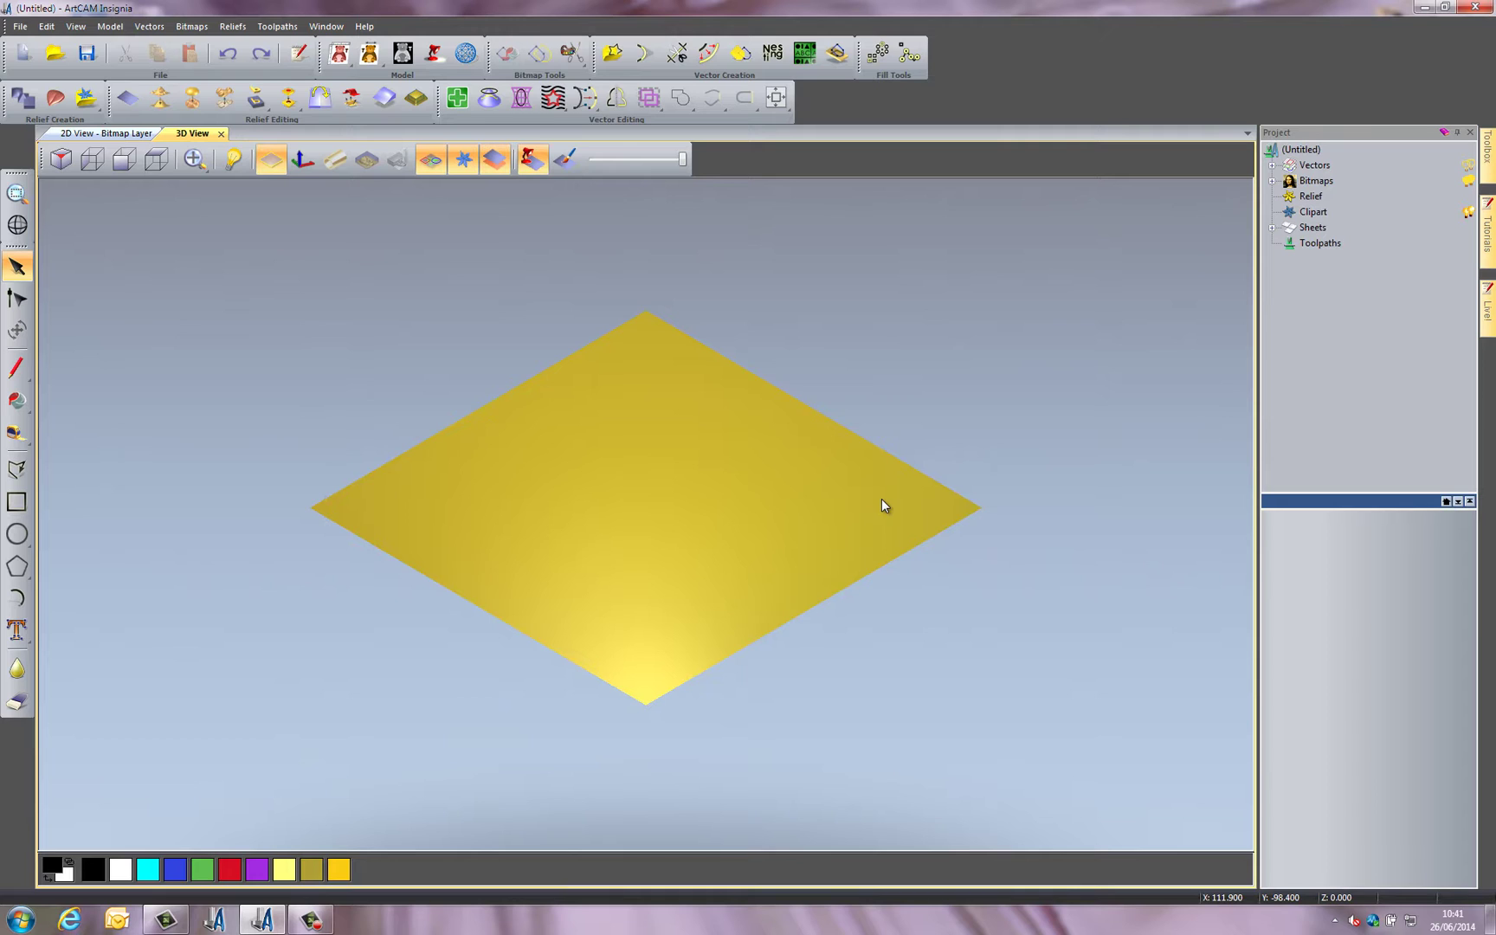
pyautogui.click(156, 160)
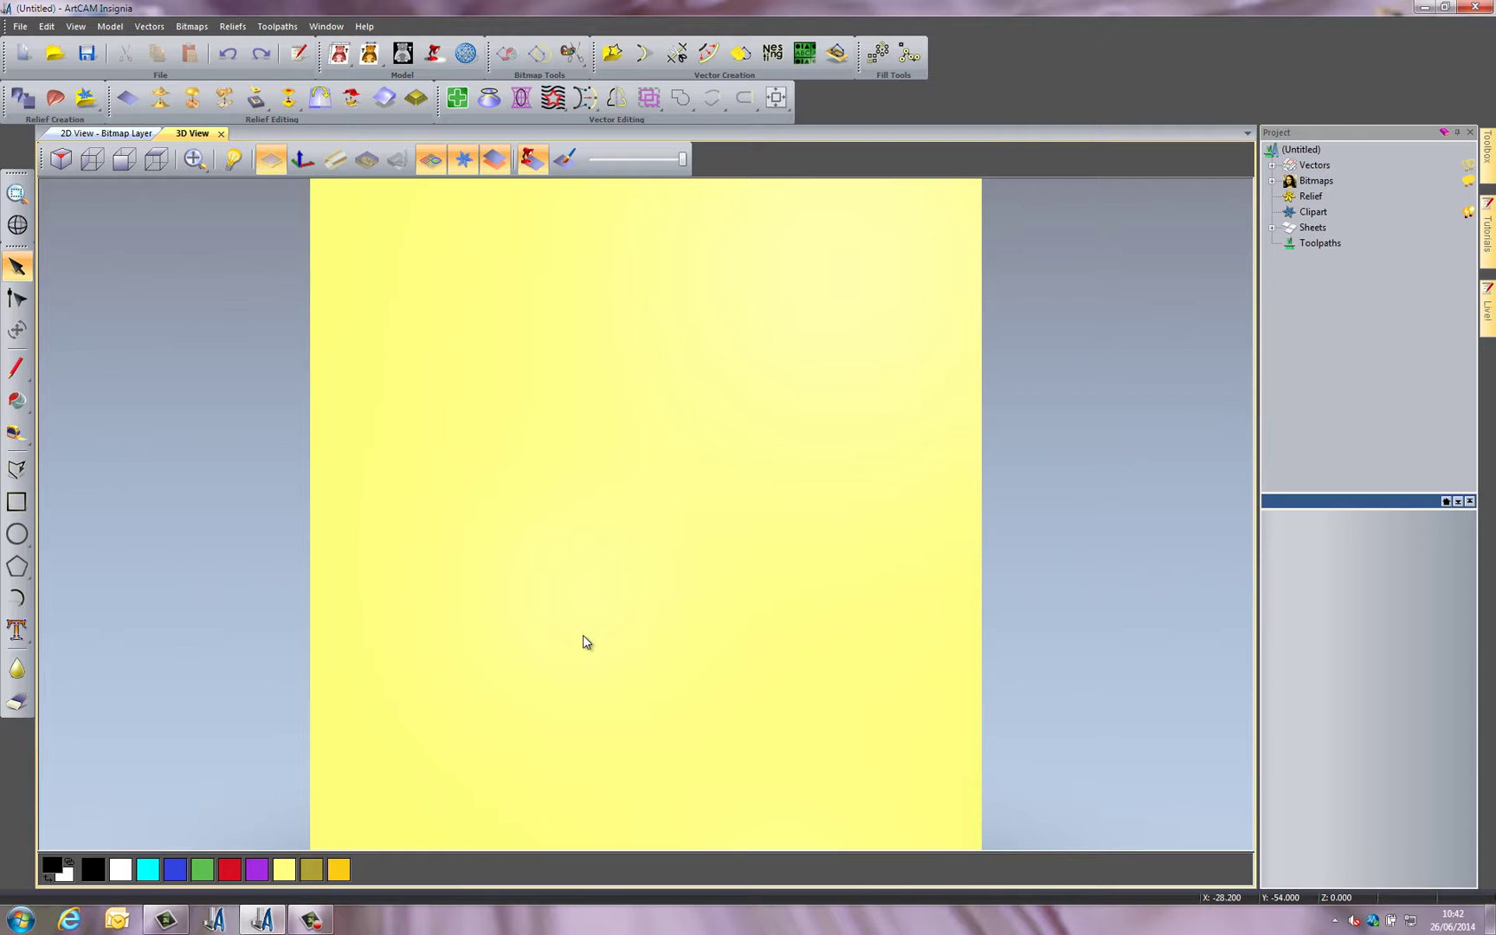
# Draw the petal's left edge as a separate smooth three-point polyline, about 69 mm wide and 202 mm high
pyautogui.click(16, 469)
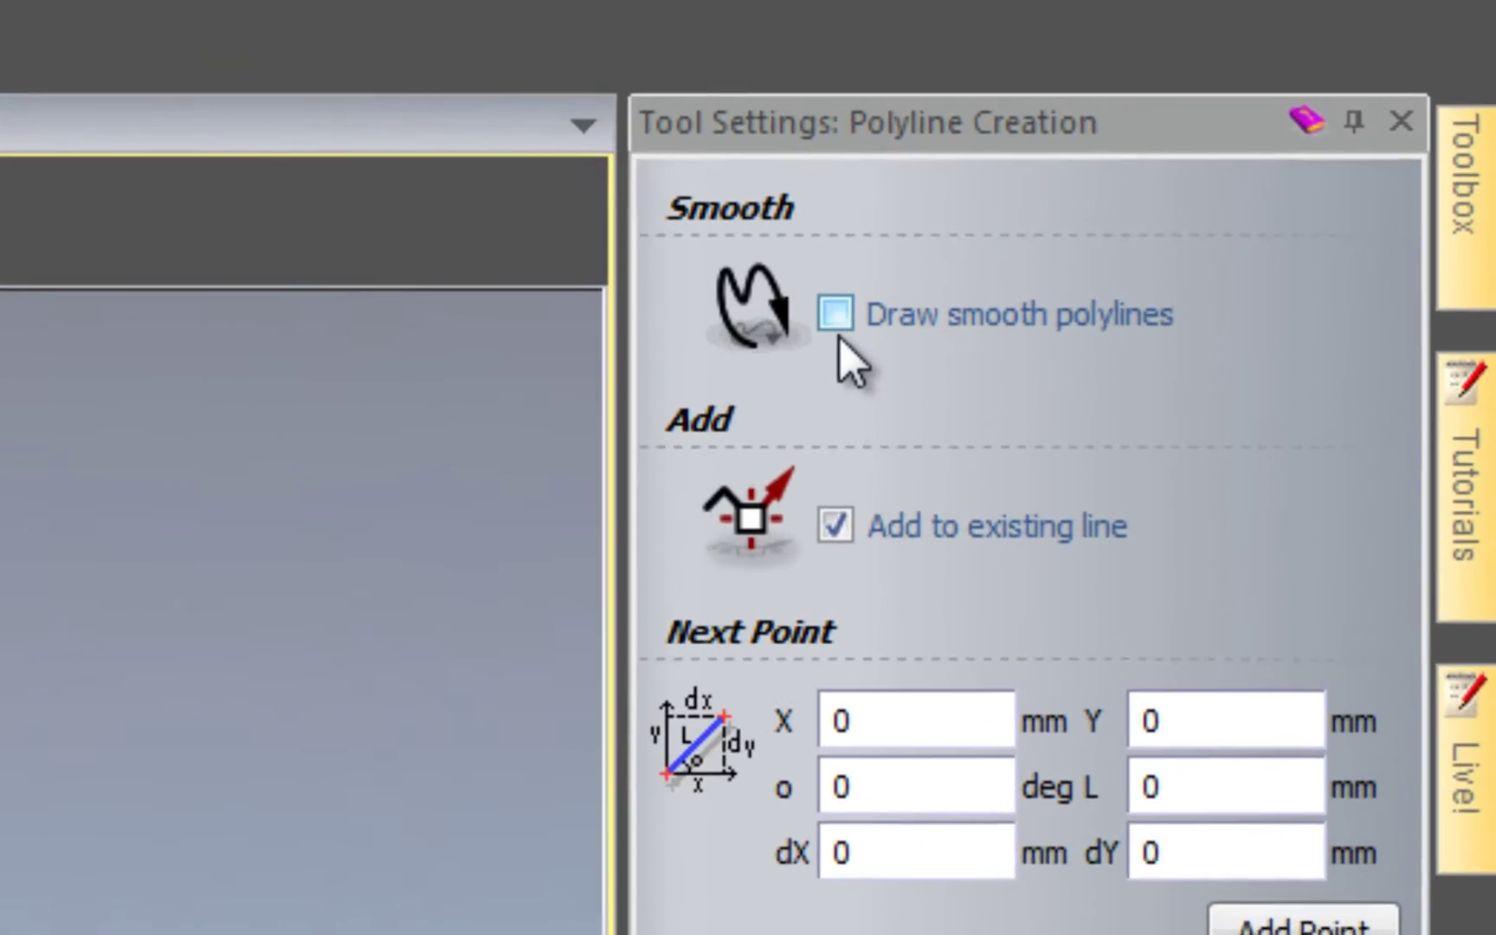
pyautogui.click(836, 319)
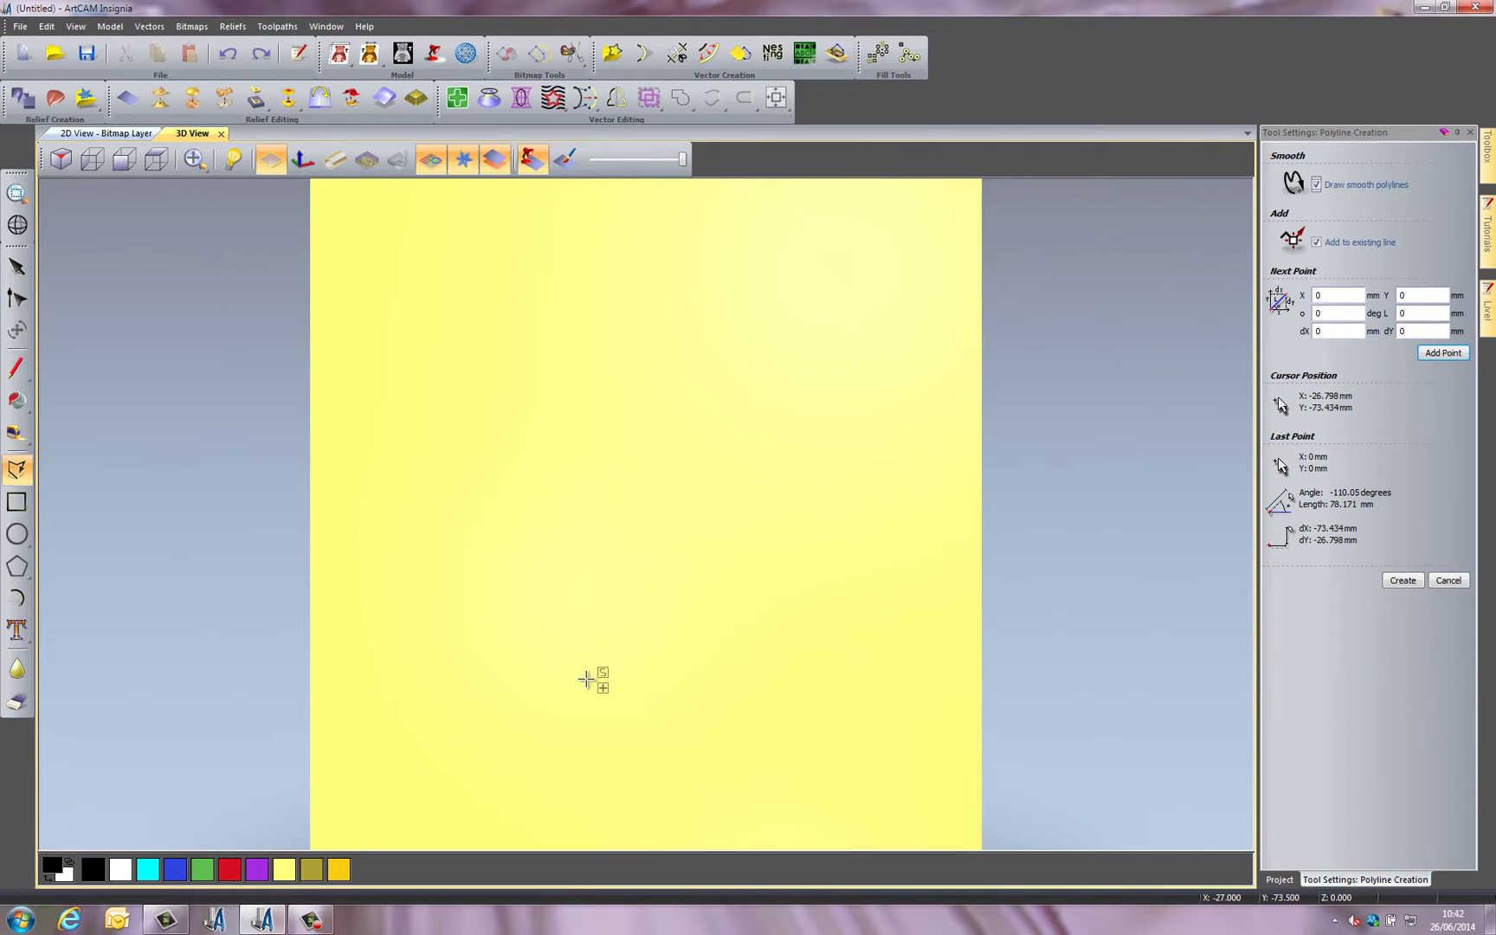
pyautogui.click(630, 690)
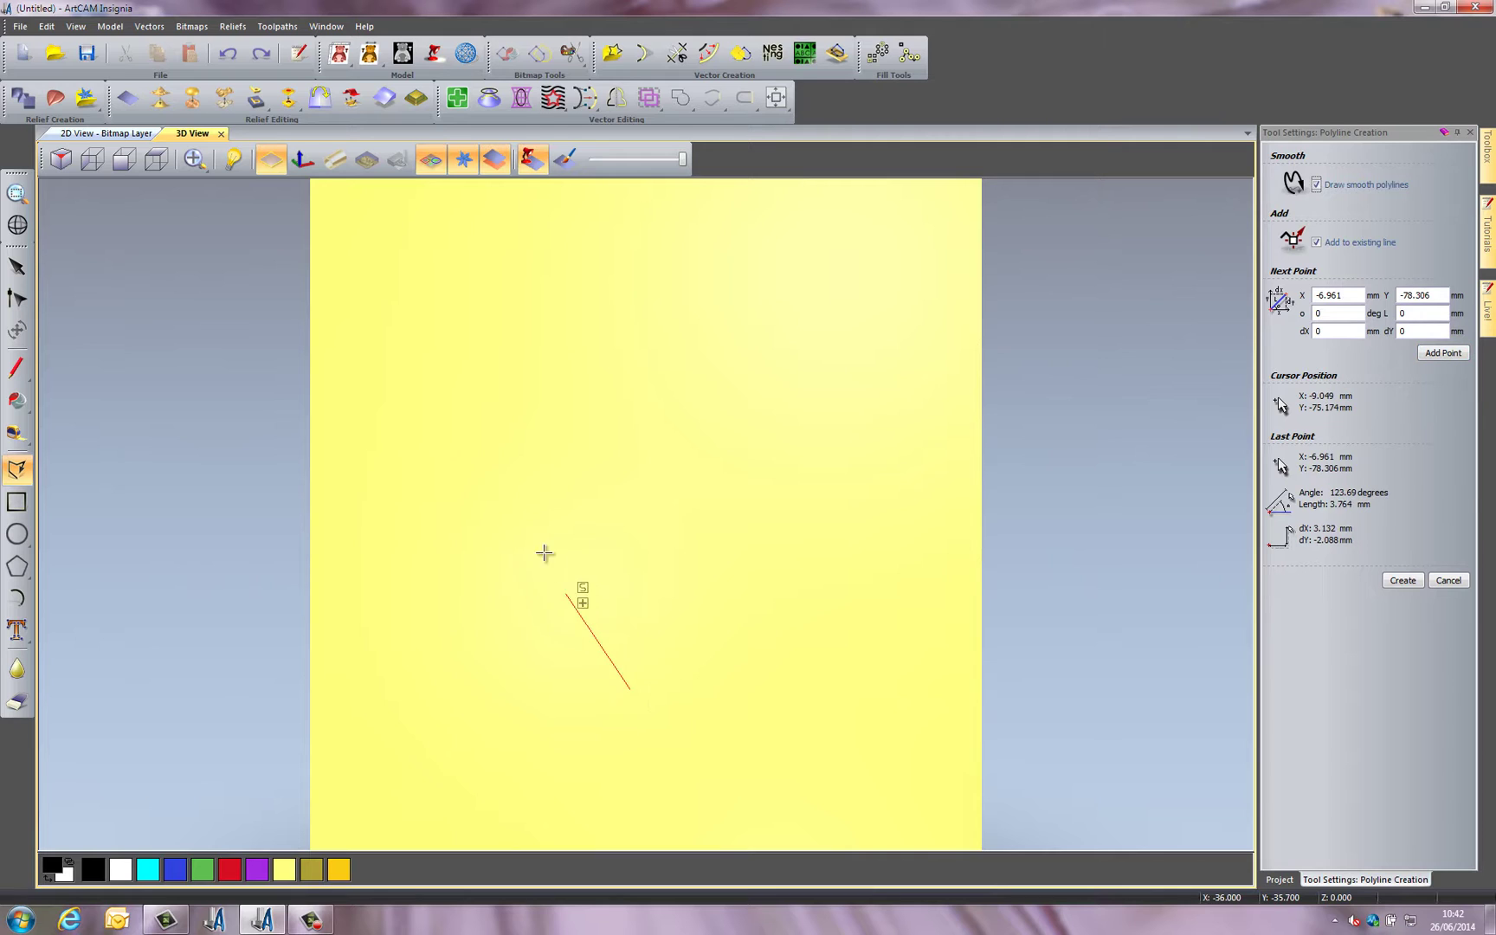
pyautogui.click(498, 493)
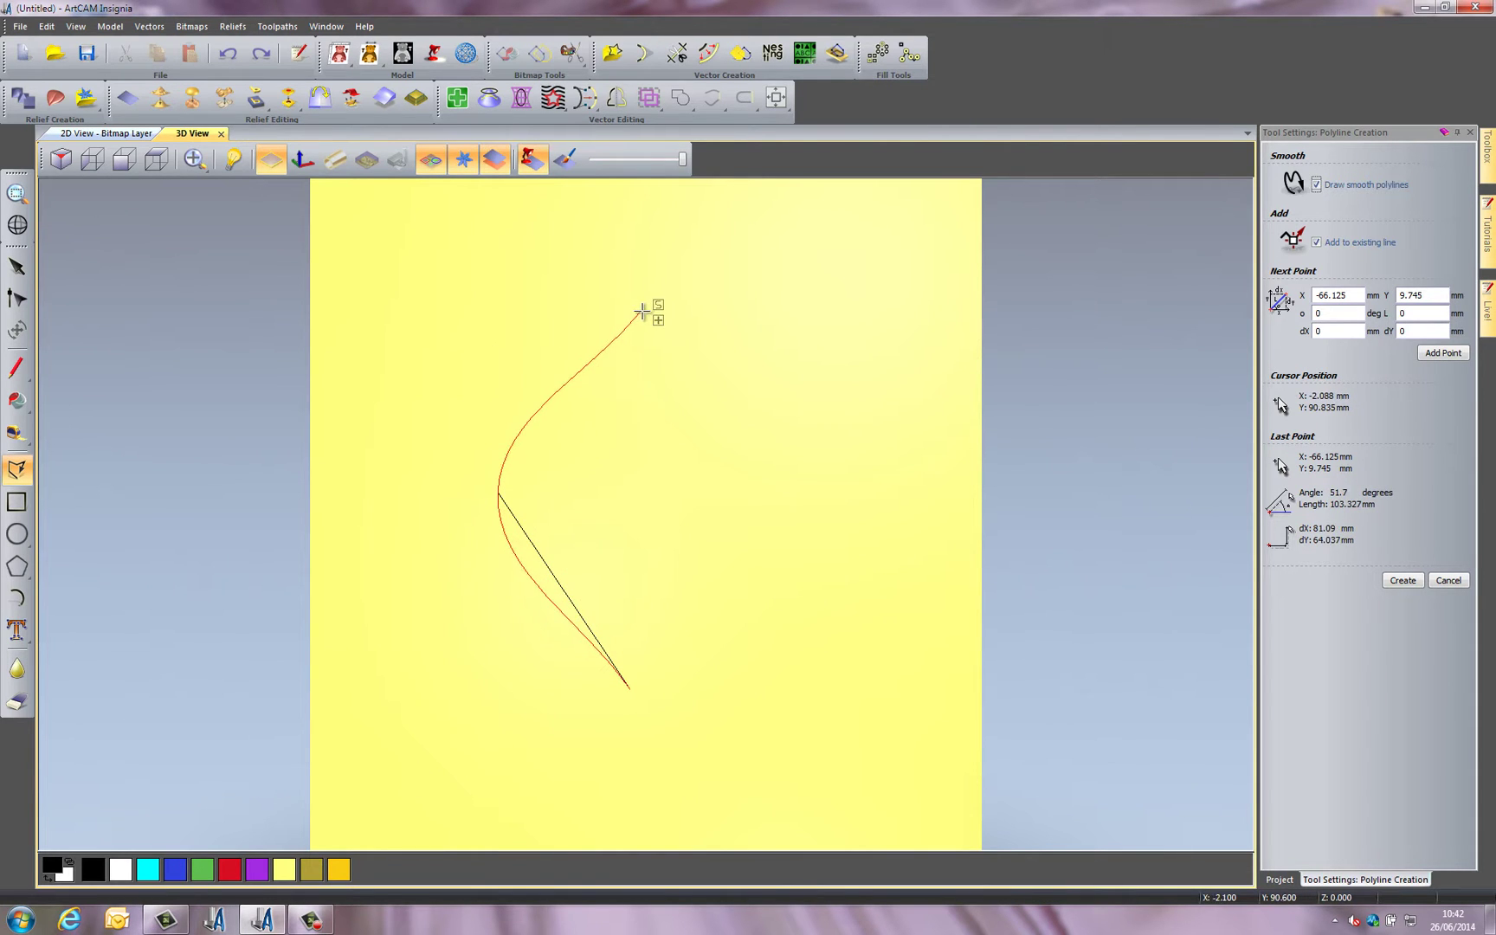
pyautogui.click(652, 236)
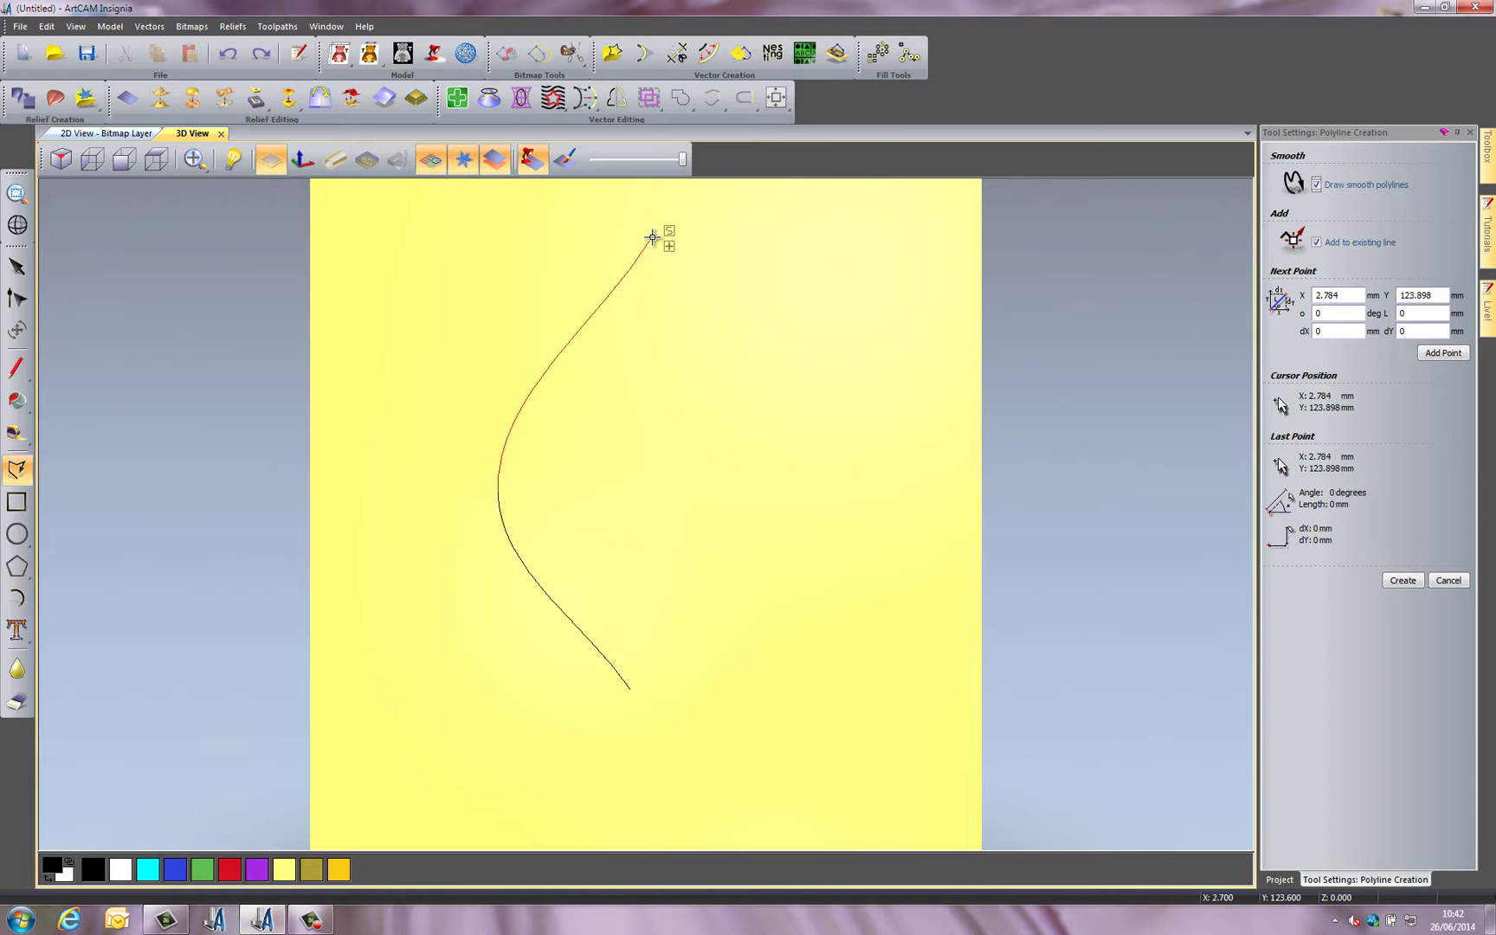
pyautogui.rightClick(703, 253)
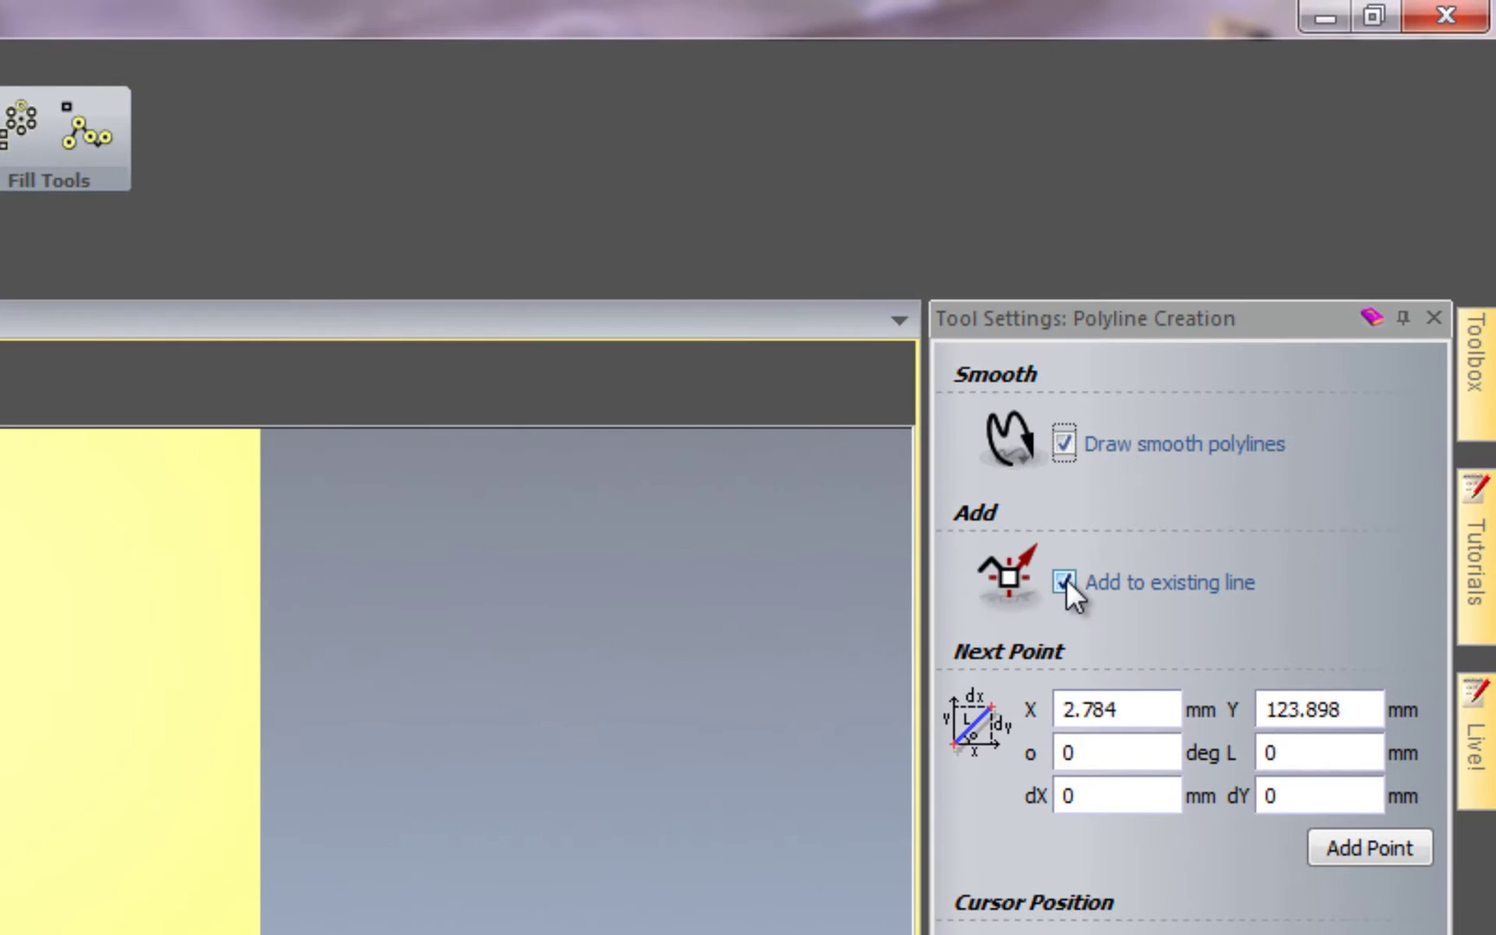
# Draw the petal's right edge as a smooth polyline about 61 mm wide between the same end points, without adding to the existing line
pyautogui.click(1064, 581)
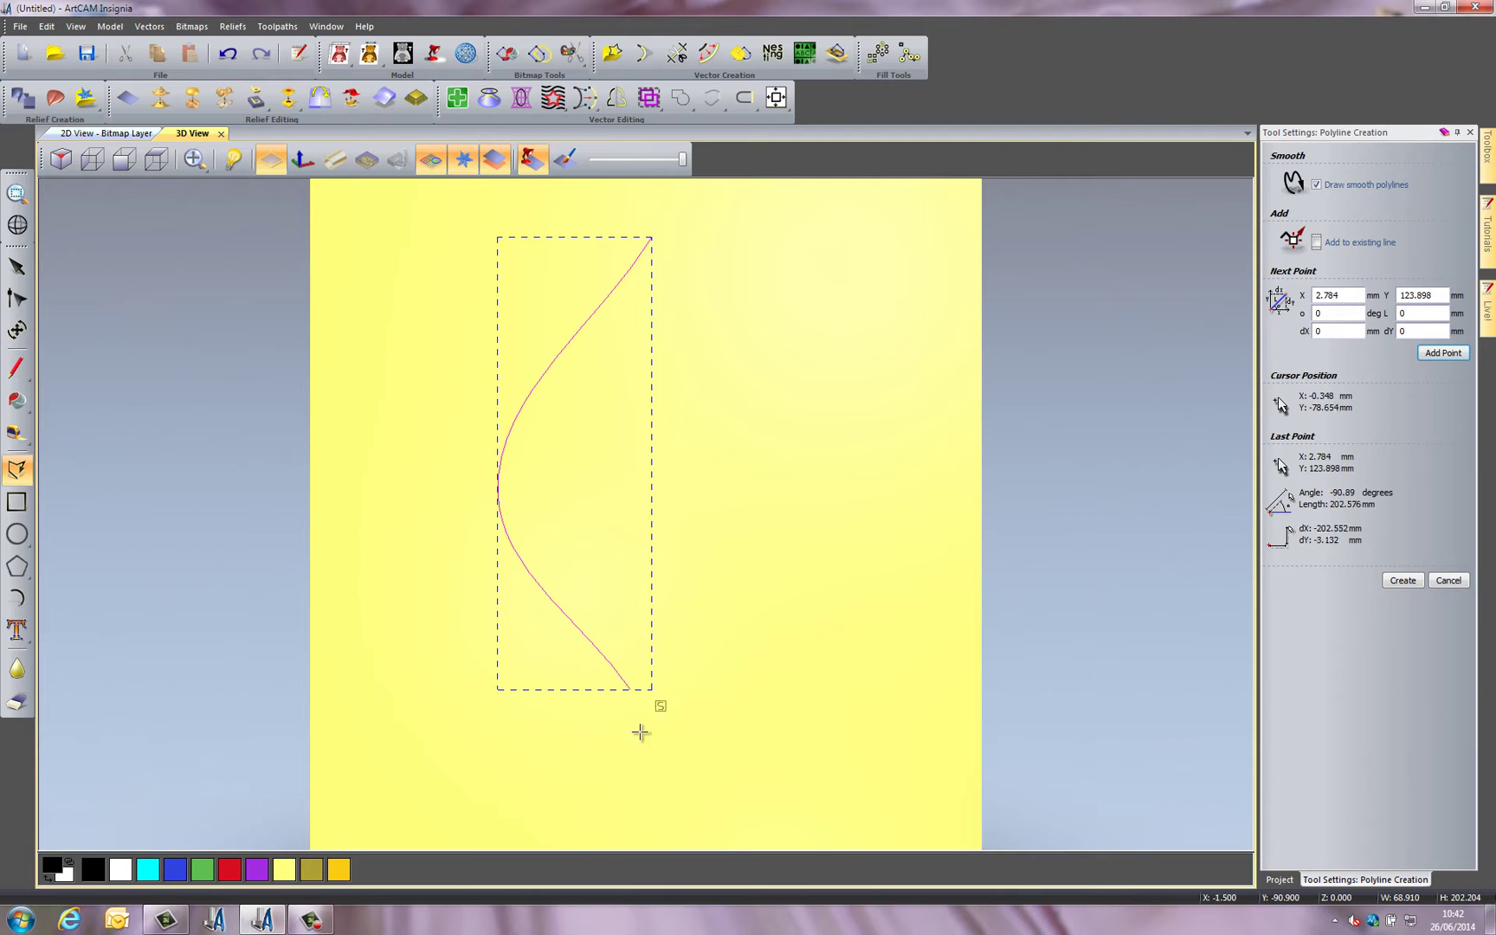
pyautogui.click(629, 688)
pyautogui.click(766, 502)
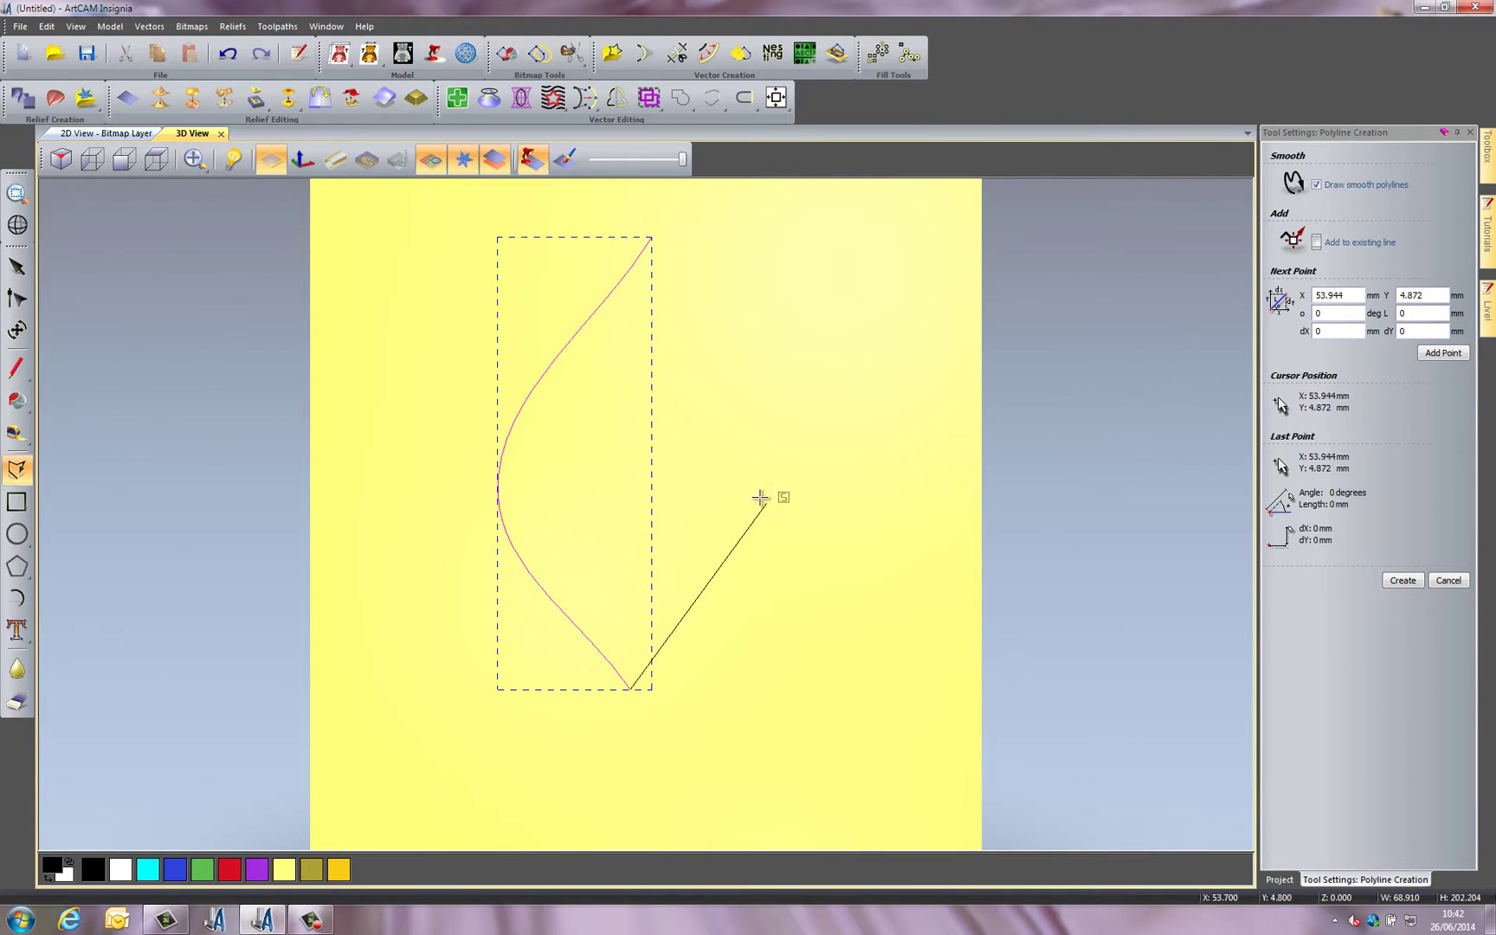
pyautogui.click(653, 238)
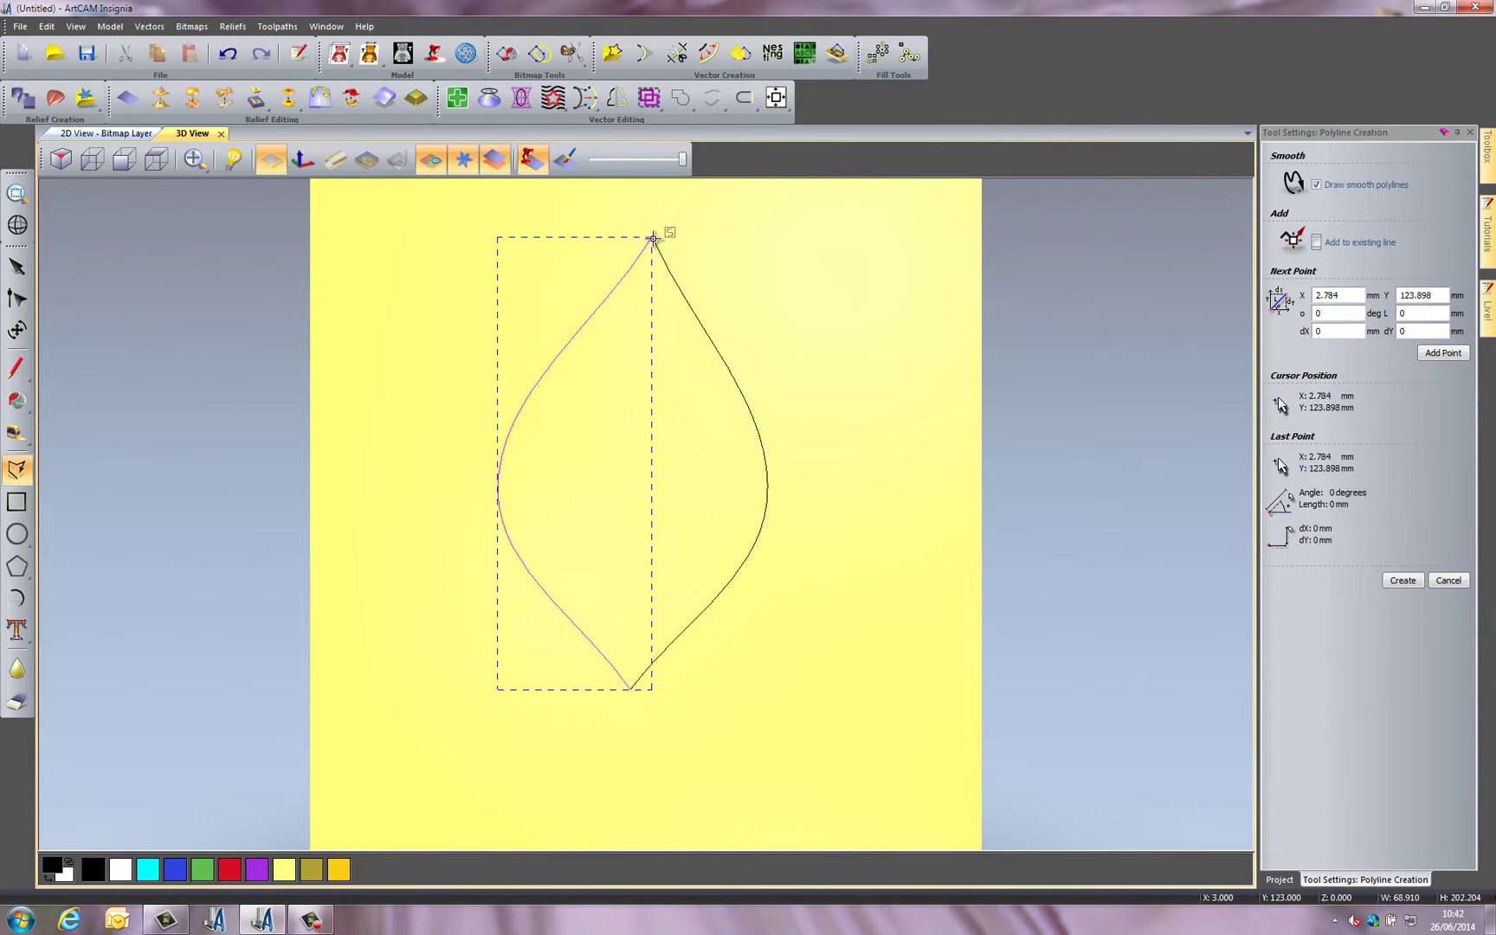
pyautogui.press('Escape')
pyautogui.click(502, 434)
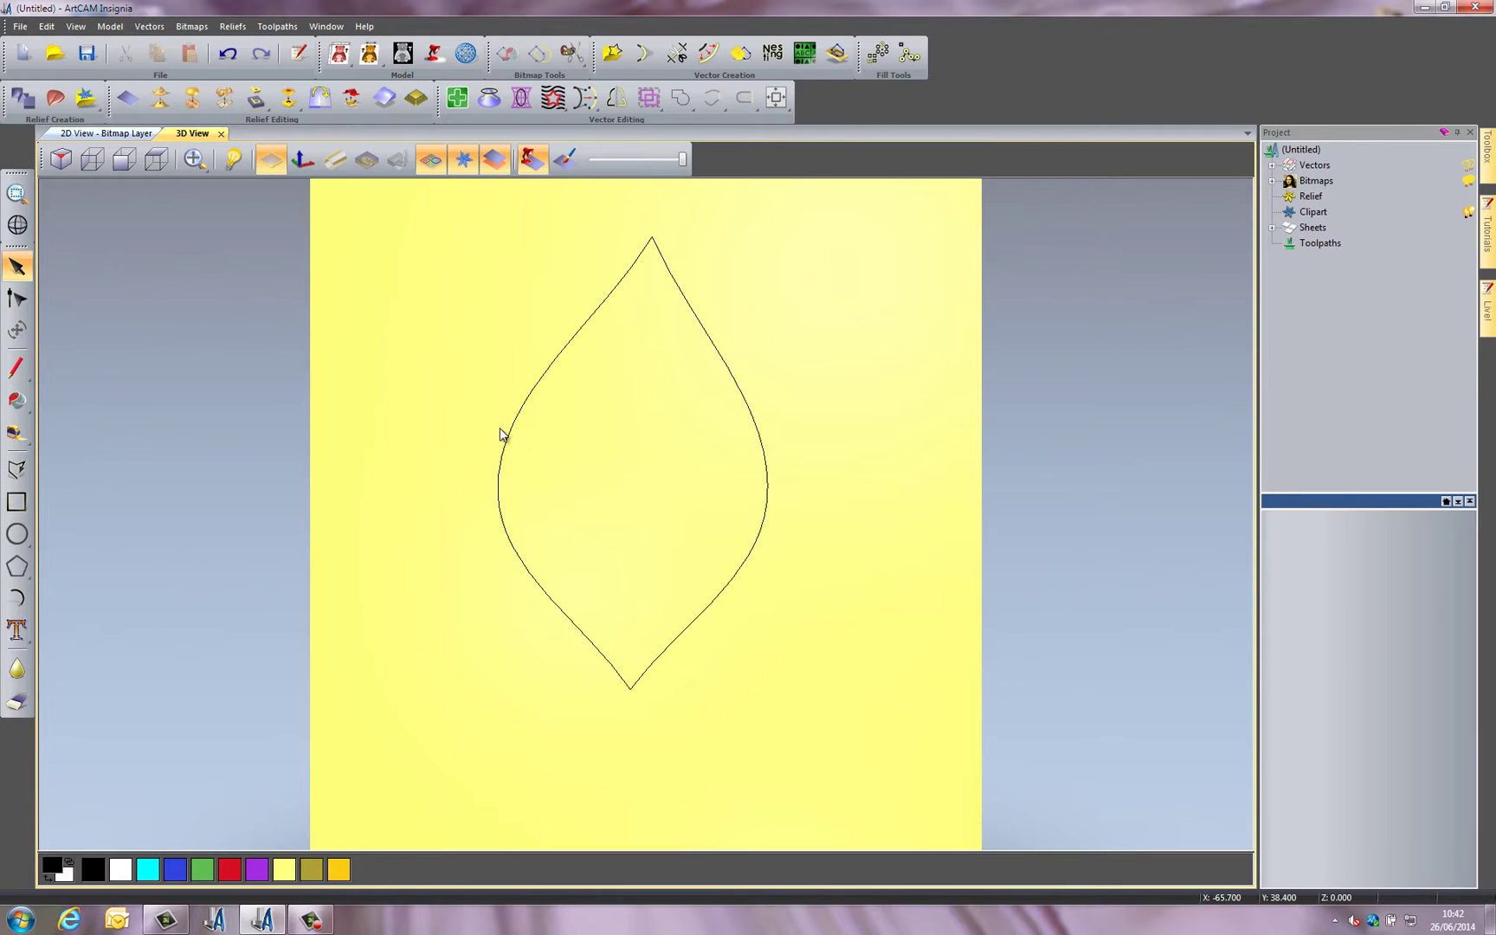
pyautogui.click(511, 434)
pyautogui.click(762, 437)
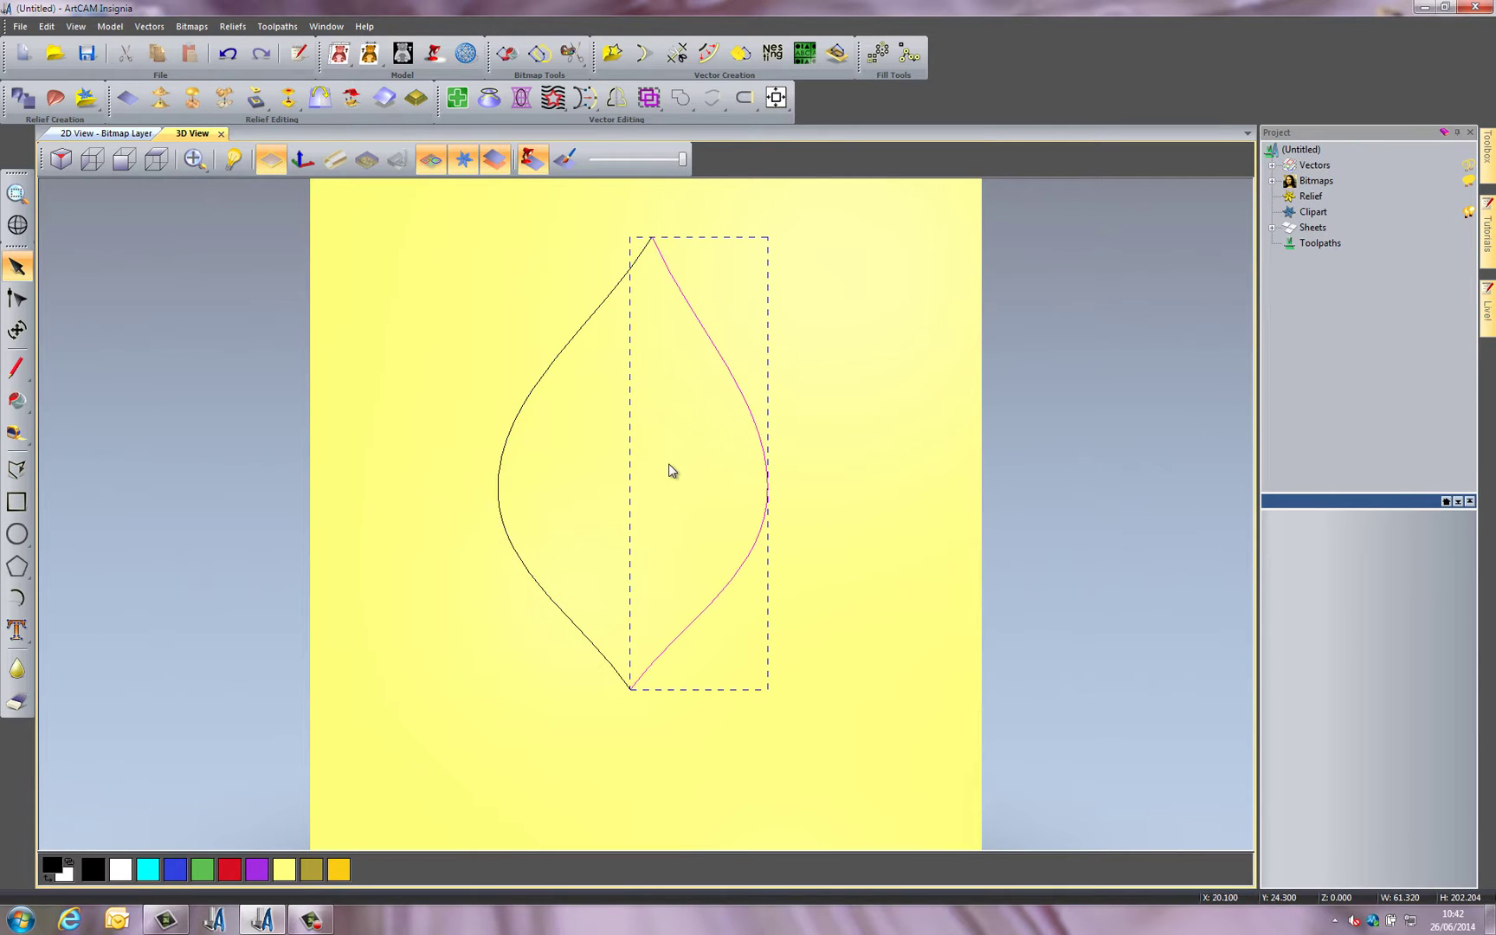
pyautogui.click(671, 467)
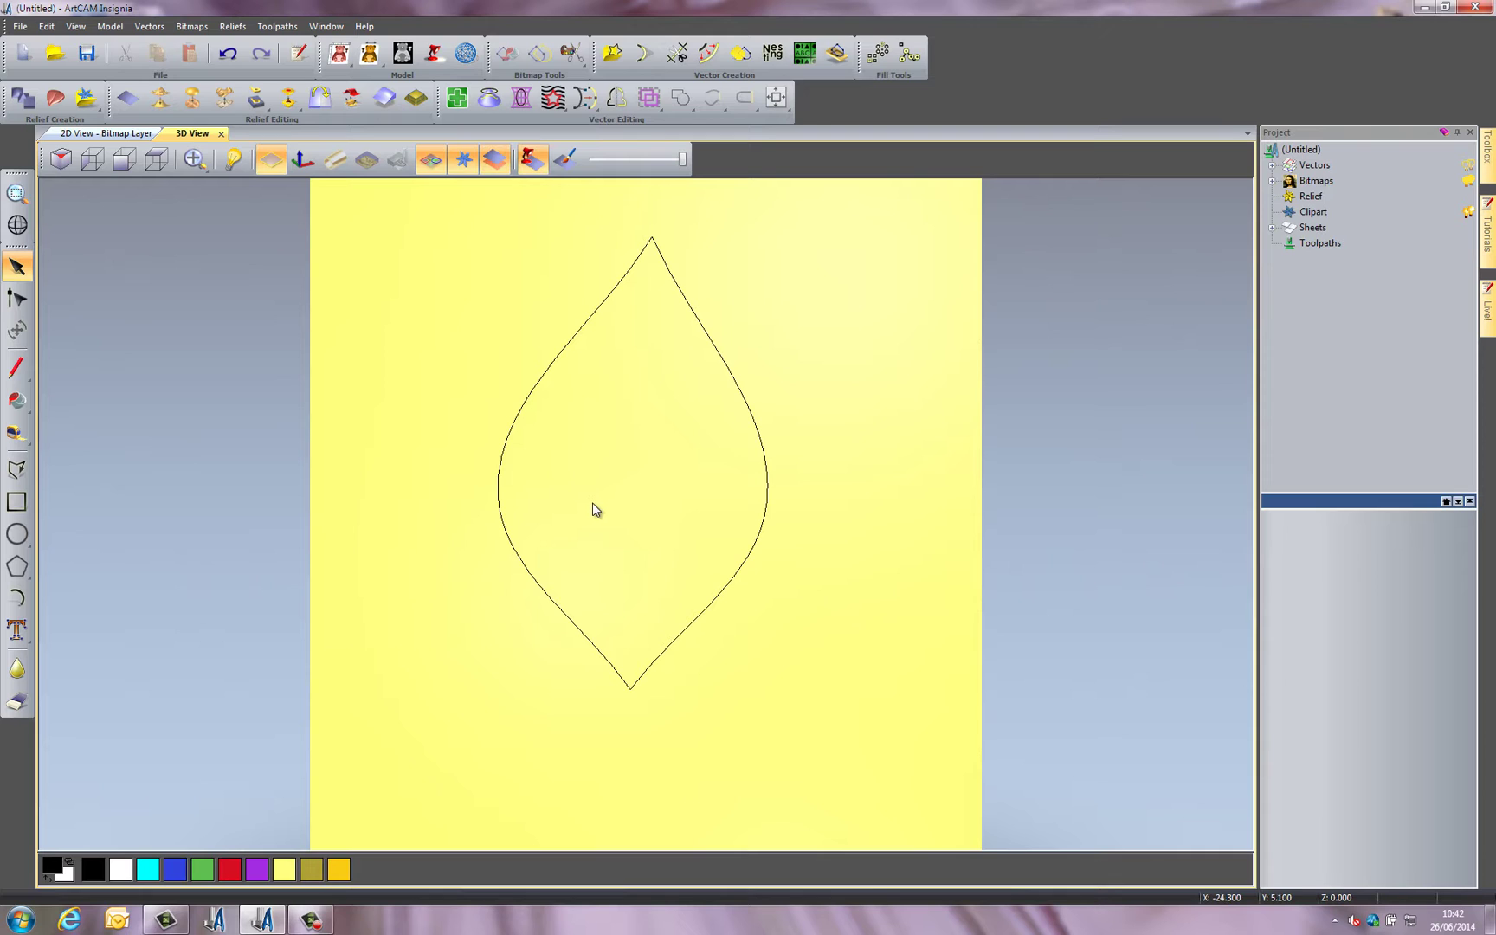
# Draw a smooth wavy cross-section polyline with two humps beside the petal, about 66 mm wide and 10 mm high
pyautogui.click(16, 469)
pyautogui.click(340, 386)
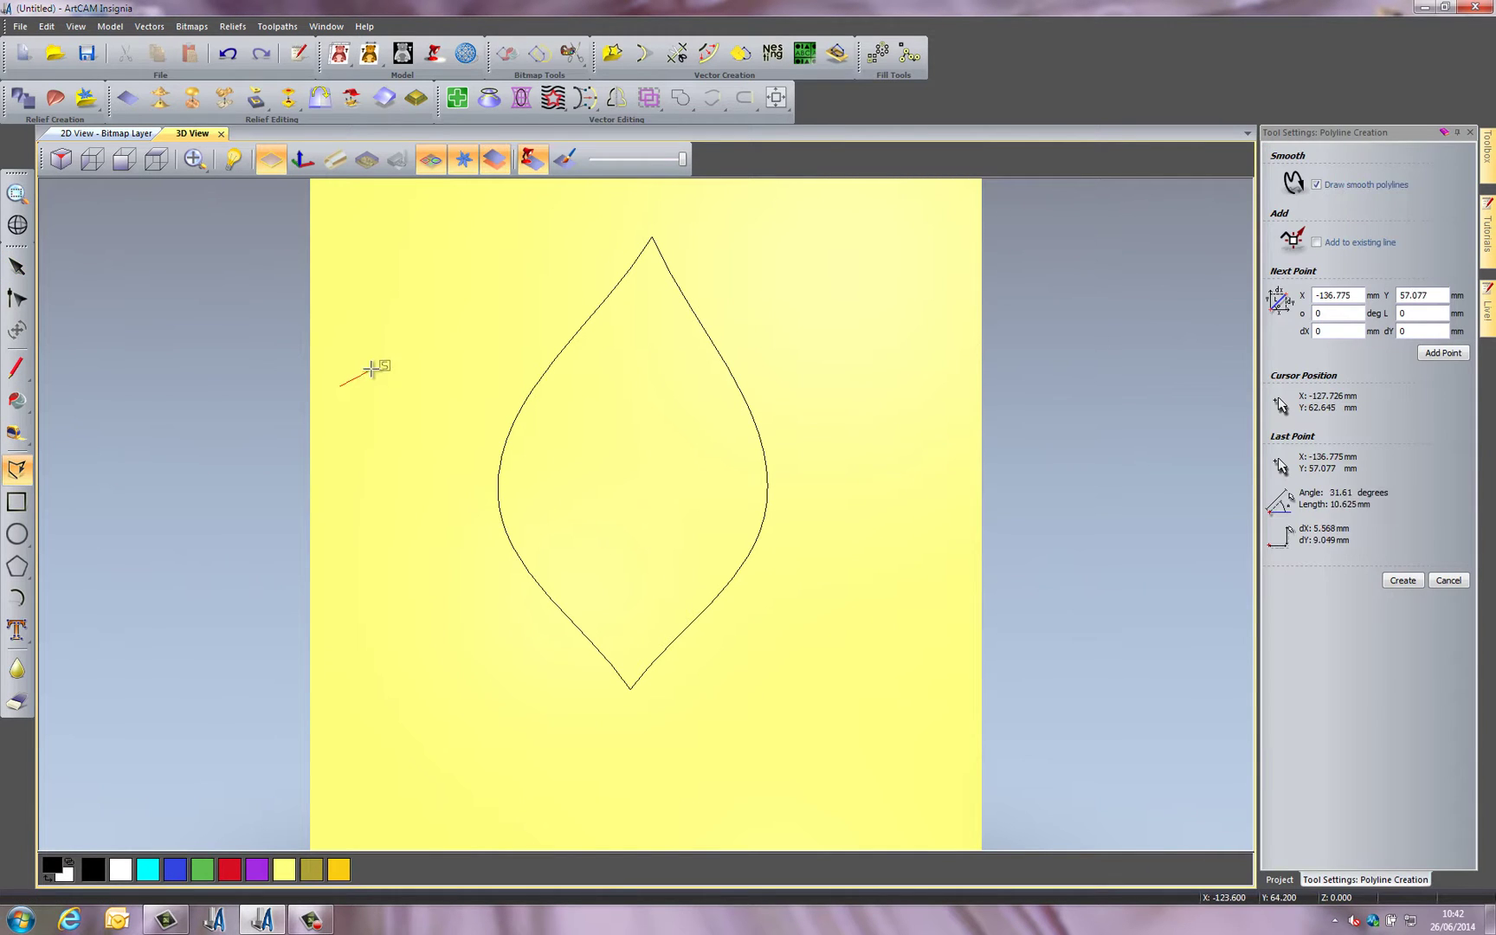
pyautogui.click(382, 364)
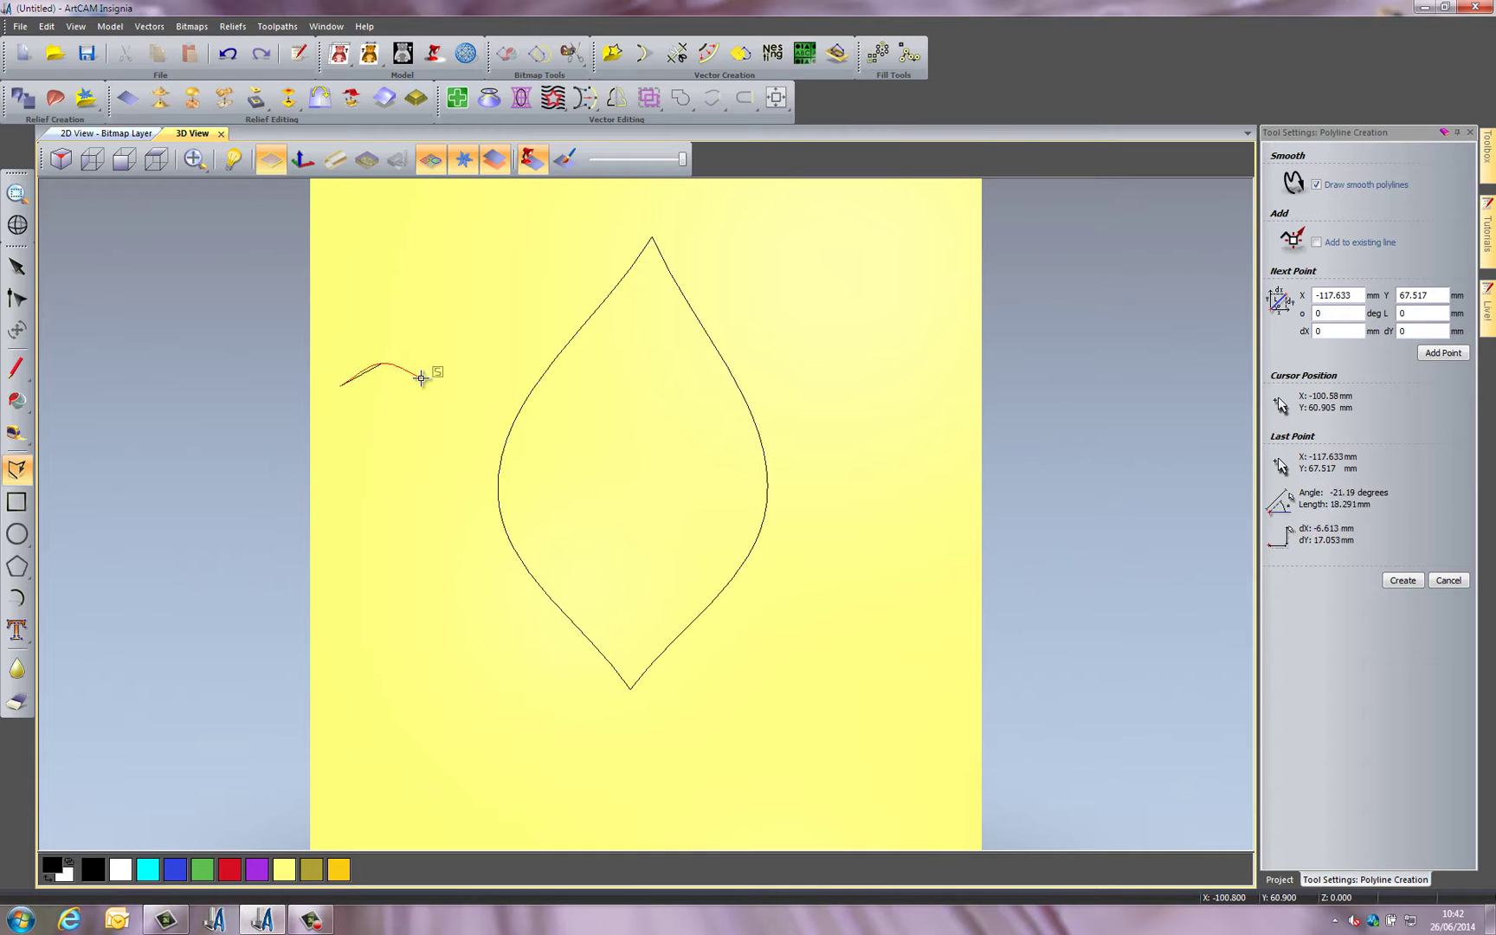
pyautogui.click(426, 375)
pyautogui.click(464, 371)
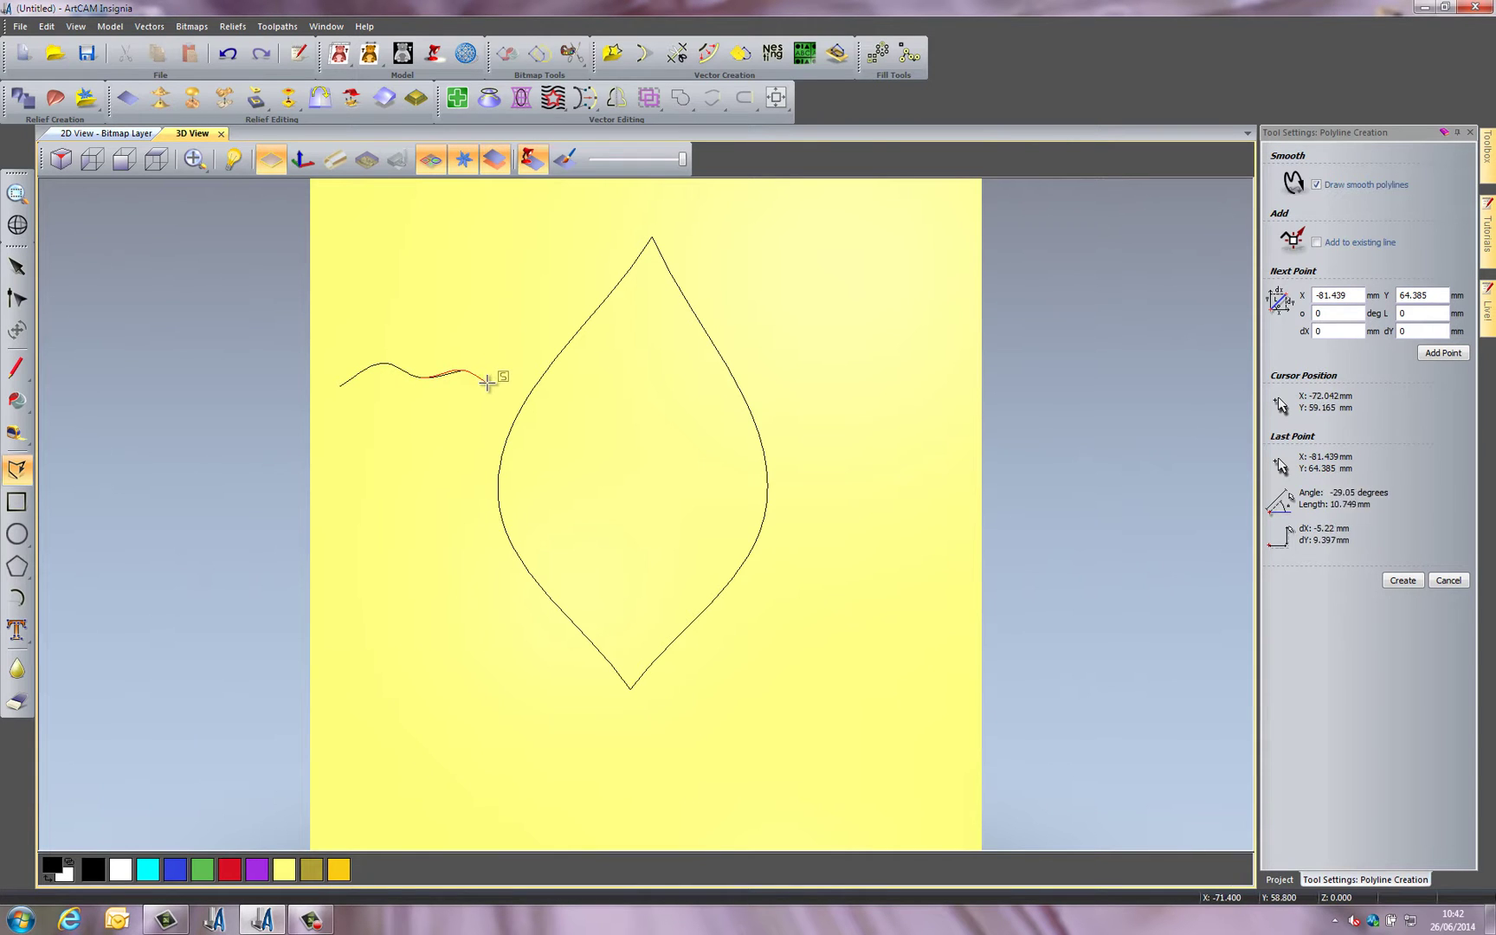
pyautogui.click(488, 386)
pyautogui.press('Escape')
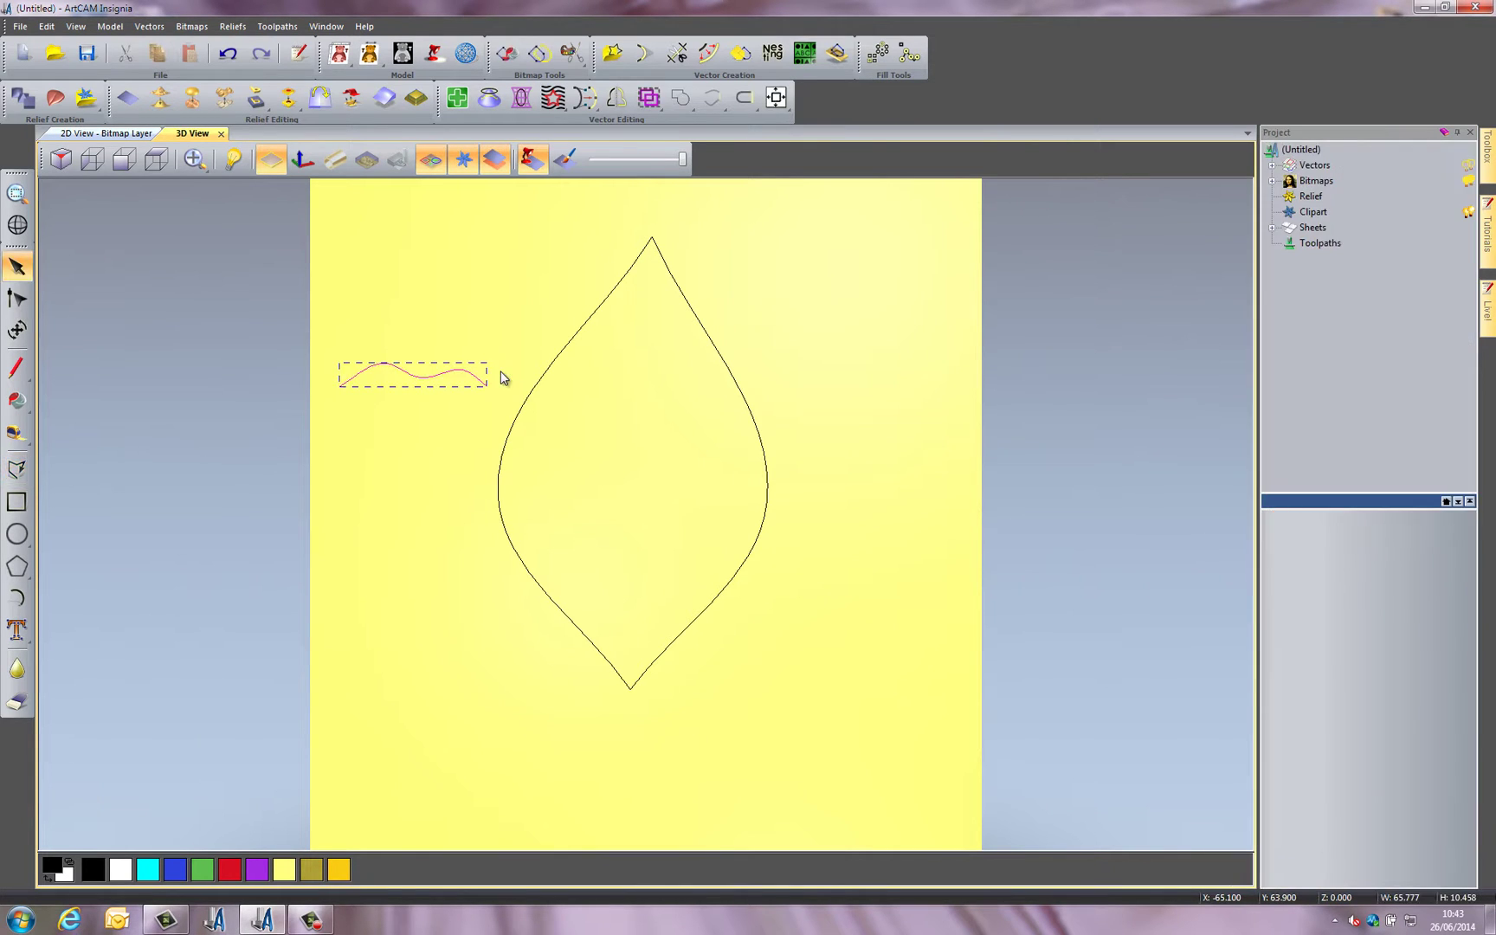
pyautogui.click(439, 471)
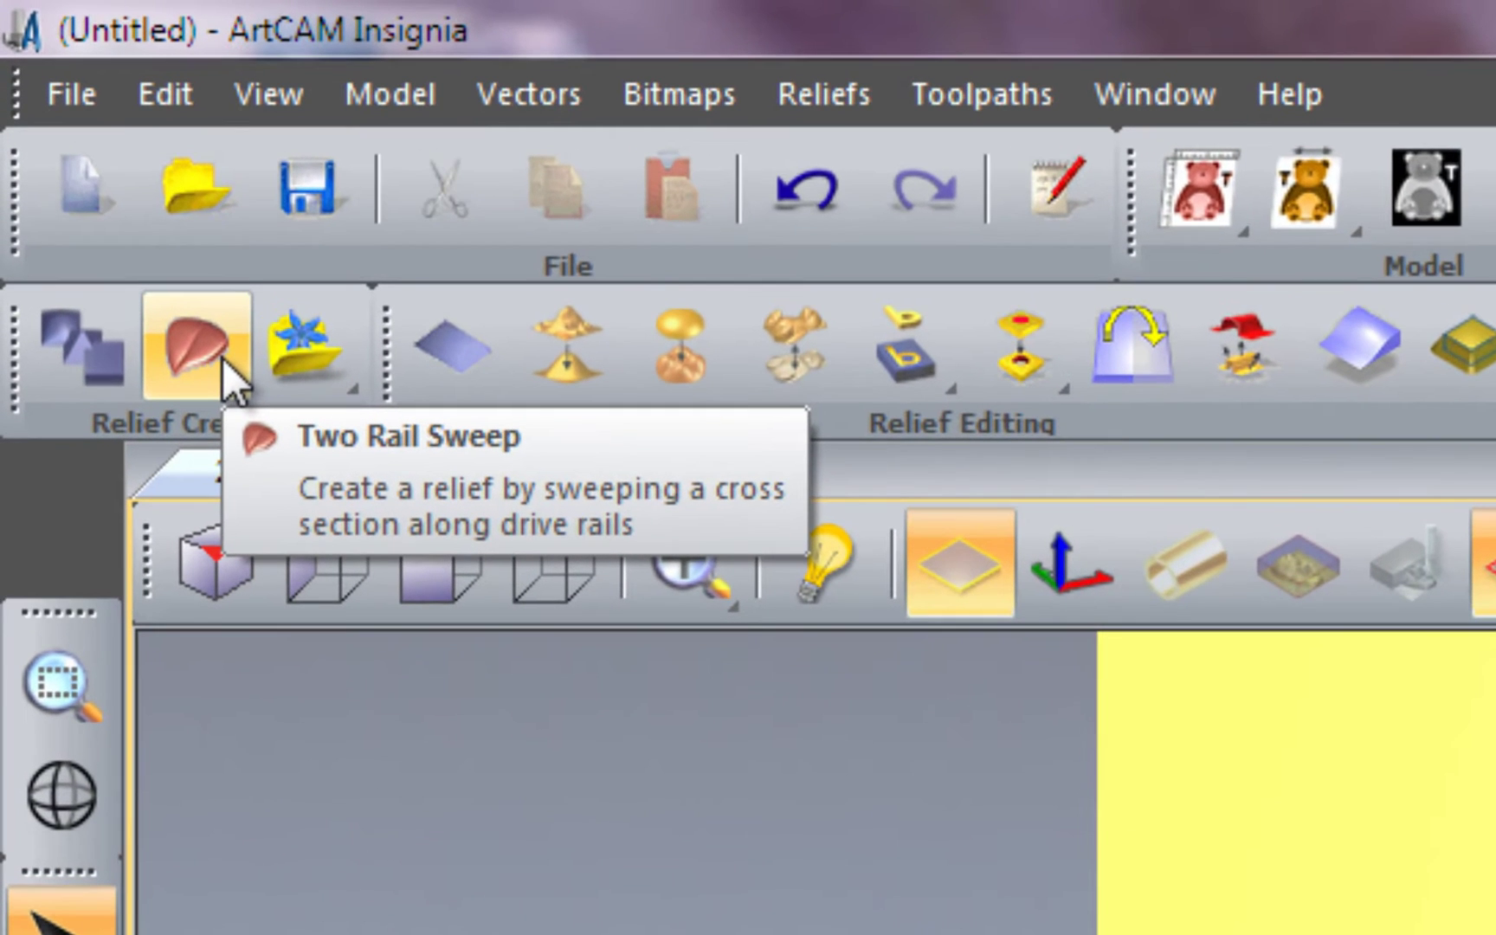
# Start a Two Rail Sweep with the petal's left edge as top drive rail and its right edge as bottom drive rail
pyautogui.click(221, 357)
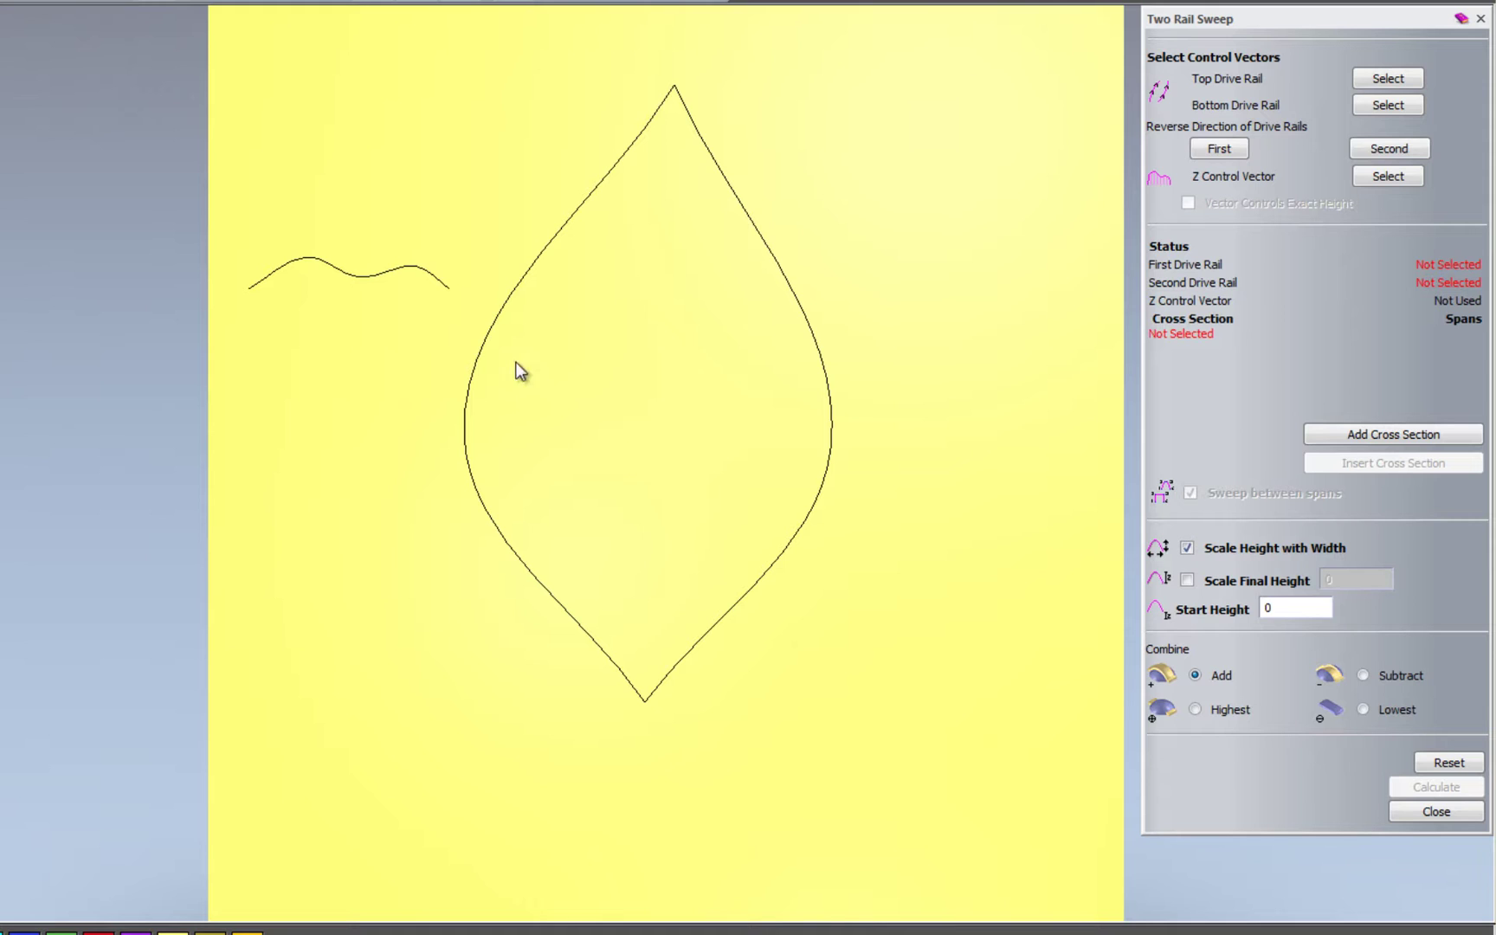
pyautogui.click(495, 322)
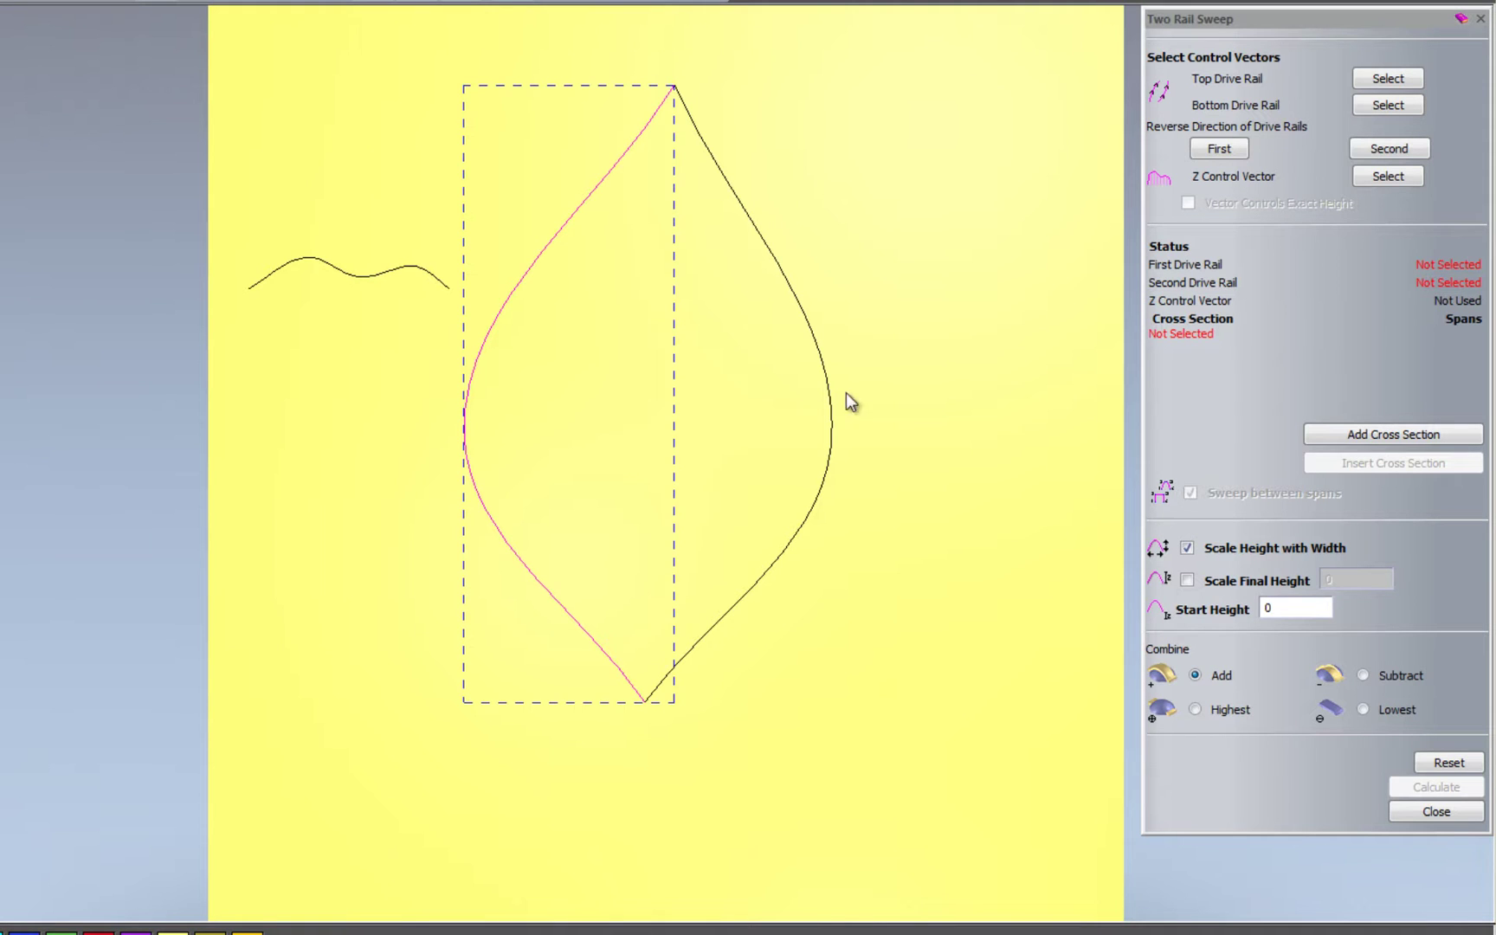
pyautogui.click(1379, 76)
pyautogui.click(725, 617)
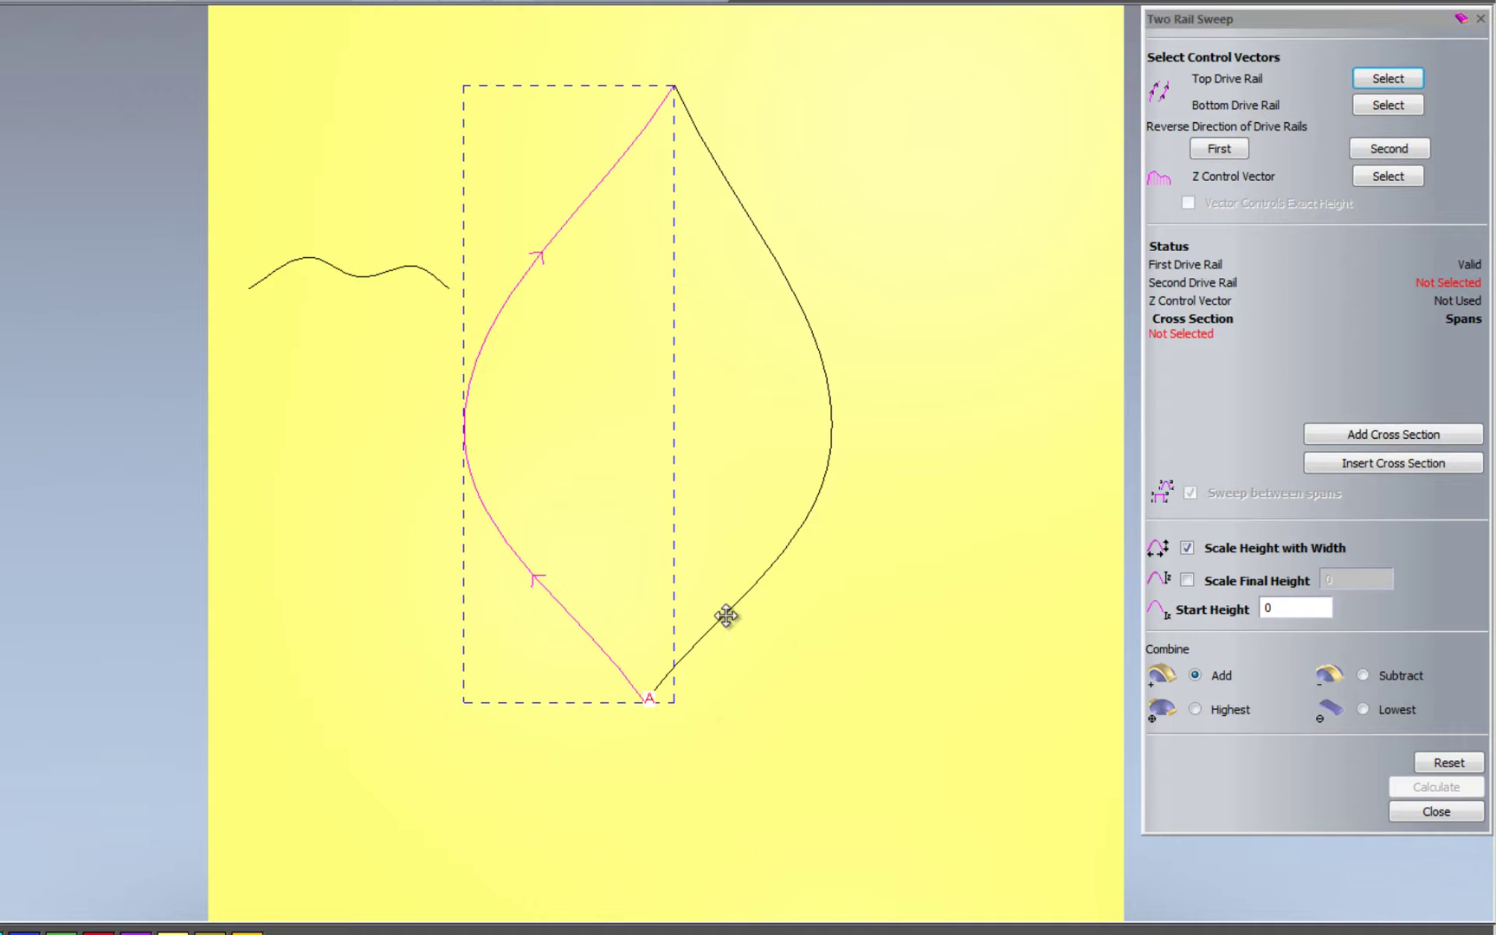
pyautogui.click(1388, 107)
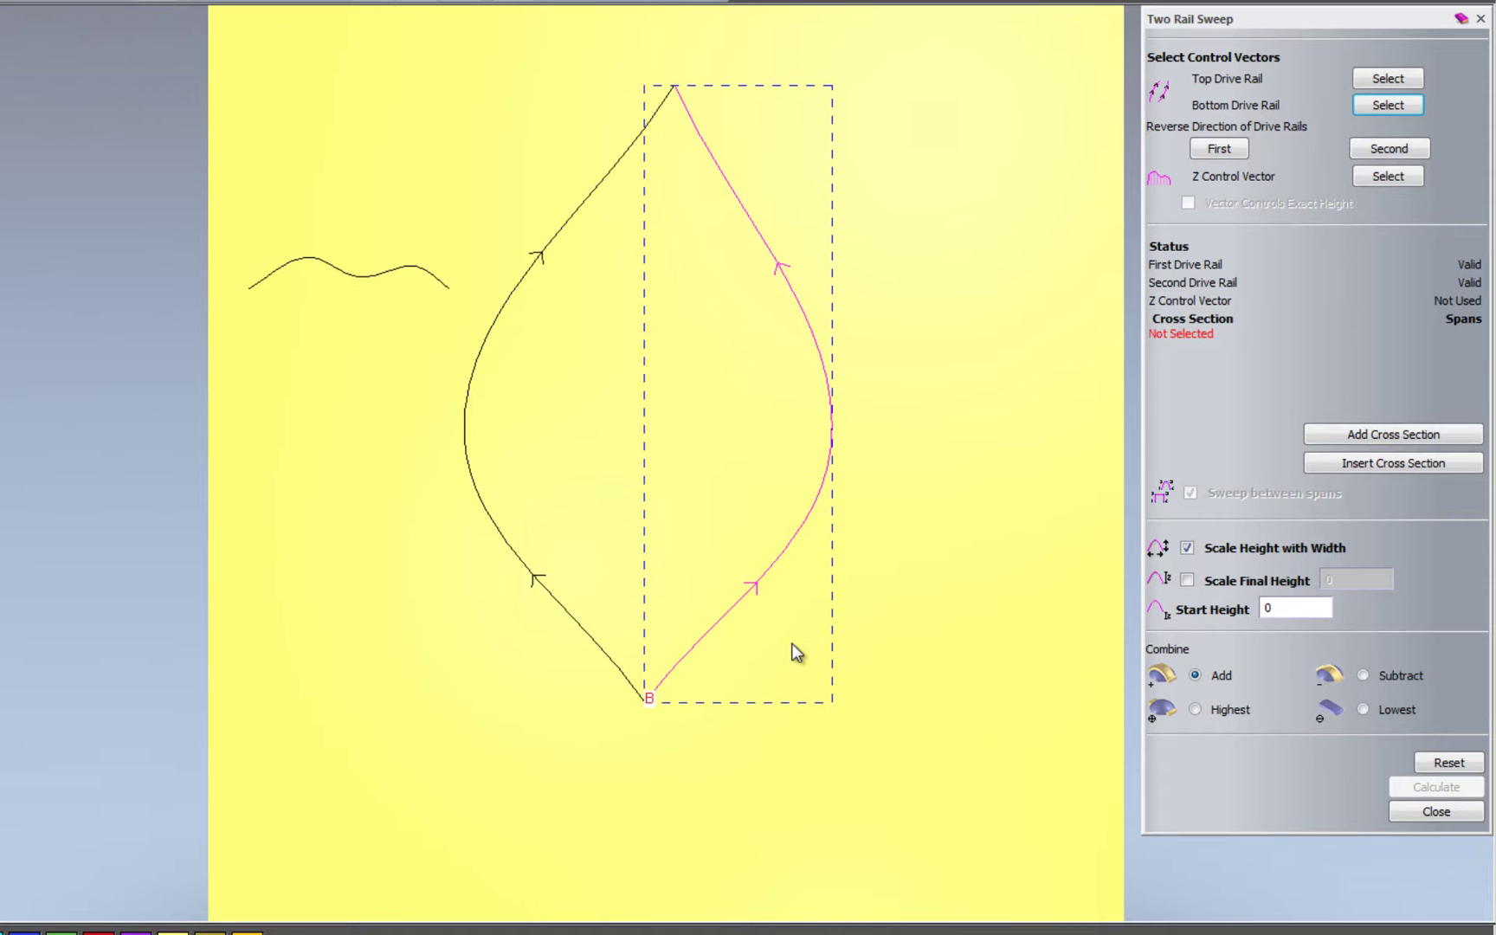
# Add the wavy line as the sweep's cross section and calculate the petal relief with height scaled to width, combined by Add
pyautogui.click(384, 275)
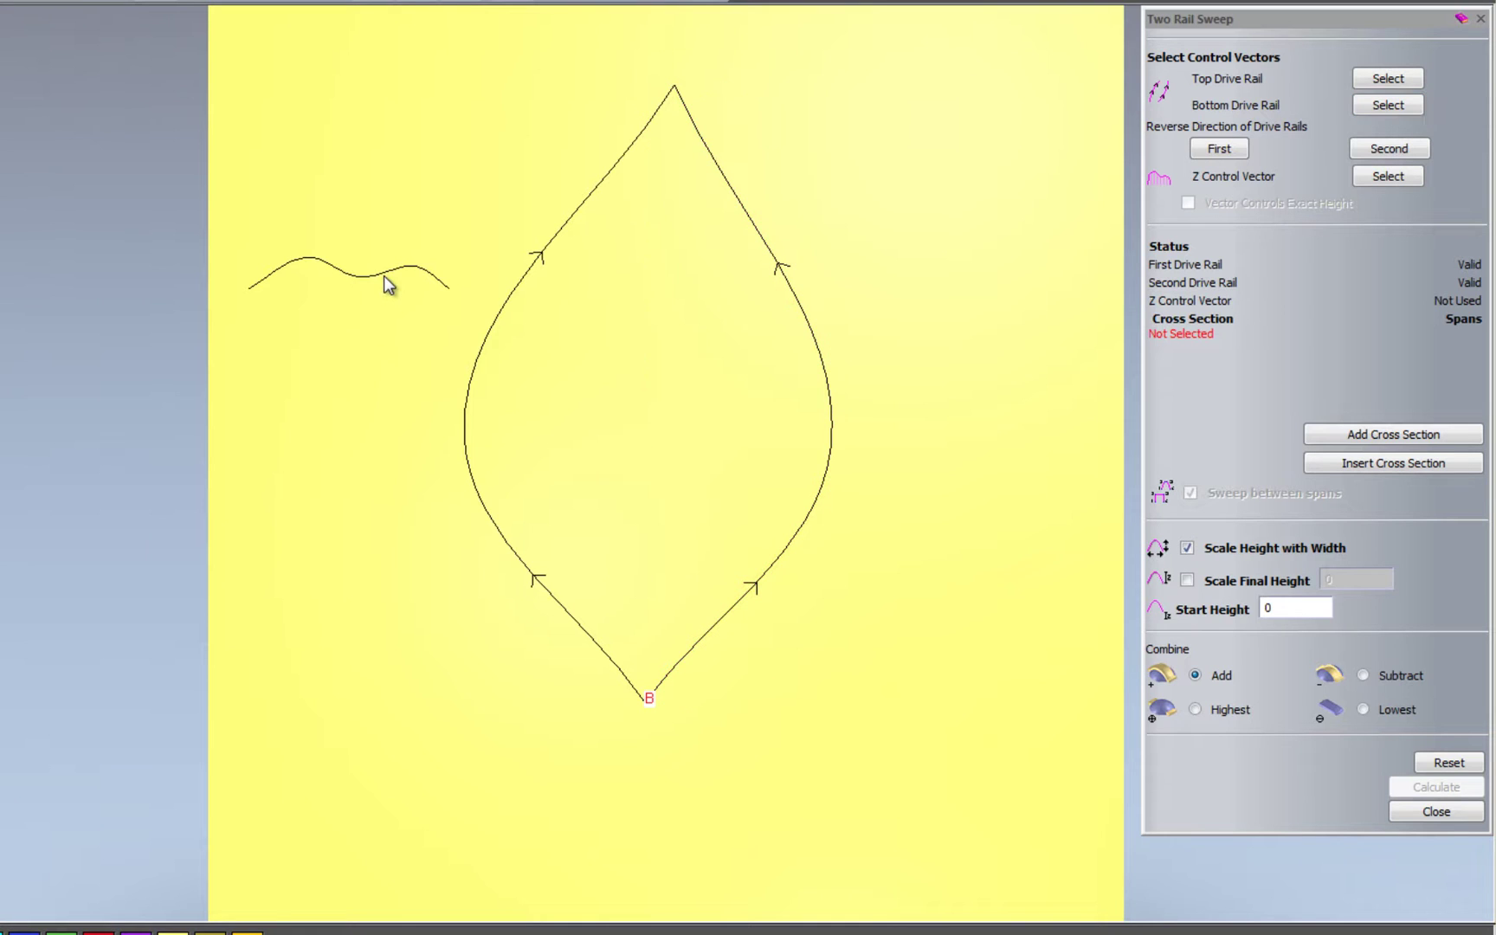
pyautogui.click(1396, 436)
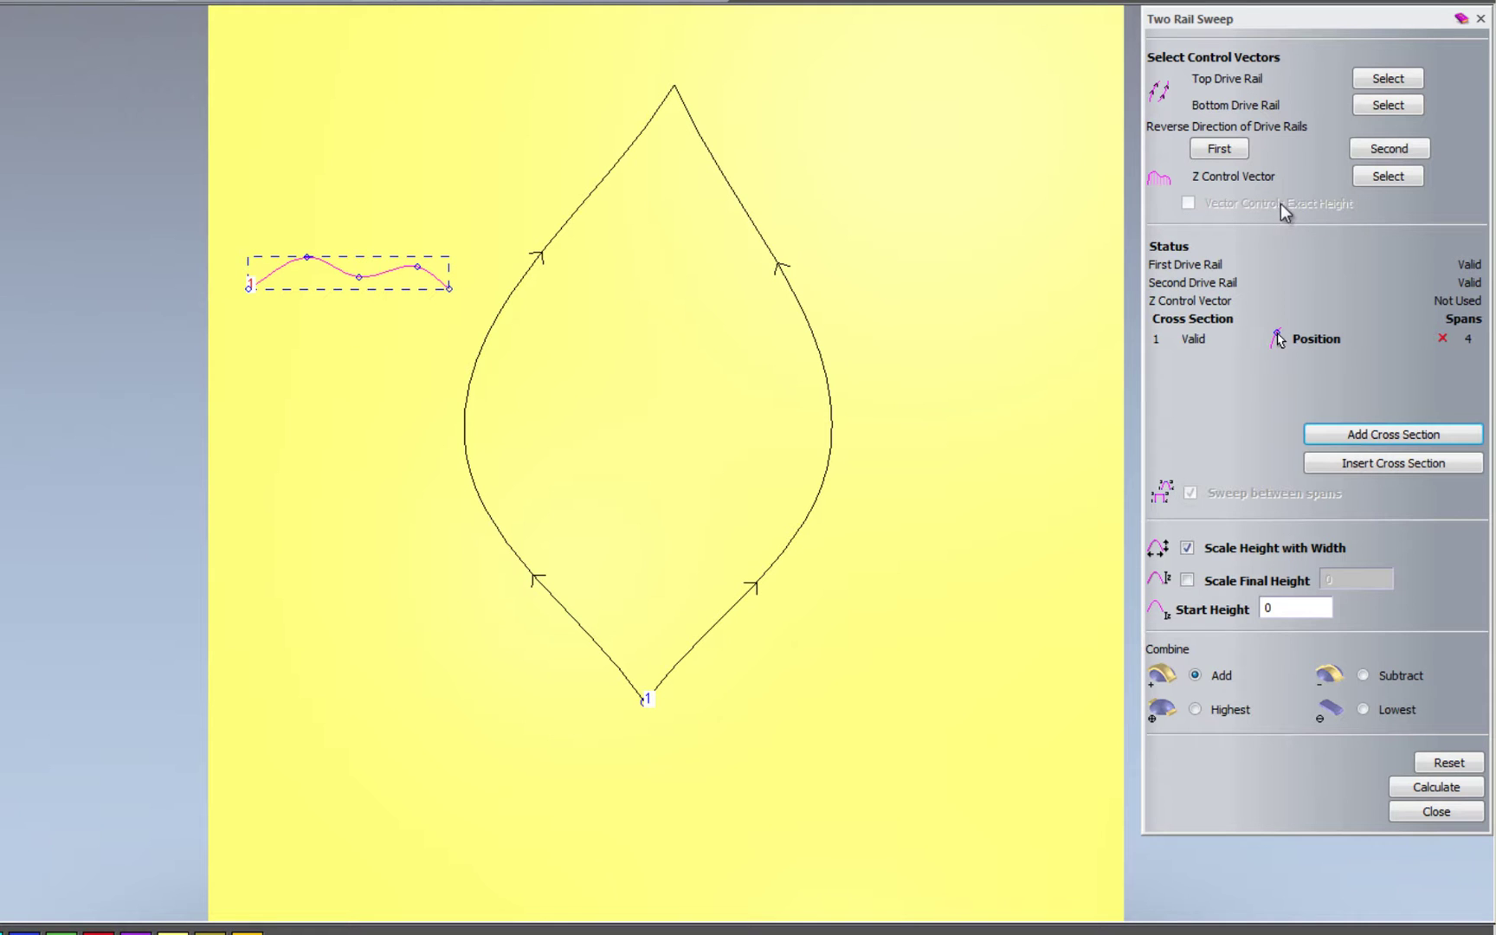
pyautogui.click(1433, 790)
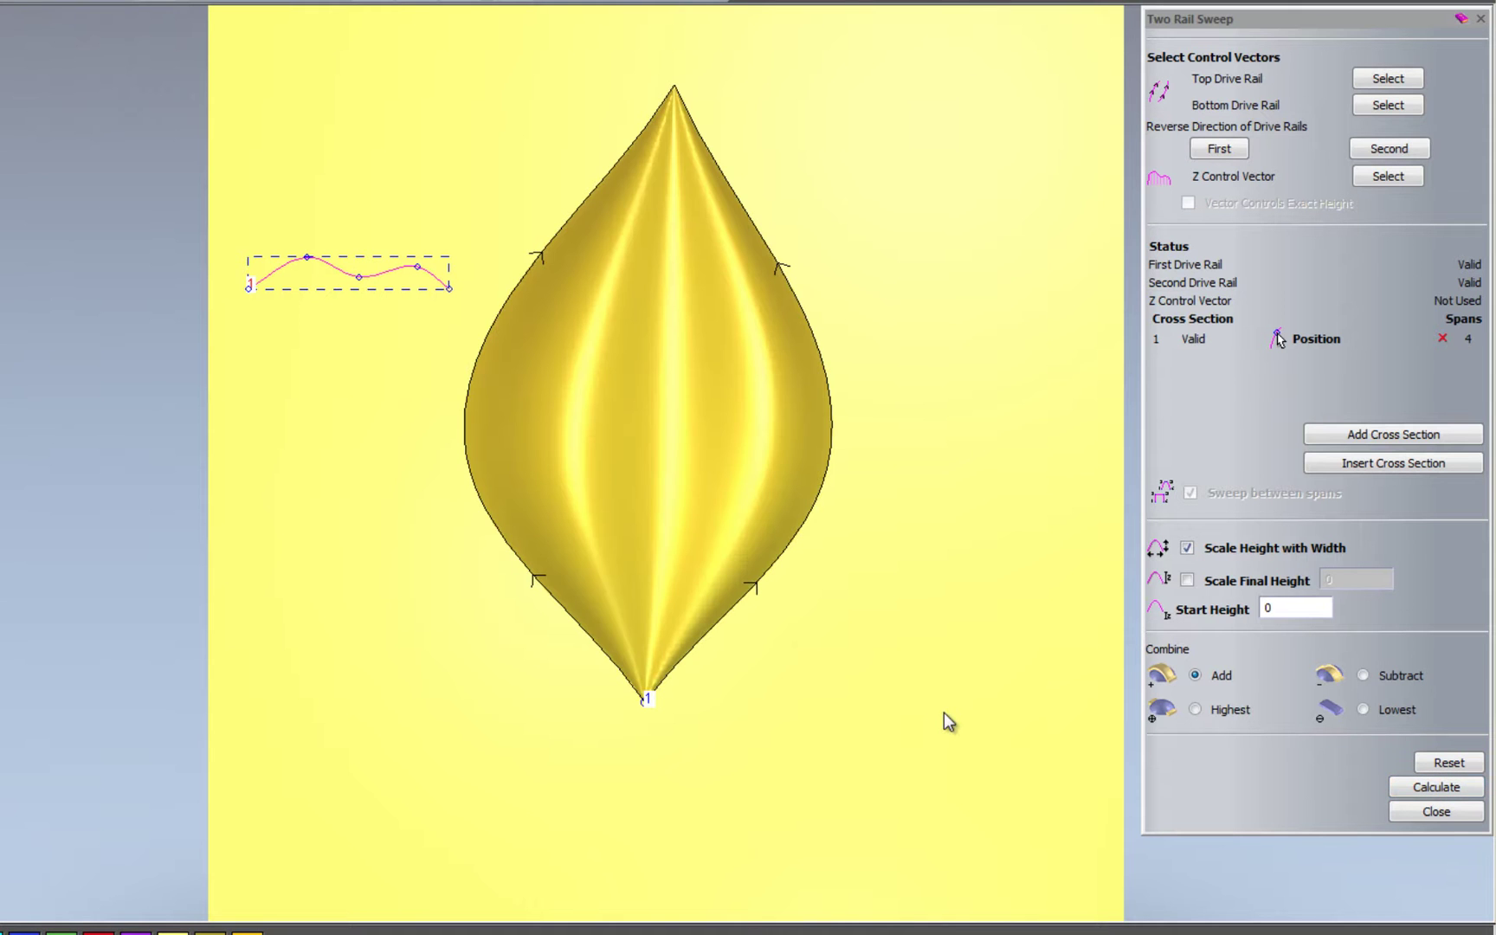
pyautogui.moveTo(775, 597); pyautogui.dragTo(821, 558)
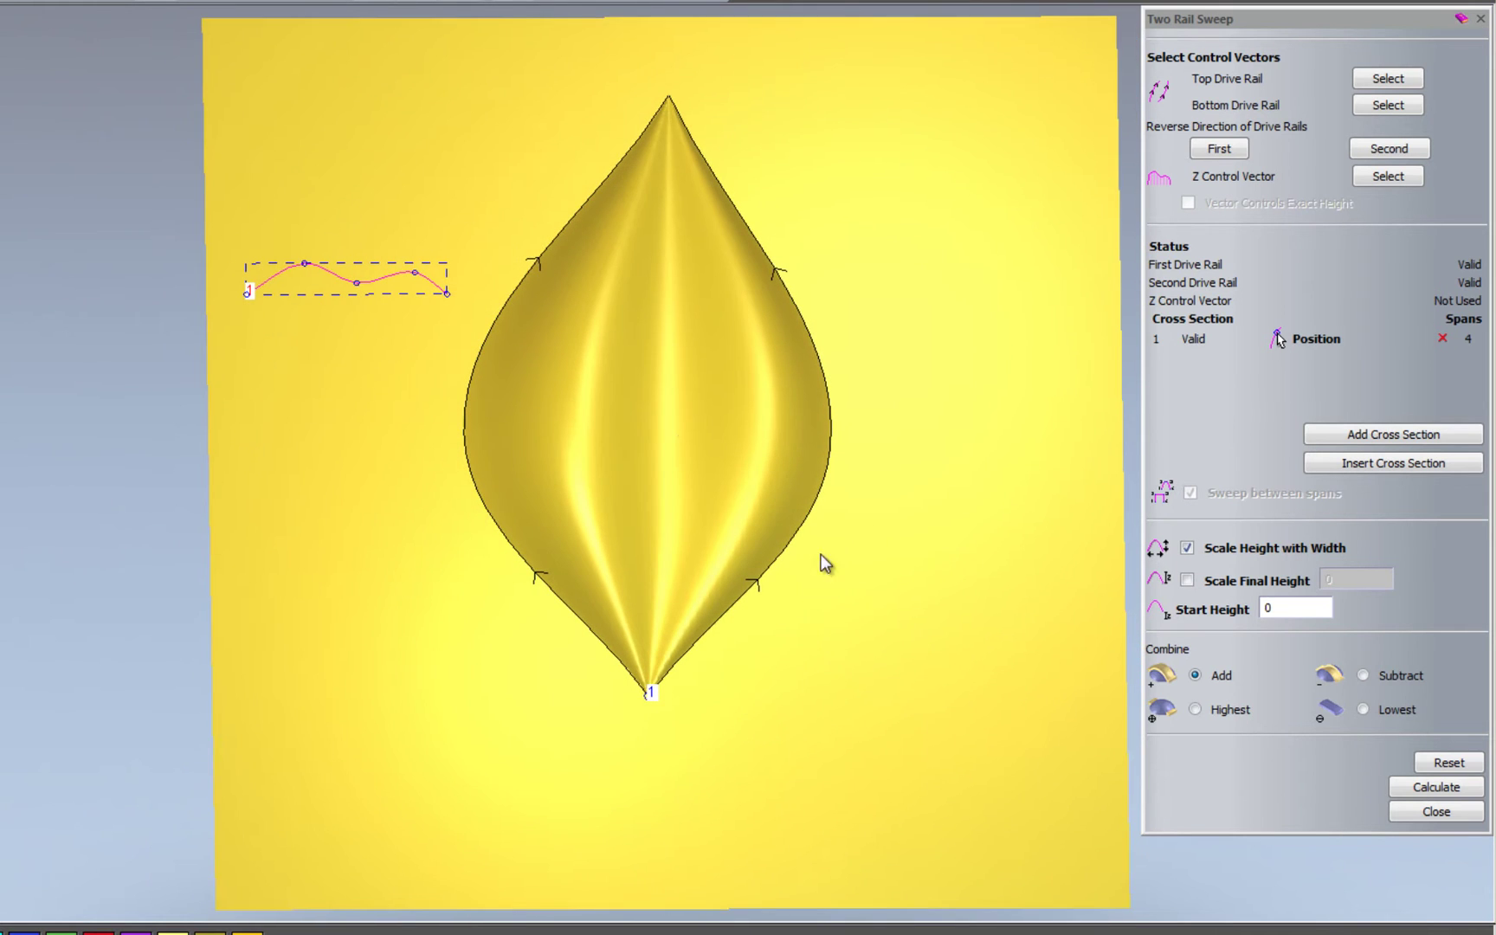
pyautogui.click(1483, 19)
pyautogui.click(444, 485)
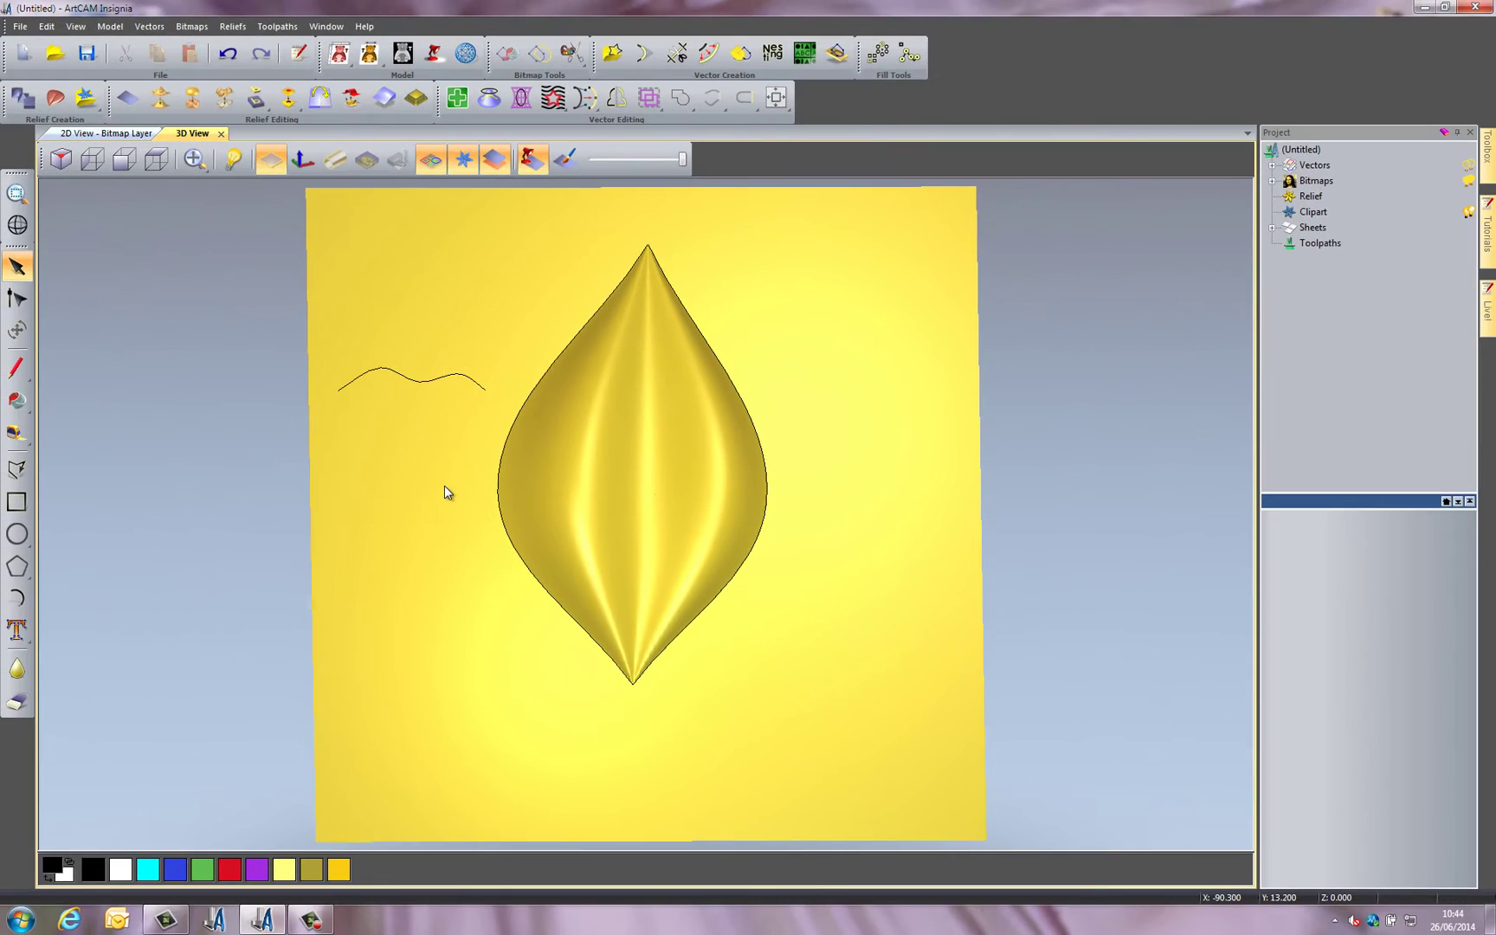
# Delete all the drawn vectors and add the petal relief to the Insignia Webinar Temp relief clipart library
pyautogui.hotkey('ctrl', 'a')
pyautogui.press('Delete')
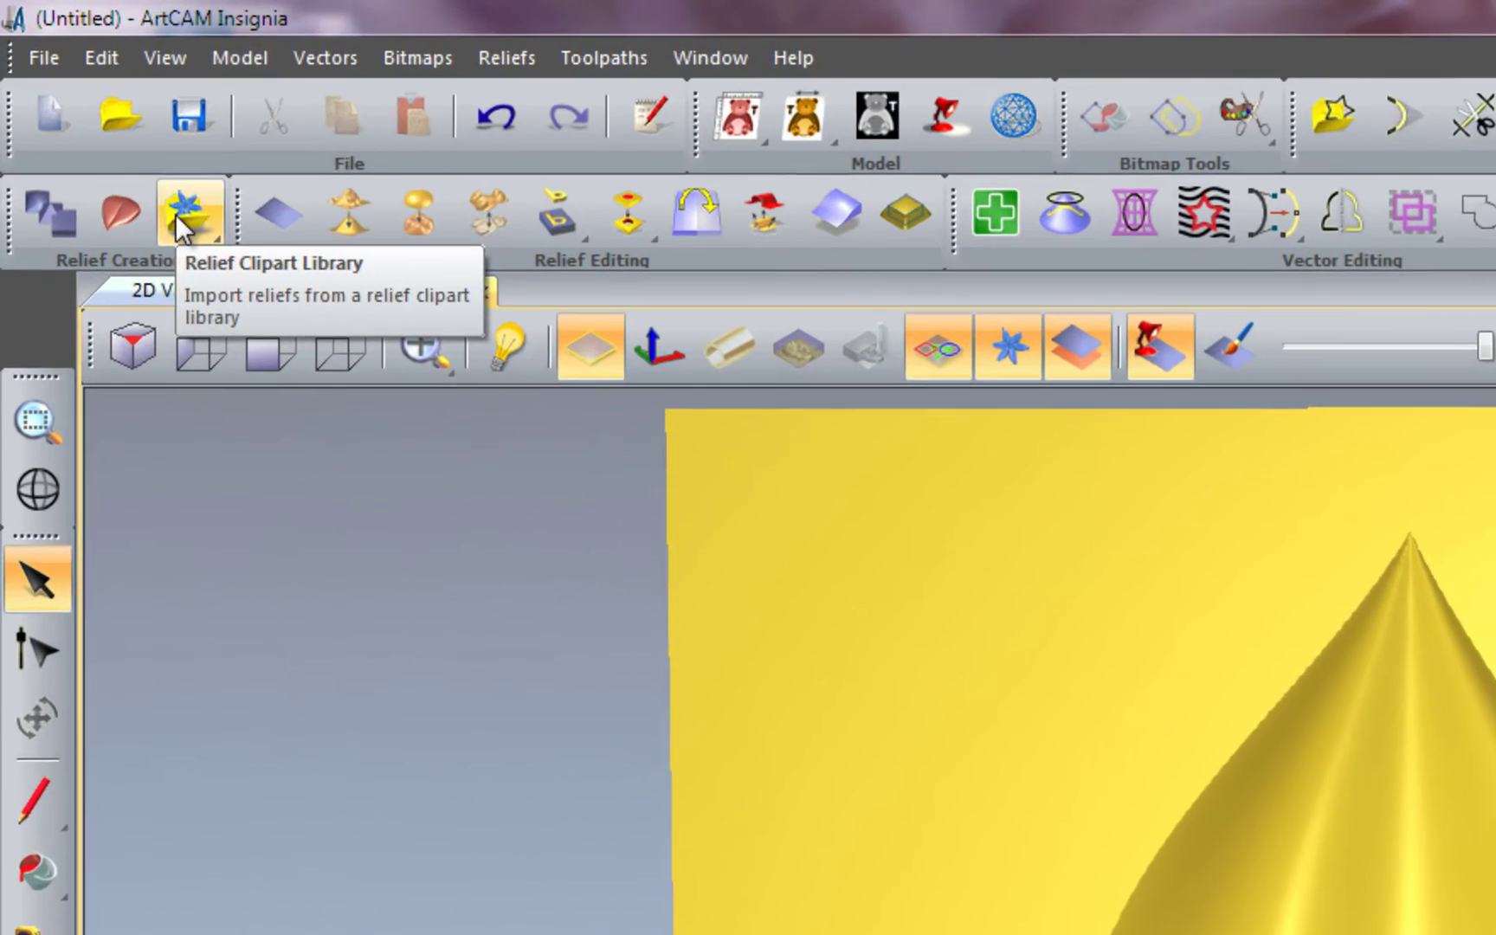
pyautogui.click(124, 149)
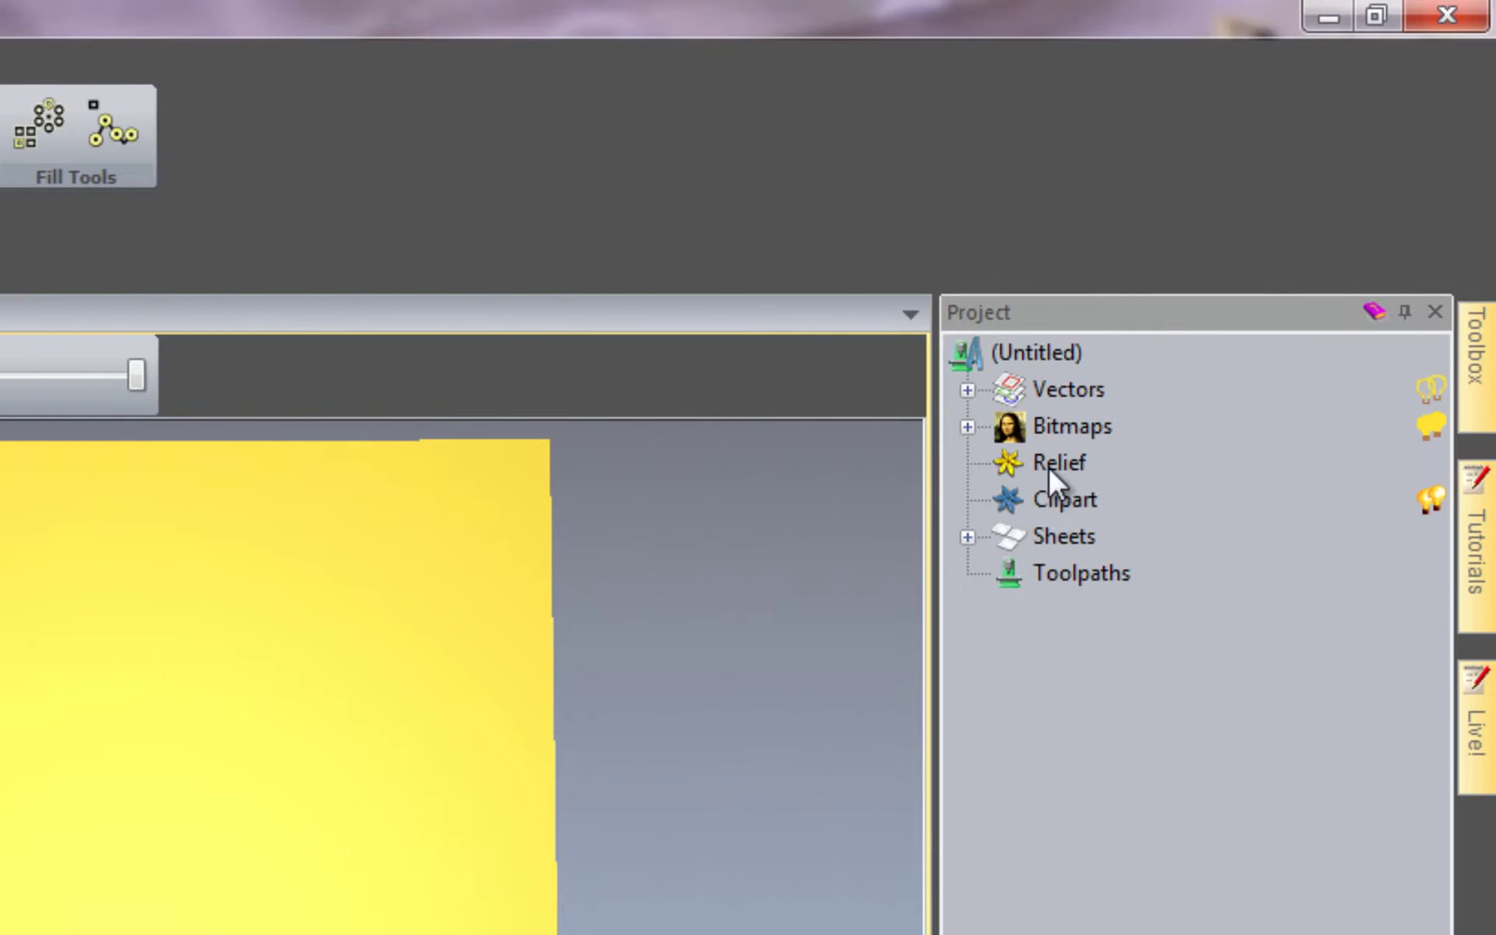
pyautogui.click(1066, 462)
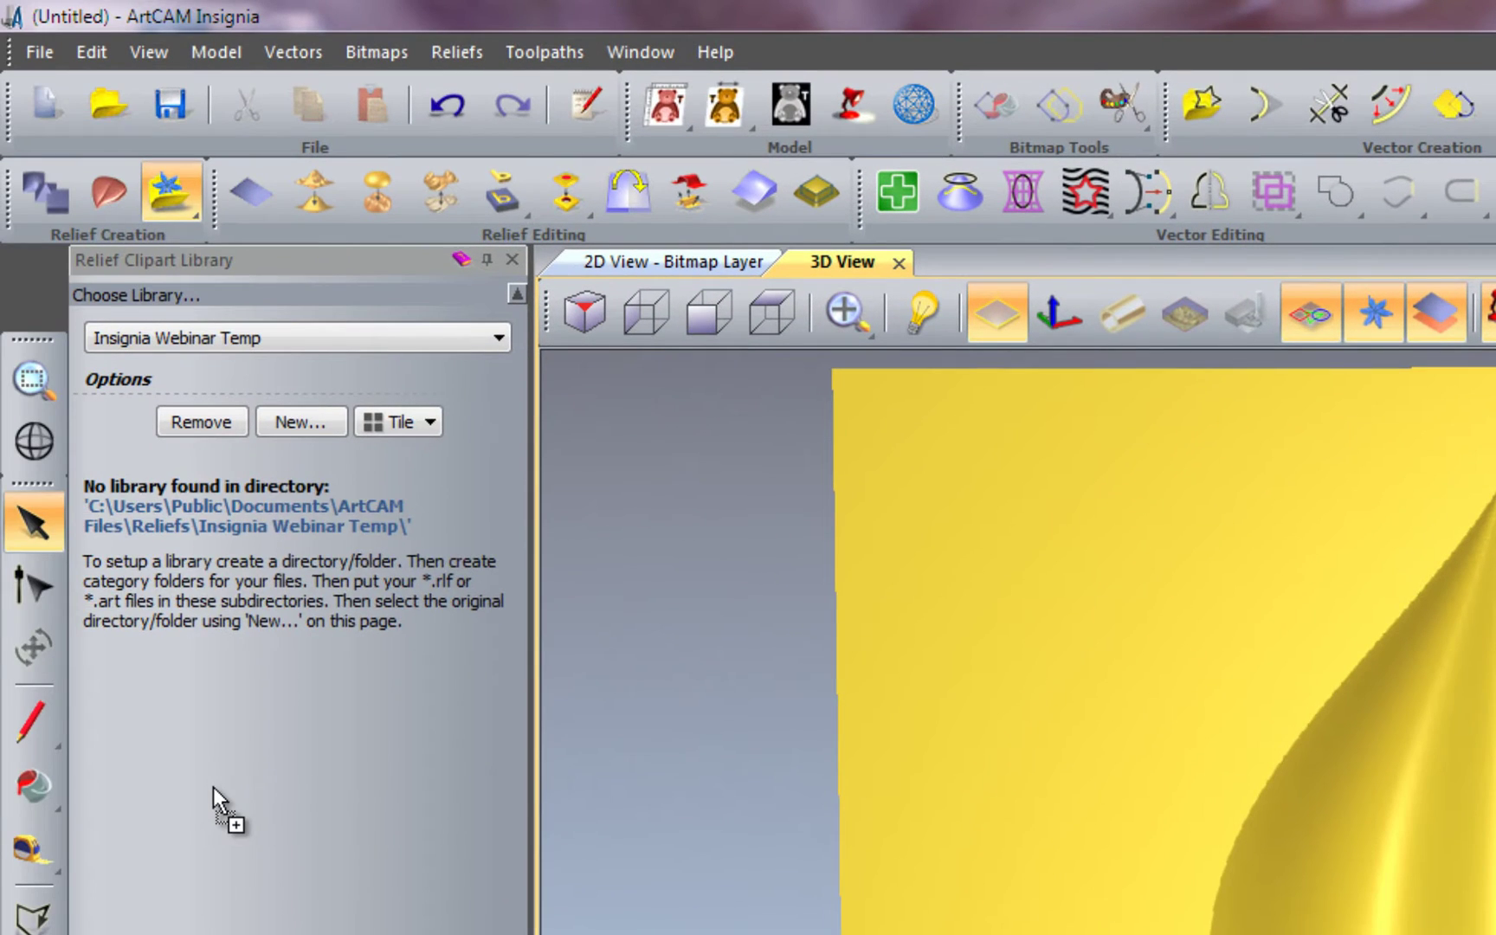
pyautogui.moveTo(213, 787); pyautogui.dragTo(215, 785)
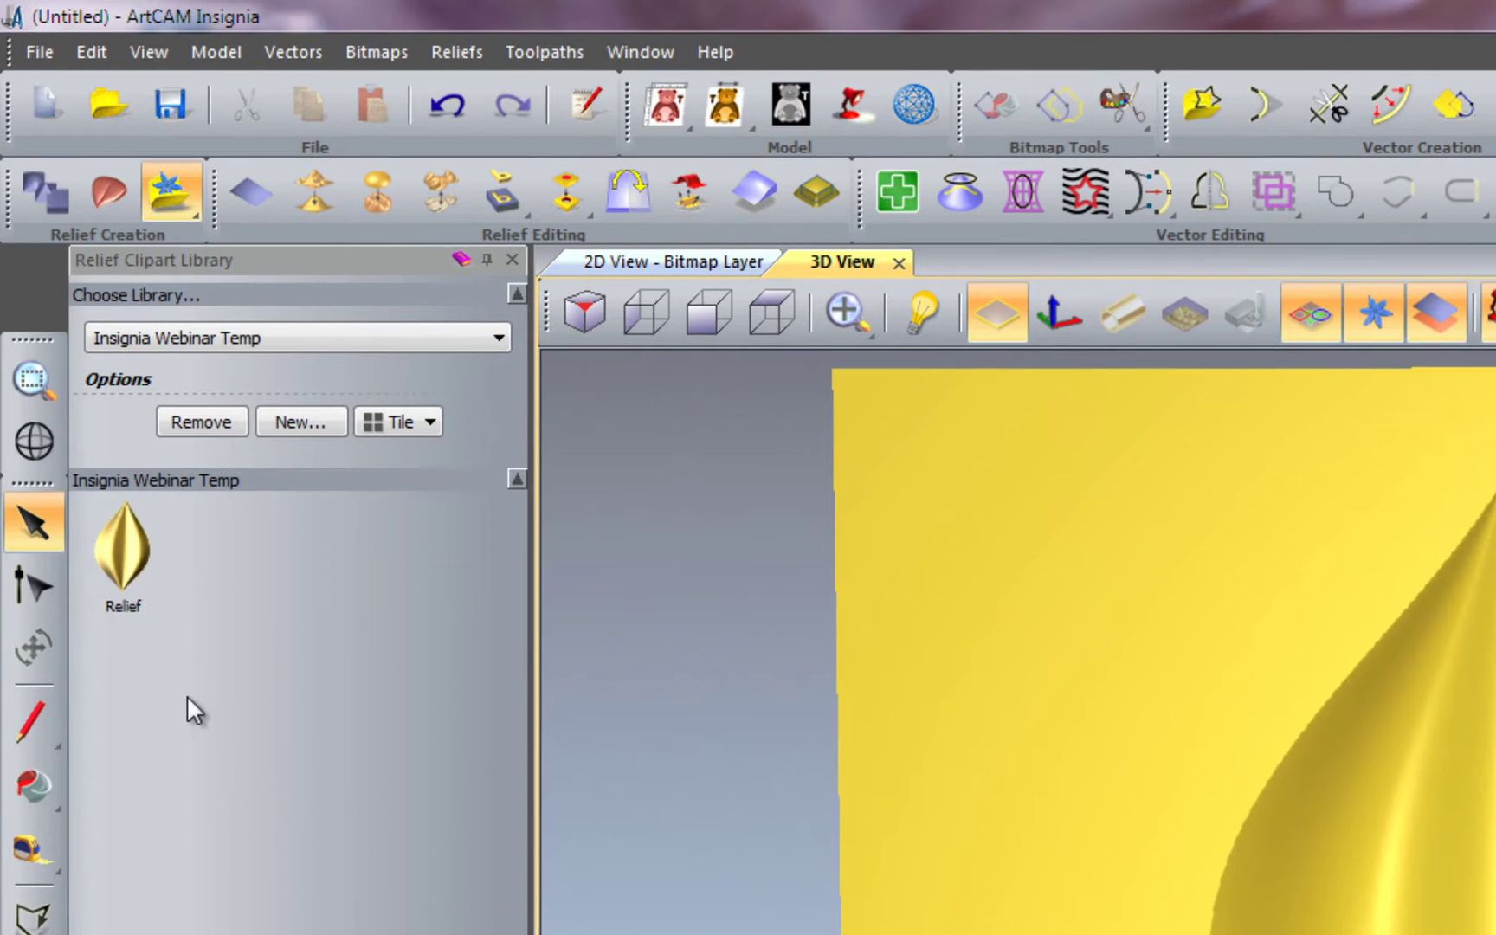
# Rename the petal relief in the clipart library to Leaf
pyautogui.click(123, 609)
pyautogui.rightClick(130, 574)
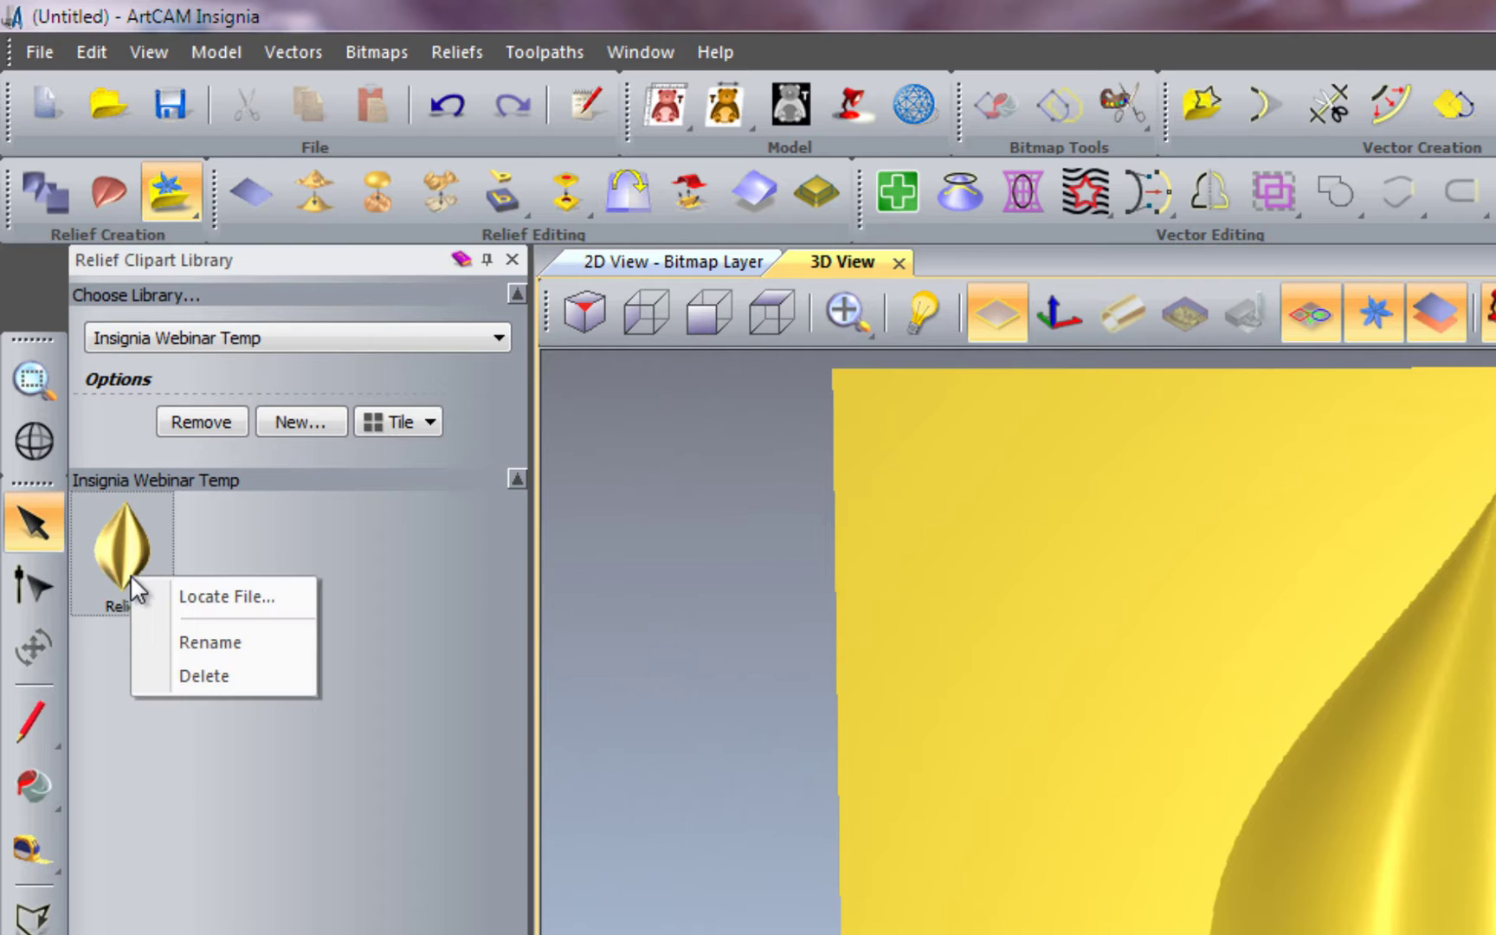
pyautogui.click(191, 642)
pyautogui.write('Leaf')
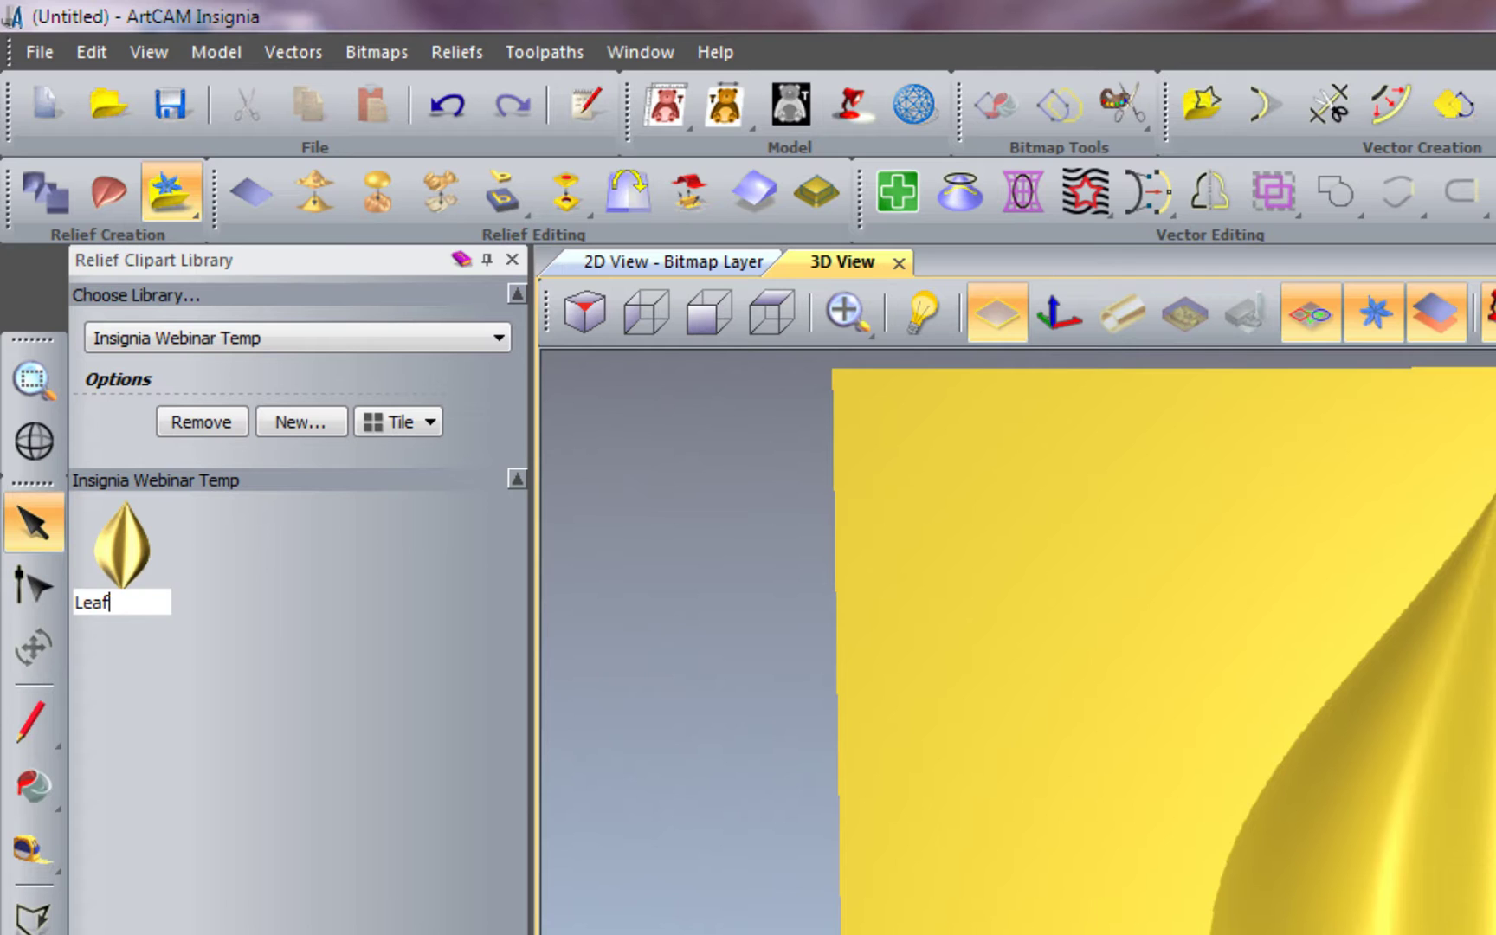
pyautogui.press('Return')
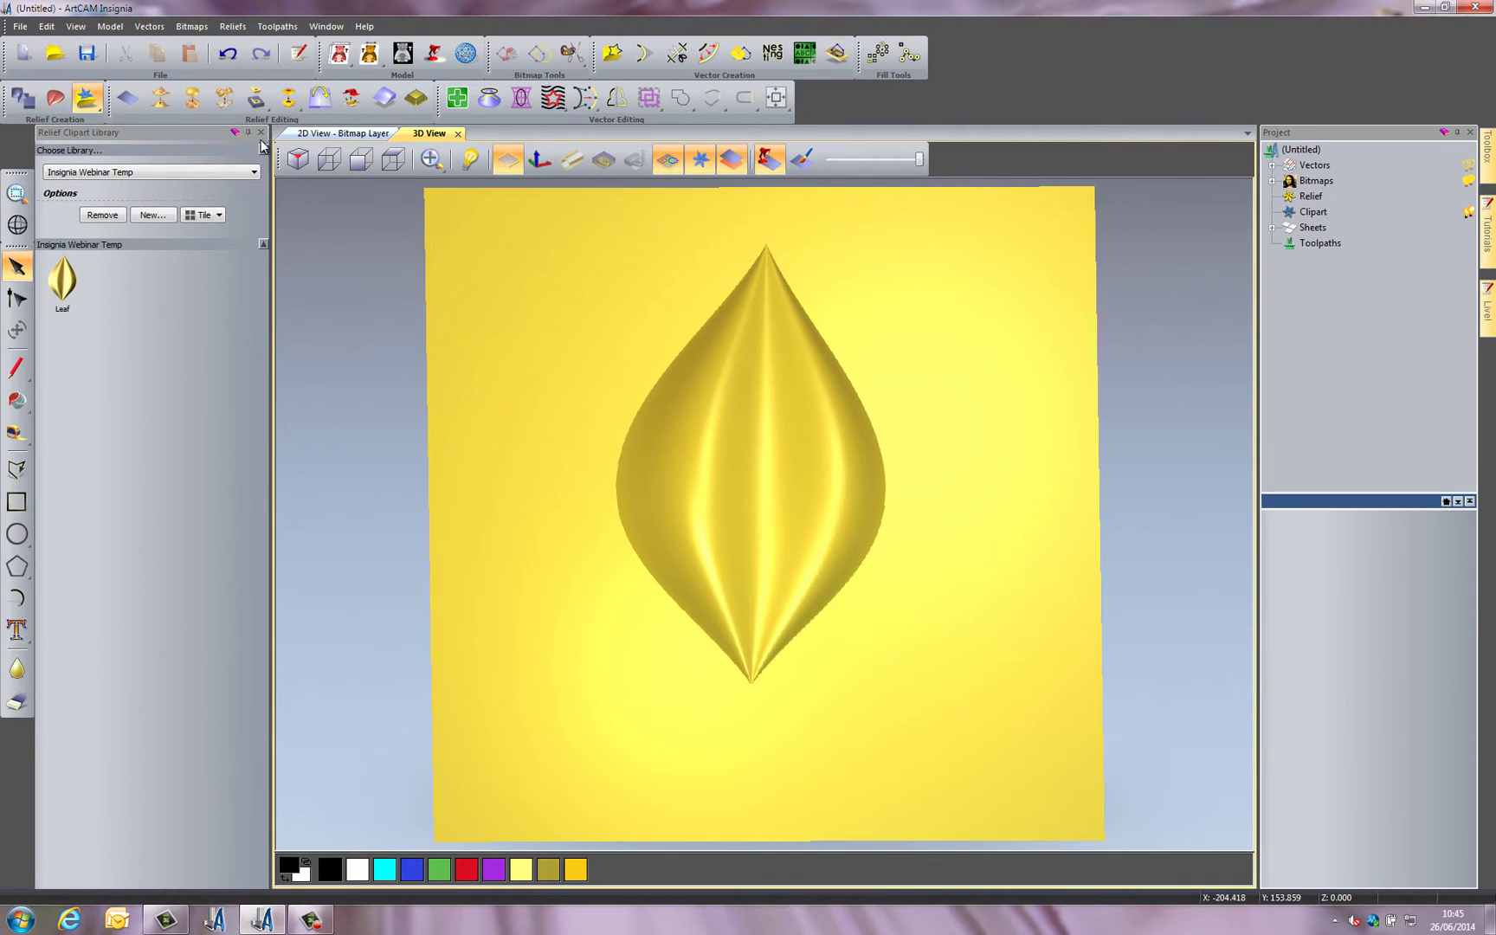
# Reset the model's relief to flat, close the clipart library and look at the model straight from above
pyautogui.click(128, 99)
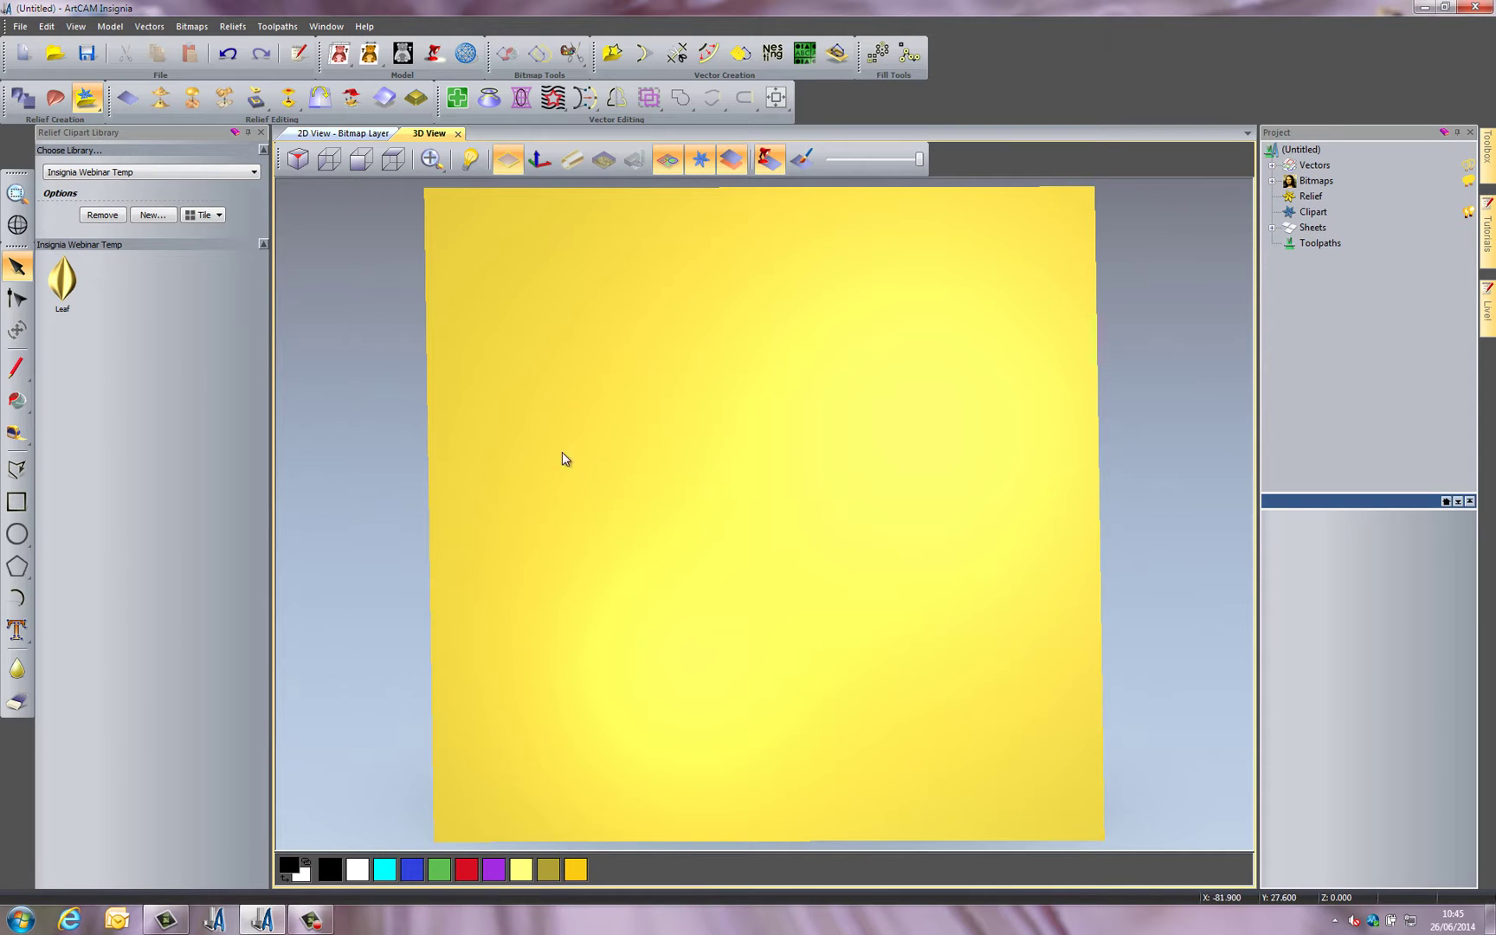
pyautogui.click(261, 132)
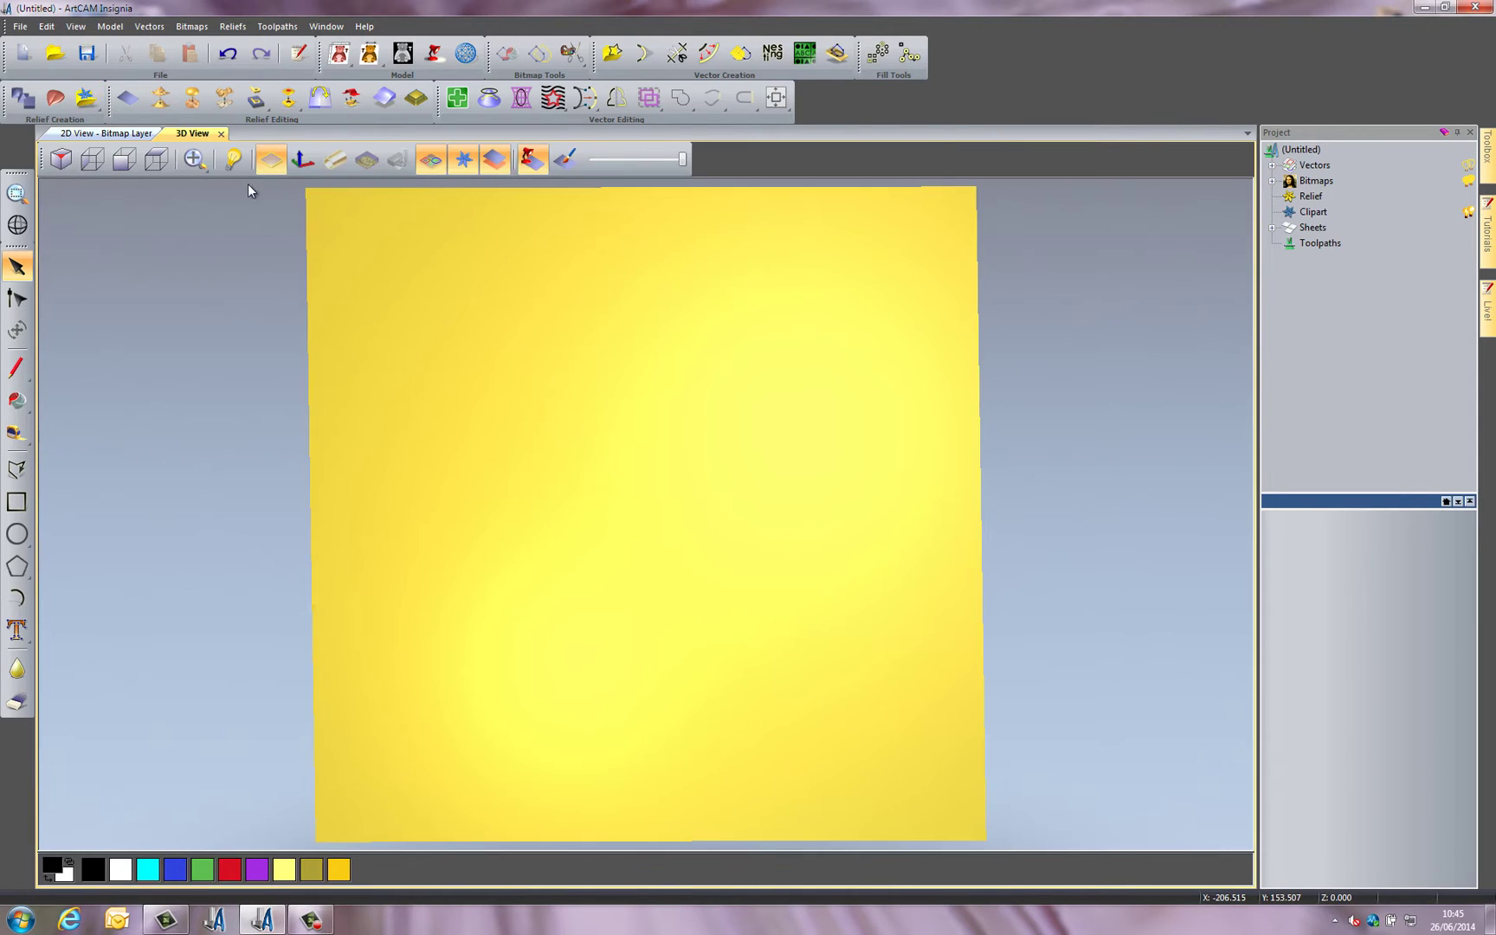
pyautogui.click(152, 165)
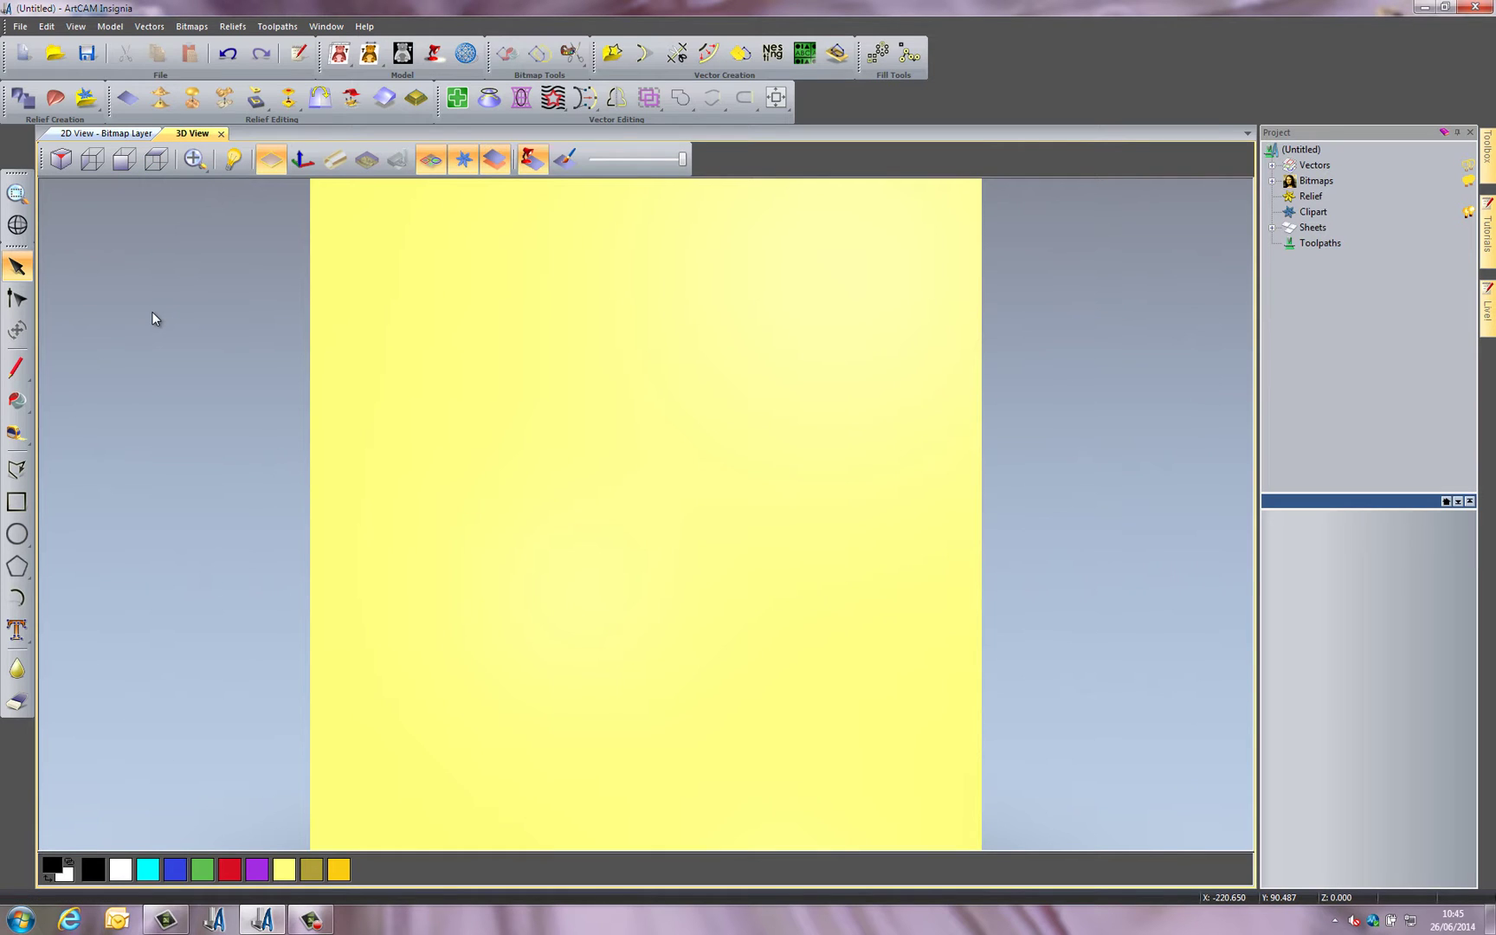
# Create a circle vector with a 70 mm radius and centre it on the model
pyautogui.click(17, 534)
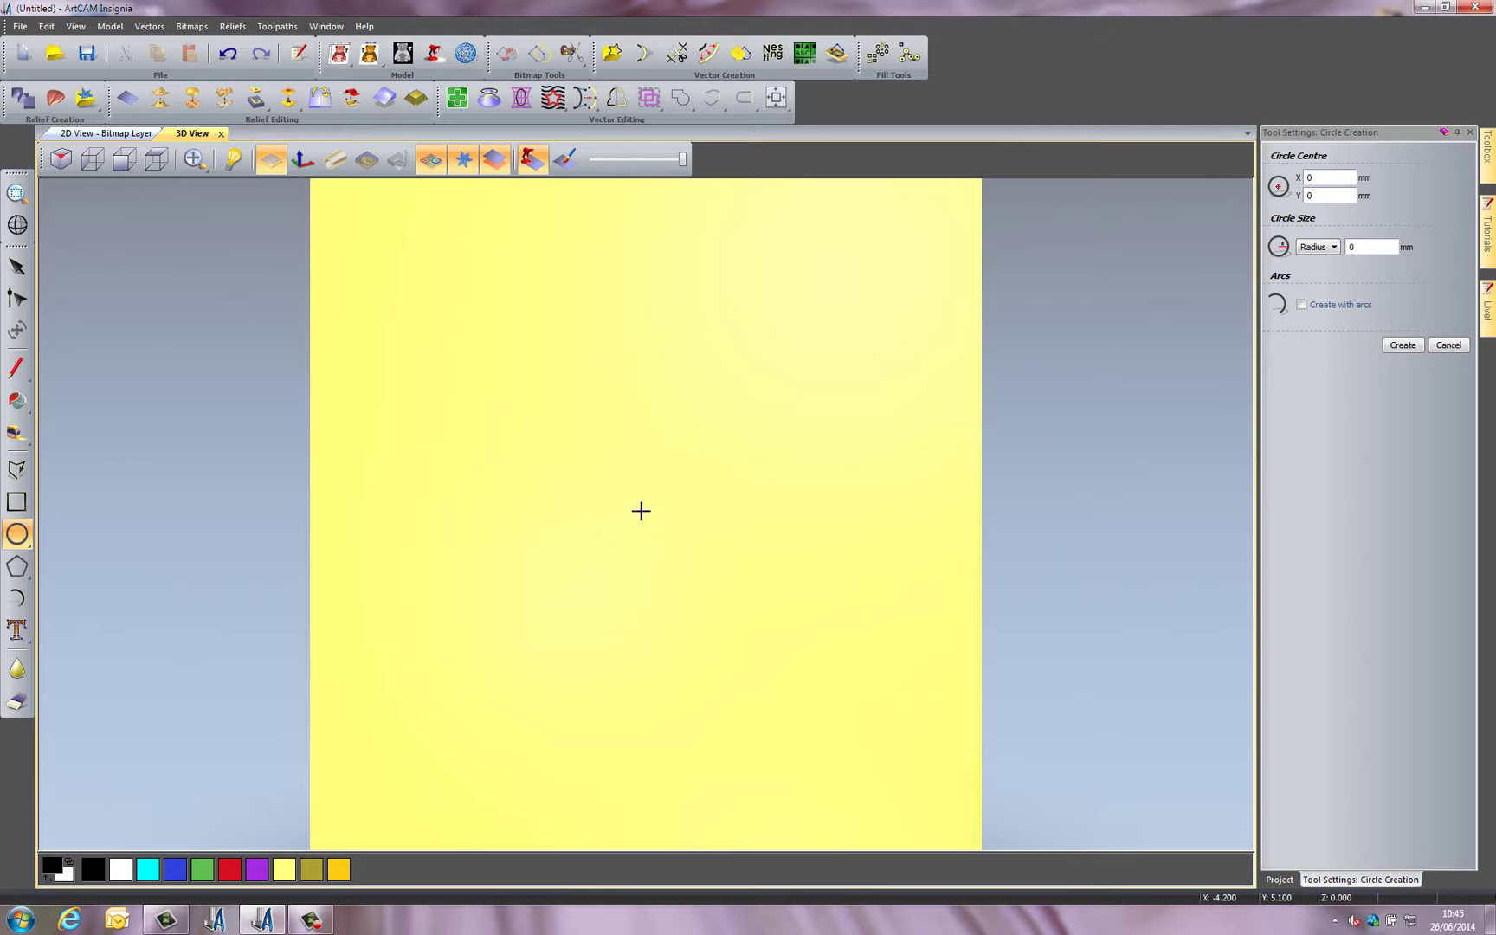
pyautogui.moveTo(636, 503); pyautogui.dragTo(718, 615)
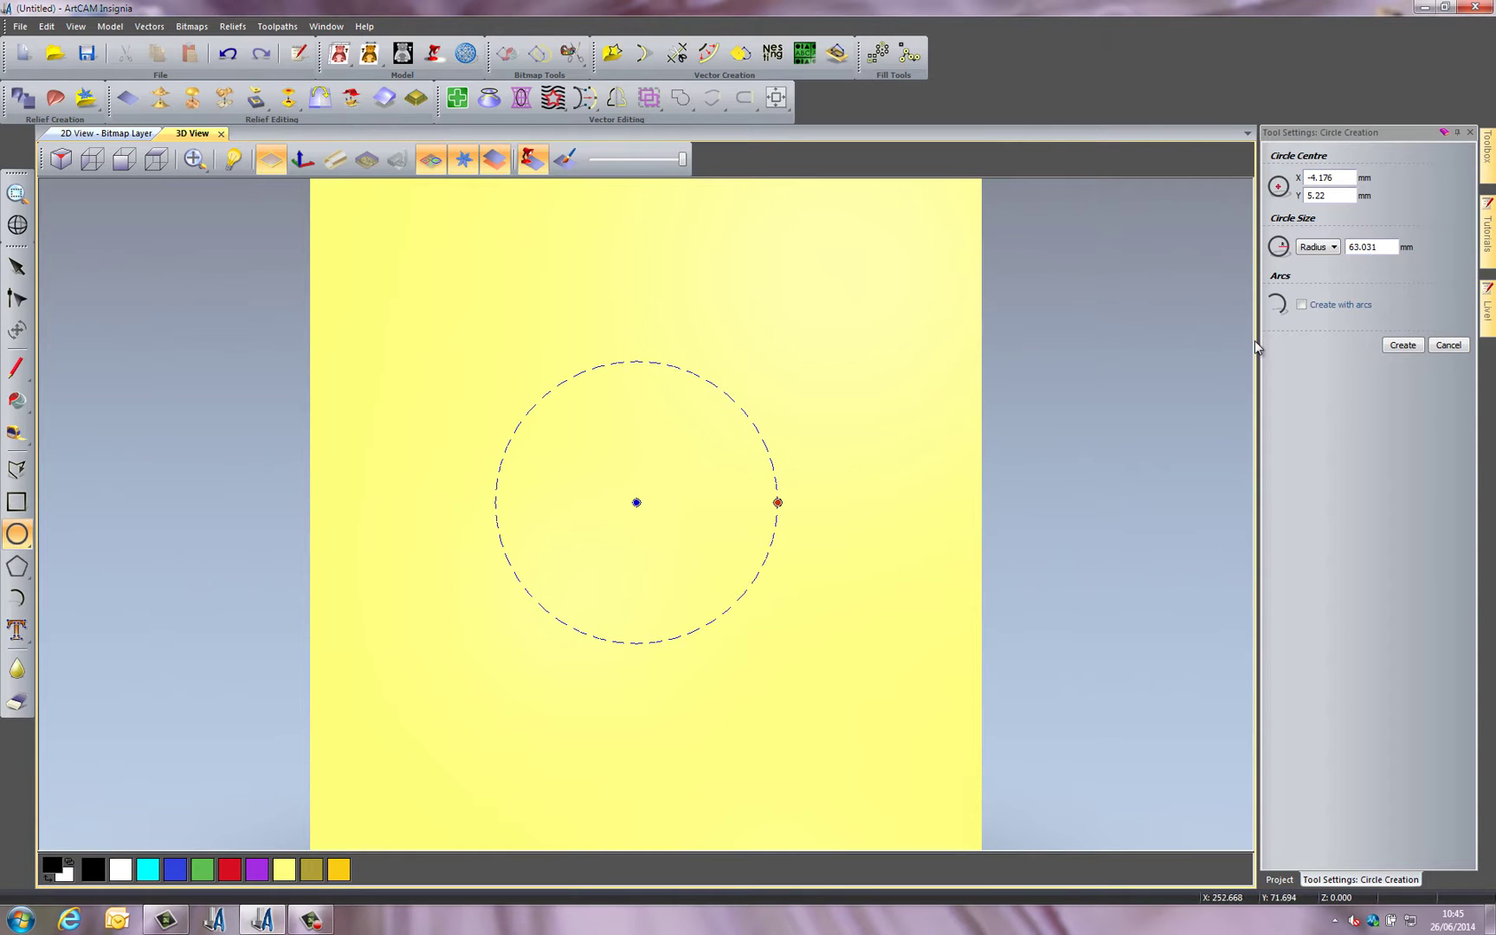
pyautogui.doubleClick(1383, 248)
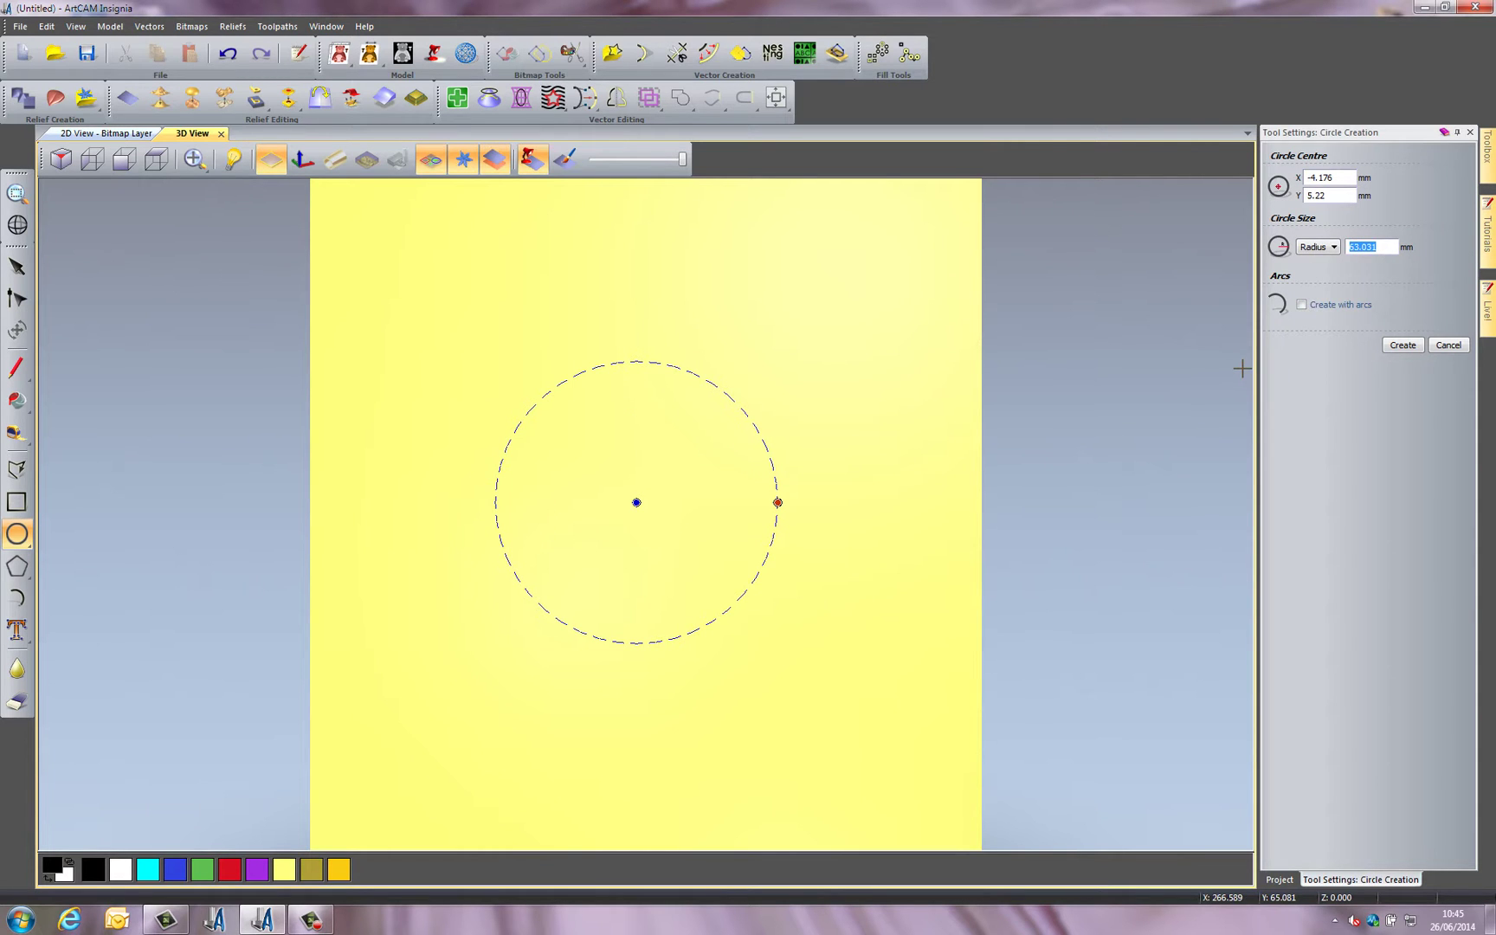
pyautogui.write('70')
pyautogui.click(1400, 346)
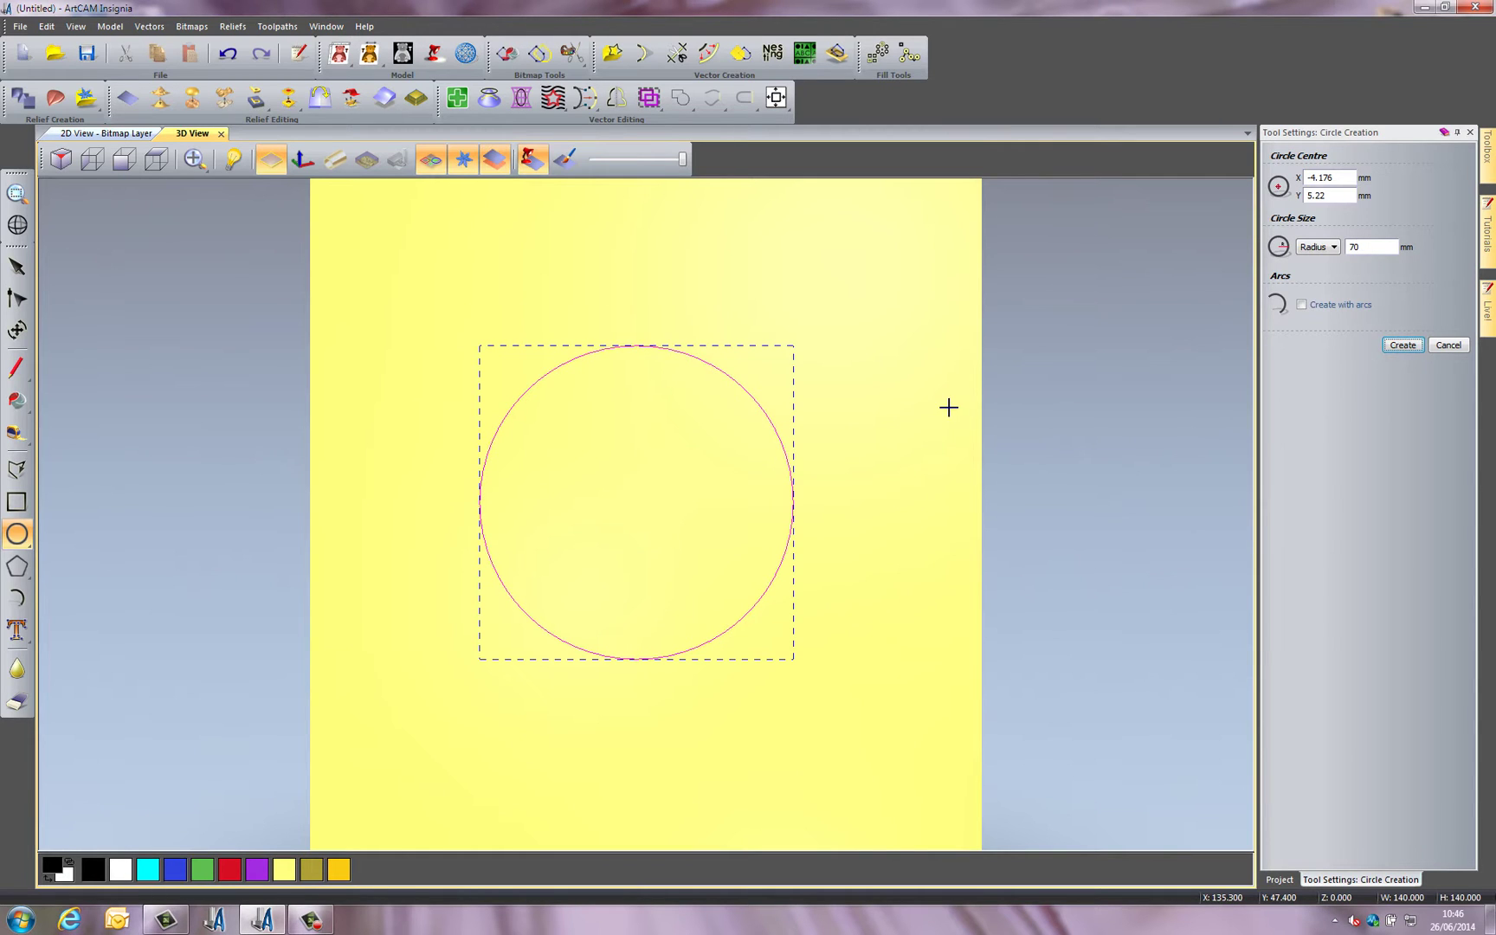
pyautogui.press('Escape')
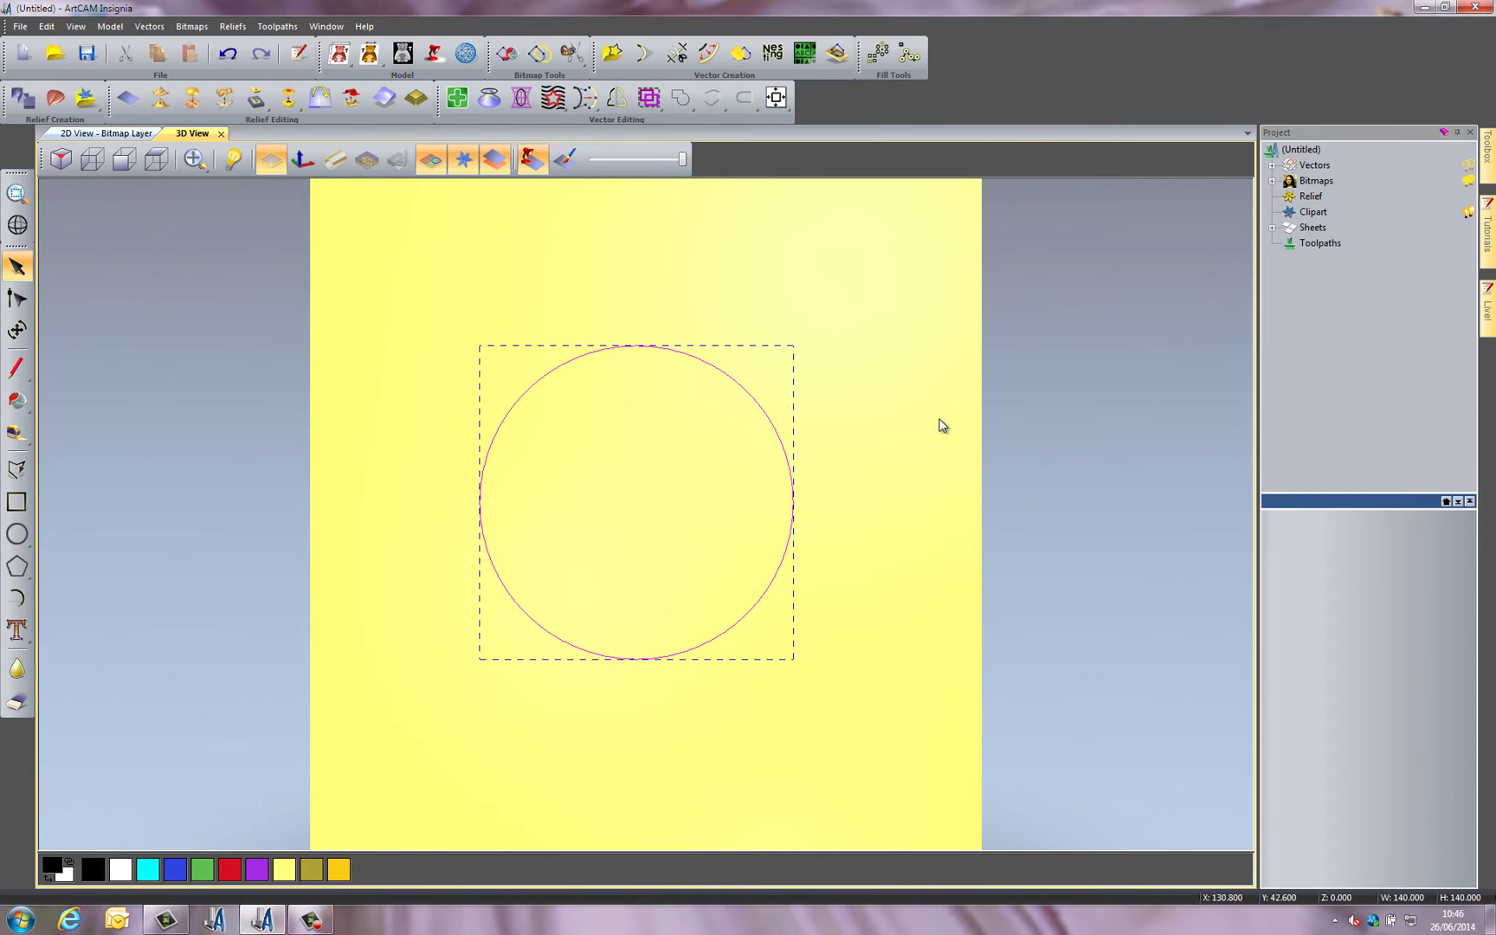
pyautogui.click(777, 98)
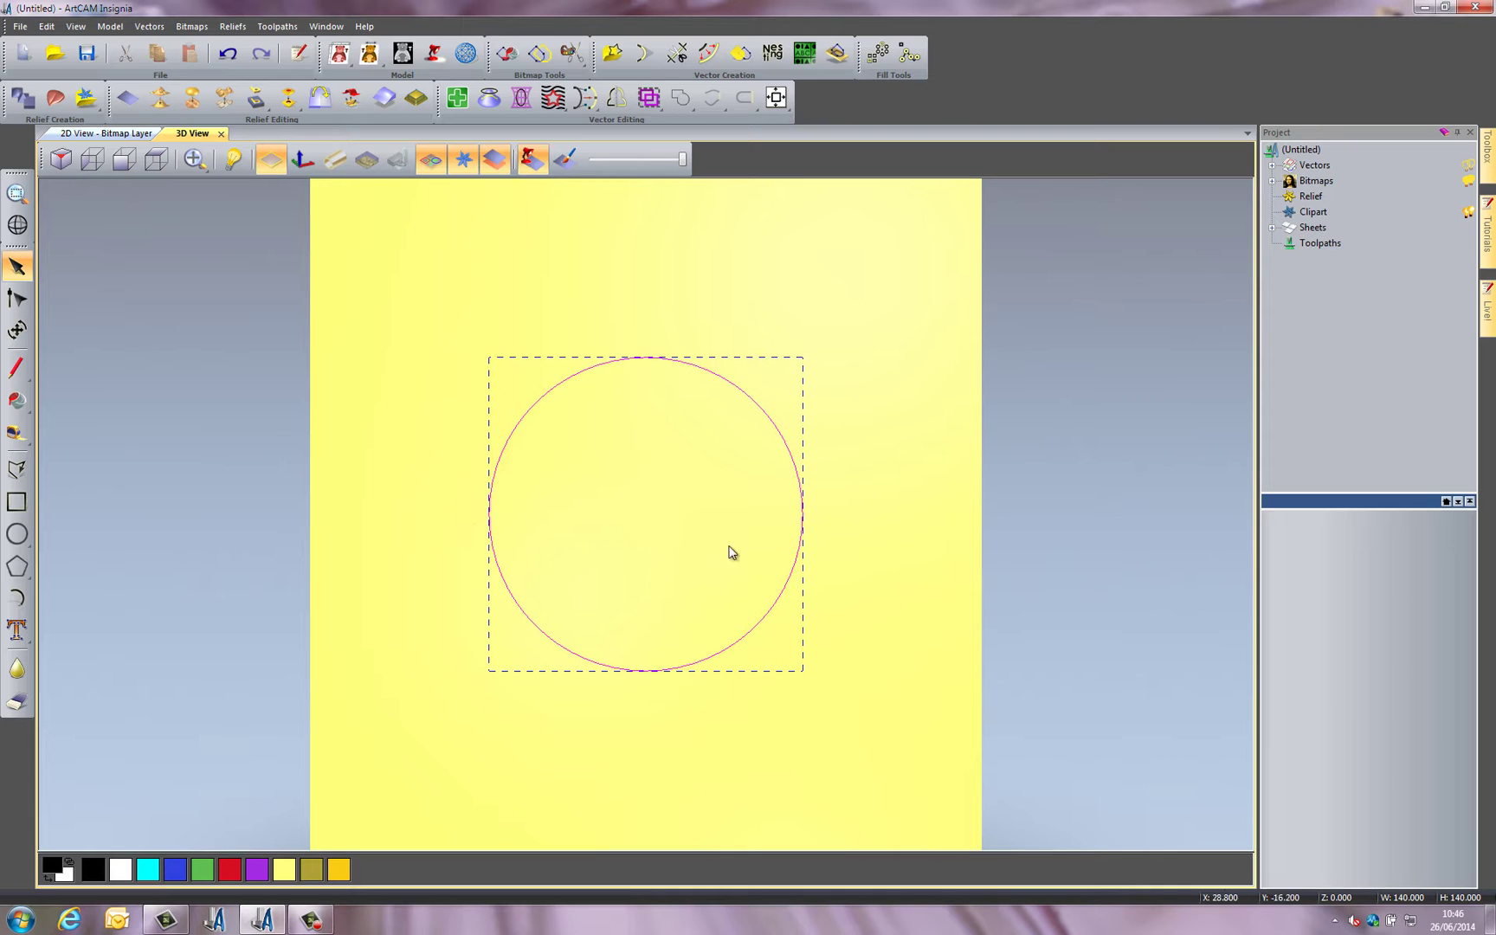
# Nudge the circle's four nodes slightly off position to make its outline irregular
pyautogui.click(15, 299)
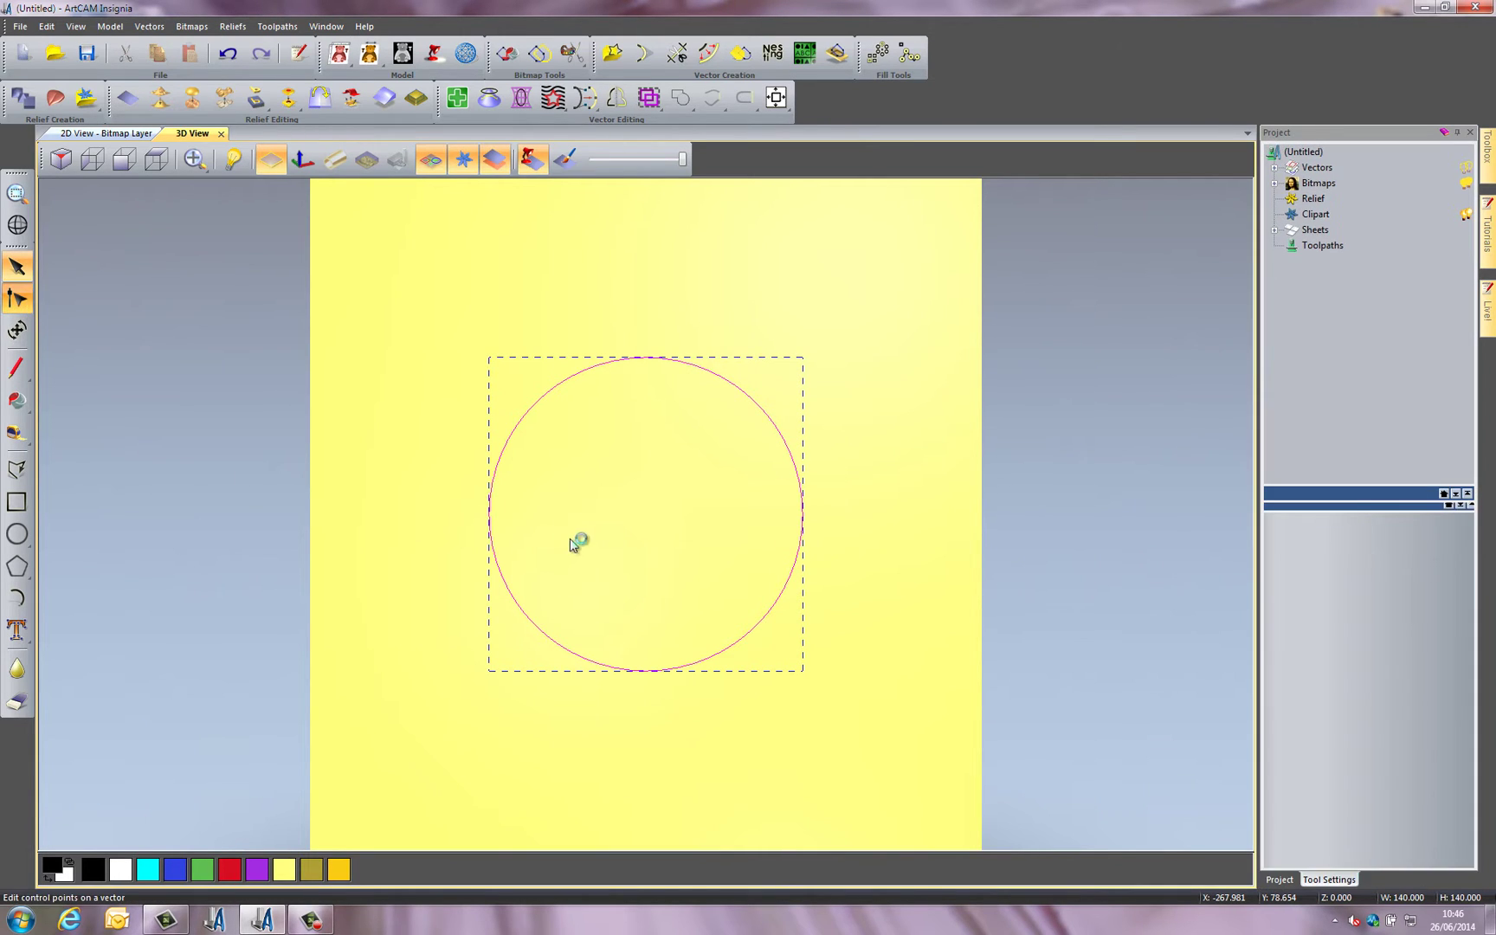
pyautogui.click(646, 358)
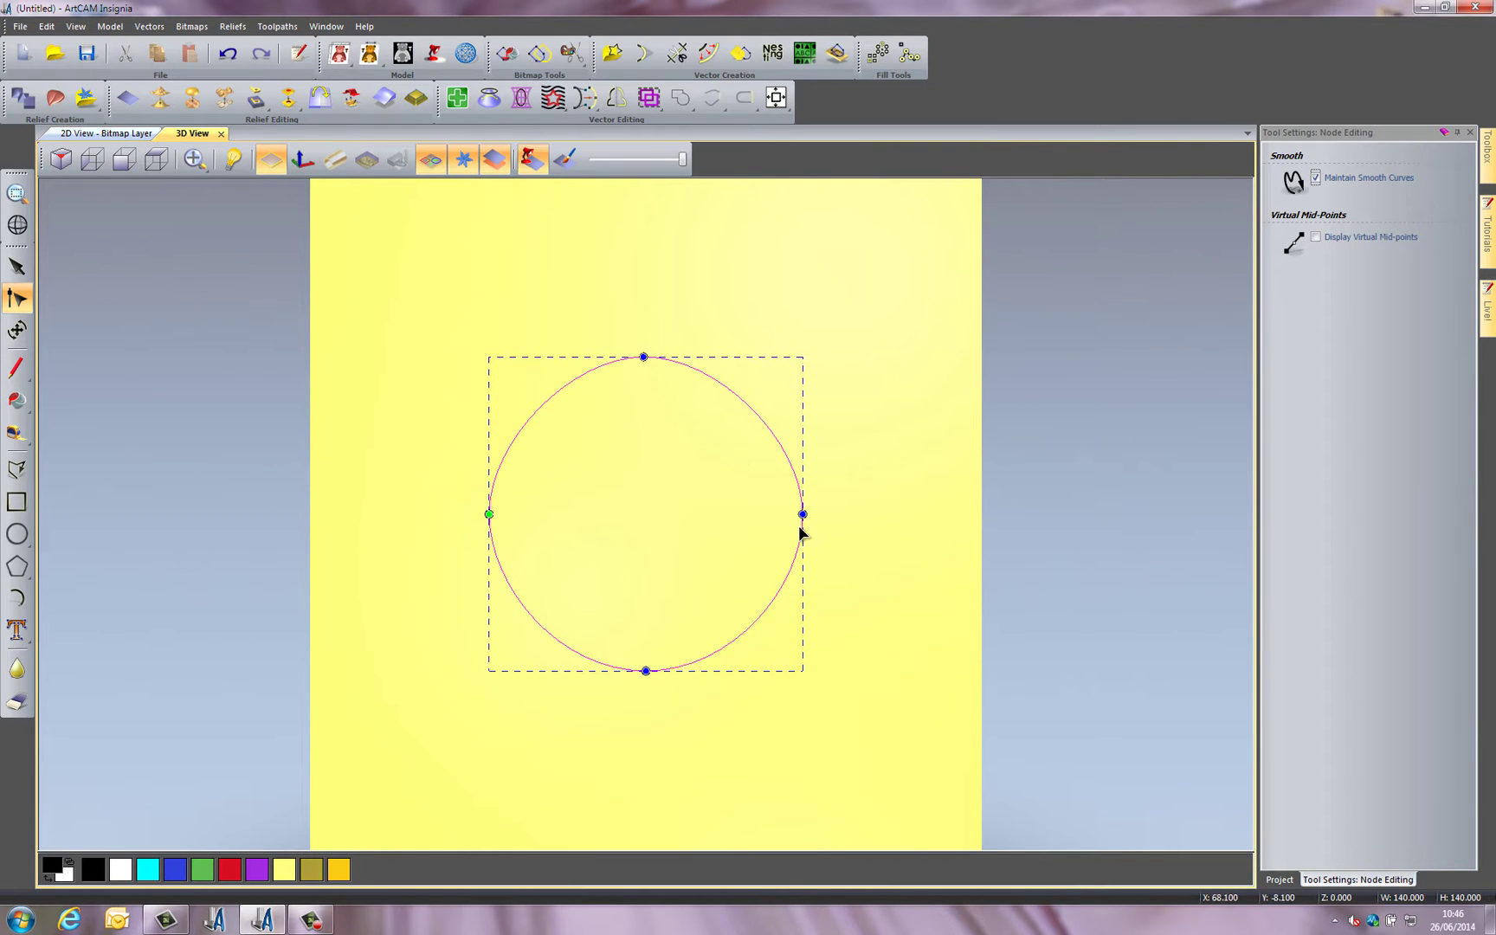
pyautogui.moveTo(803, 515); pyautogui.dragTo(806, 514)
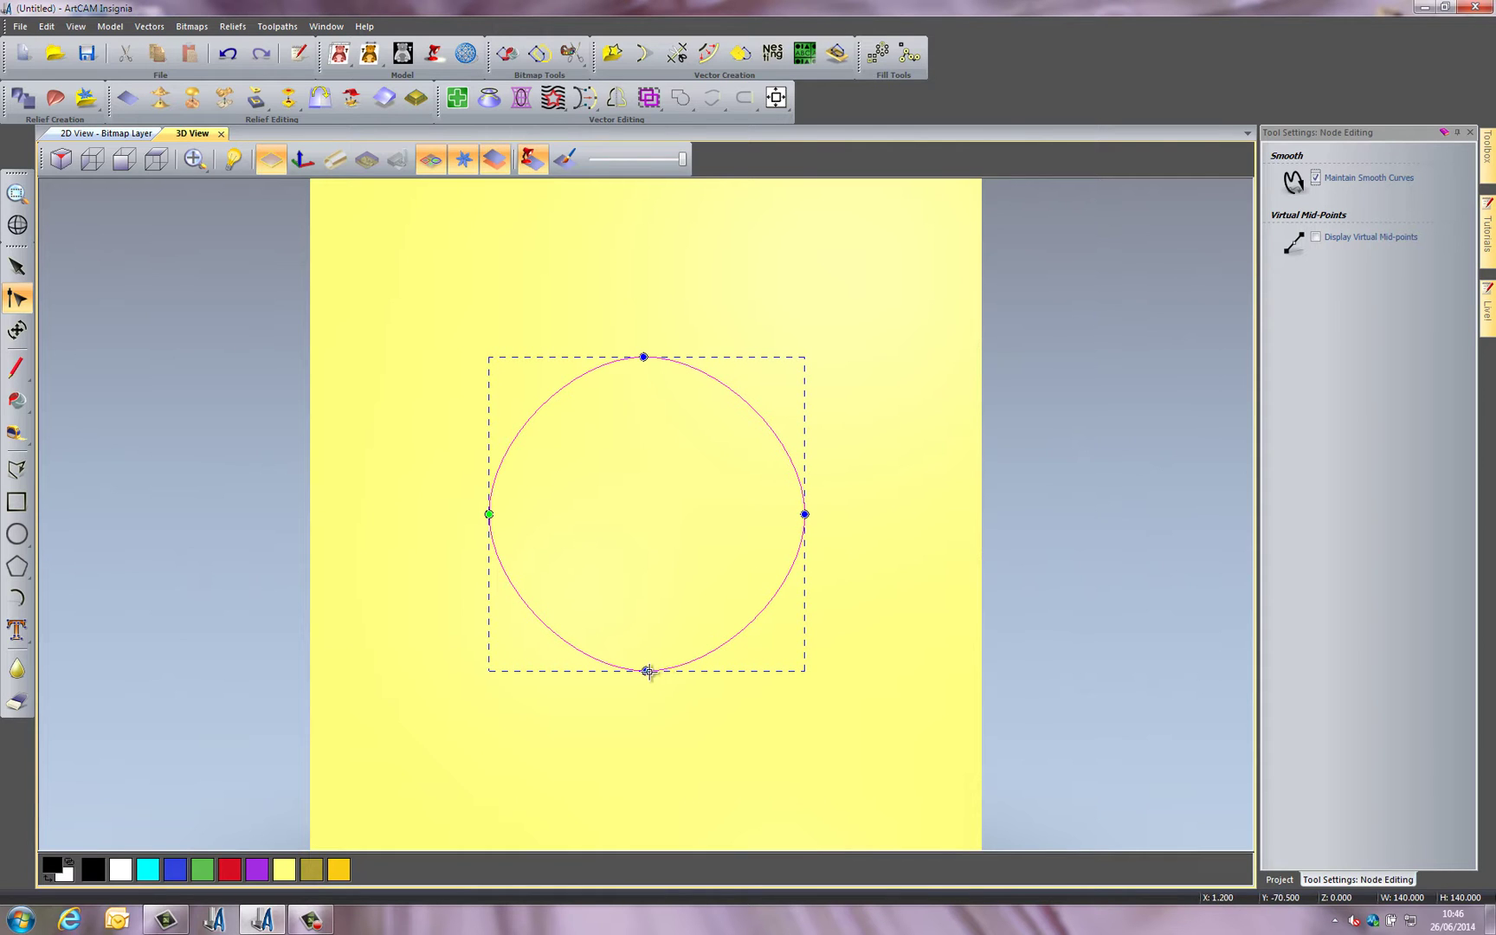
pyautogui.moveTo(647, 671); pyautogui.dragTo(646, 668)
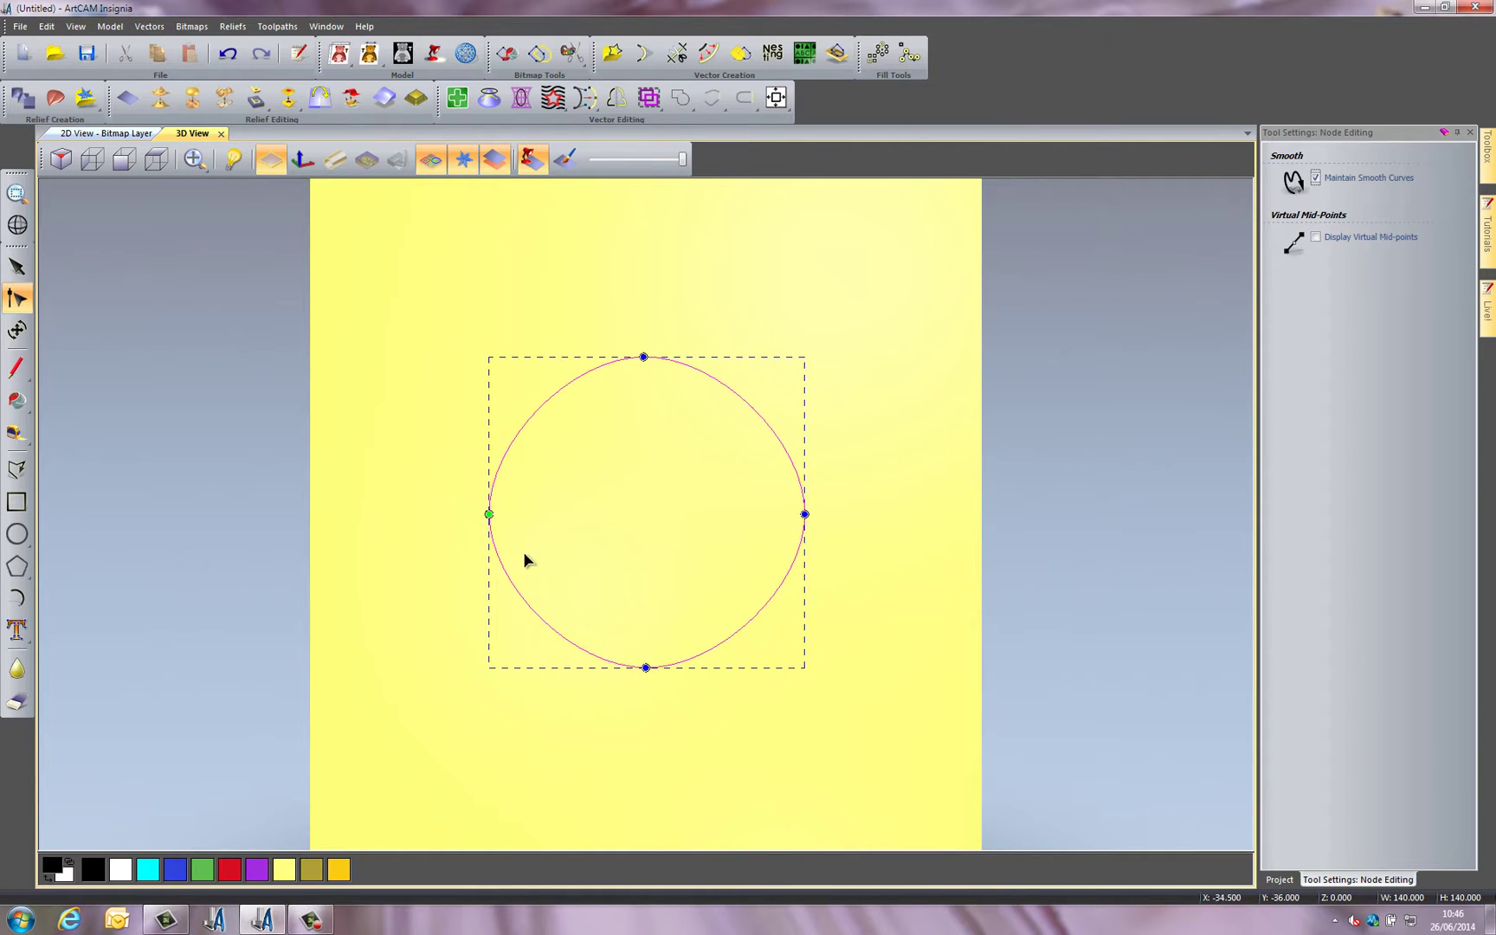
pyautogui.moveTo(489, 514); pyautogui.dragTo(484, 509)
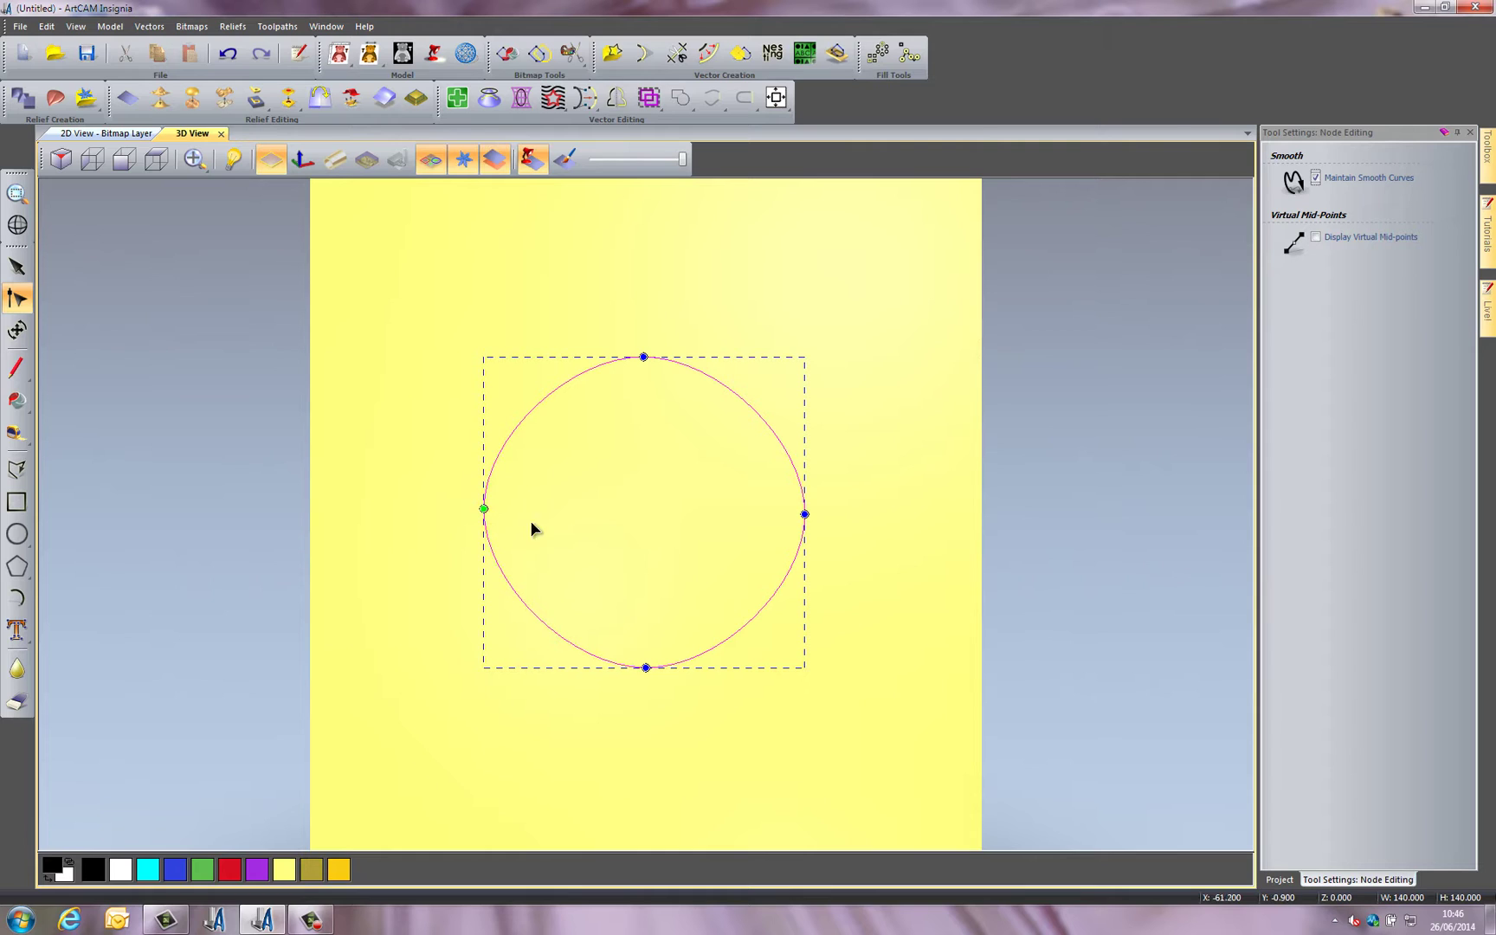
# Insert a node on the outline's lower-right arc, shift it slightly inward and move the bottom node to the left, making the shape more uneven
pyautogui.doubleClick(758, 615)
pyautogui.moveTo(757, 615)
pyautogui.mouseDown()
pyautogui.moveTo(764, 627)
pyautogui.moveTo(738, 608)
pyautogui.moveTo(752, 617)
pyautogui.mouseUp()
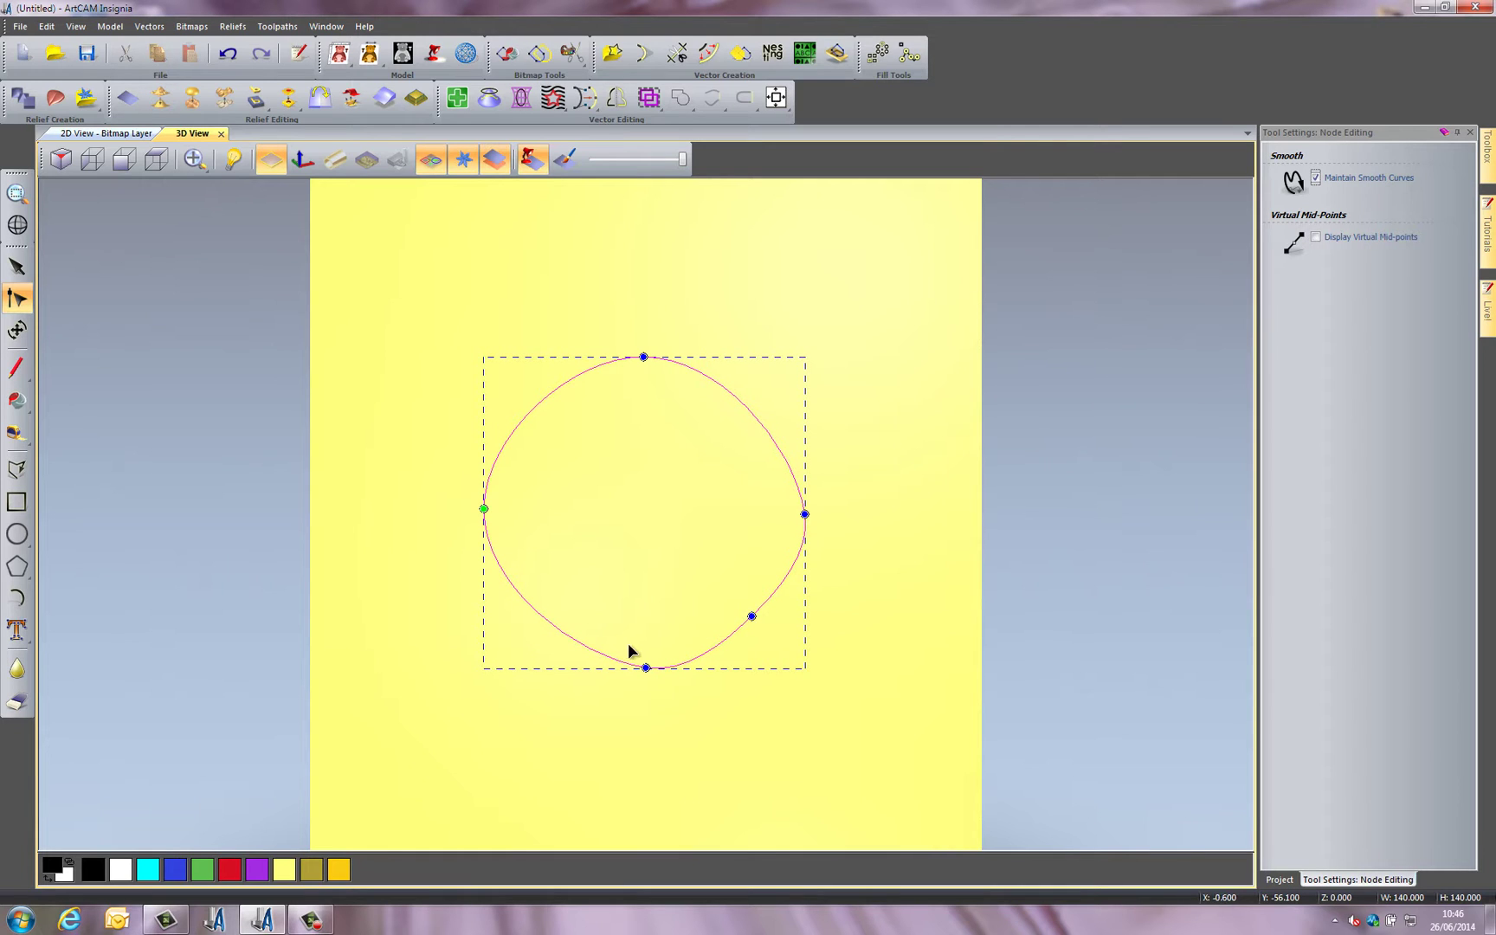
pyautogui.moveTo(645, 668); pyautogui.dragTo(592, 654)
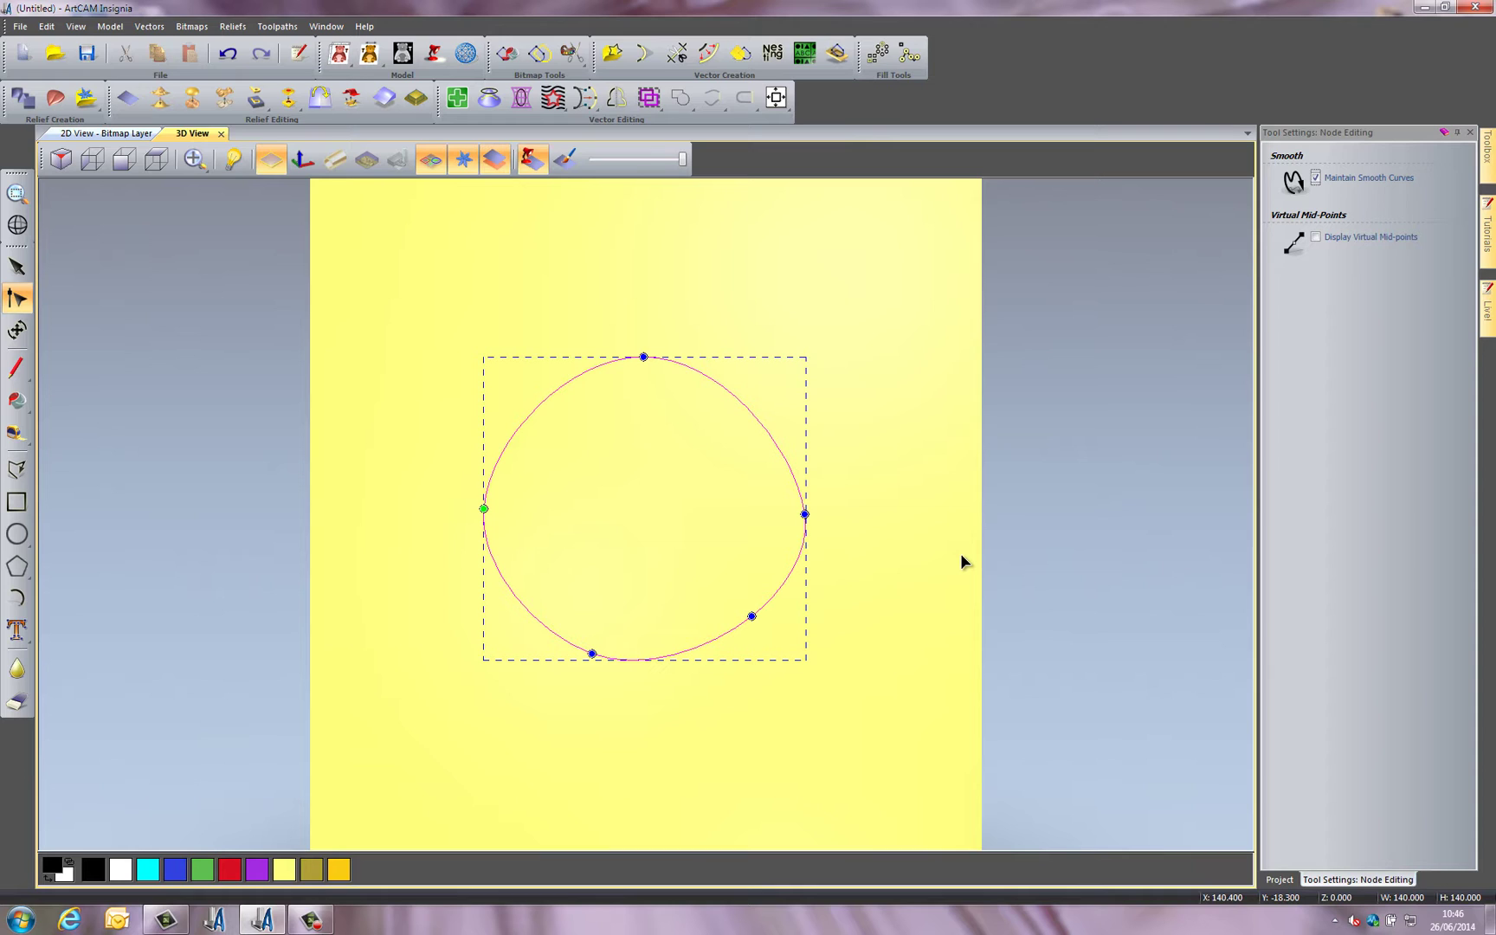
pyautogui.click(932, 533)
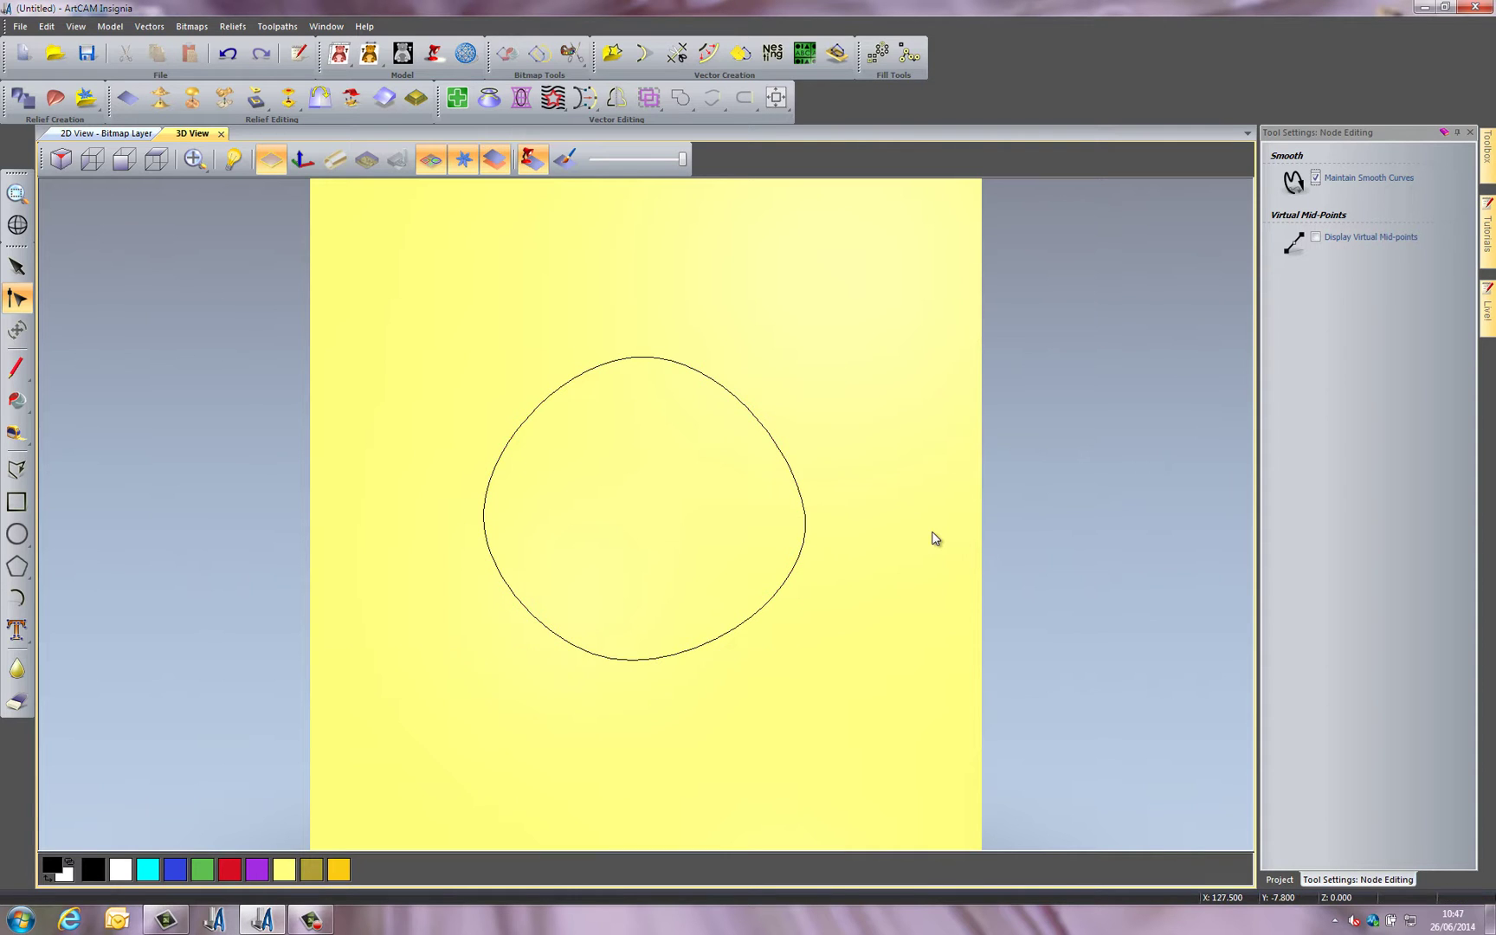
pyautogui.press('n')
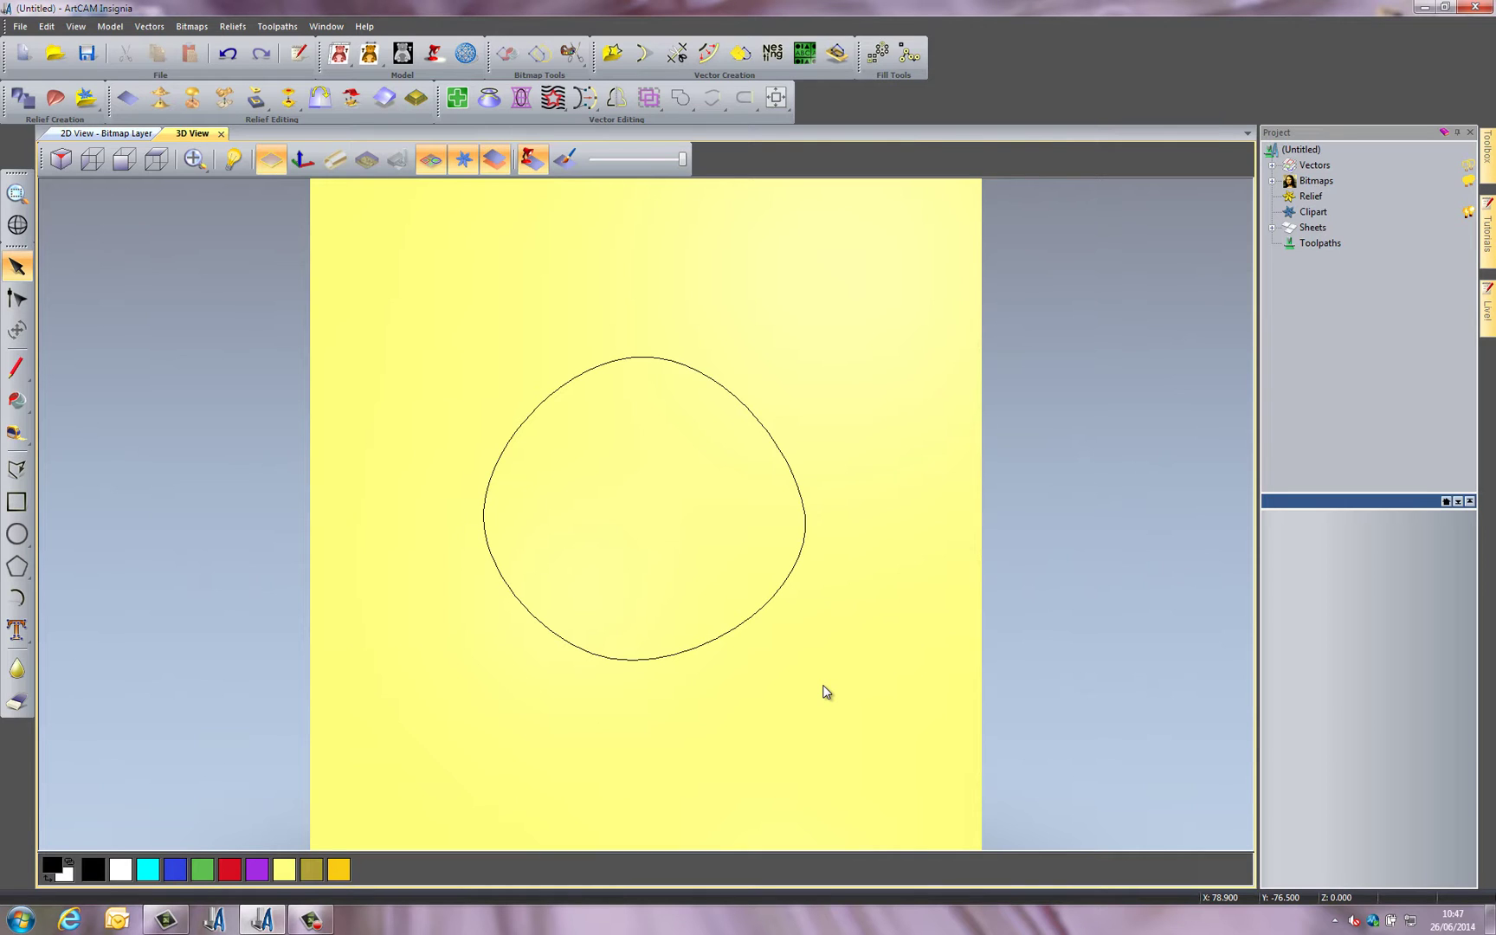
# Open the Shape Editor for the irregular outline and choose the round dome profile with No Limit
pyautogui.hotkey('ctrl', 'a')
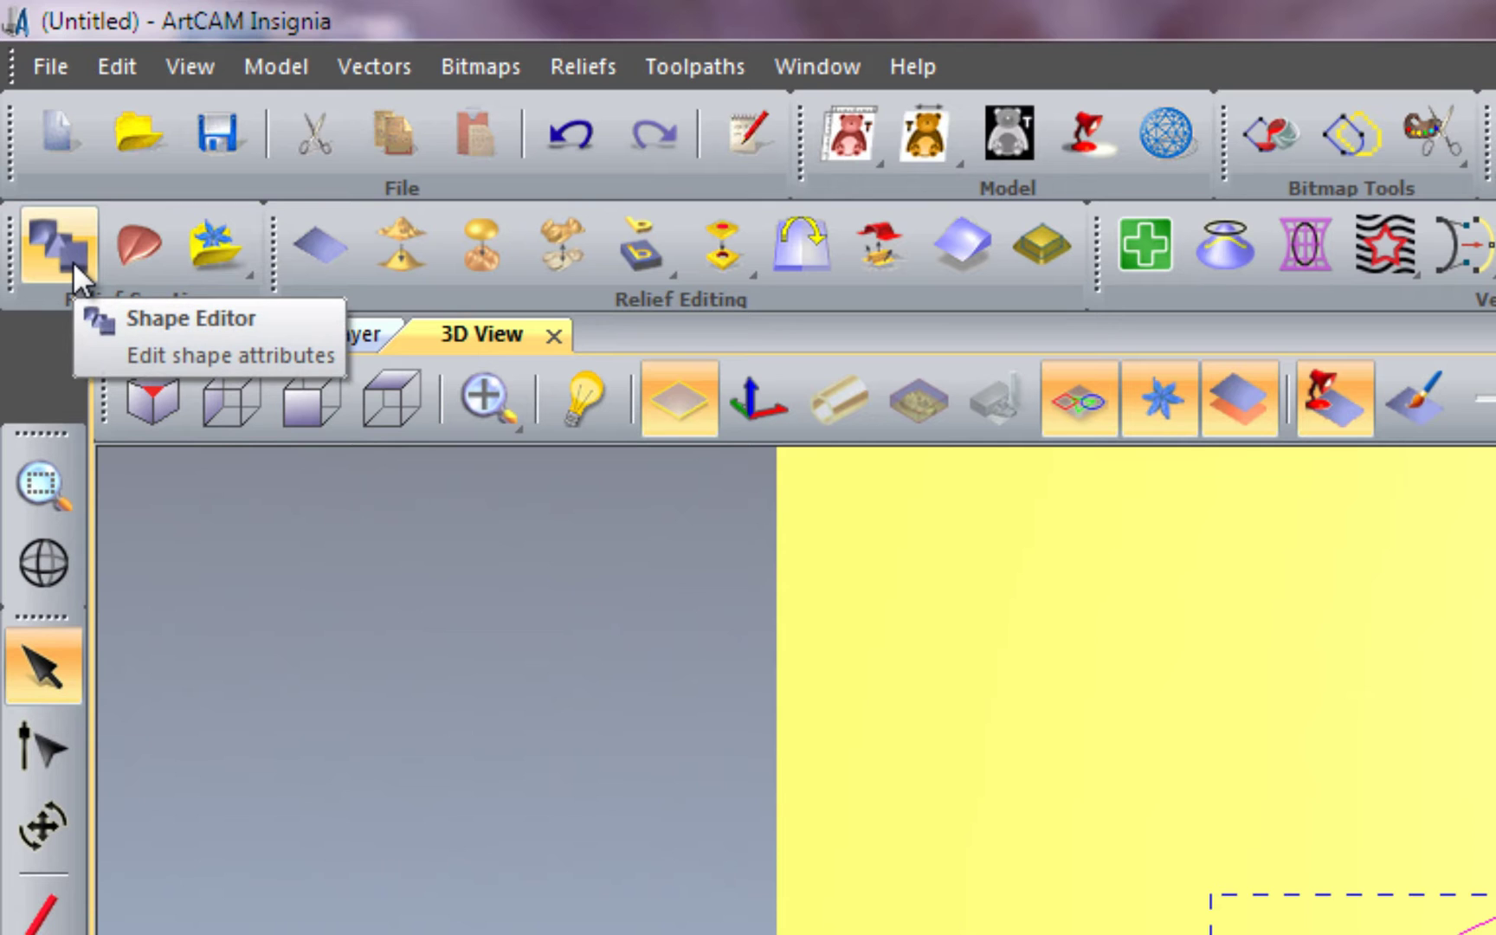
pyautogui.click(72, 260)
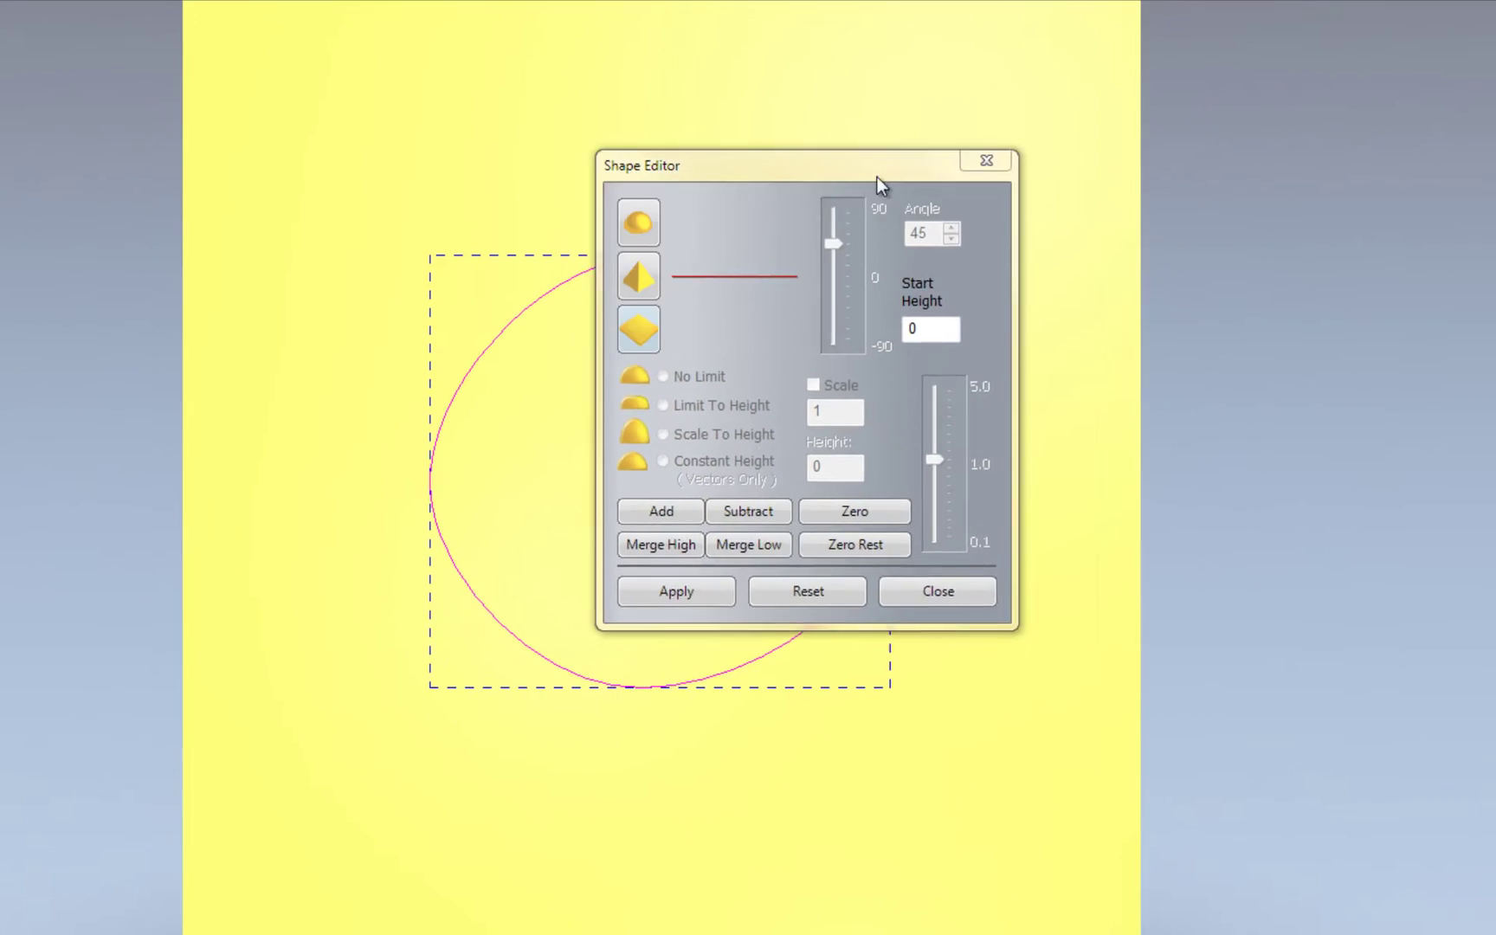
pyautogui.moveTo(877, 177); pyautogui.dragTo(1156, 247)
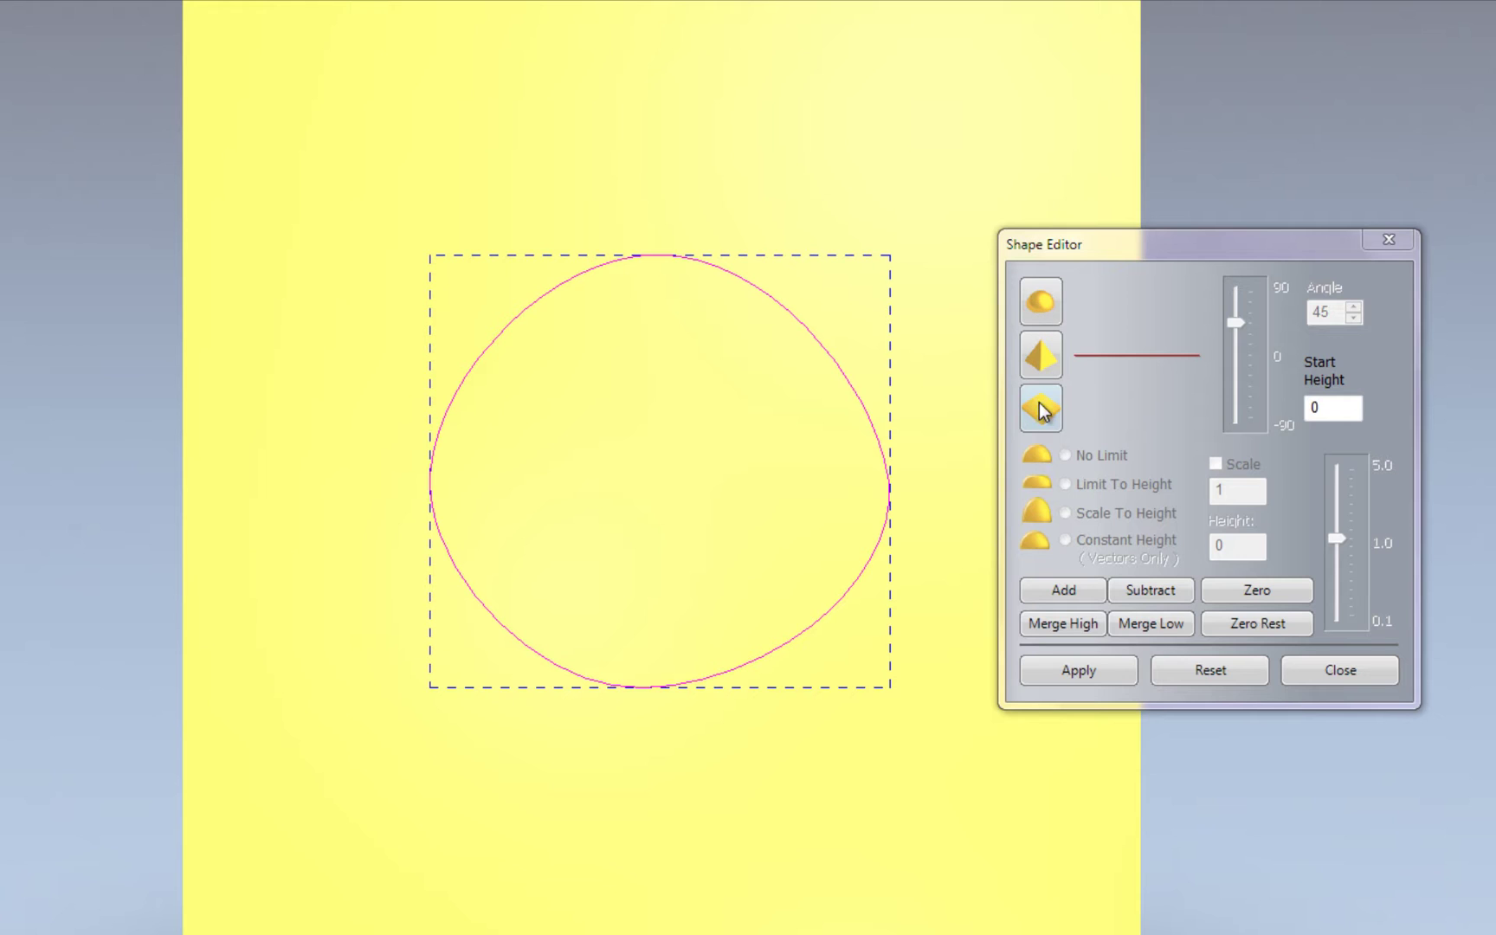
pyautogui.click(1041, 303)
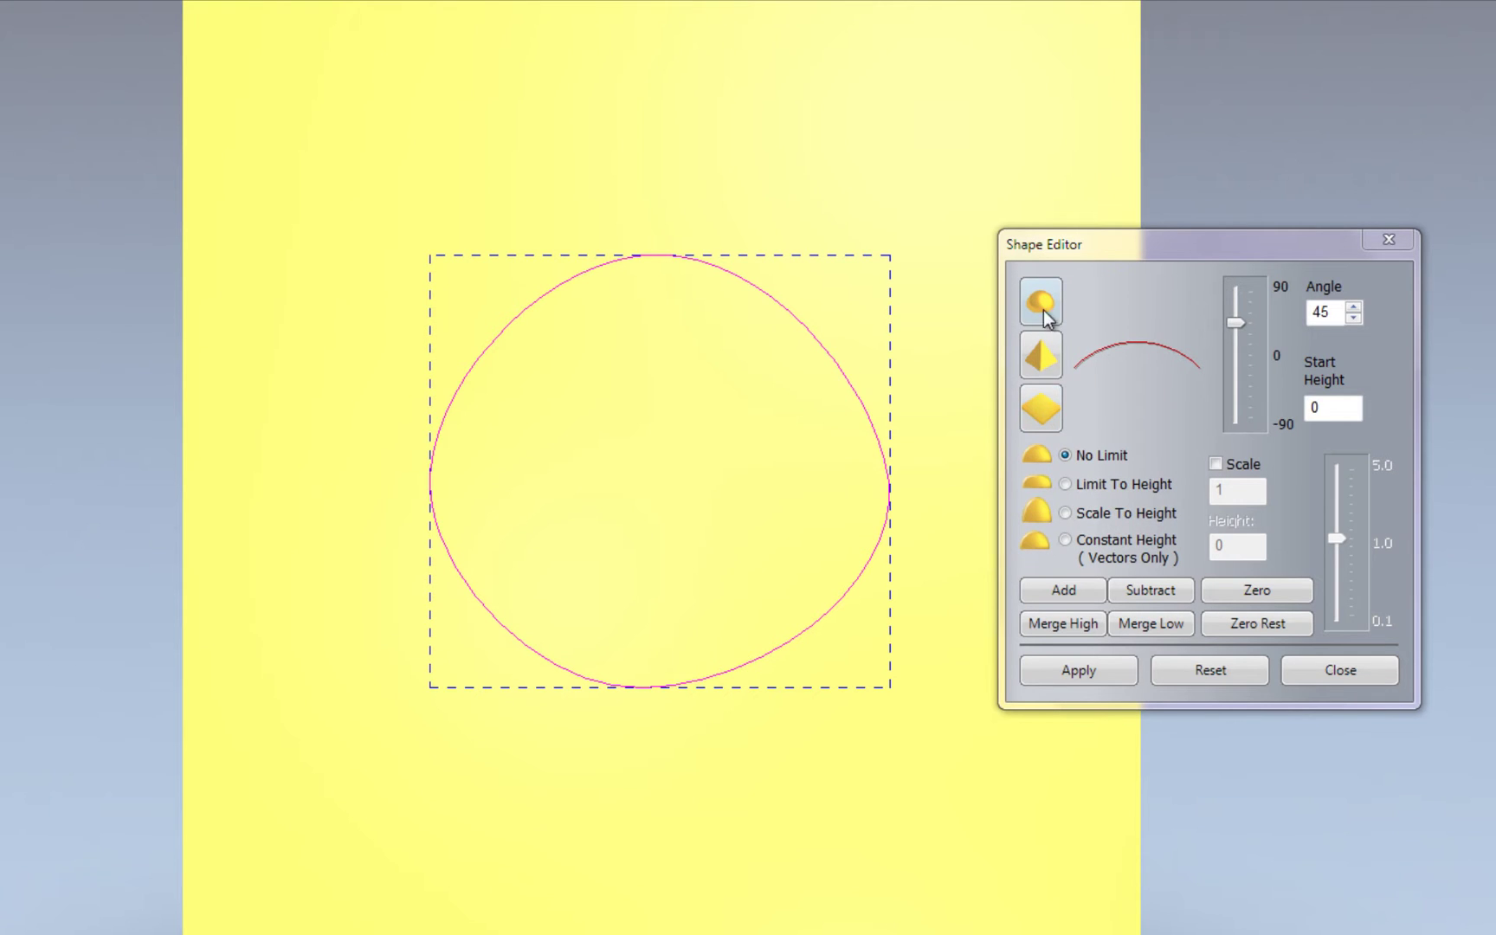
pyautogui.click(1044, 362)
pyautogui.click(1048, 414)
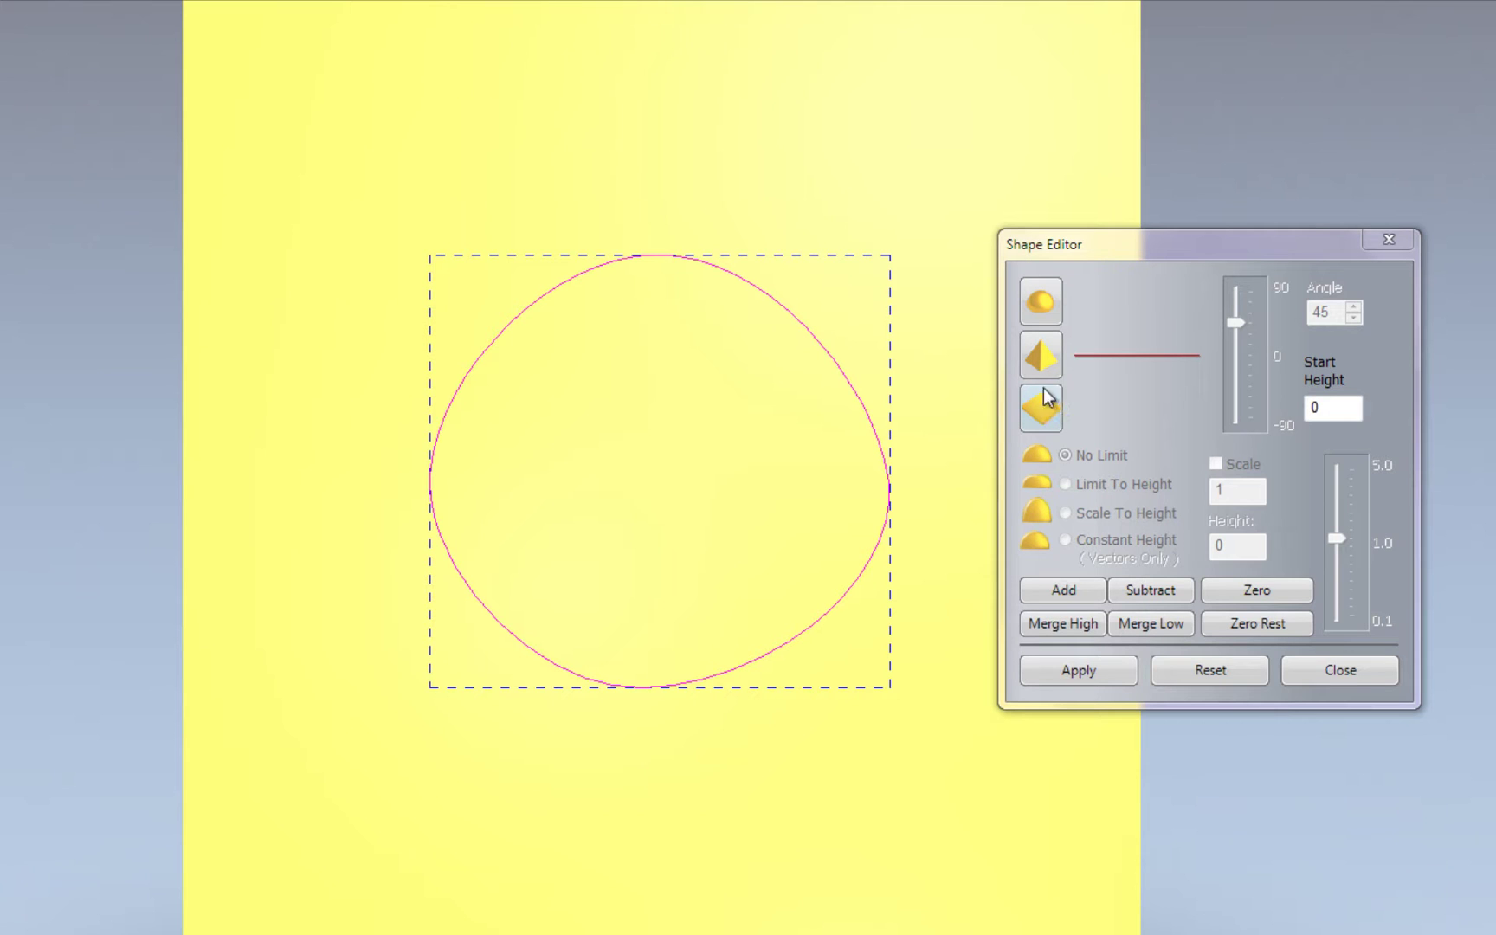
pyautogui.click(1044, 311)
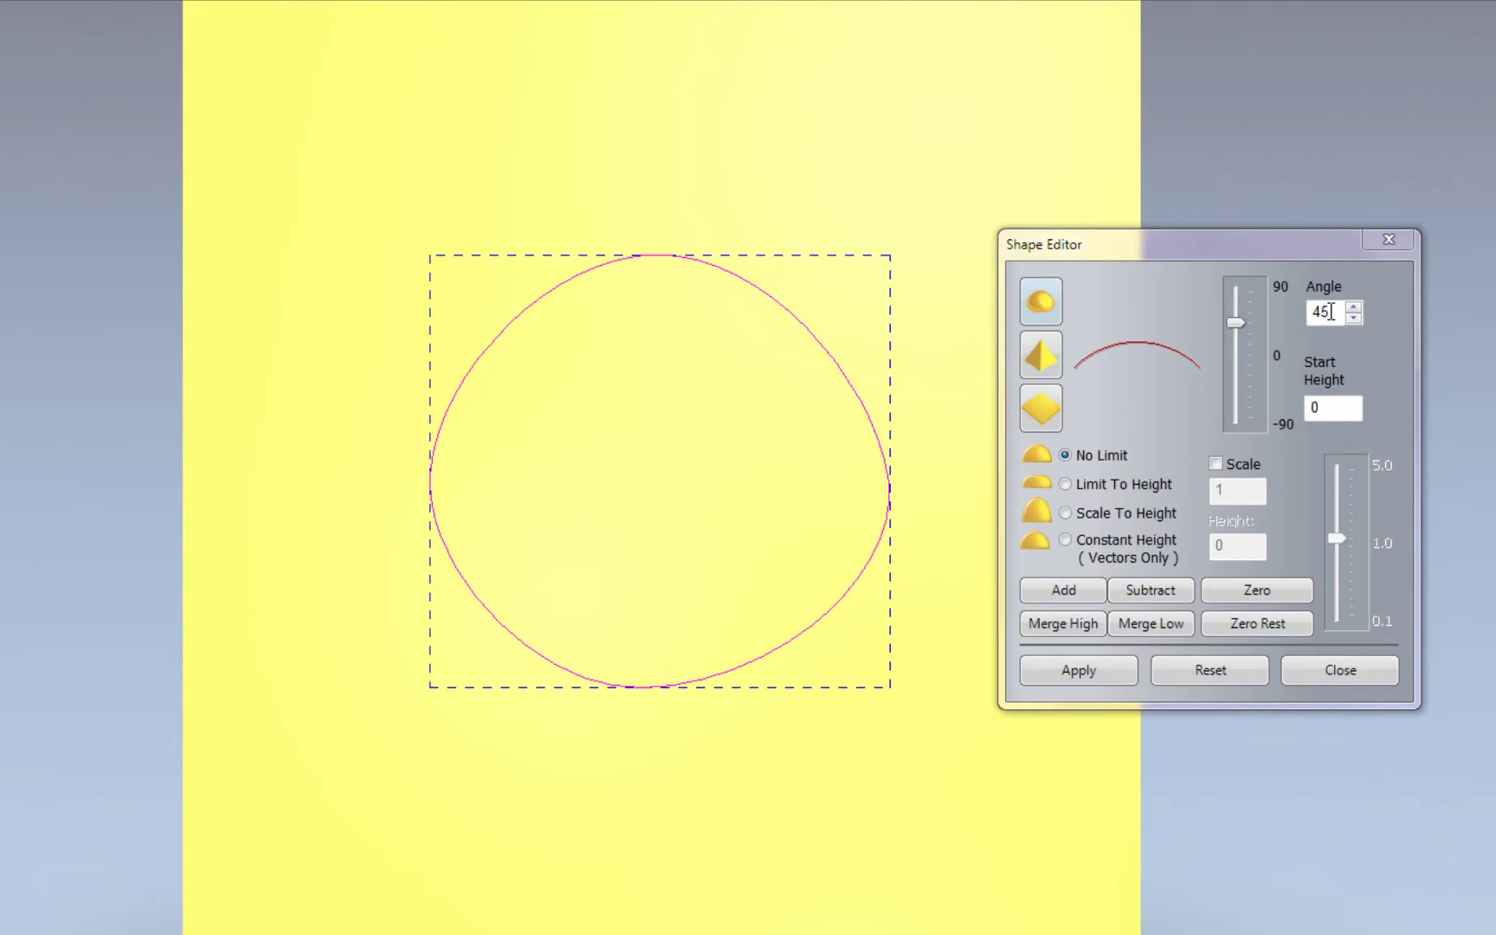
# Set the dome's angle to 30 with start height 0, add the shape to the relief and view it at an angle
pyautogui.moveTo(1240, 326); pyautogui.dragTo(1240, 263)
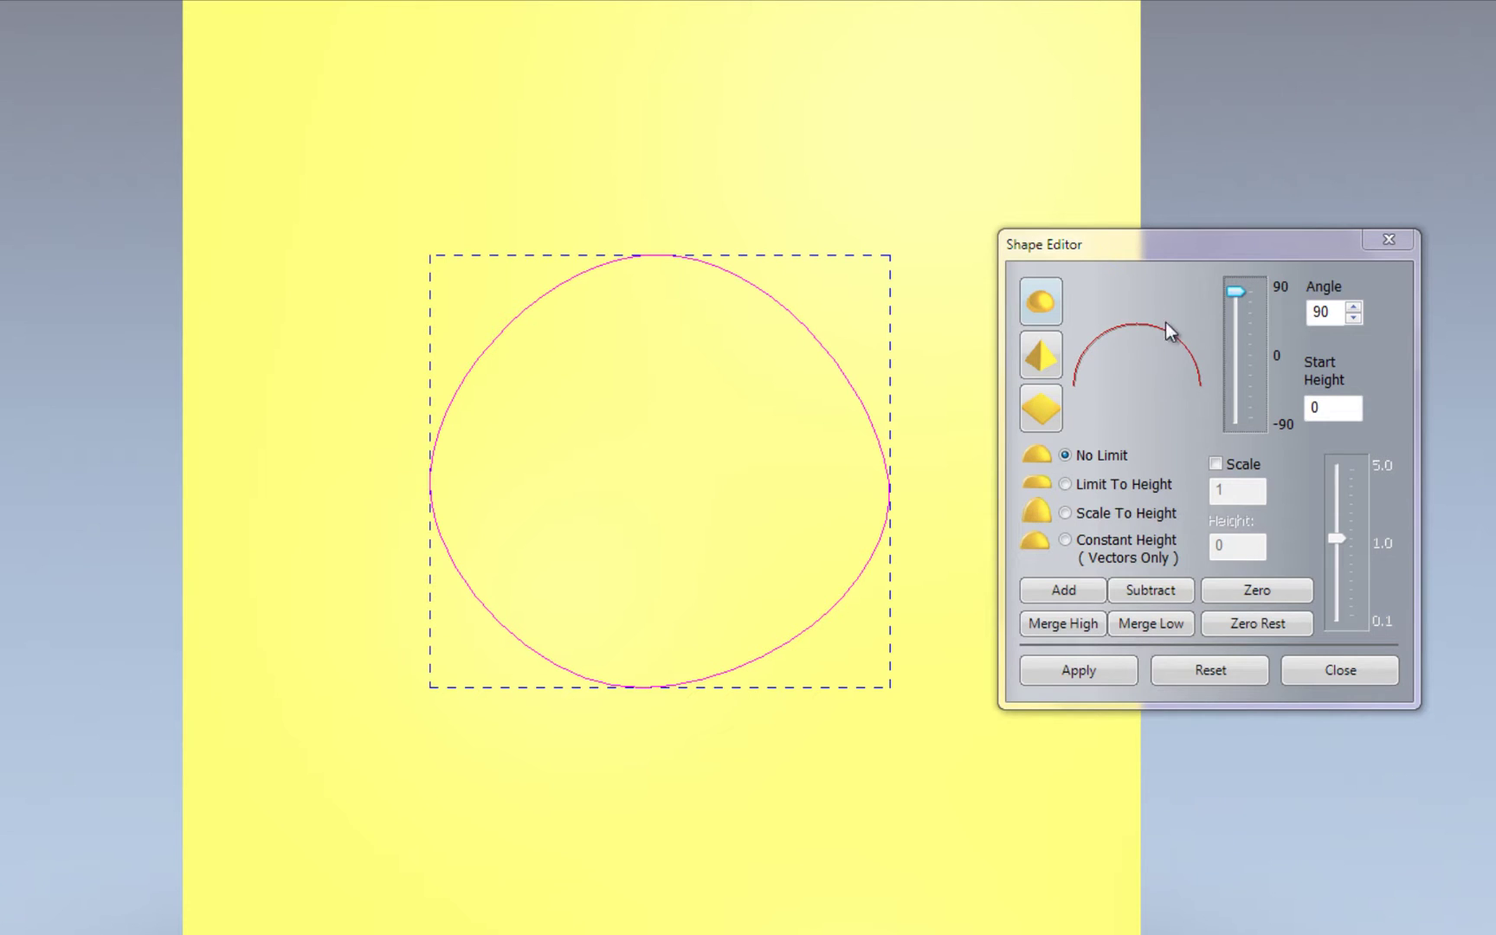
pyautogui.moveTo(1241, 300); pyautogui.dragTo(1244, 337)
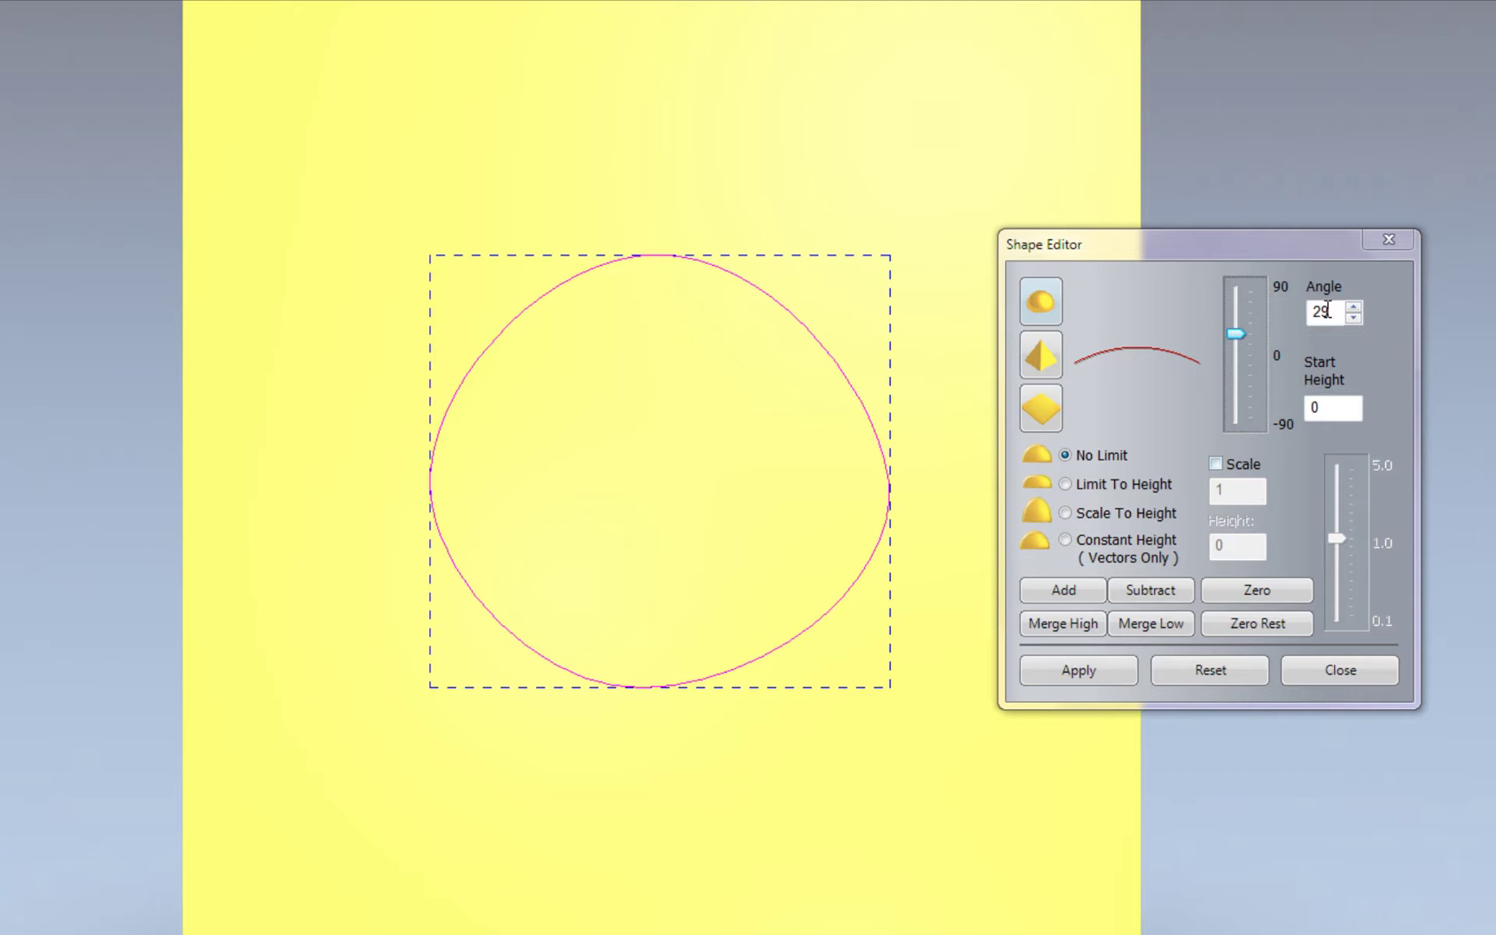
pyautogui.doubleClick(1329, 310)
pyautogui.write('30')
pyautogui.click(1330, 412)
pyautogui.click(1080, 590)
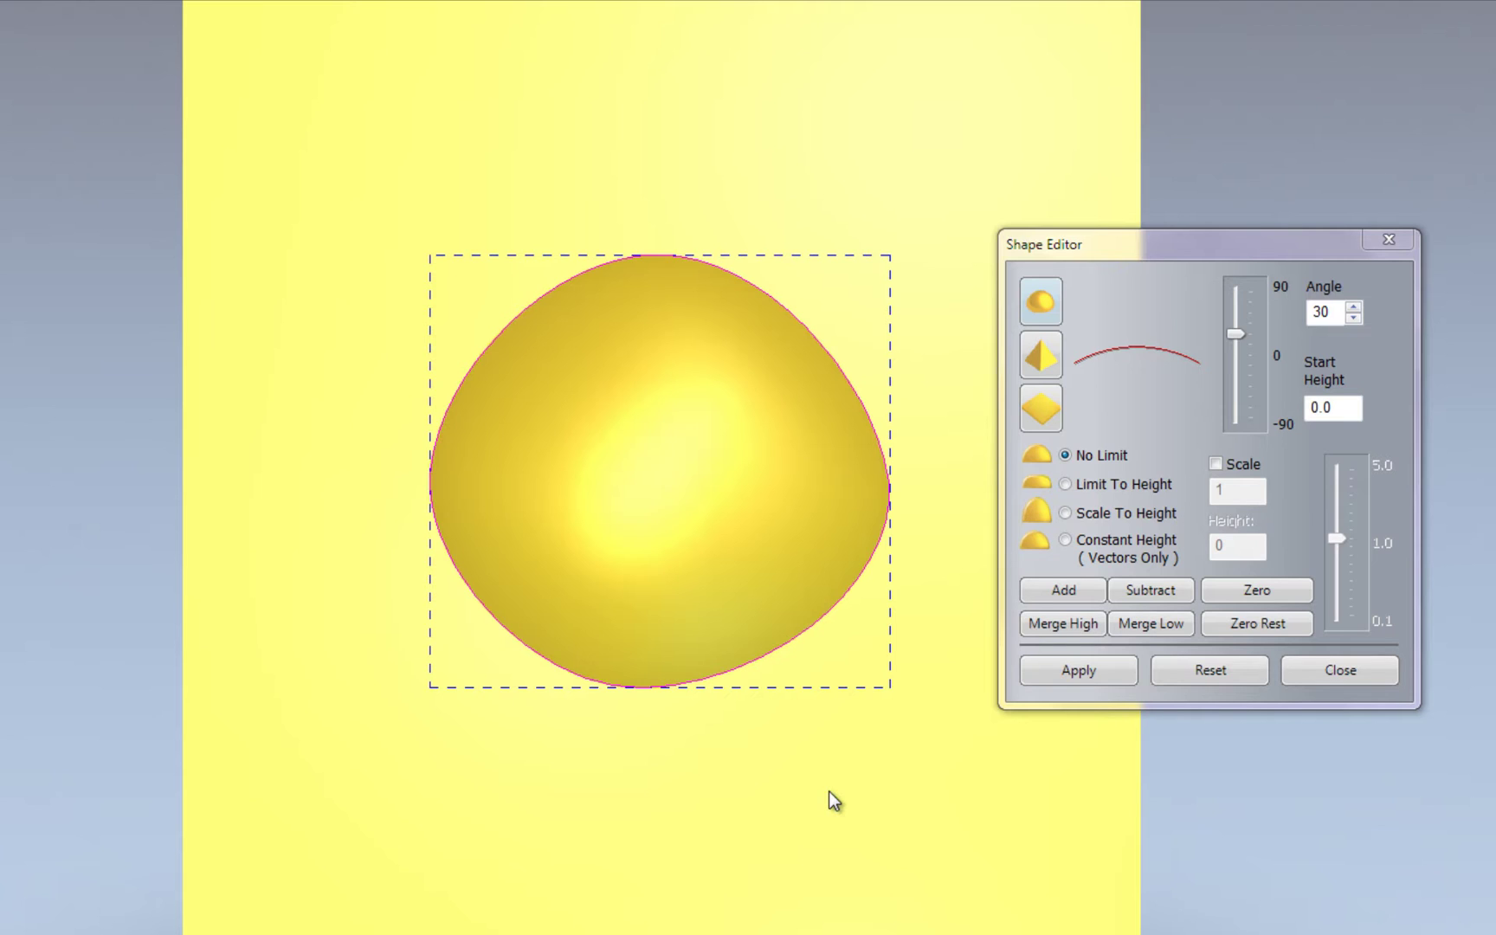
pyautogui.click(1357, 670)
pyautogui.moveTo(937, 515); pyautogui.dragTo(691, 498)
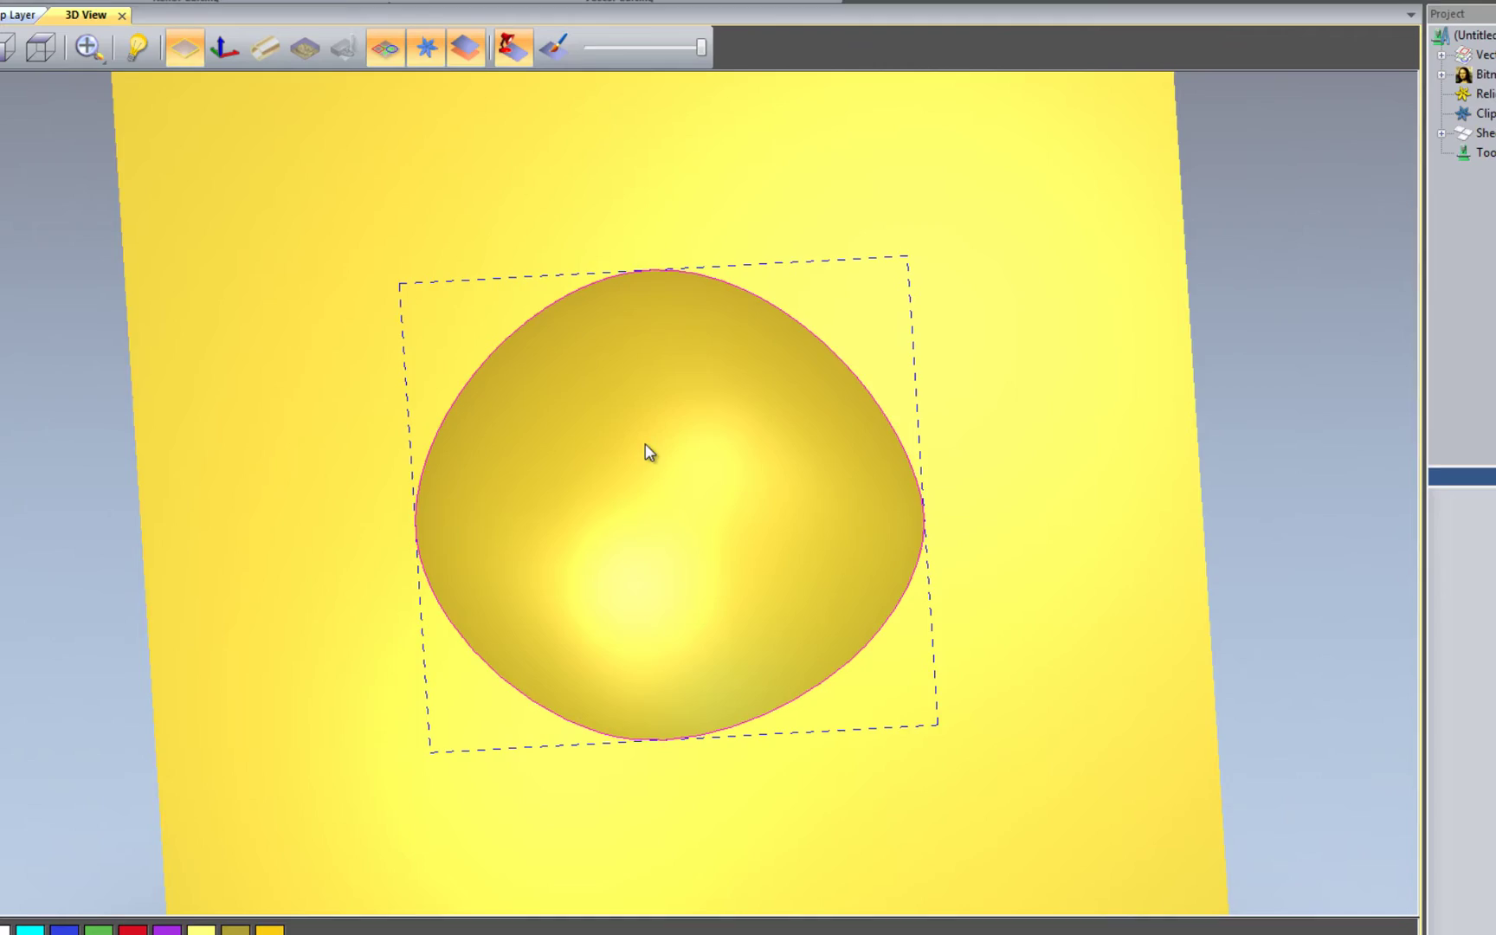
# Open Texture Relief and restrict the texture to the selected vector, choosing the irregular dome outline
pyautogui.click(1004, 528)
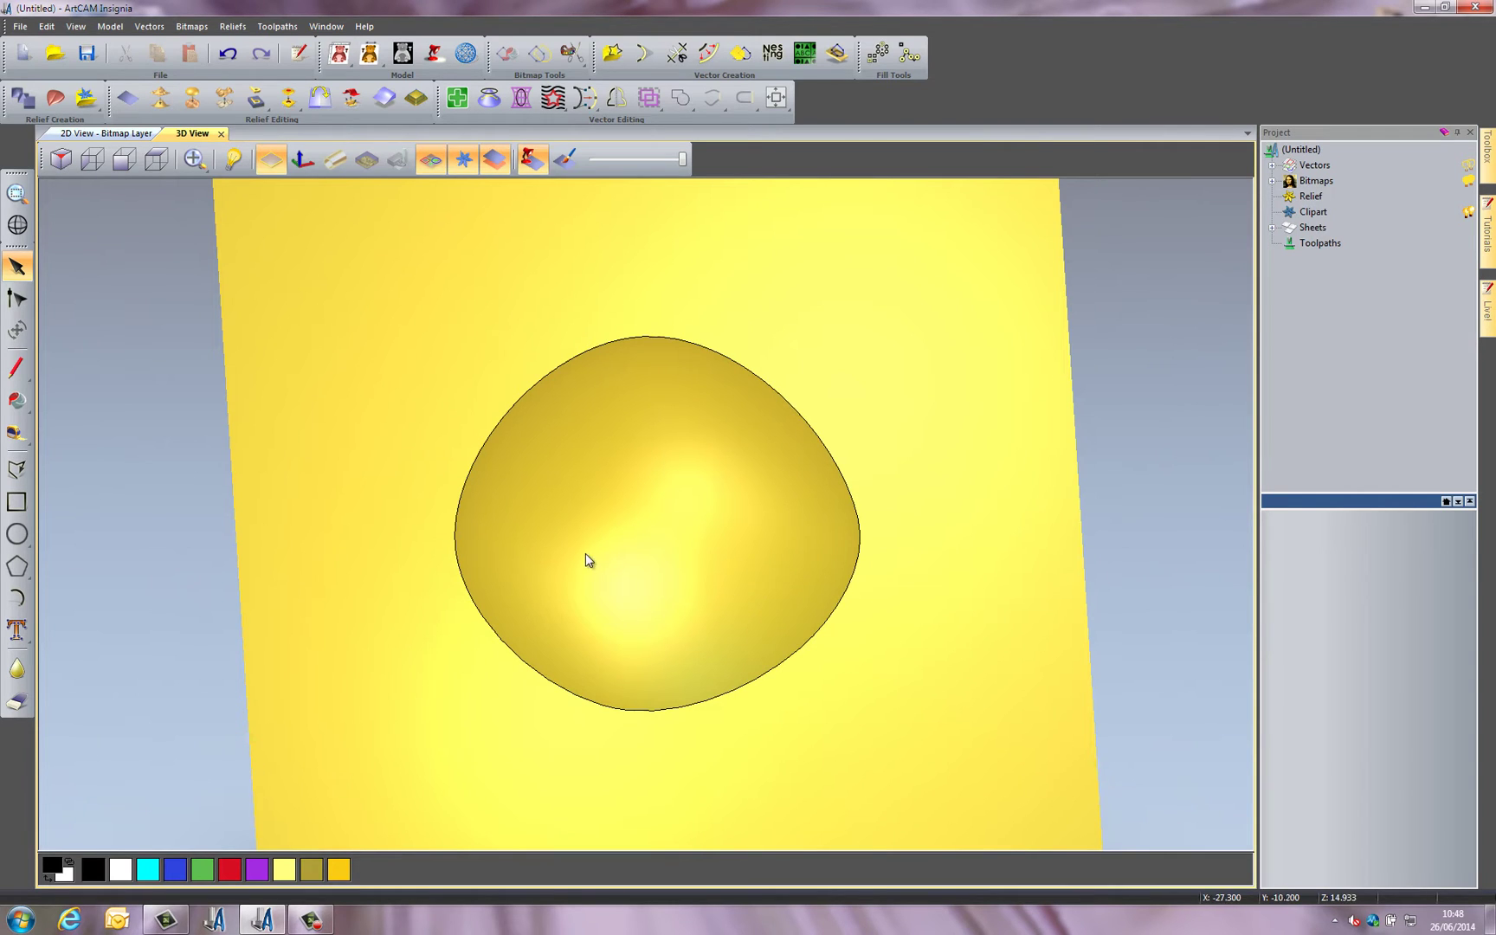
pyautogui.click(162, 171)
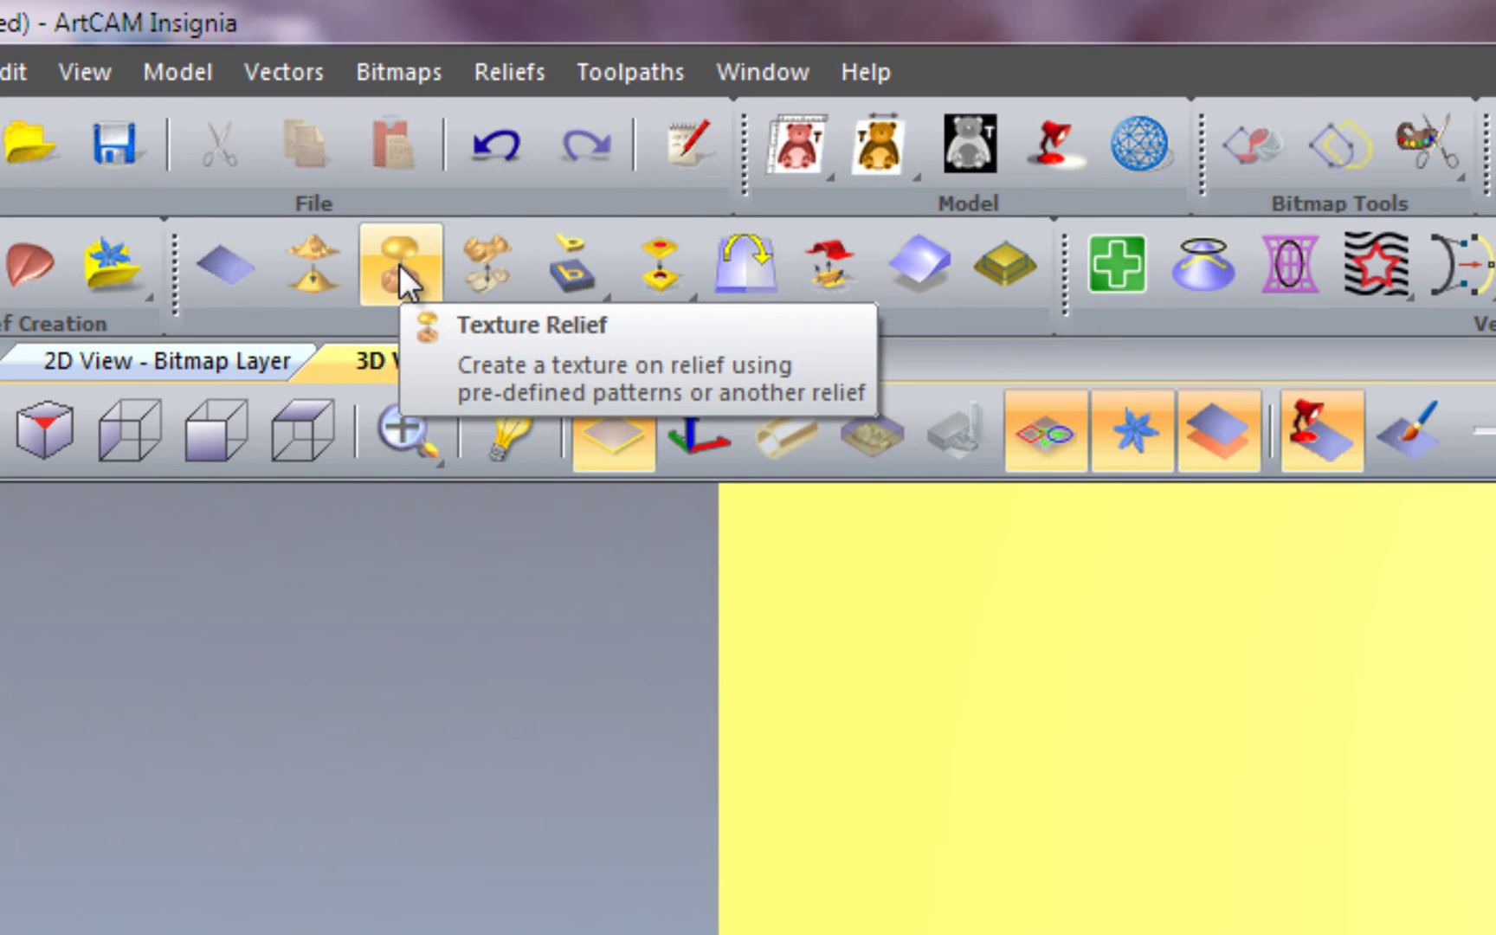
pyautogui.click(399, 264)
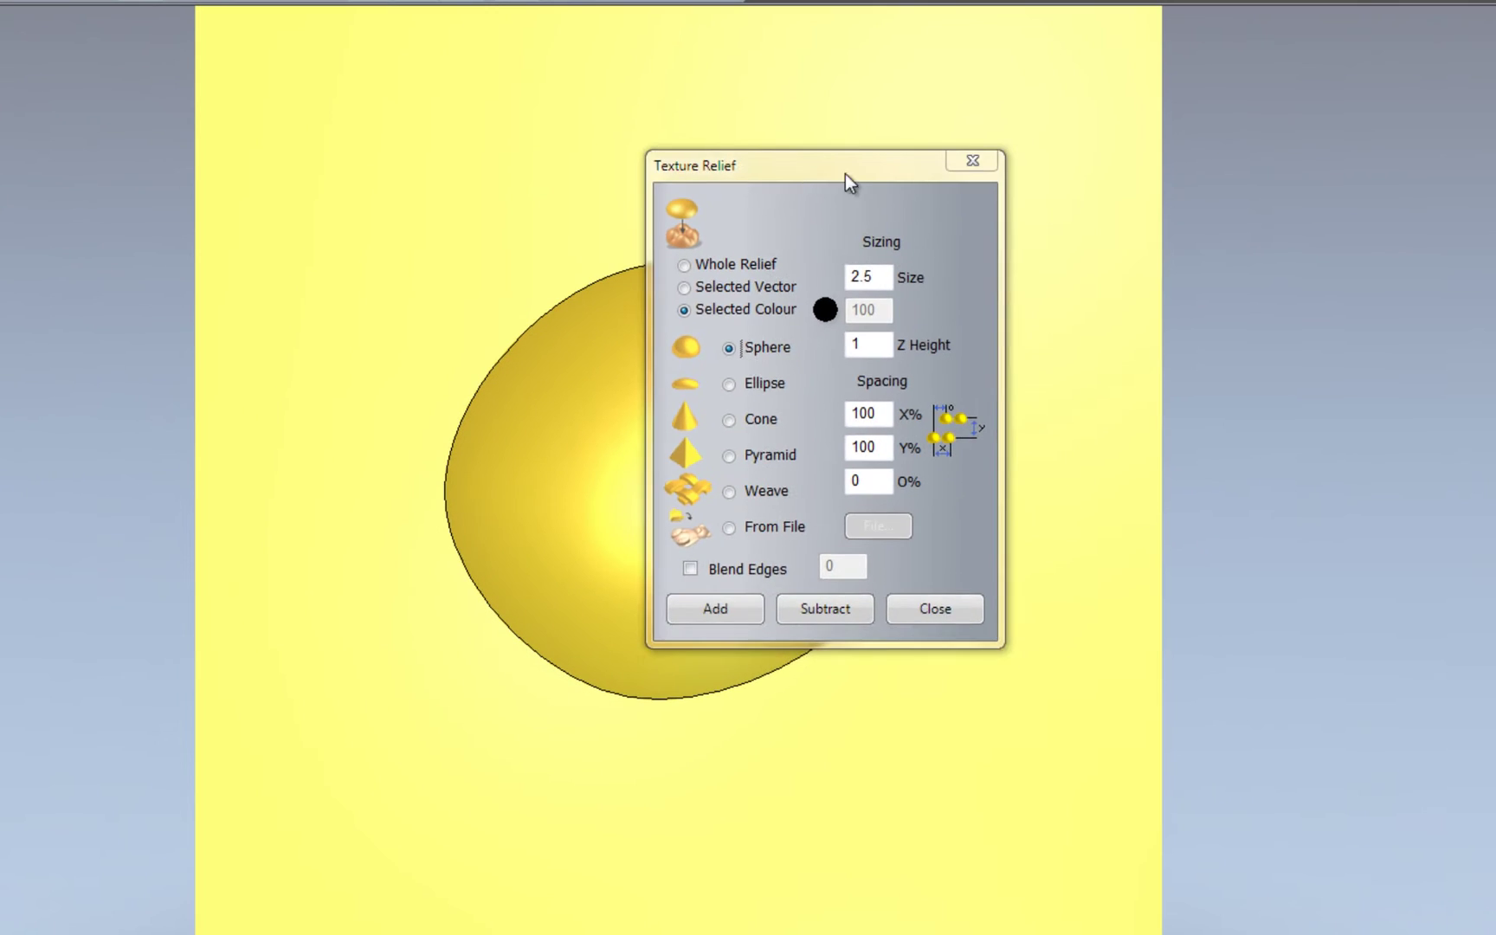
pyautogui.moveTo(1265, 309); pyautogui.dragTo(1271, 309)
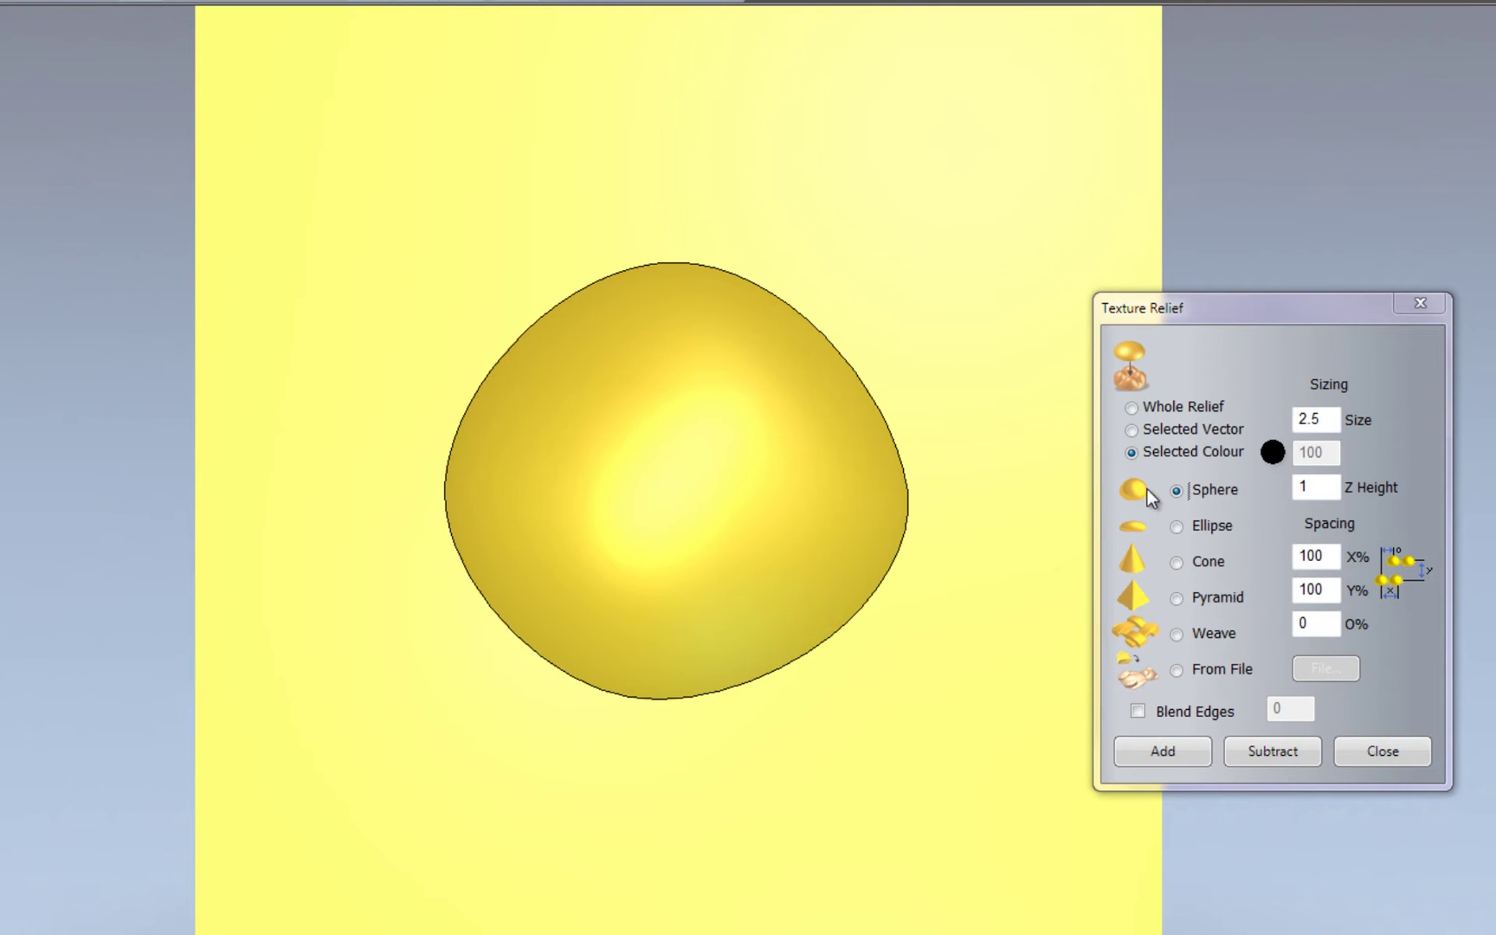
pyautogui.click(1132, 408)
pyautogui.click(1133, 453)
pyautogui.click(1131, 430)
pyautogui.click(897, 450)
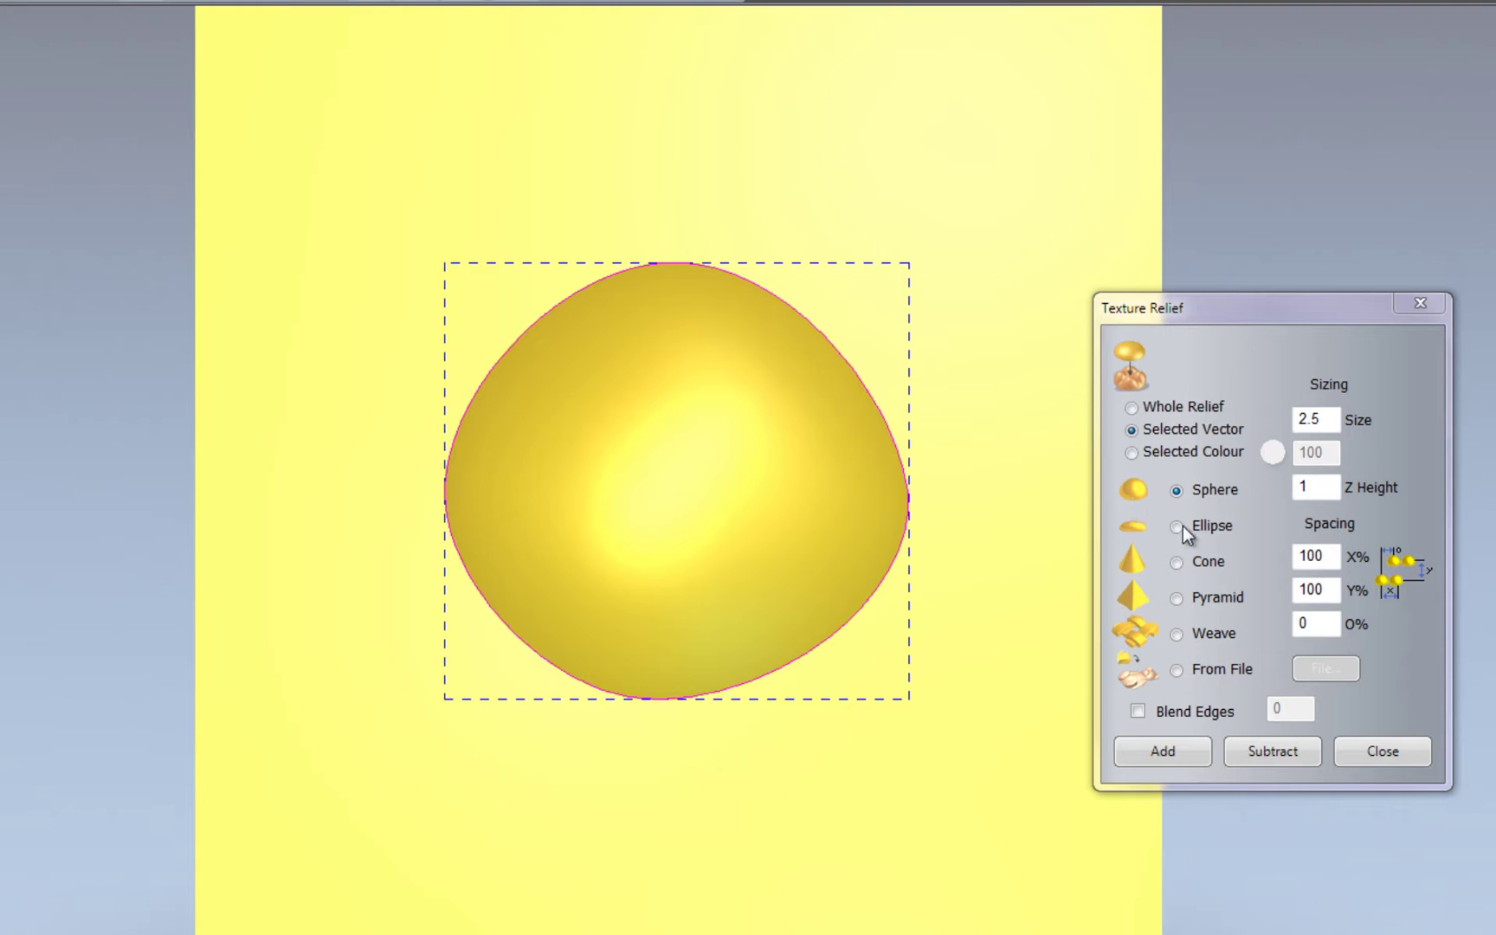
# Try adding a sphere texture of size 2.5 and Z height 1 to the dome, and undo it
pyautogui.click(1163, 752)
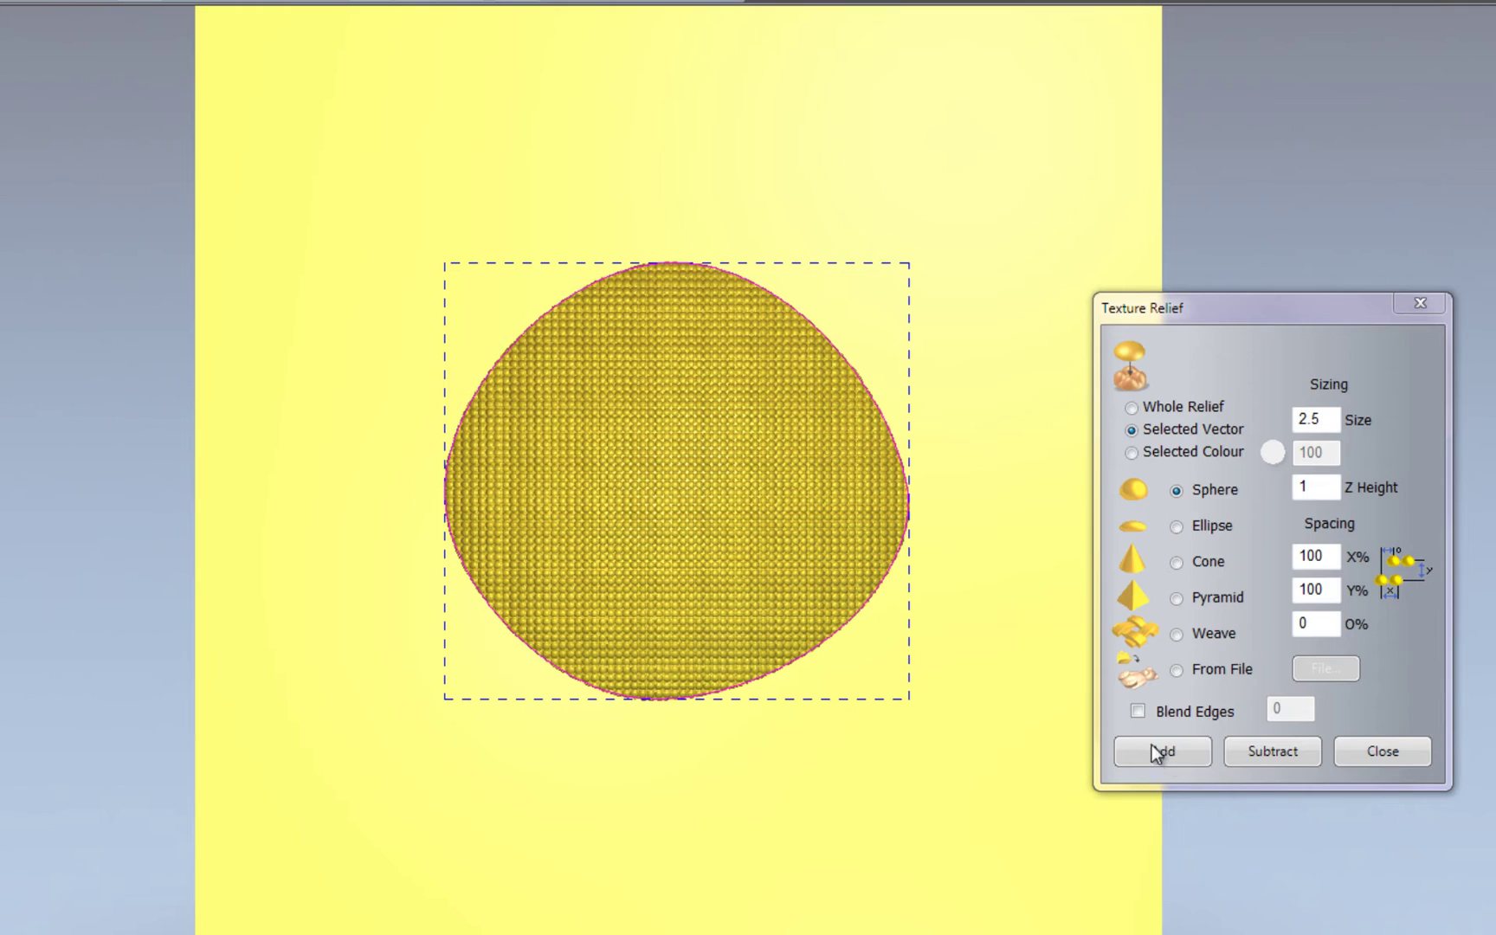
pyautogui.moveTo(823, 647); pyautogui.dragTo(671, 577)
pyautogui.scroll(5, 719, 554)
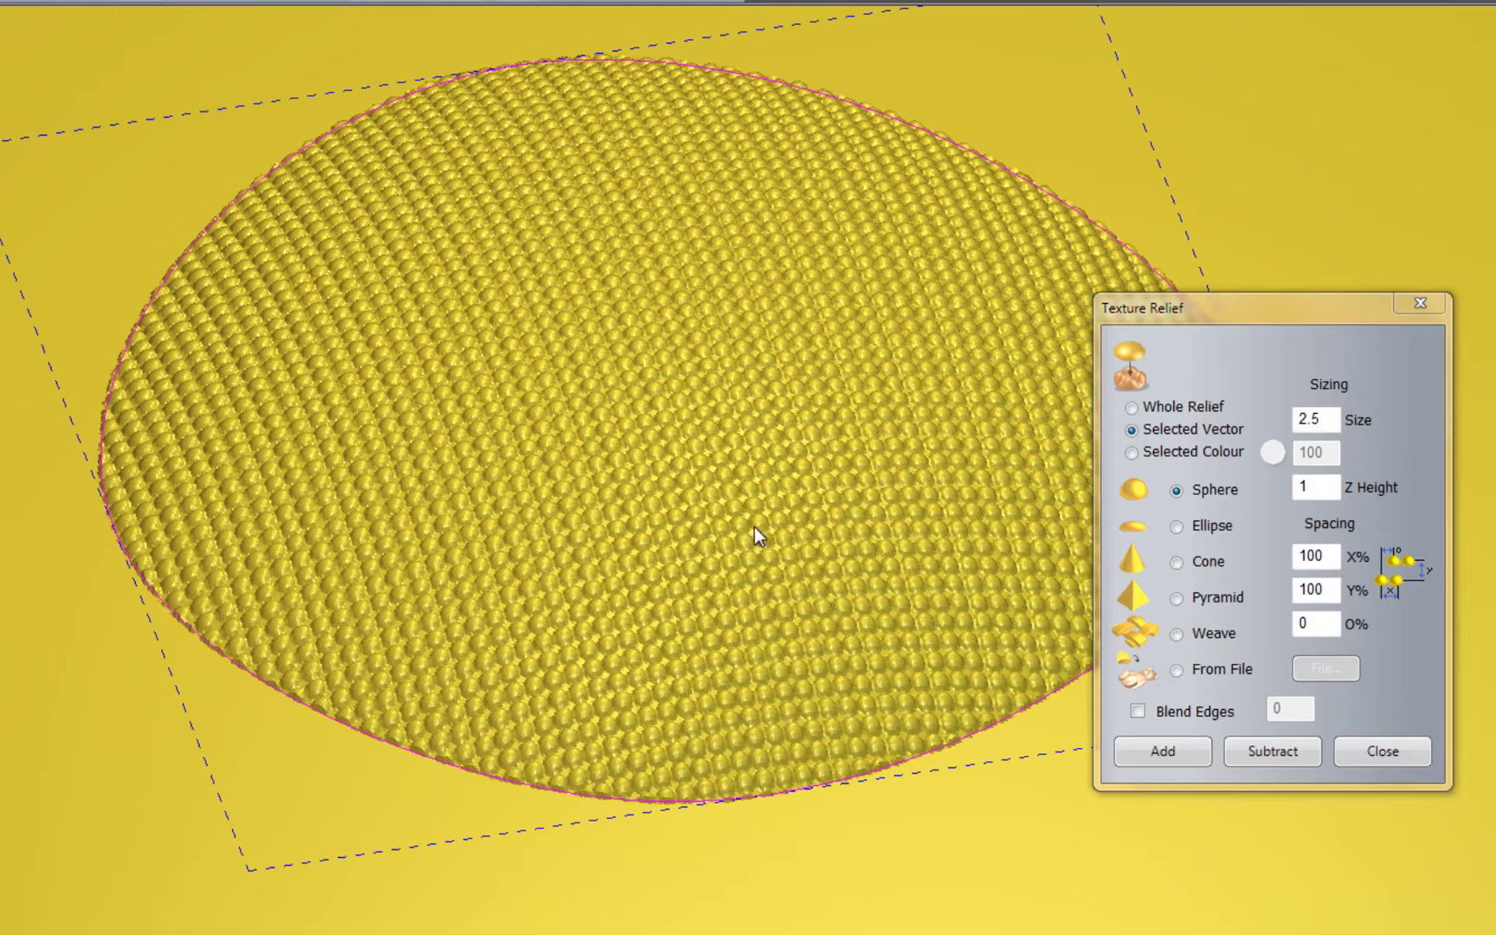
pyautogui.hotkey('ctrl', 'z')
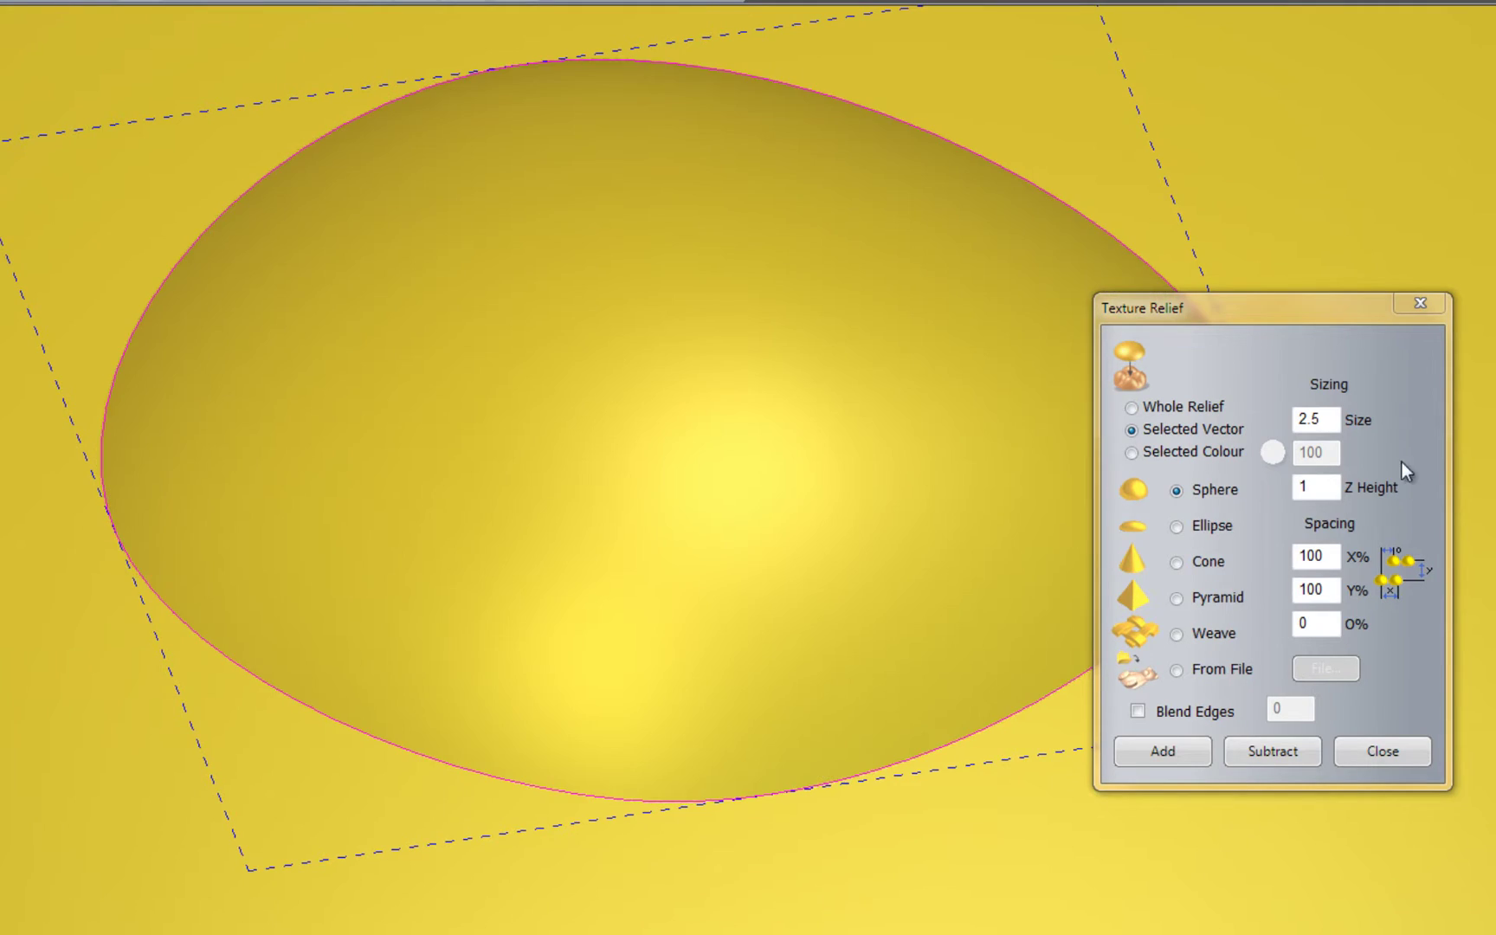
# Try the sphere texture at size 10 on the dome, inspect it up close and undo it
pyautogui.moveTo(1326, 419); pyautogui.dragTo(1189, 413)
pyautogui.write('10')
pyautogui.click(1154, 752)
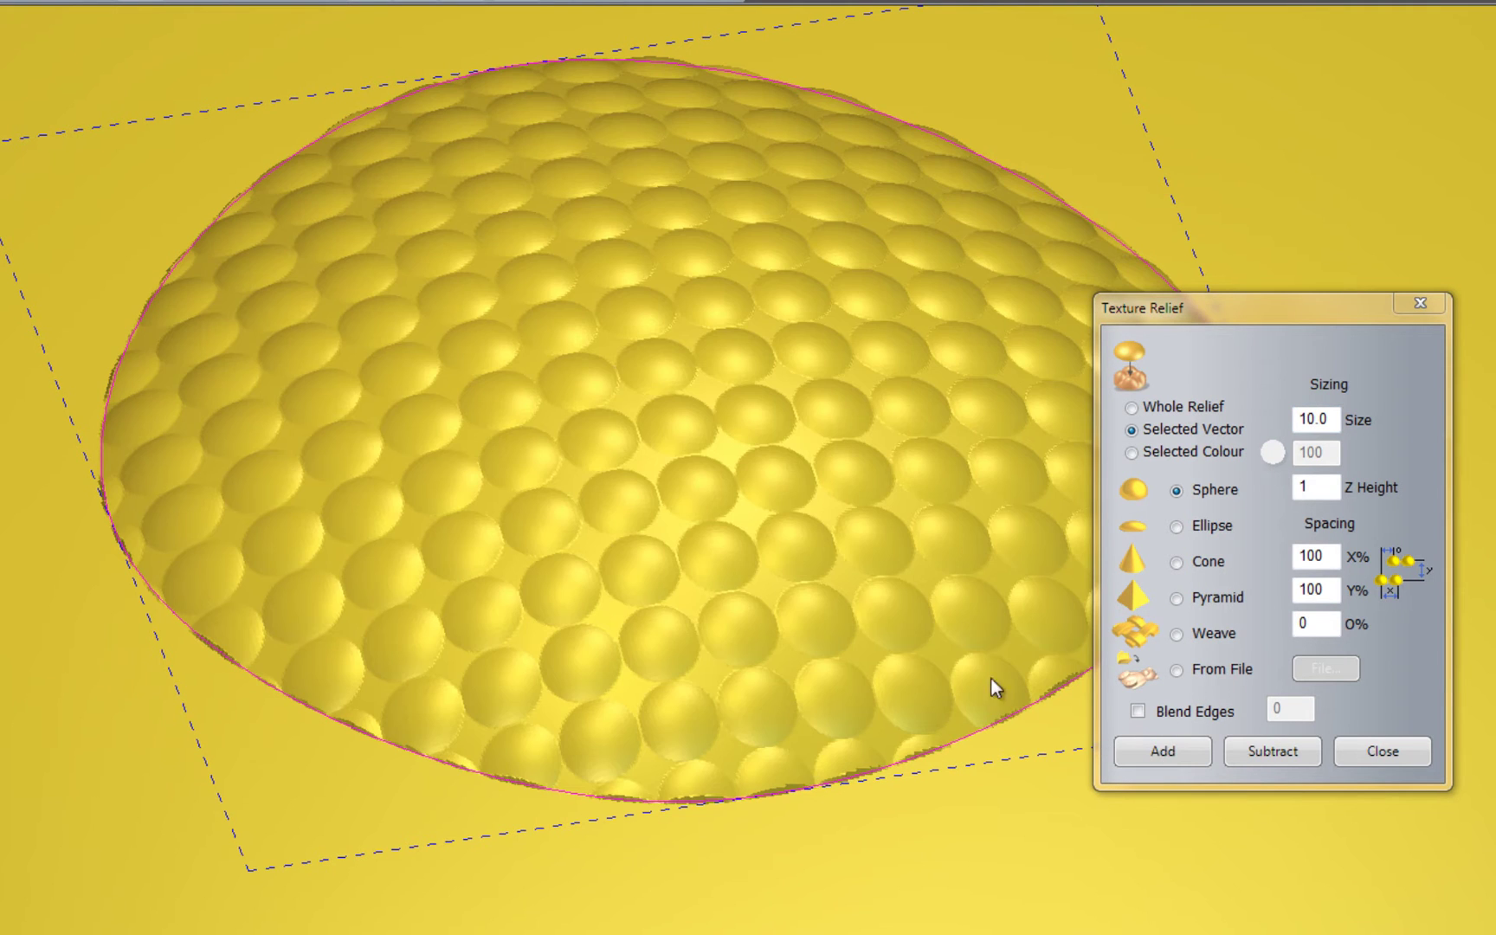
pyautogui.moveTo(772, 357); pyautogui.dragTo(1042, 367)
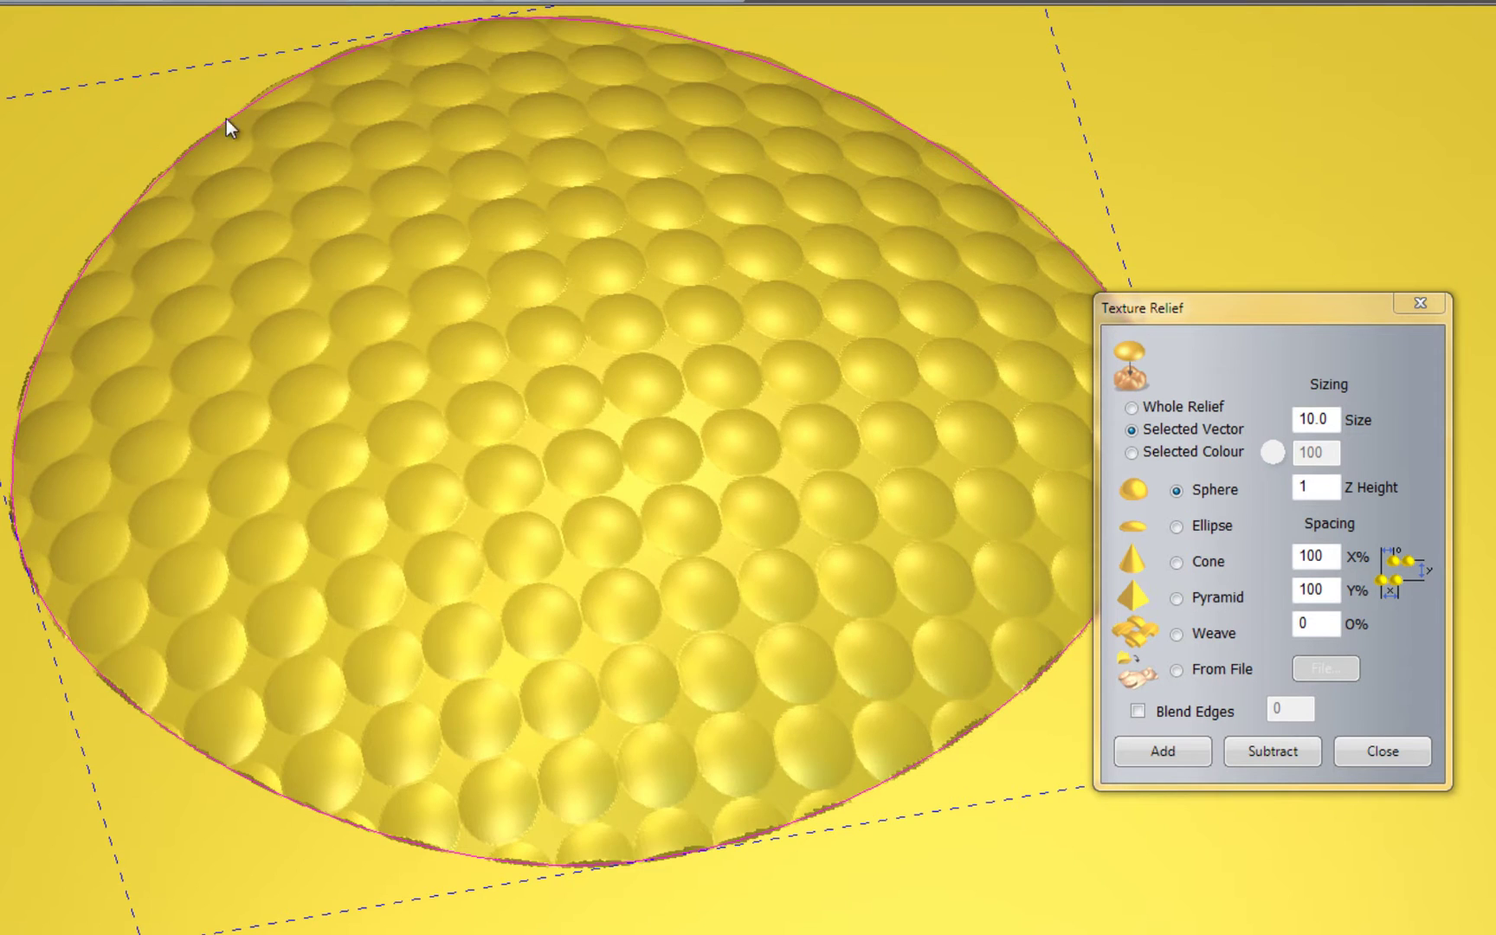
pyautogui.hotkey('ctrl', 'z')
# Try adding a weave texture of size 10 to the dome, undo it and close Texture Relief
pyautogui.click(1184, 635)
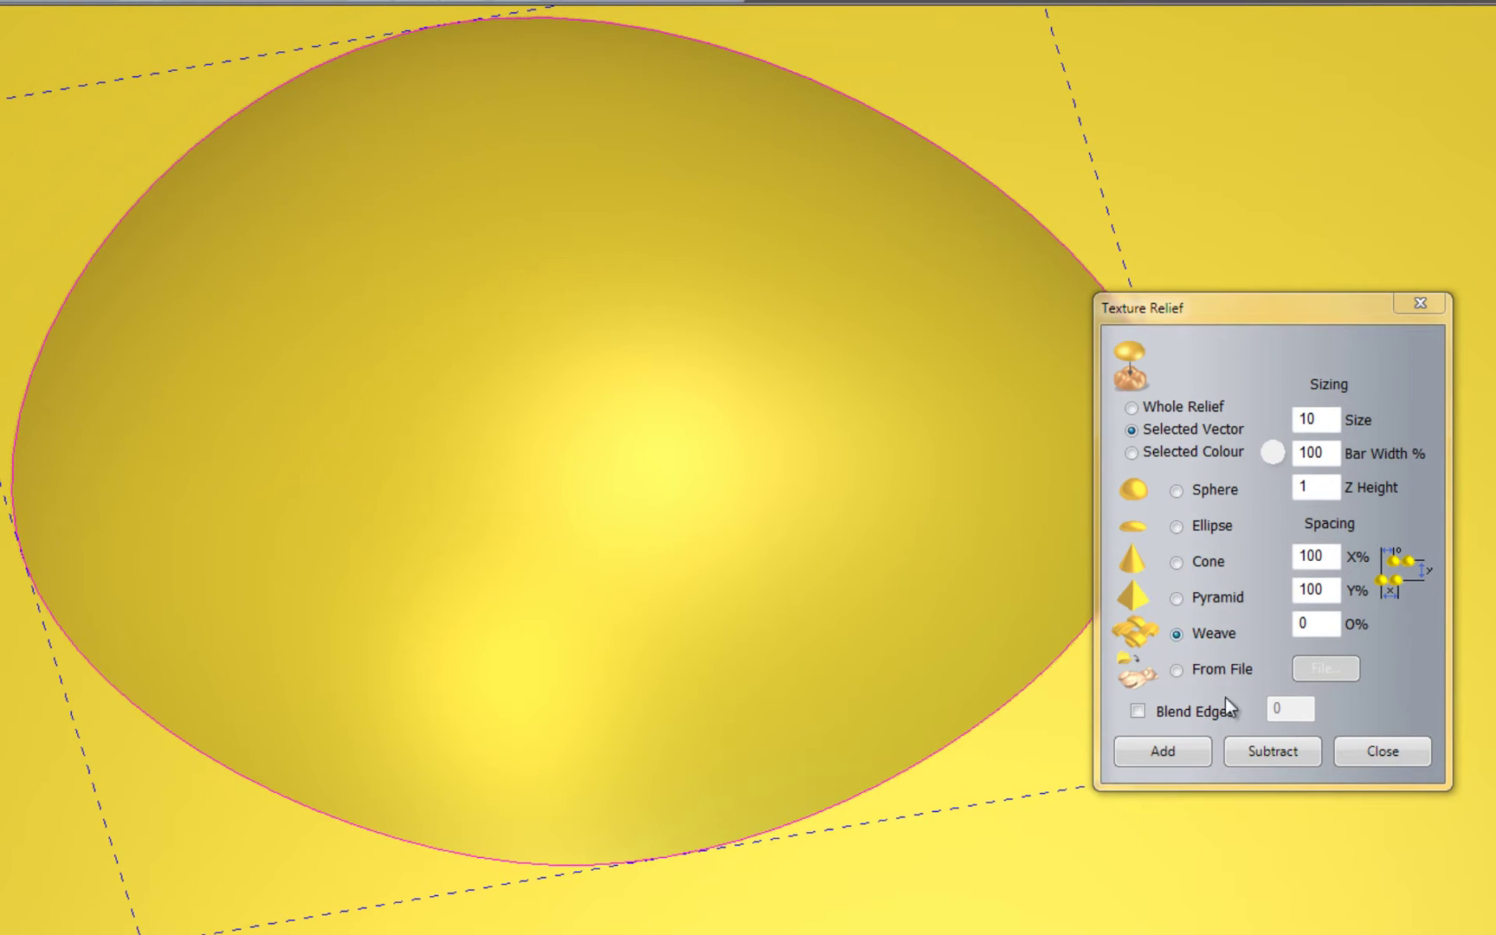
pyautogui.click(1183, 753)
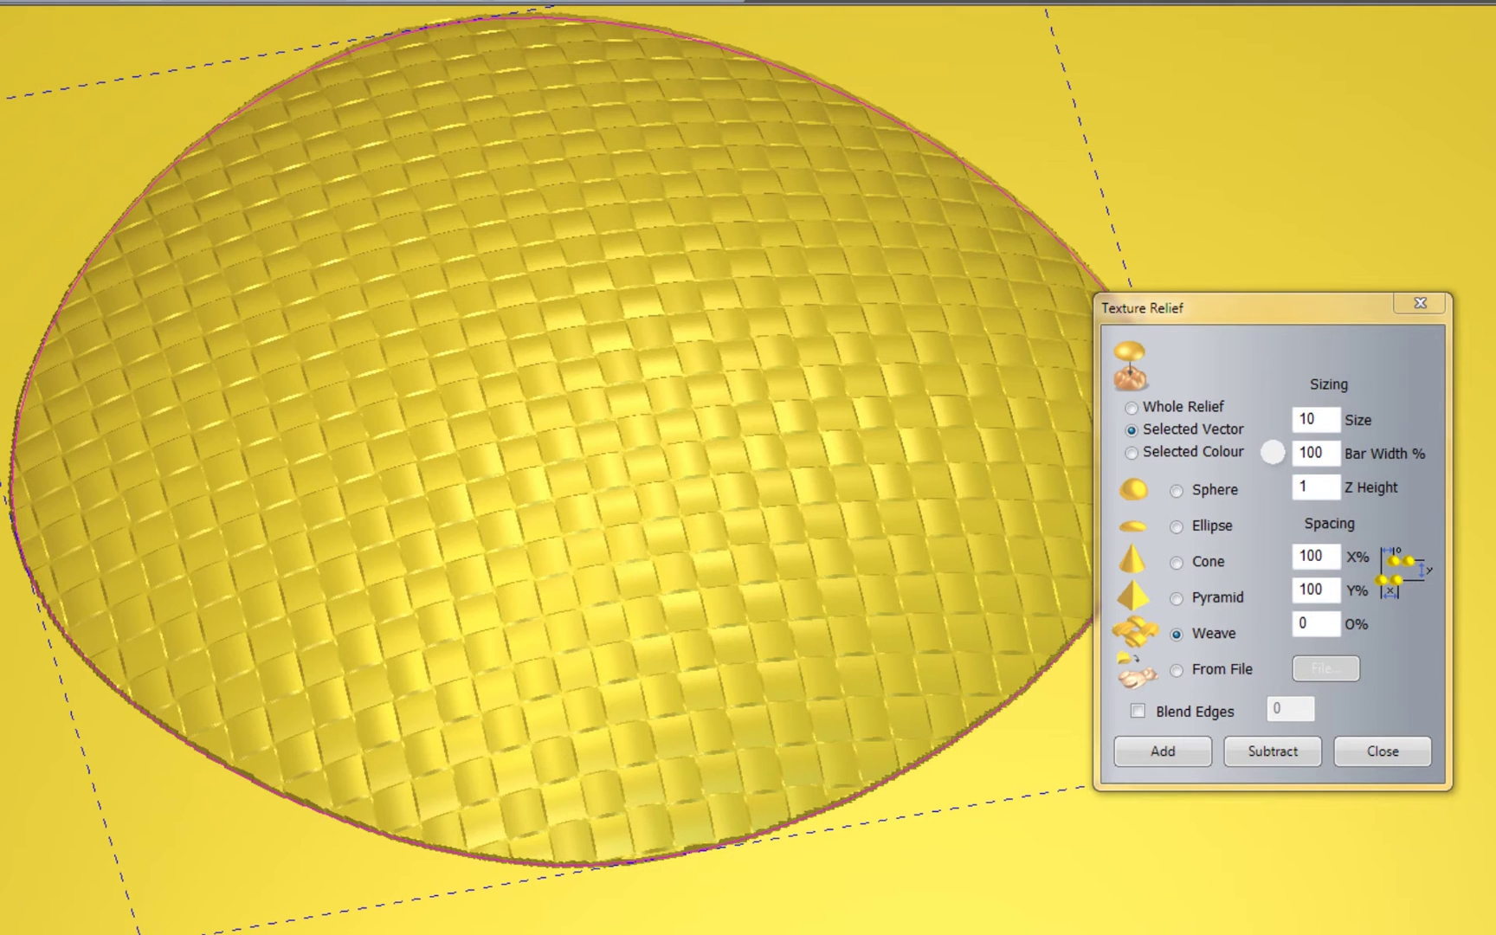
pyautogui.hotkey('ctrl', 'z')
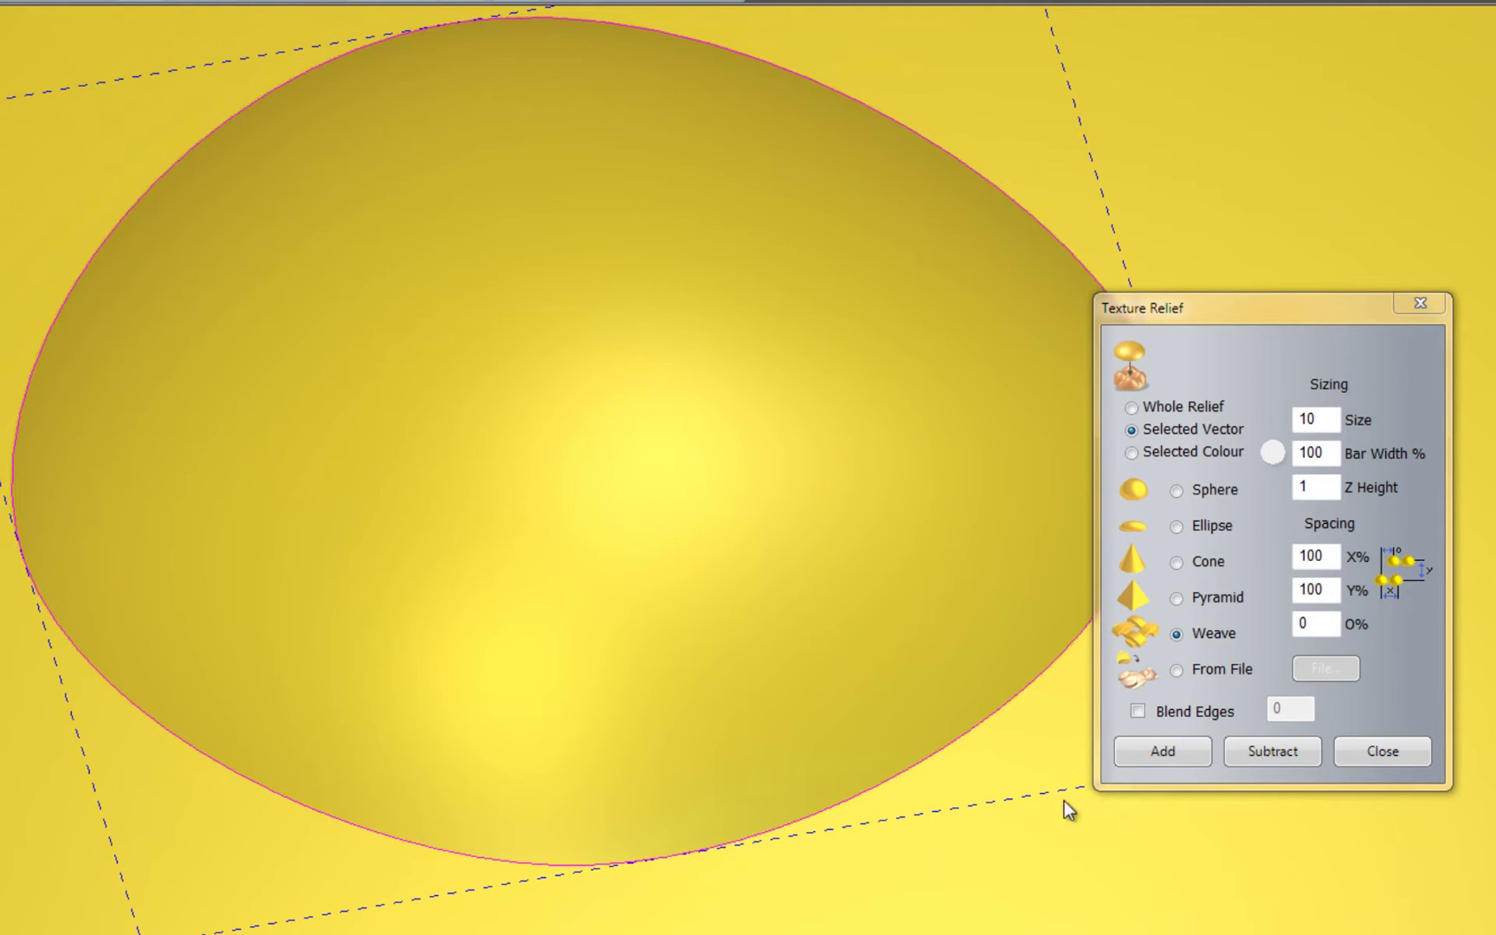
pyautogui.click(1176, 671)
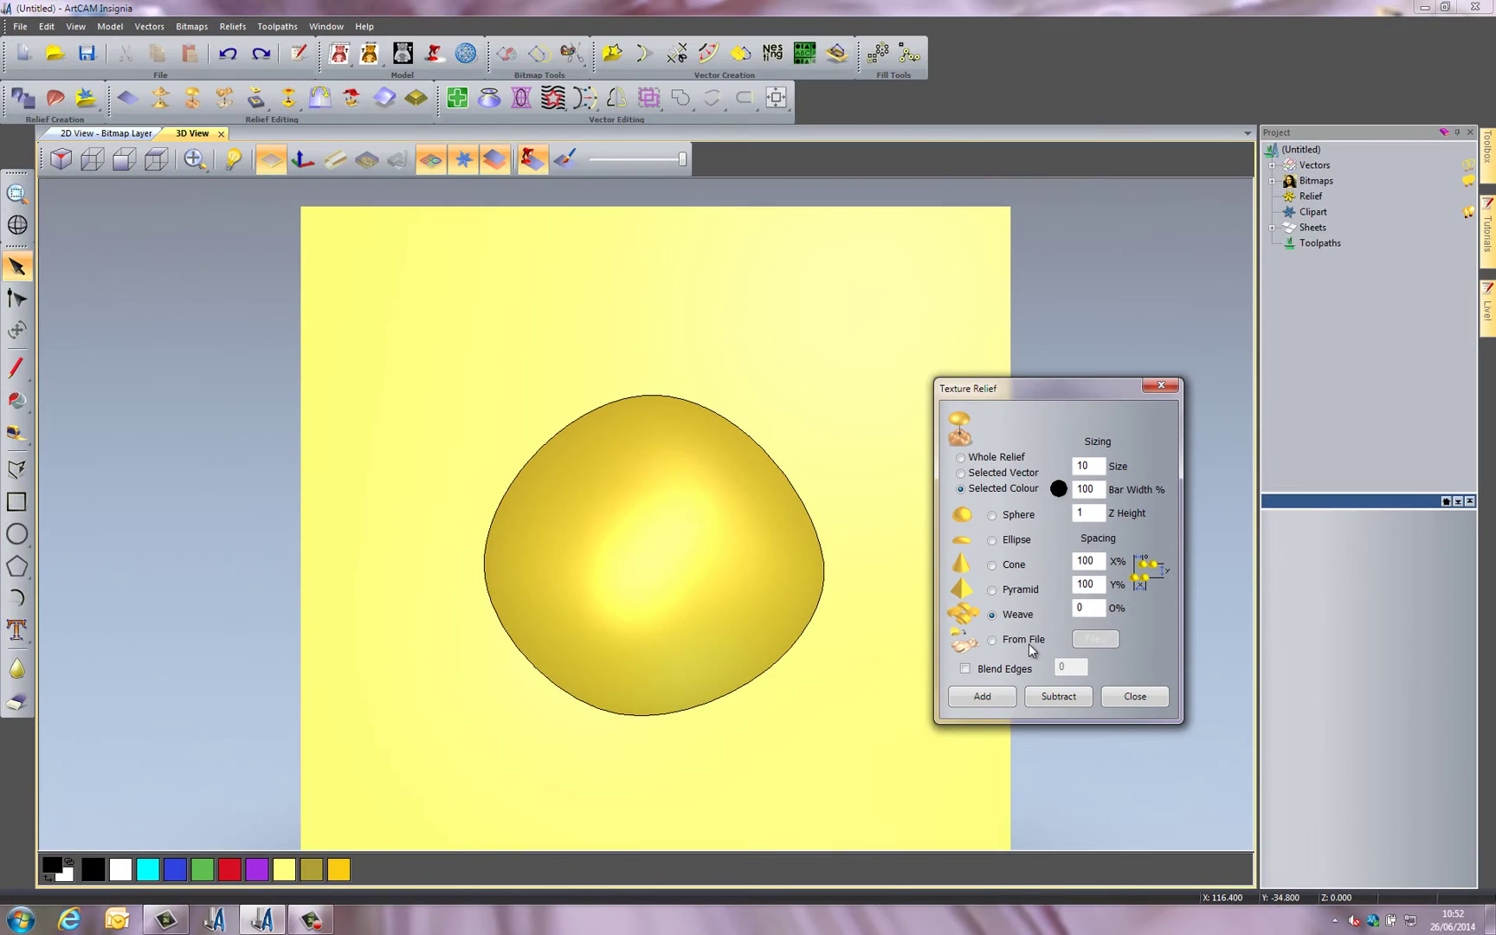
pyautogui.click(1148, 697)
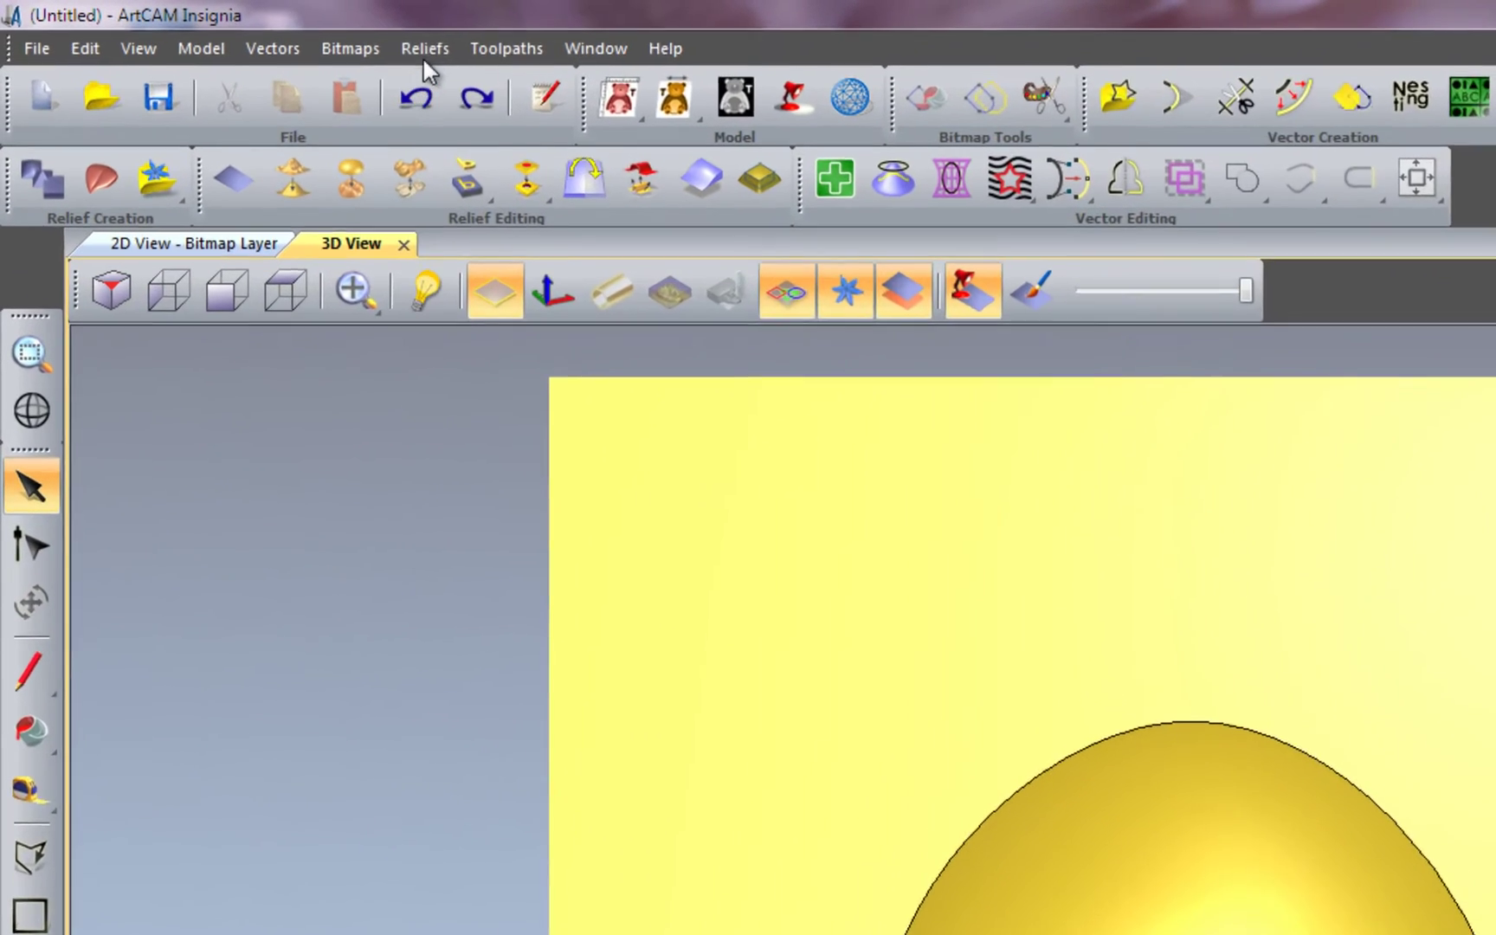
# Import the organic, bumpy surface relief into the model as clipart for texturing the dome
pyautogui.click(424, 54)
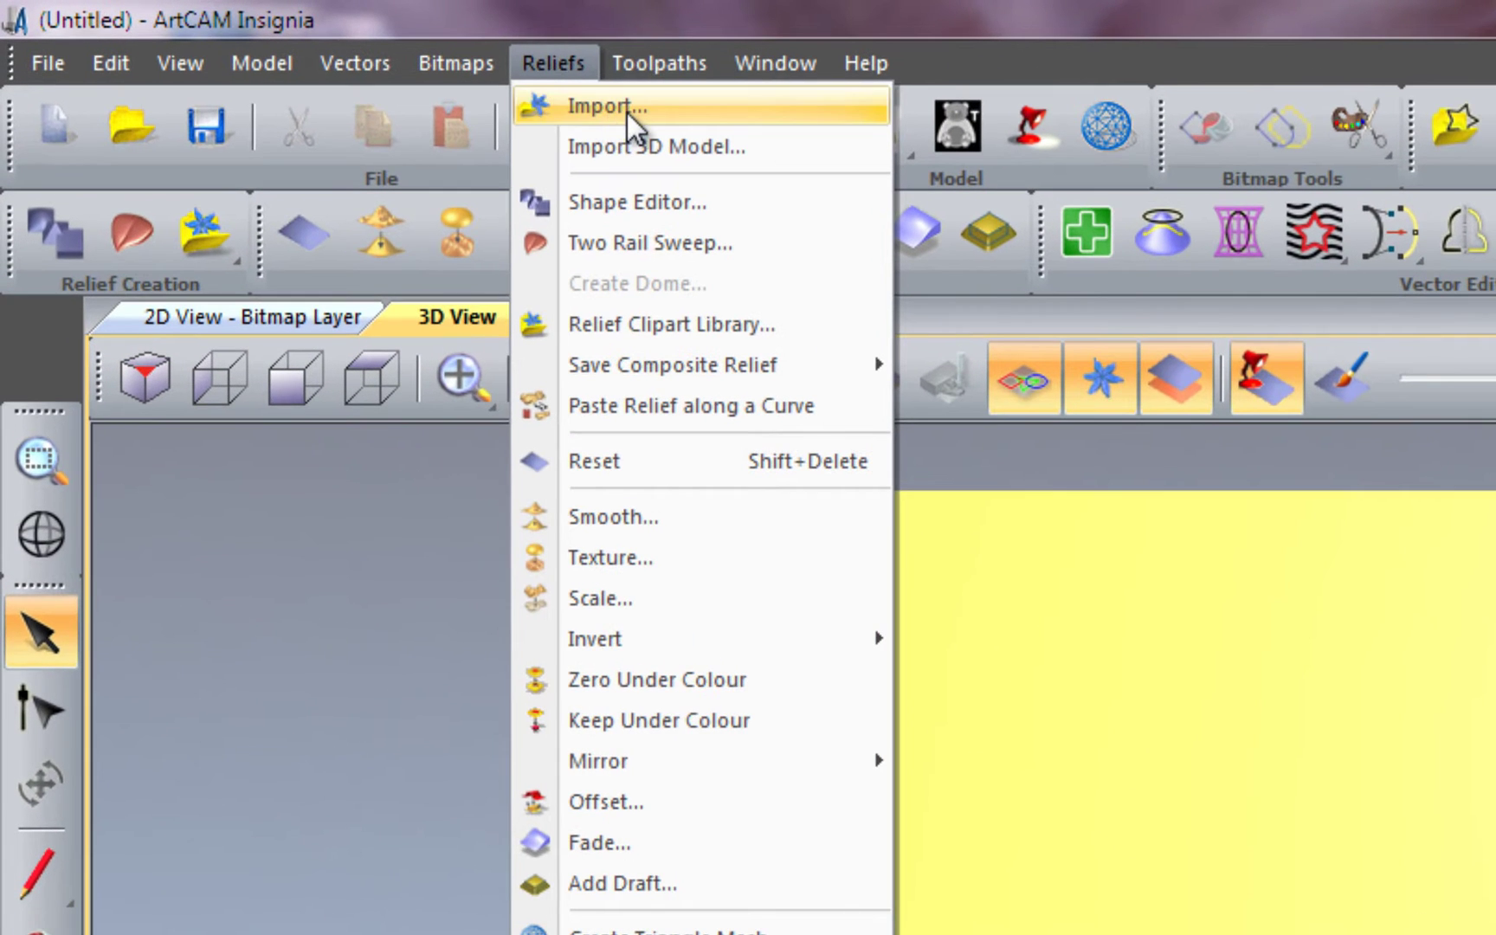
pyautogui.click(459, 86)
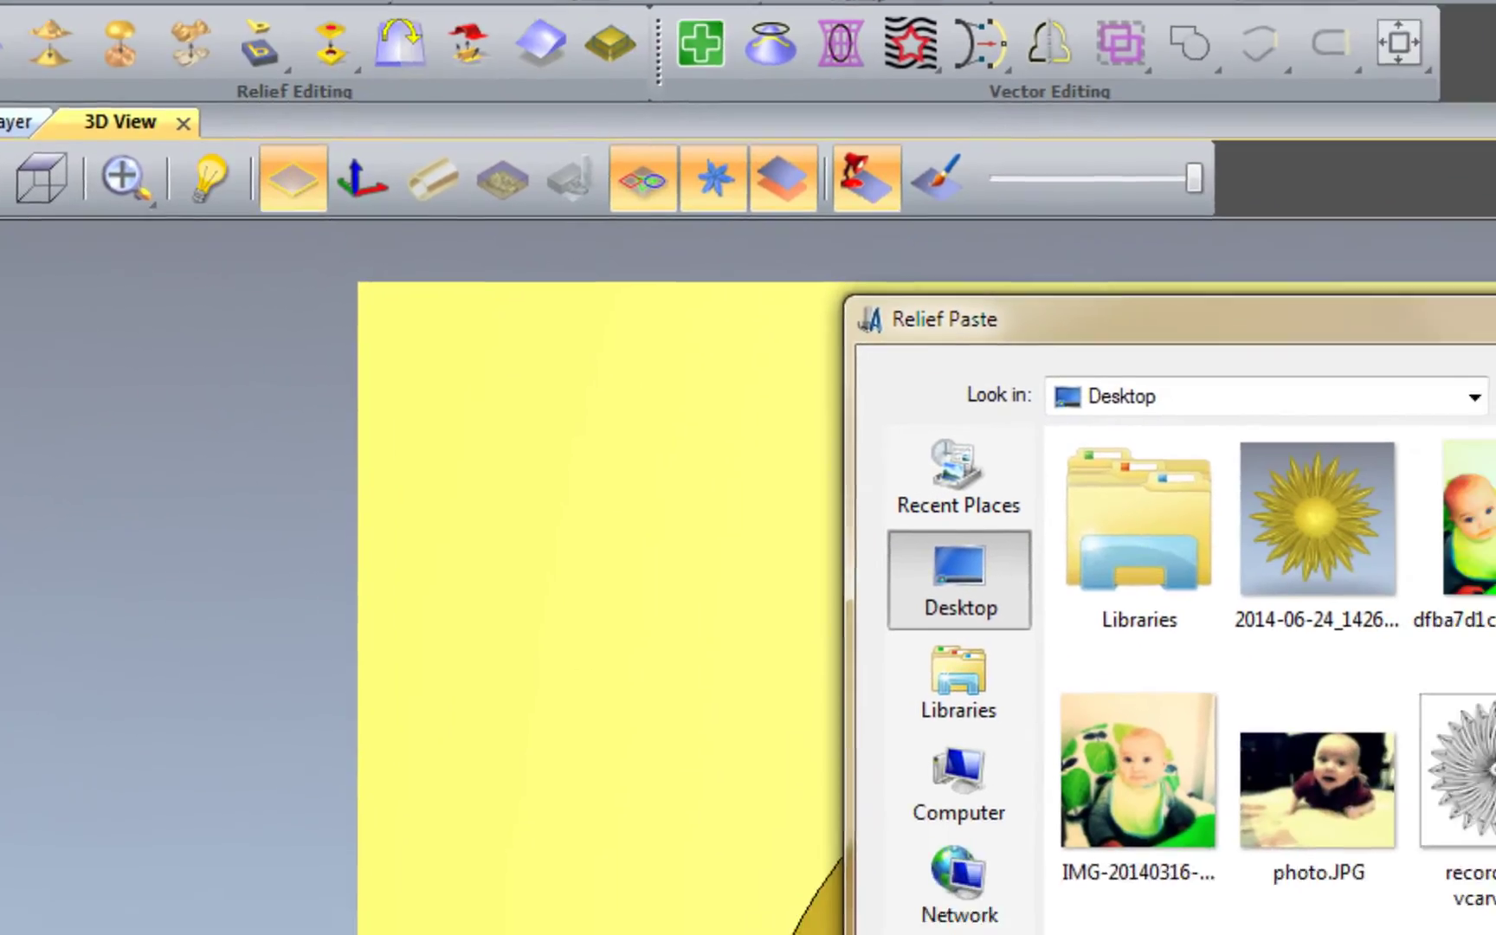
pyautogui.click(1079, 250)
pyautogui.click(1052, 585)
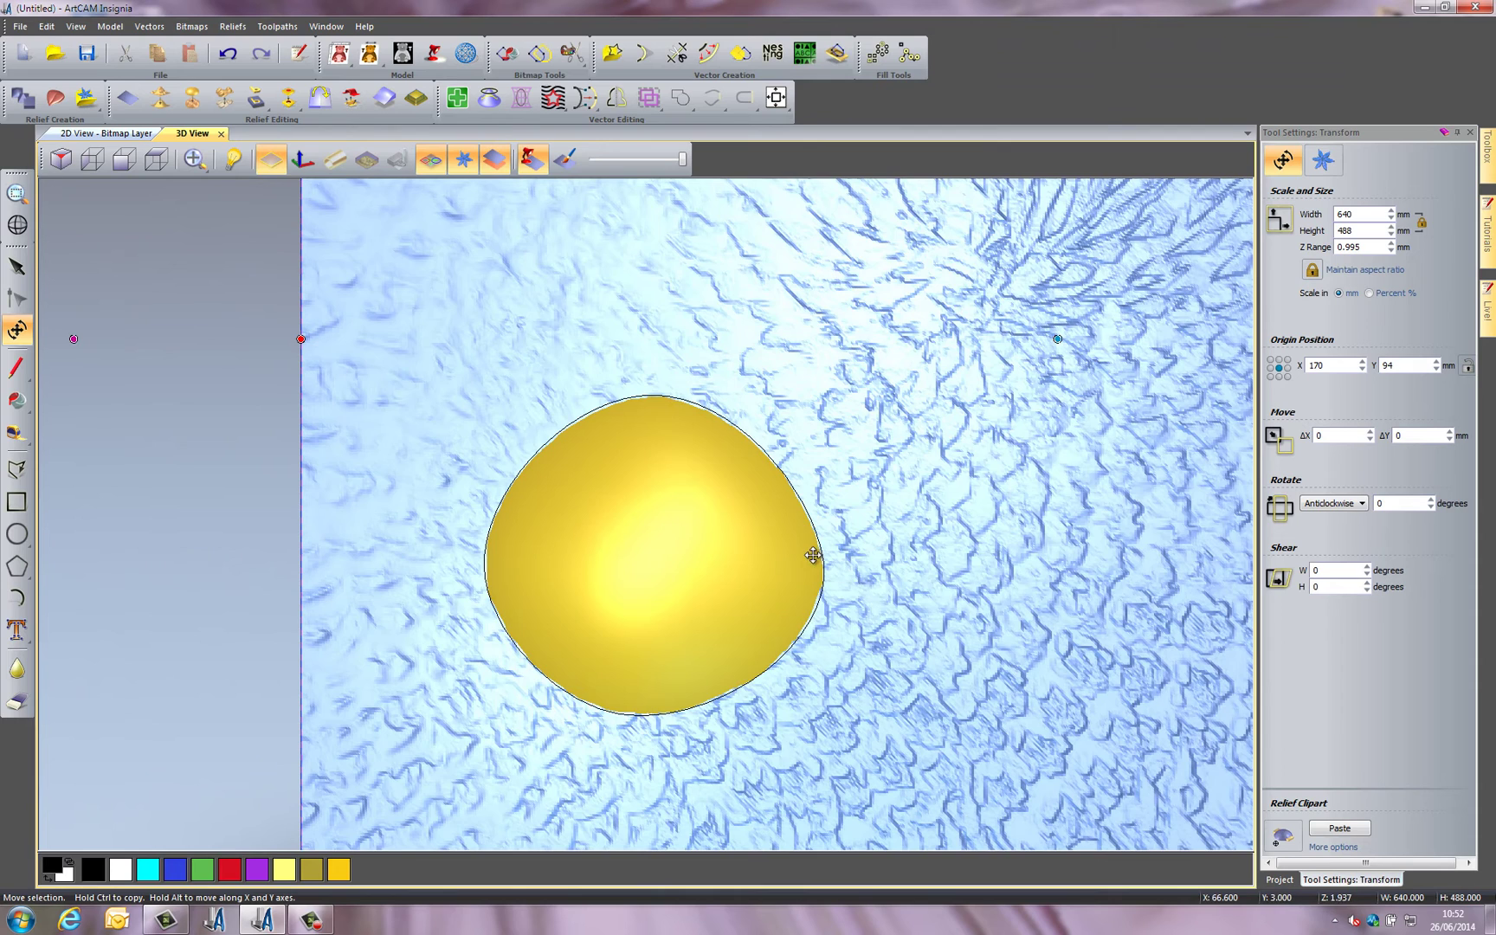
pyautogui.scroll(-3, 812, 563)
pyautogui.scroll(-1, 835, 427)
pyautogui.scroll(1, 698, 394)
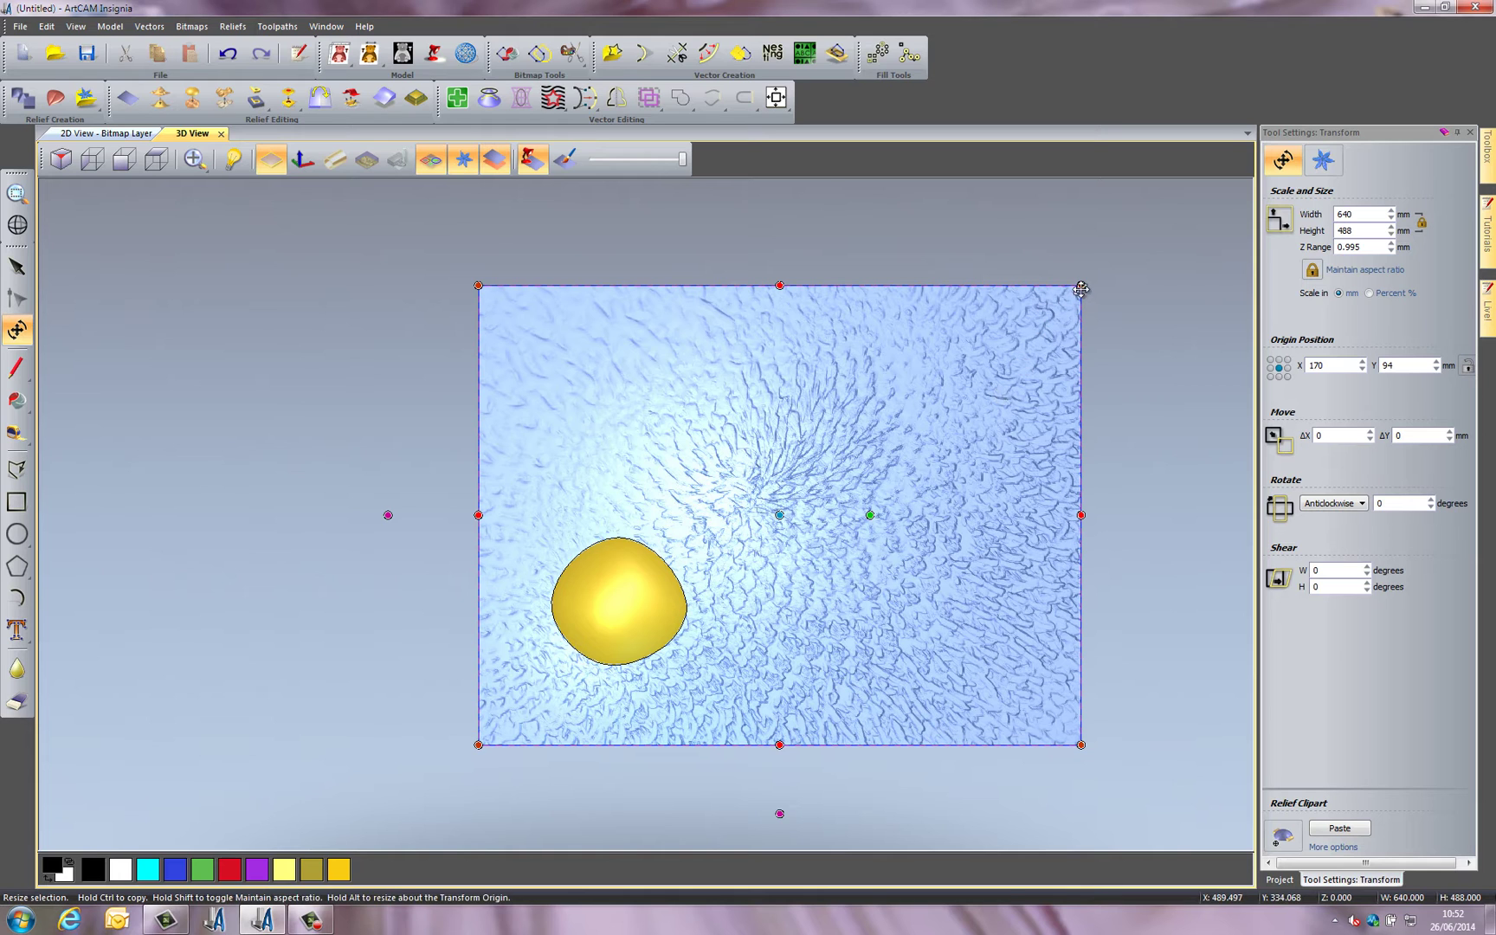
# Scale the texture clipart to about 209 × 159 mm and move it so it surrounds the whole dome
pyautogui.moveTo(1082, 288); pyautogui.dragTo(674, 631)
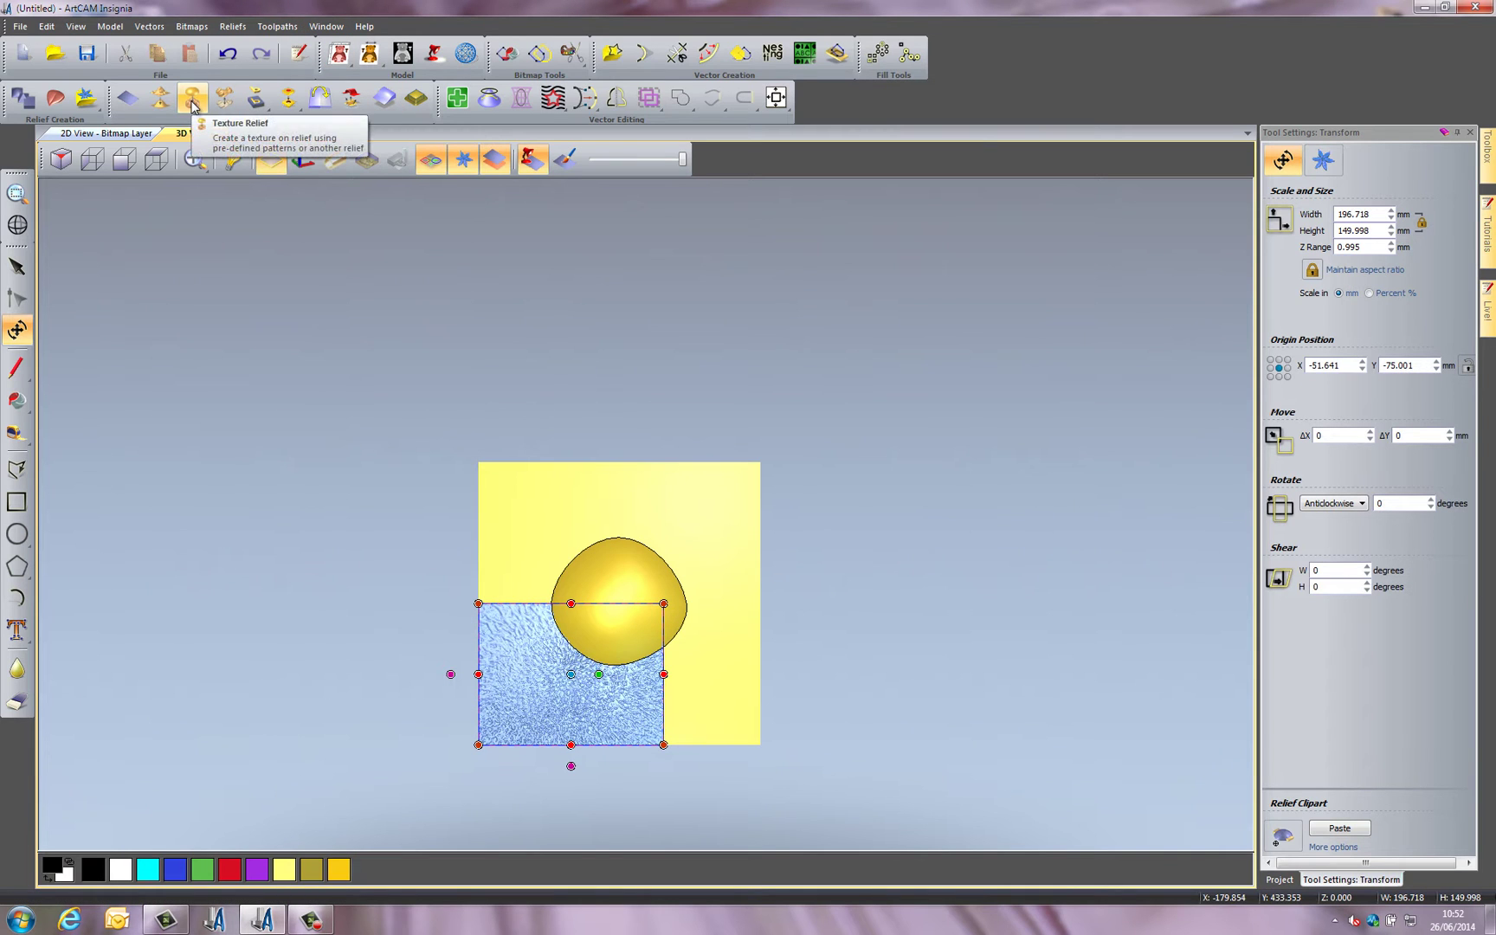
pyautogui.moveTo(546, 640); pyautogui.dragTo(590, 564)
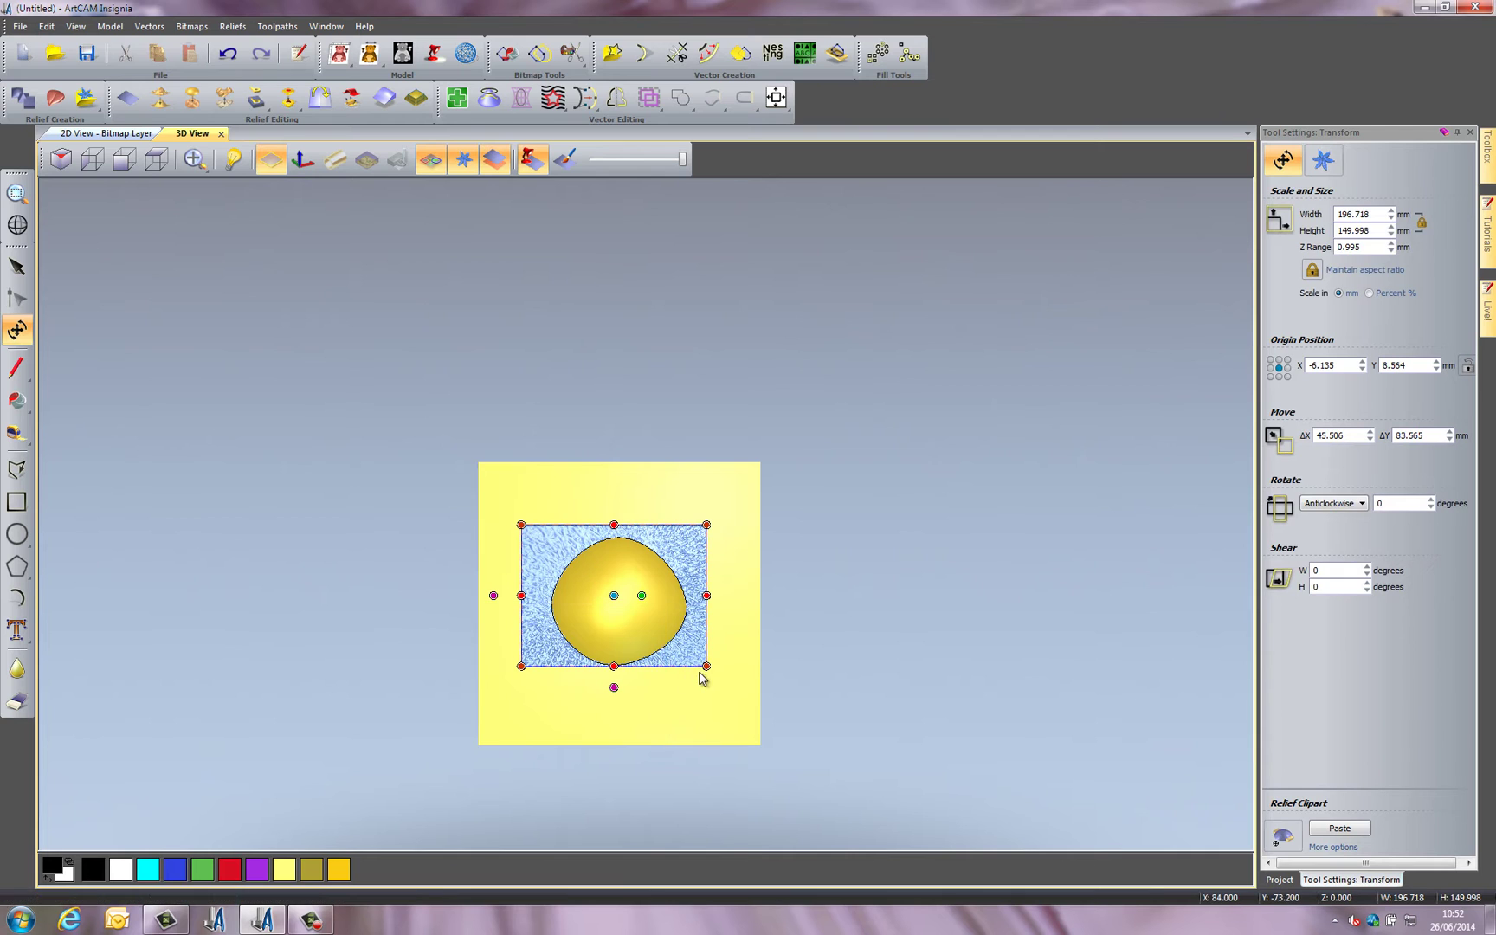
pyautogui.moveTo(707, 668); pyautogui.dragTo(718, 677)
pyautogui.scroll(3, 596, 606)
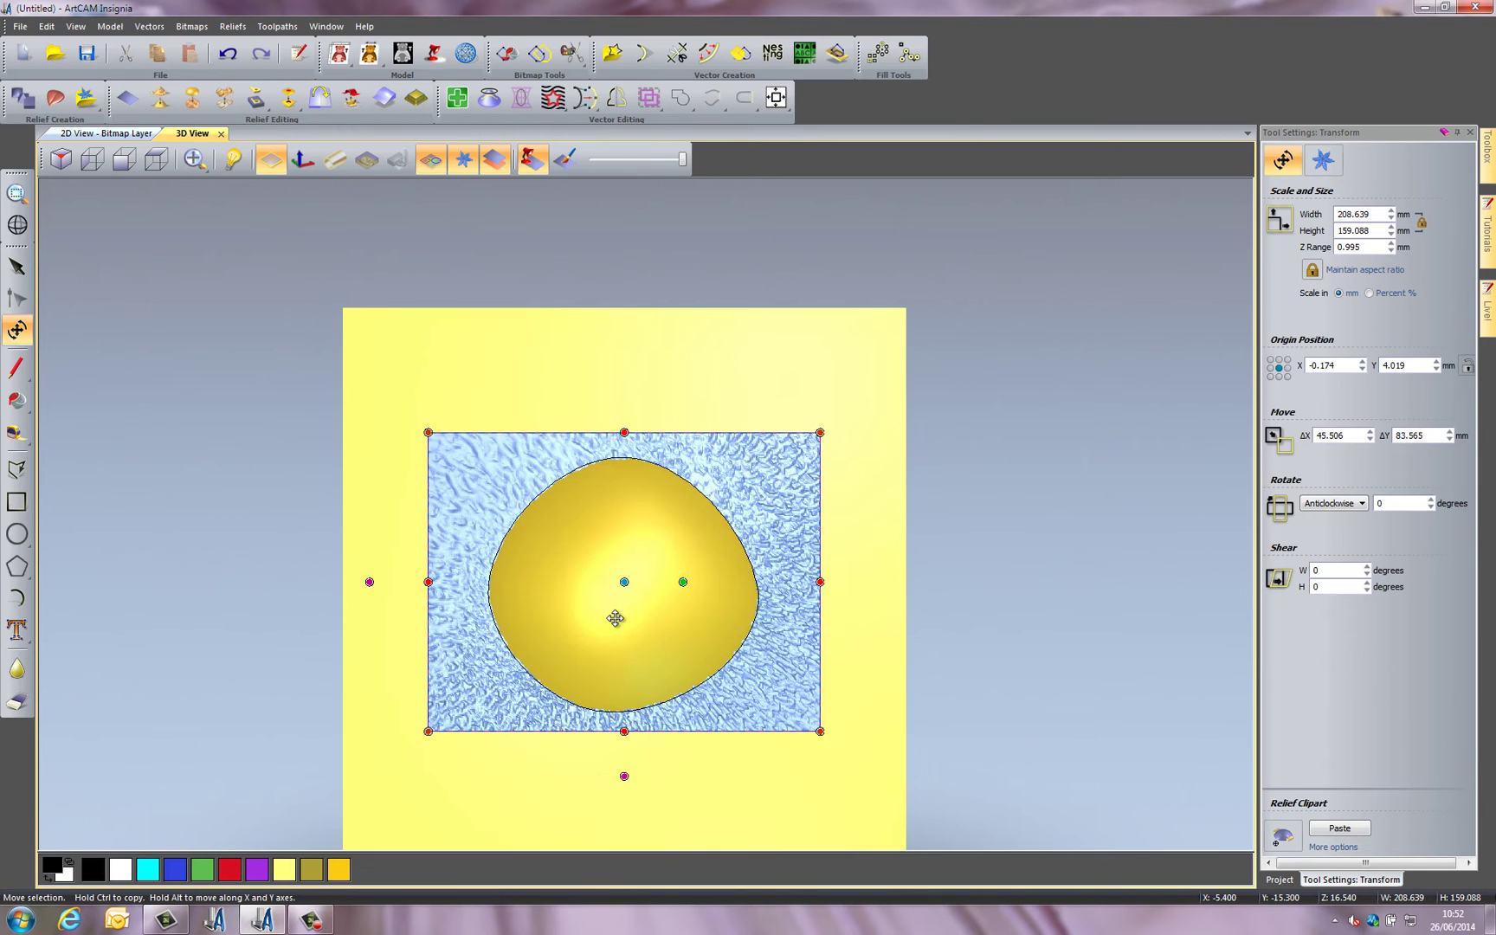
pyautogui.scroll(-2, 563, 592)
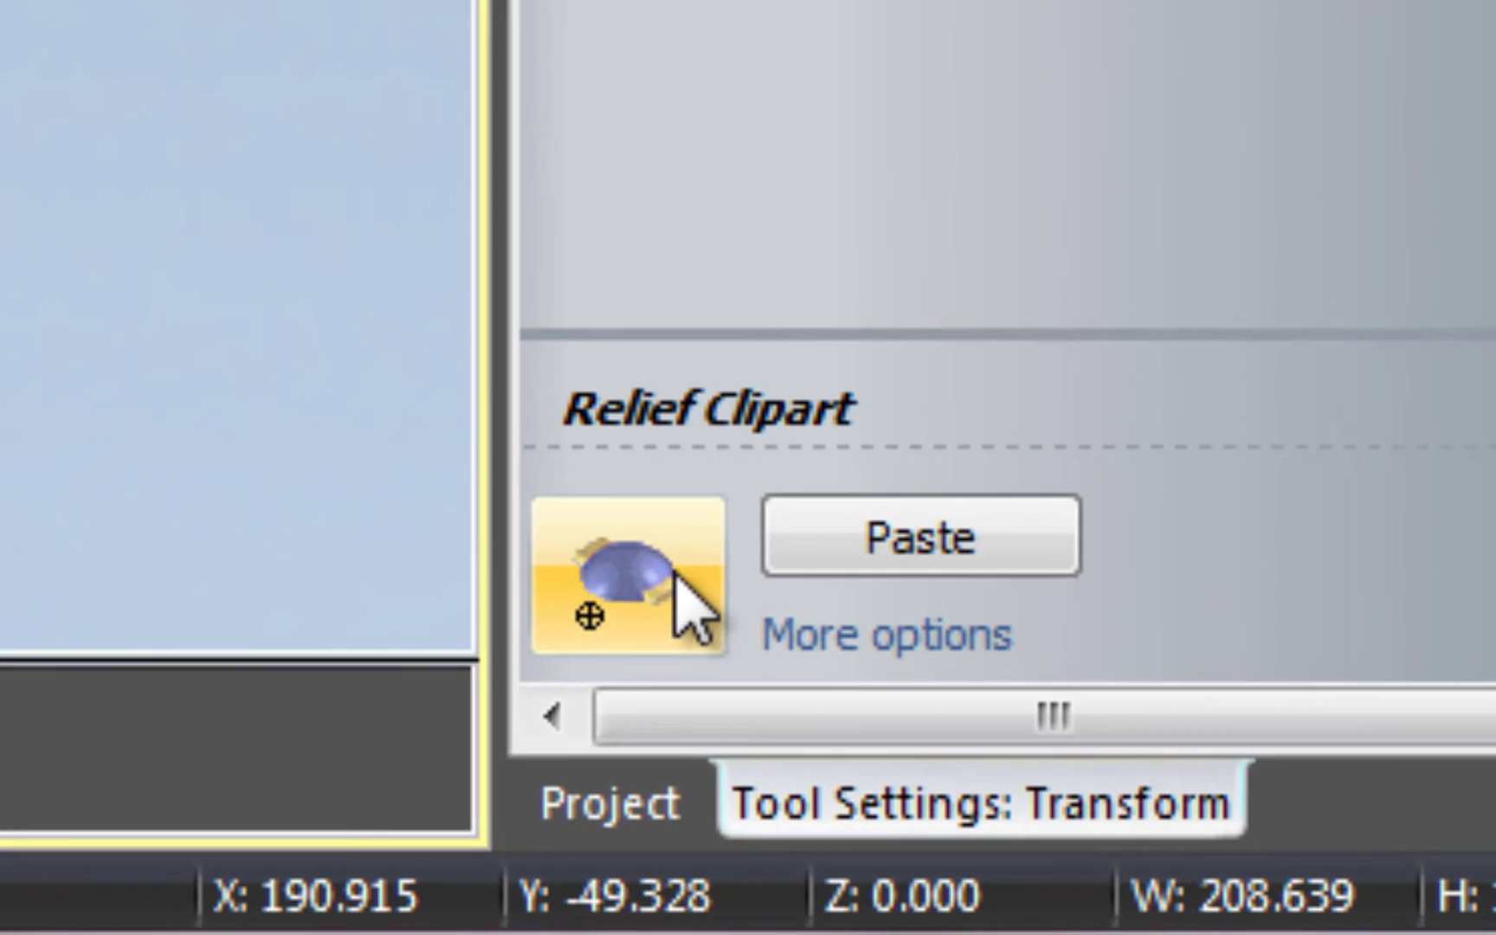
# Set the clipart's combine mode to Add, paste it onto the relief and view the textured dome at an angle
pyautogui.click(987, 727)
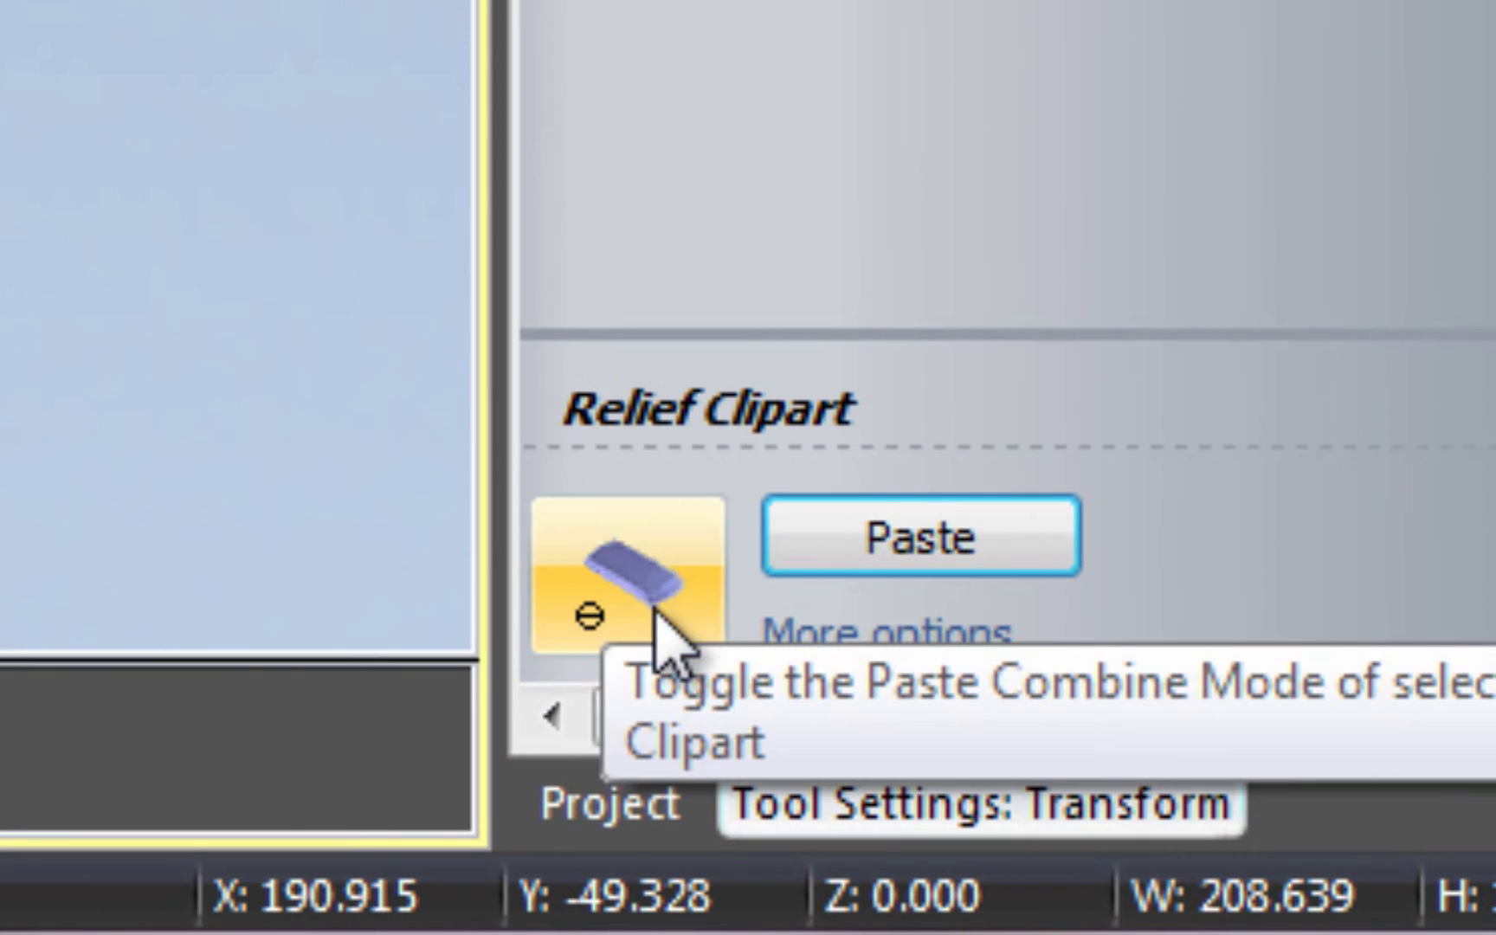
pyautogui.click(975, 732)
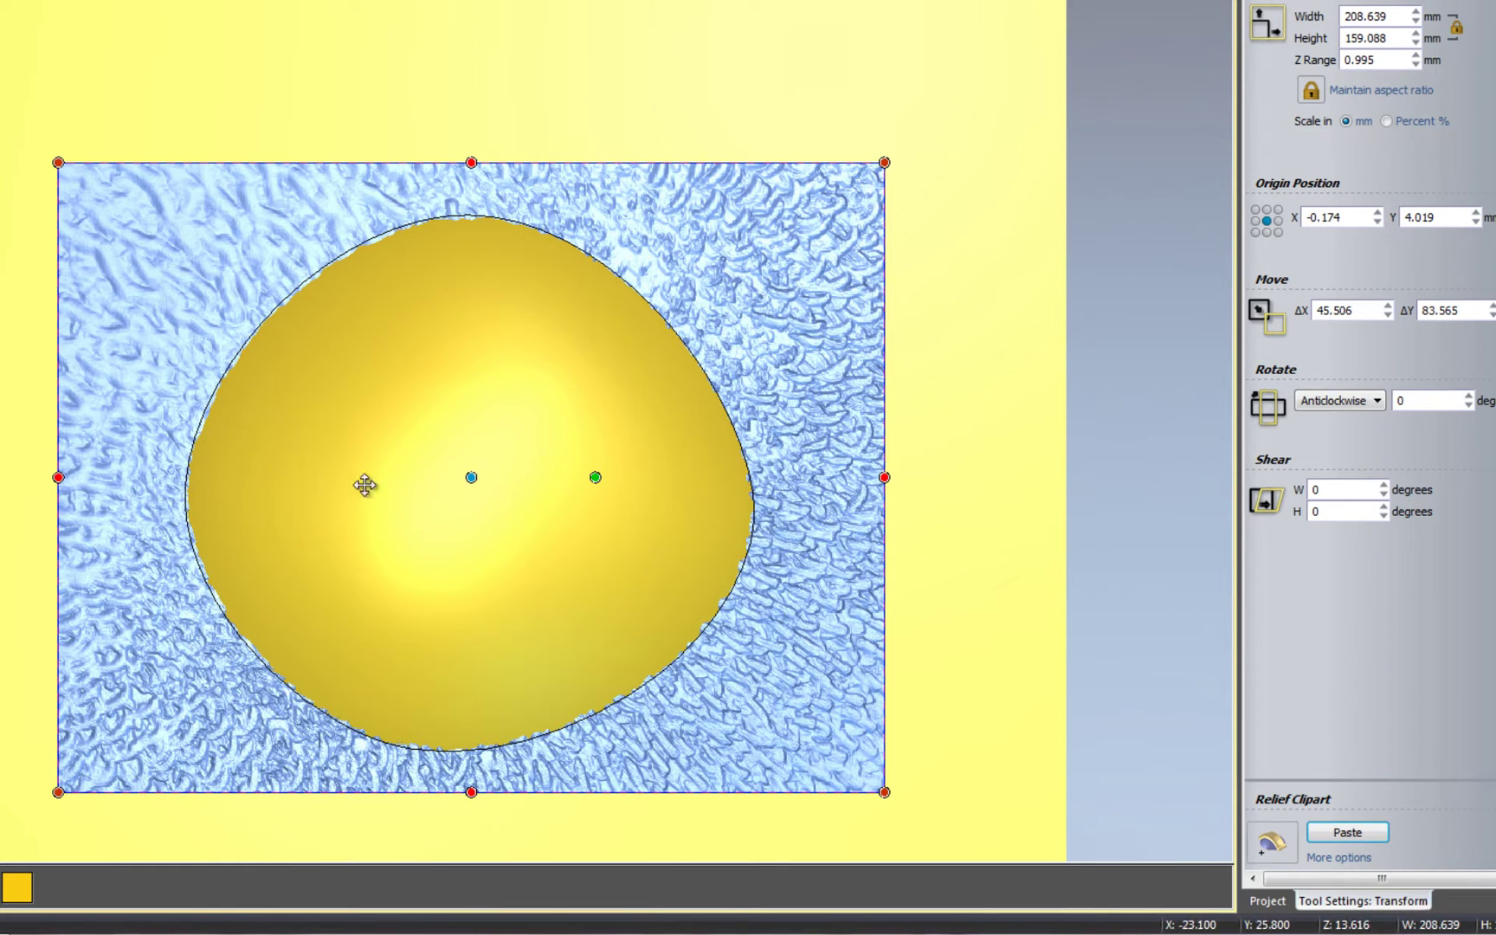
pyautogui.click(1347, 833)
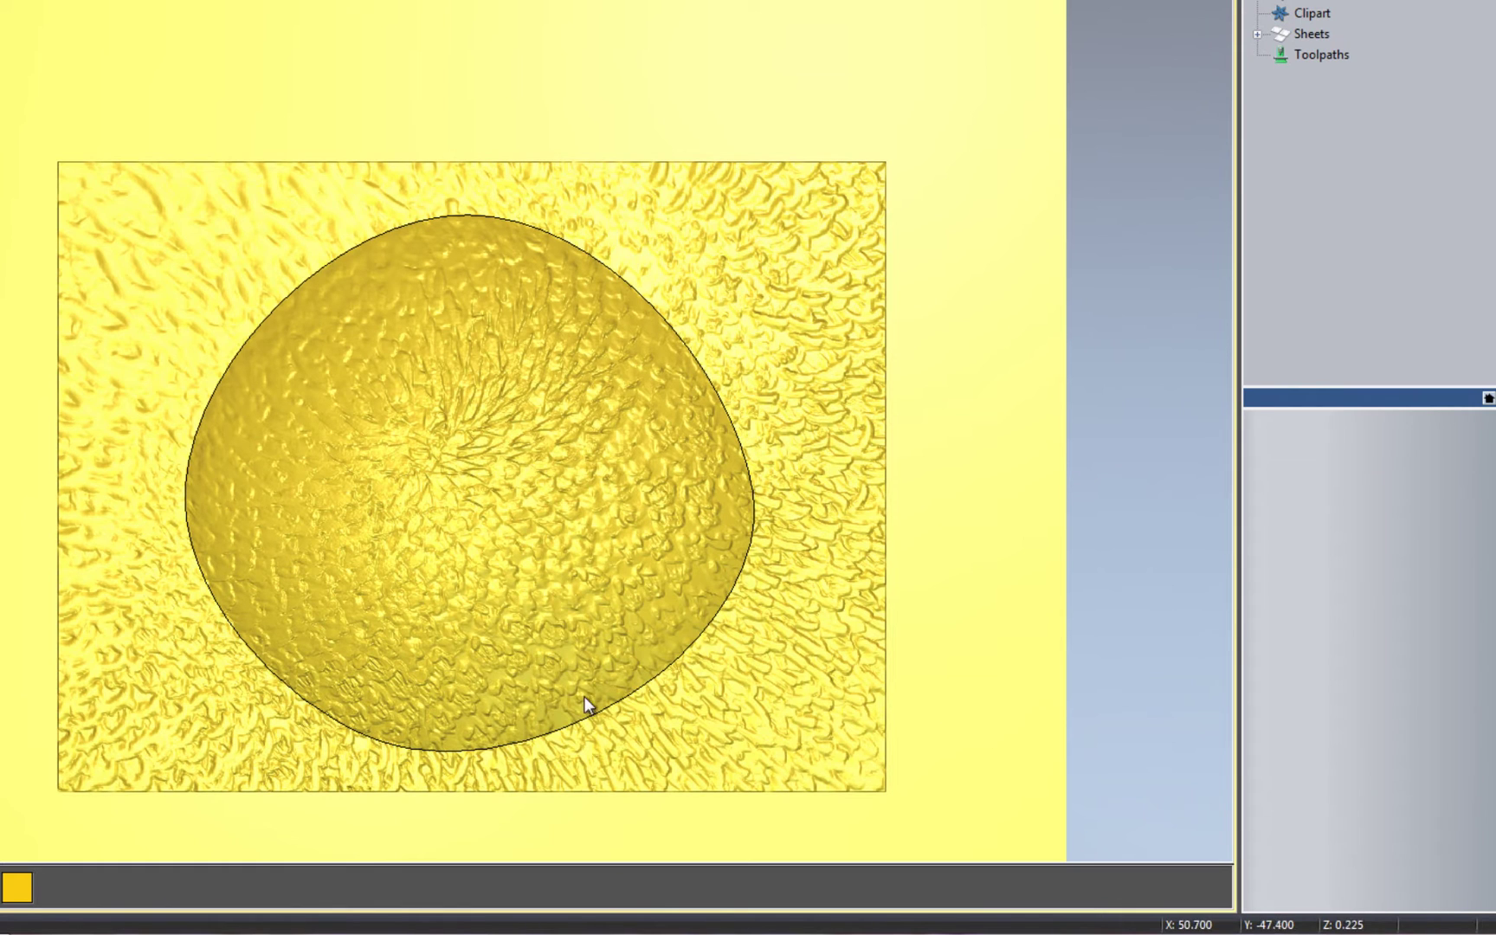
pyautogui.moveTo(656, 674); pyautogui.dragTo(776, 593)
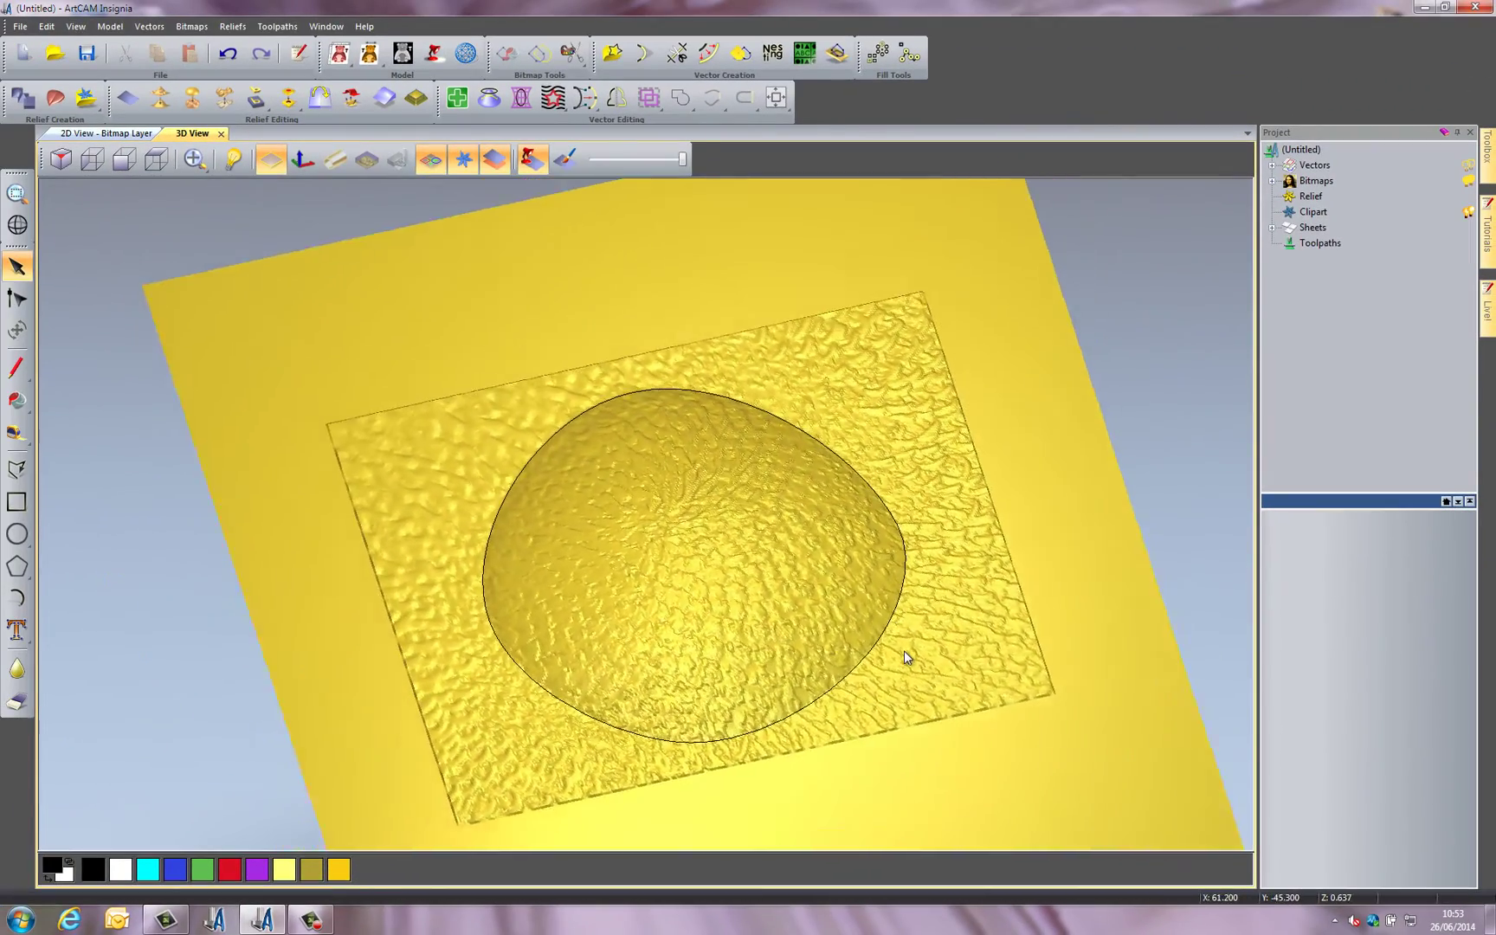
pyautogui.moveTo(904, 650); pyautogui.dragTo(639, 729)
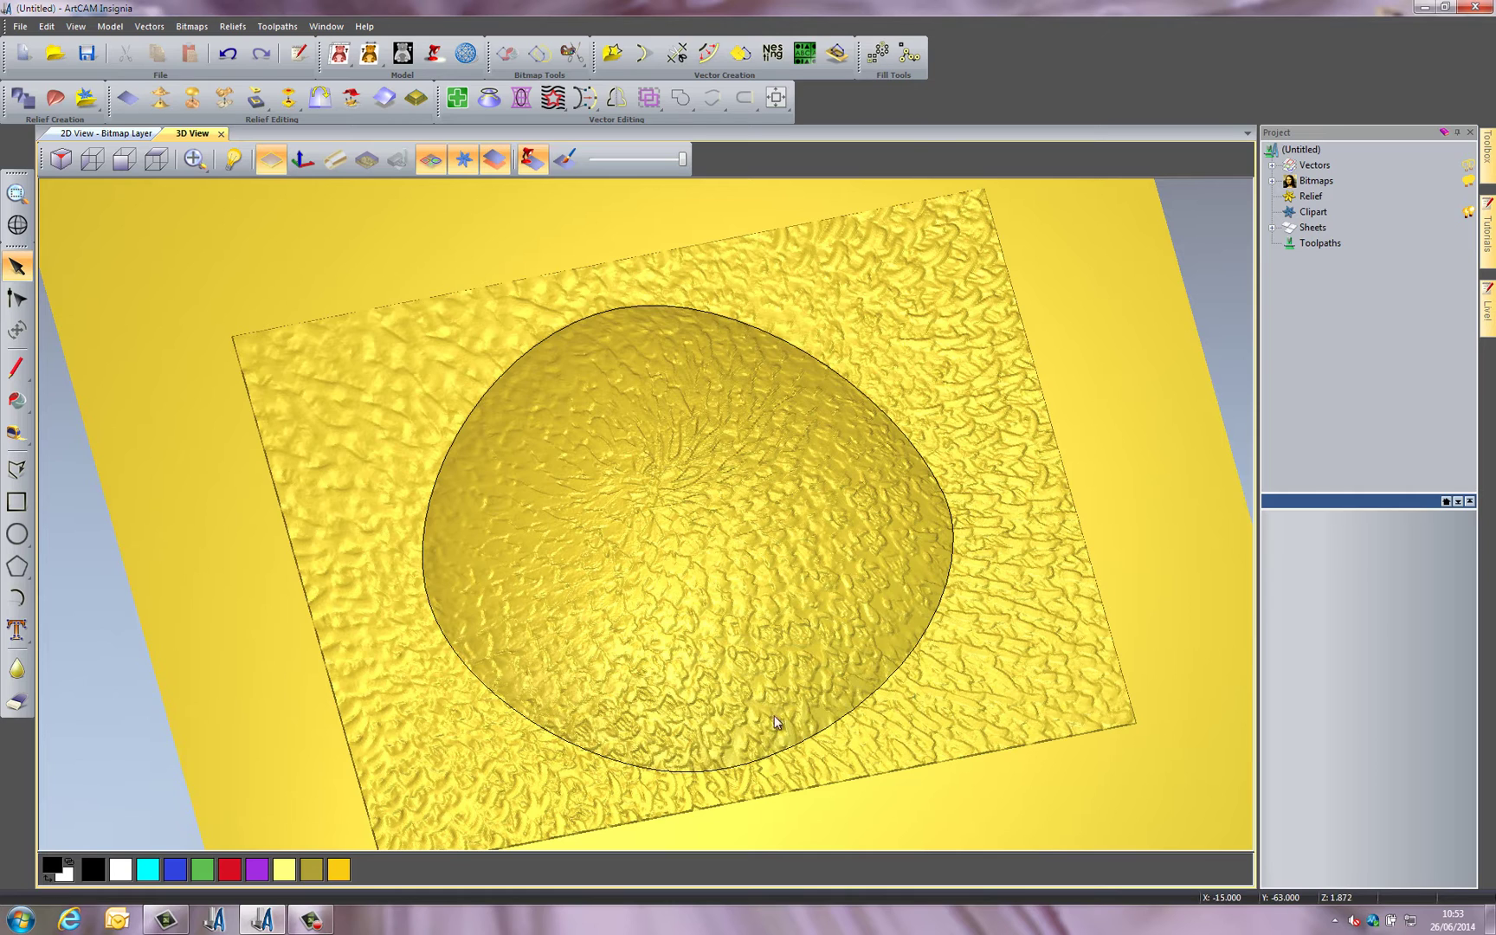
# Select the dome outline and open the Shape Editor for it, placing the dialog clear of the dome
pyautogui.click(847, 715)
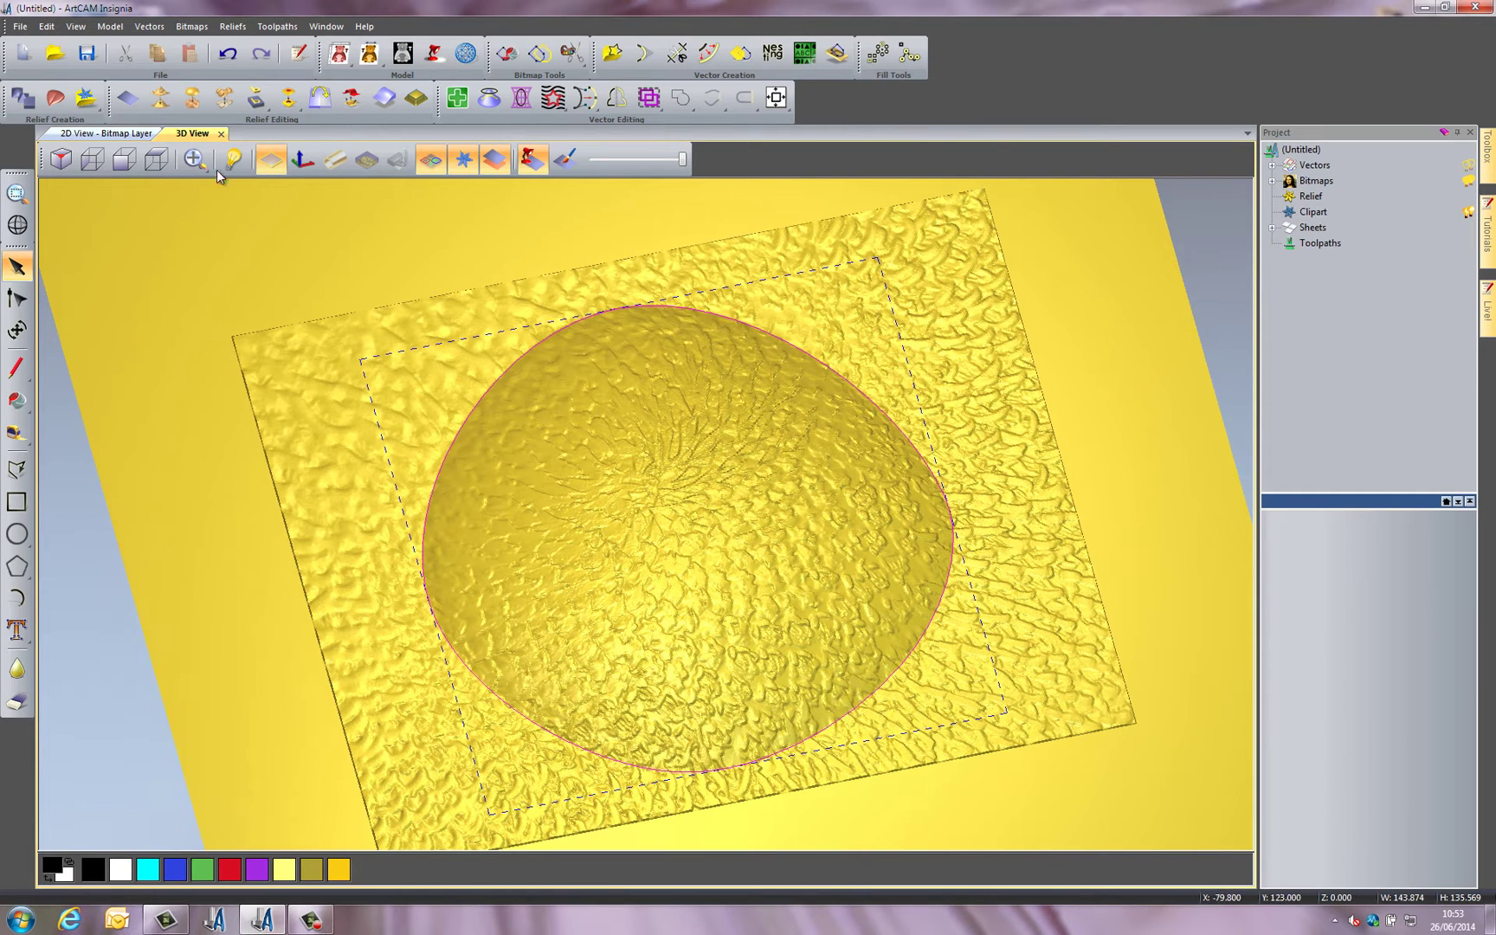
pyautogui.click(23, 98)
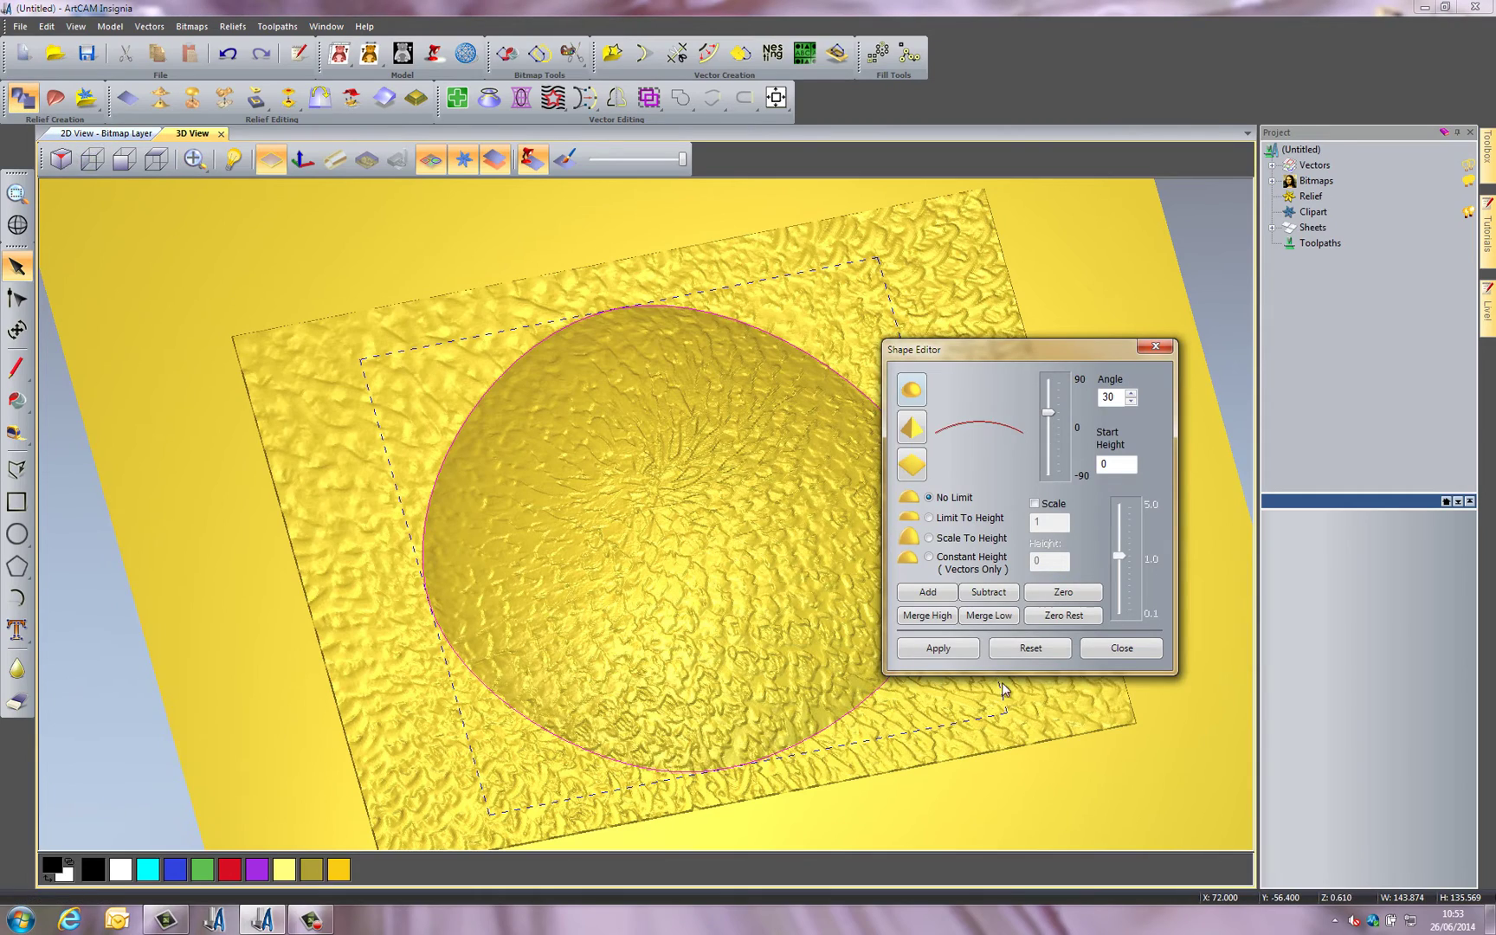
pyautogui.moveTo(1048, 347); pyautogui.dragTo(1126, 255)
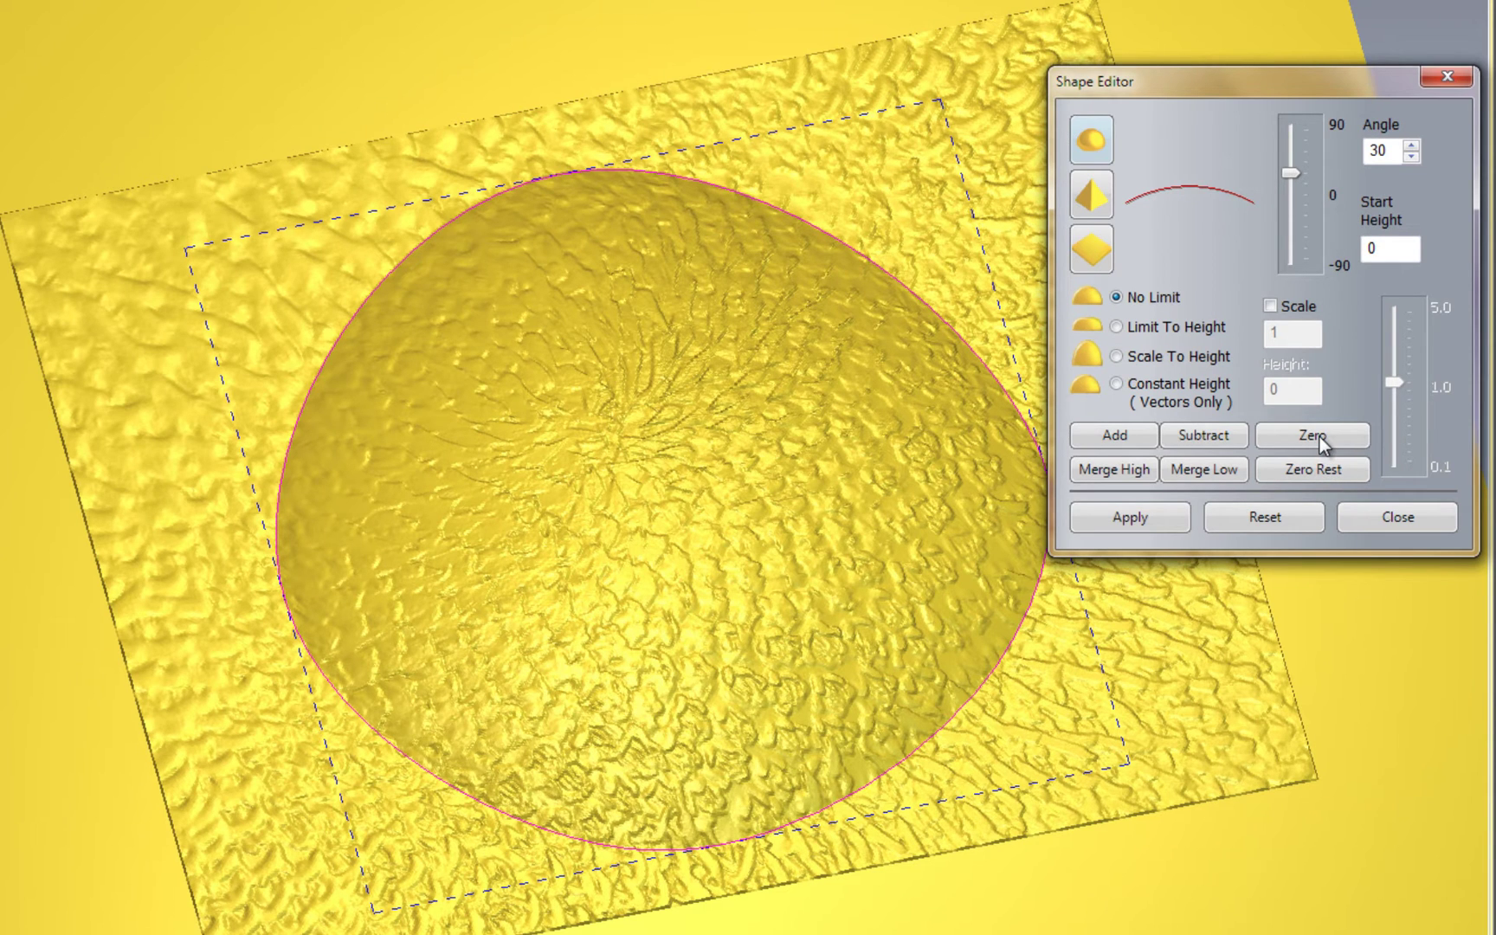
# Try zeroing the relief inside the dome outline, and restore the textured dome
pyautogui.click(1316, 435)
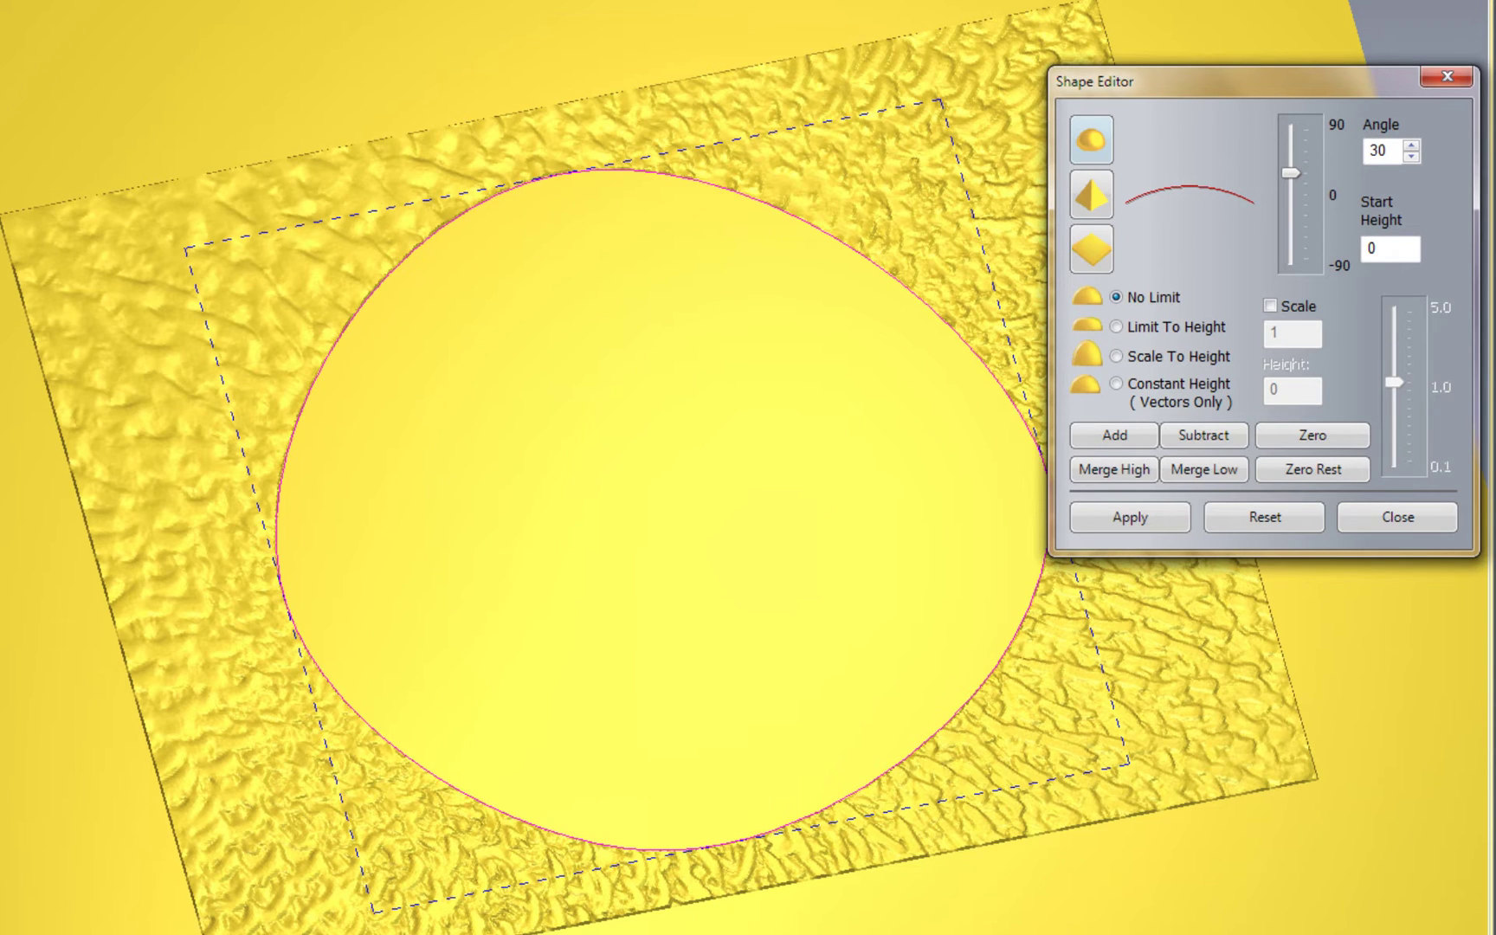
pyautogui.click(1115, 520)
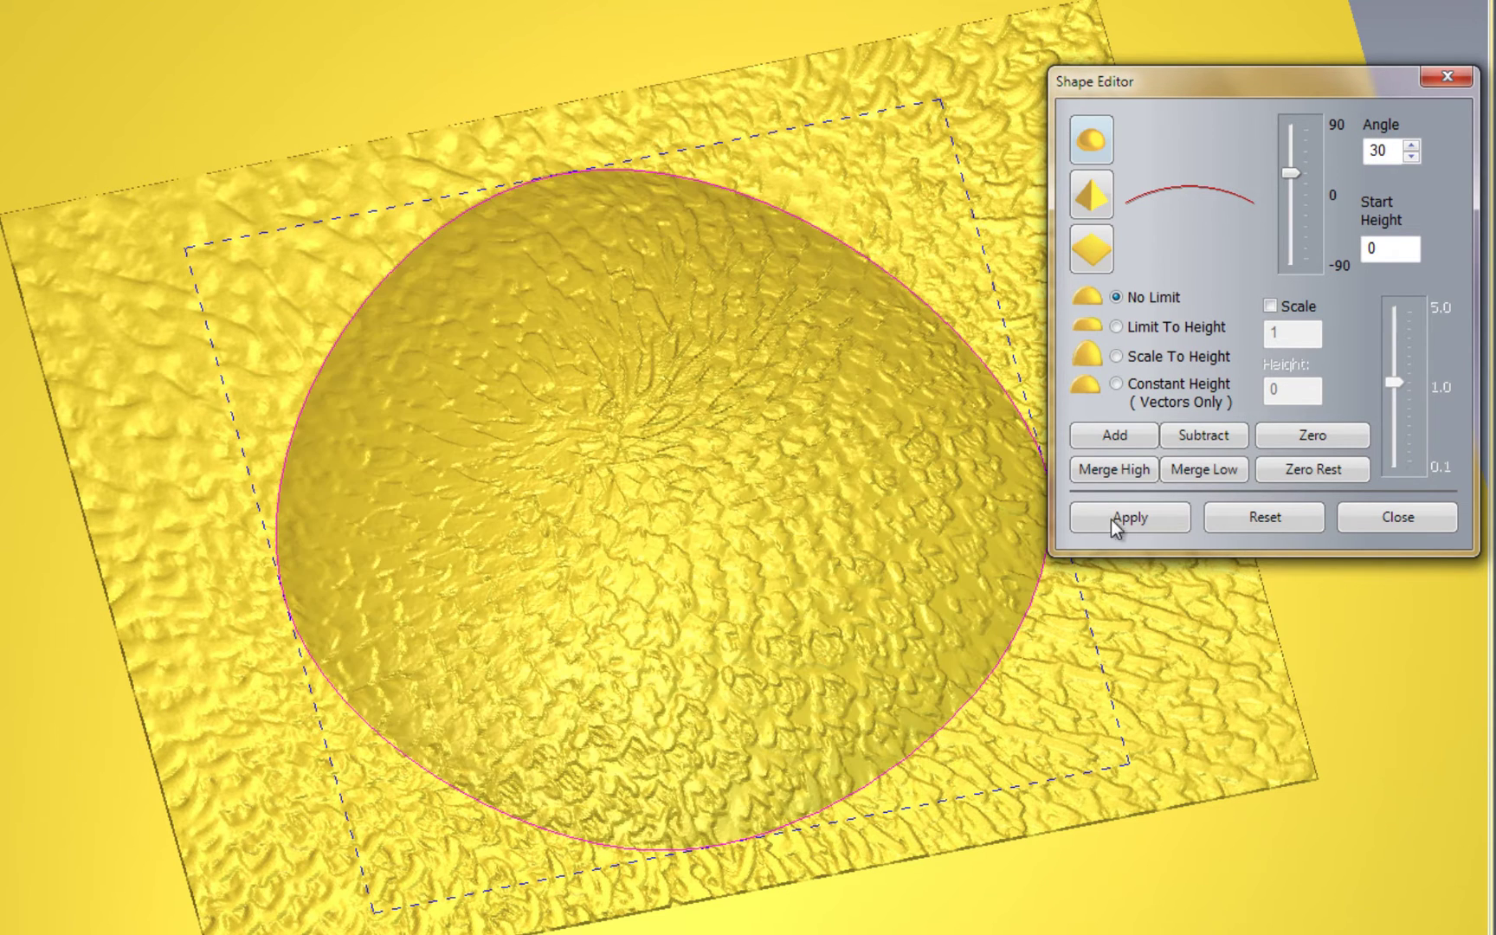
# Zero the rest of the relief outside the dome outline, close the Shape Editor and inspect the dome's edge
pyautogui.click(1323, 481)
pyautogui.click(1347, 517)
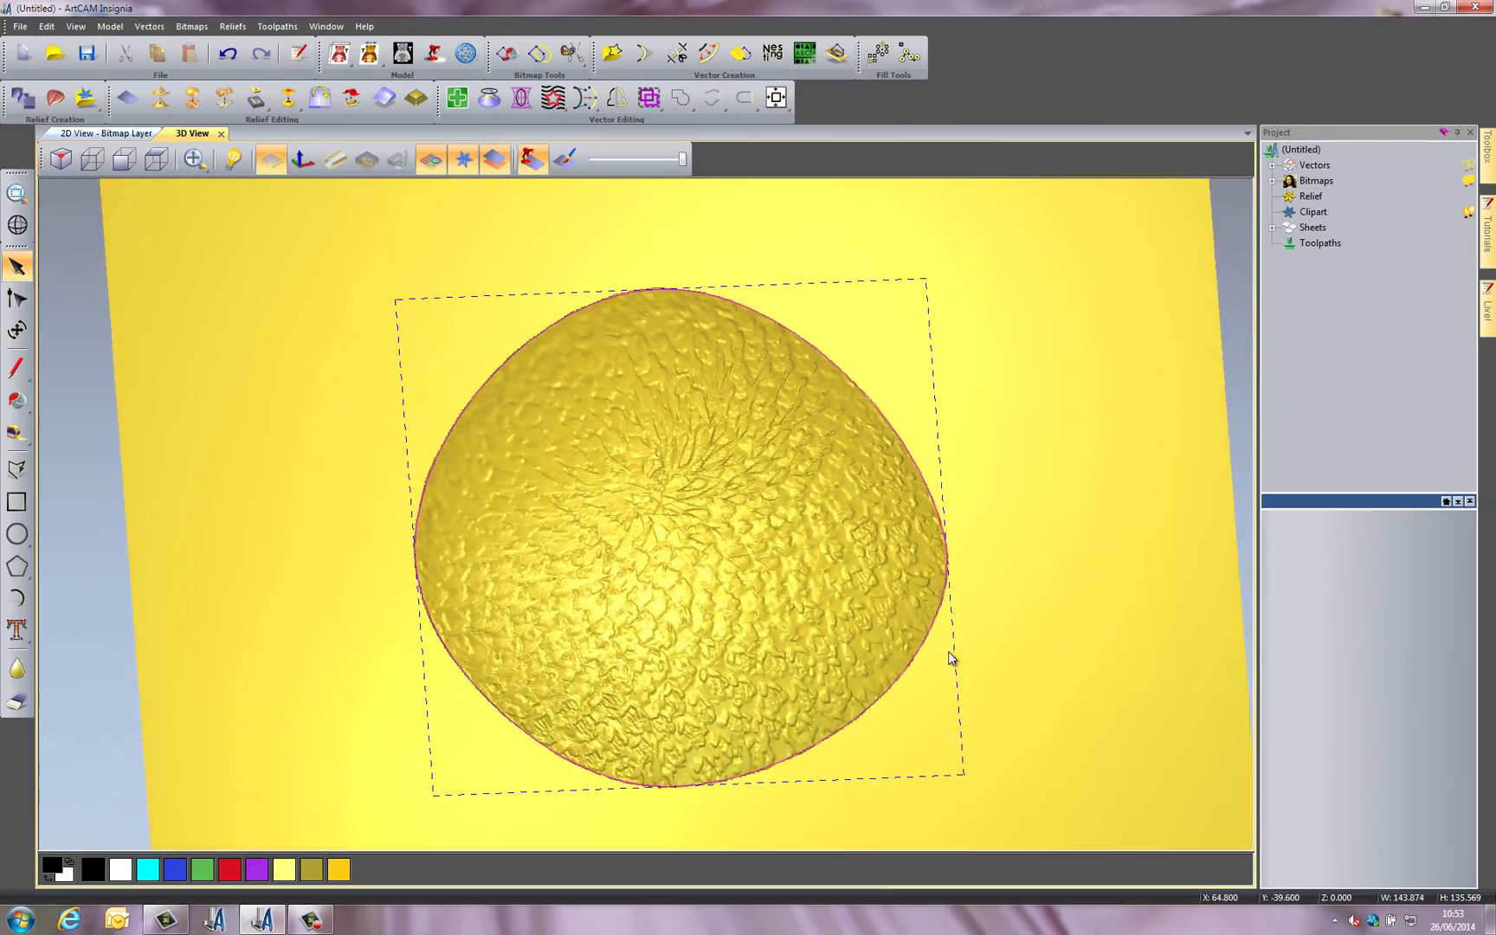
pyautogui.scroll(5, 952, 650)
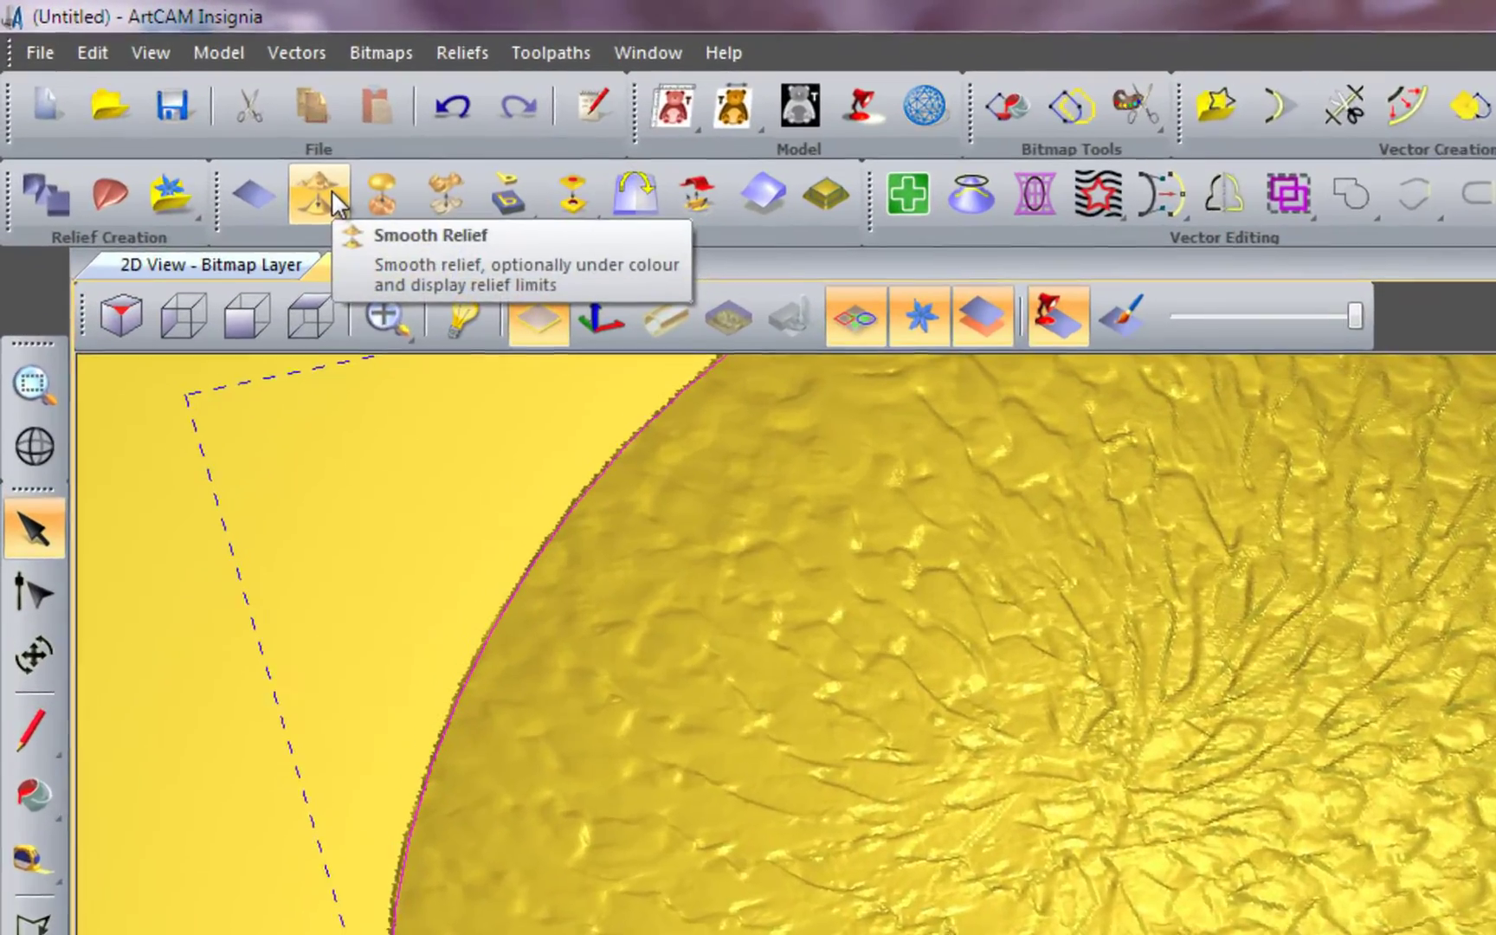
# Smooth the relief within the selected dome outline, applying one smoothing pass at a time more than once, and close the Smooth Relief dialog
pyautogui.click(162, 96)
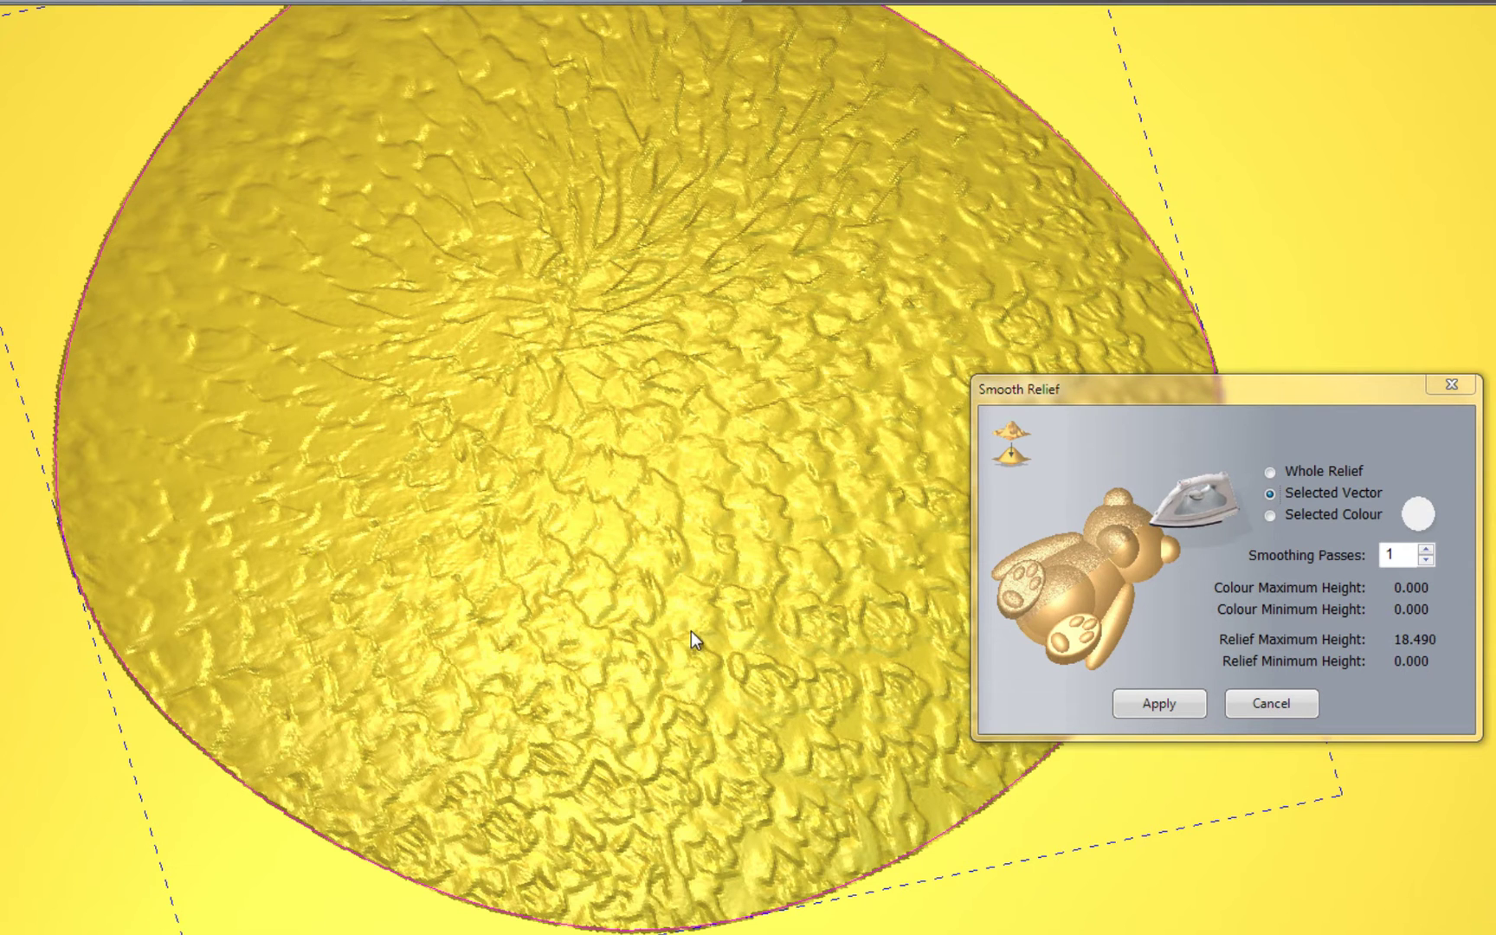
pyautogui.click(1147, 701)
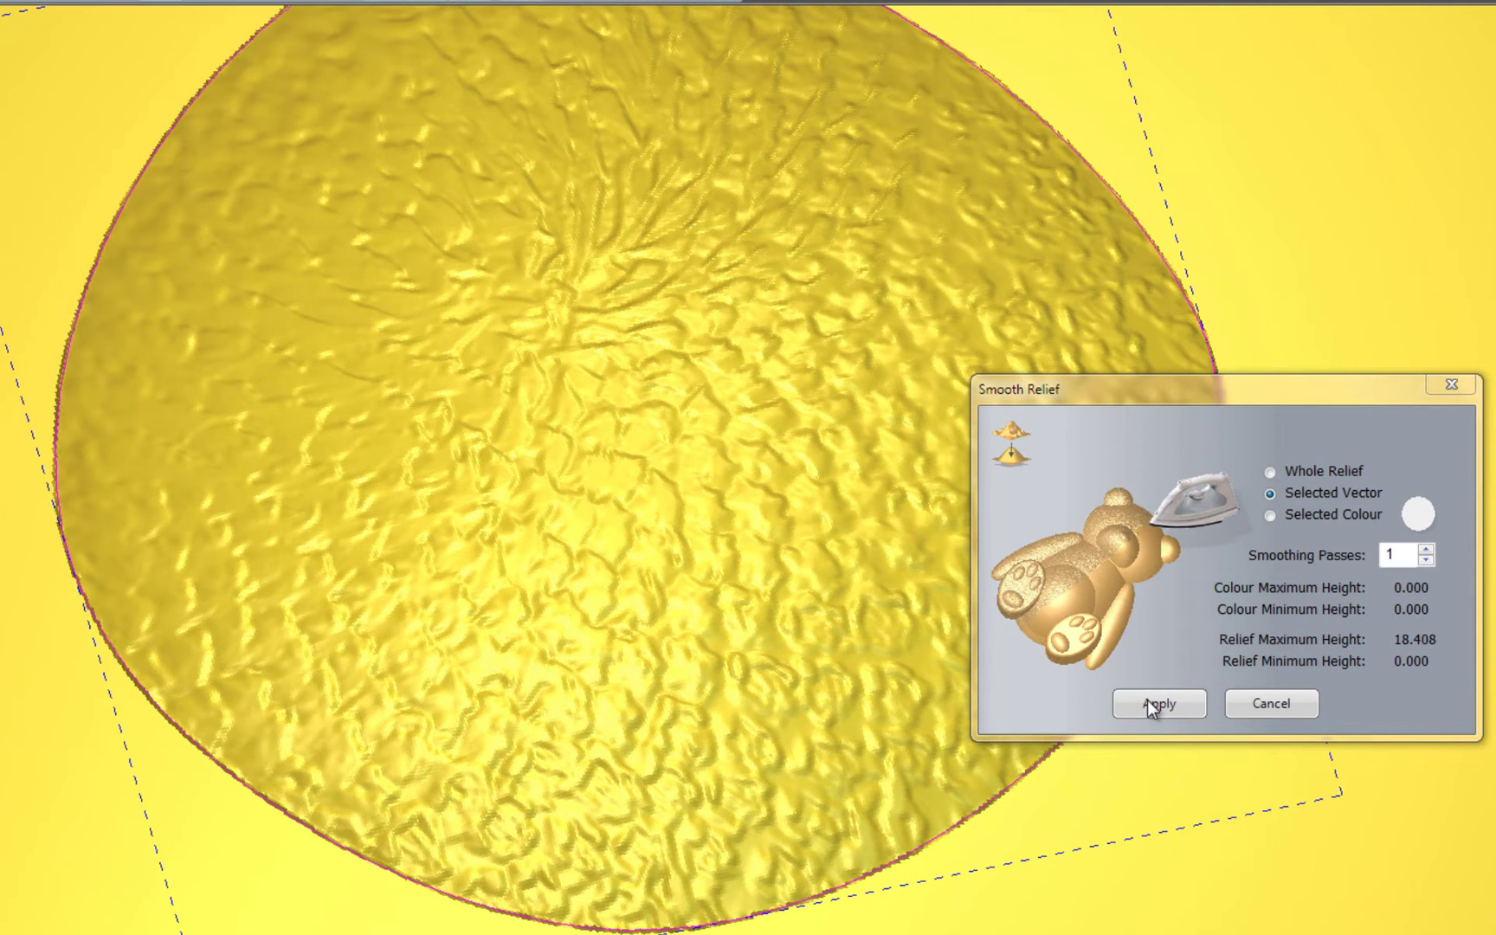
pyautogui.click(1146, 700)
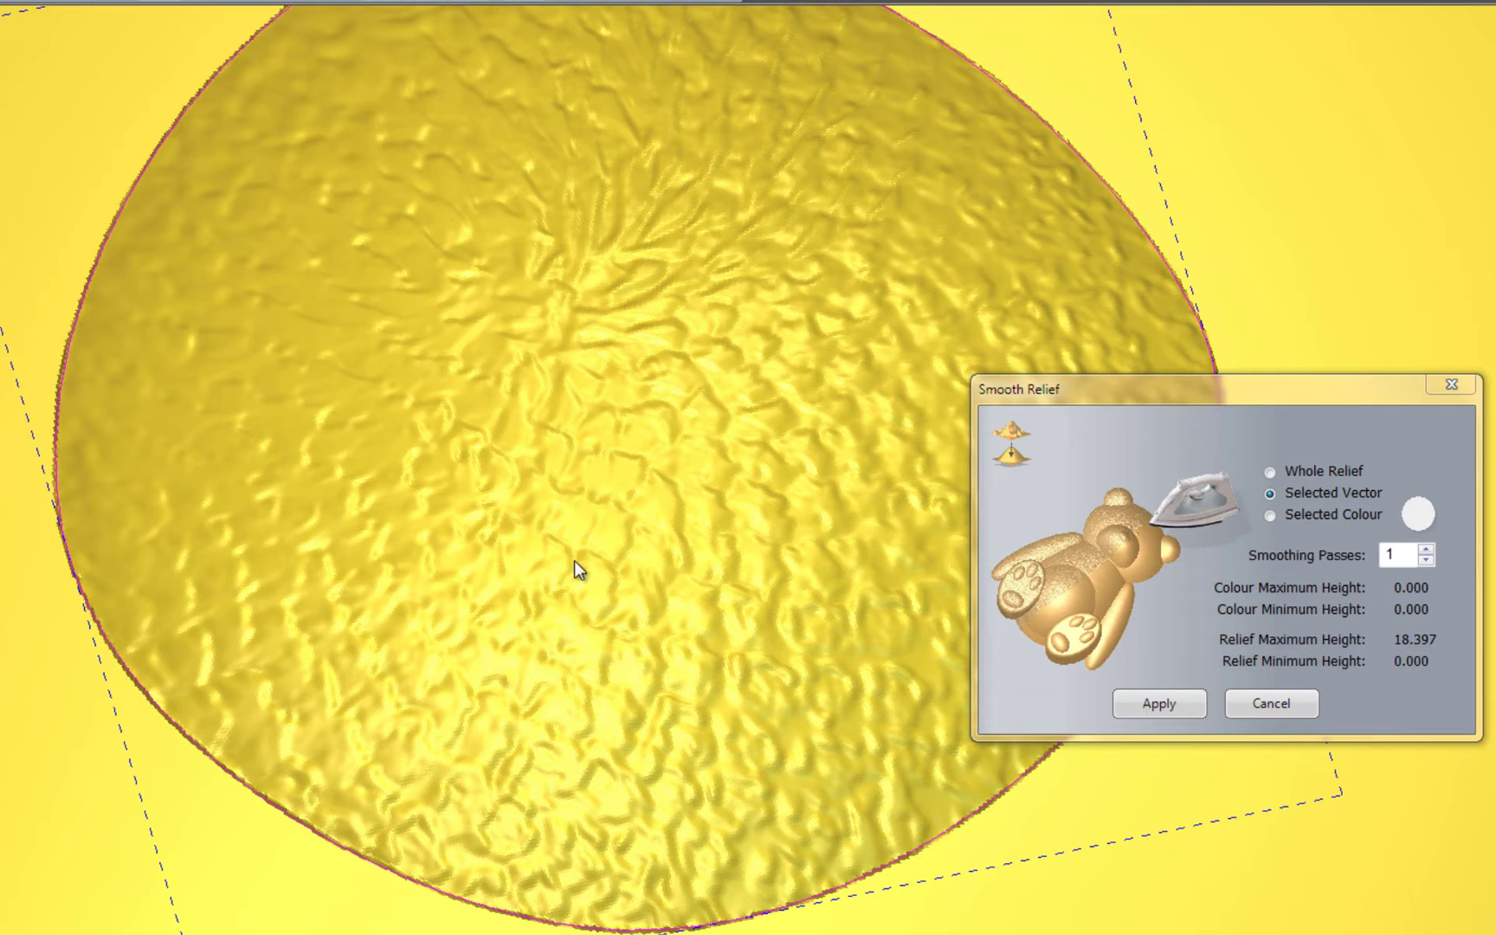
pyautogui.click(1450, 385)
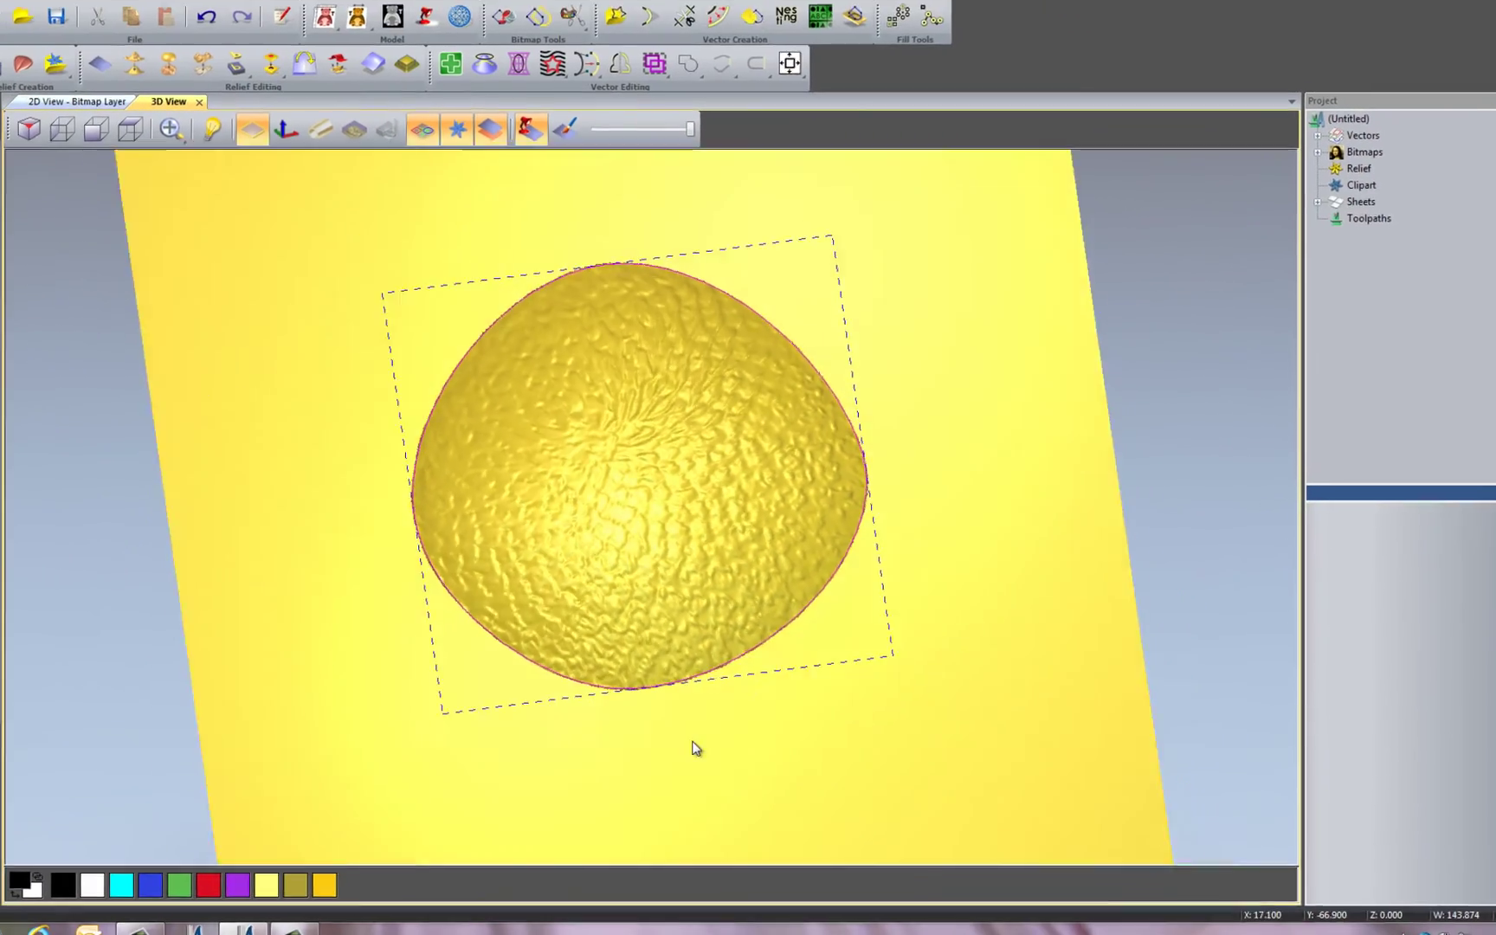
pyautogui.moveTo(695, 749); pyautogui.dragTo(700, 678)
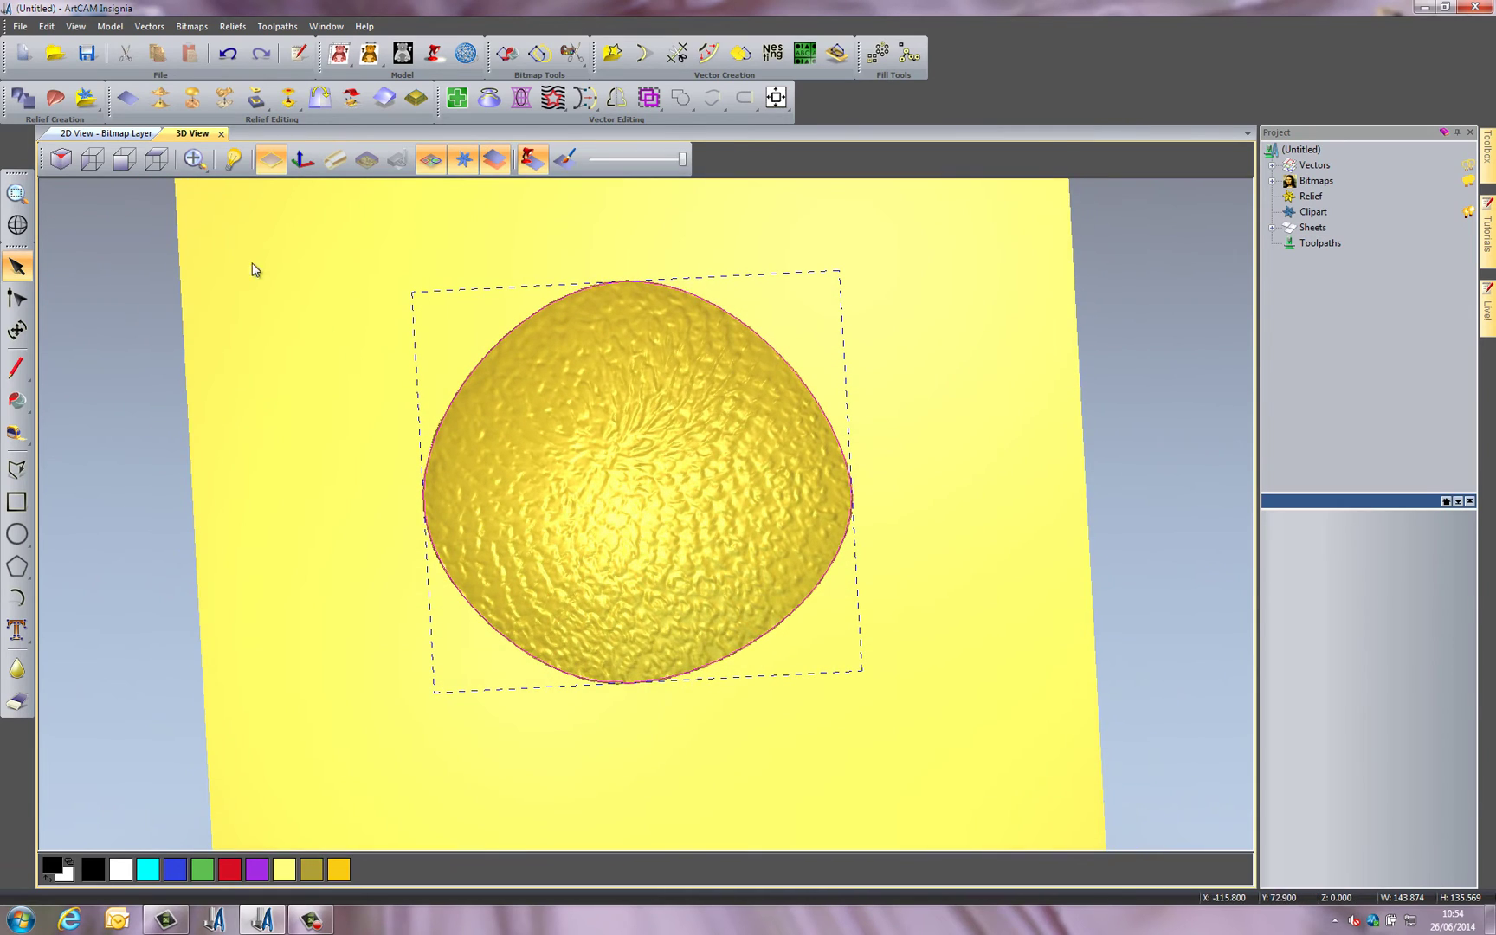
# Deselect the dome outline, add the relief to the Insignia Webinar Temp clipart library and rename the new clipart "Flower H..."
pyautogui.click(274, 374)
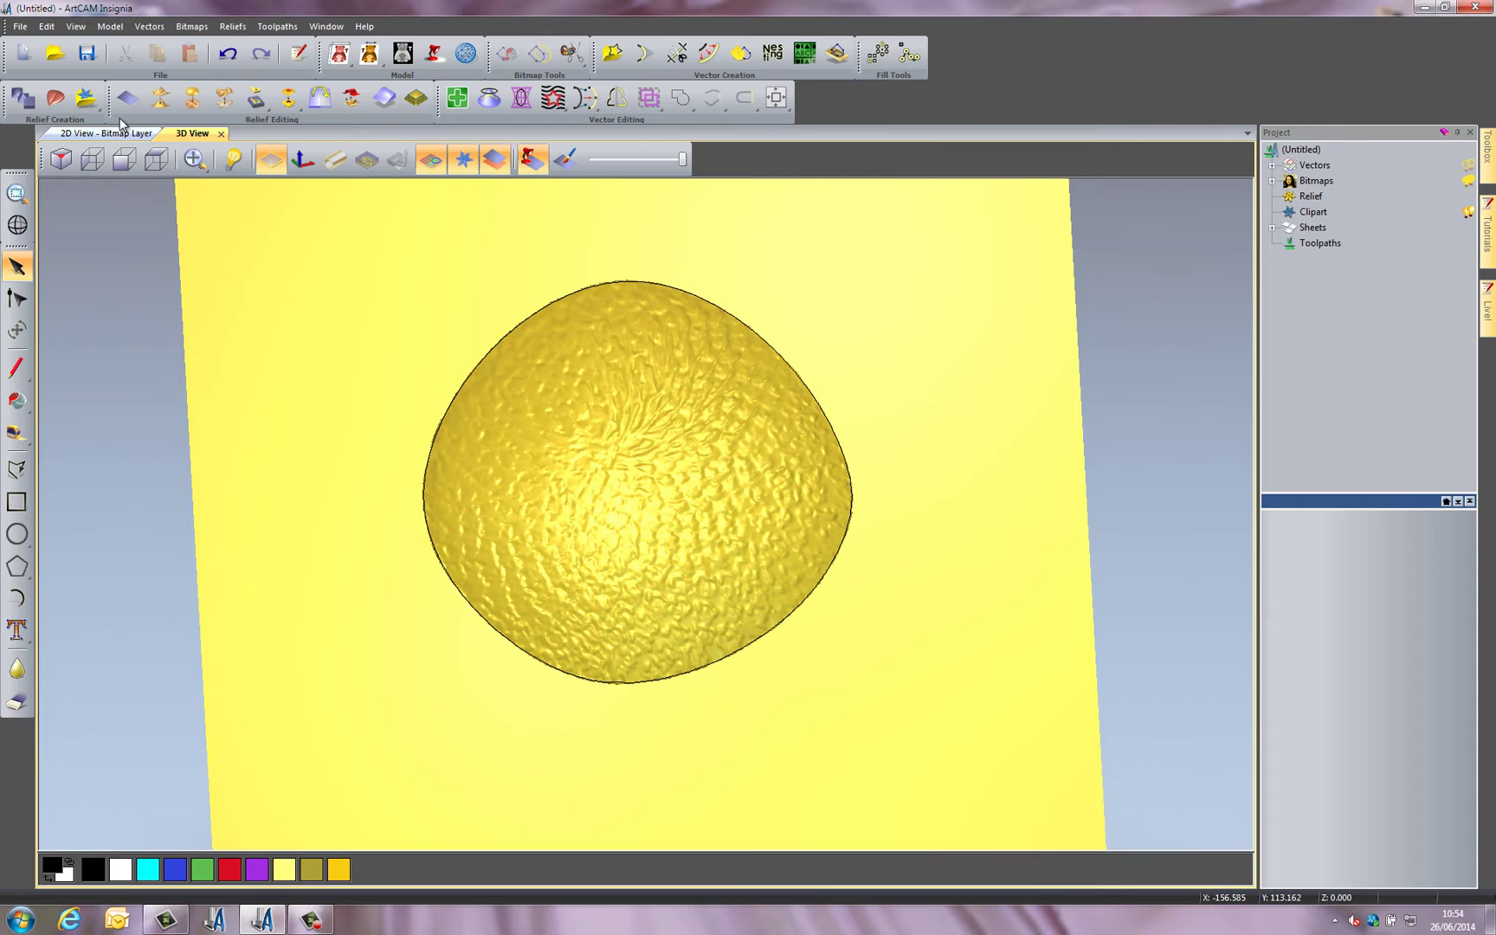
pyautogui.click(86, 97)
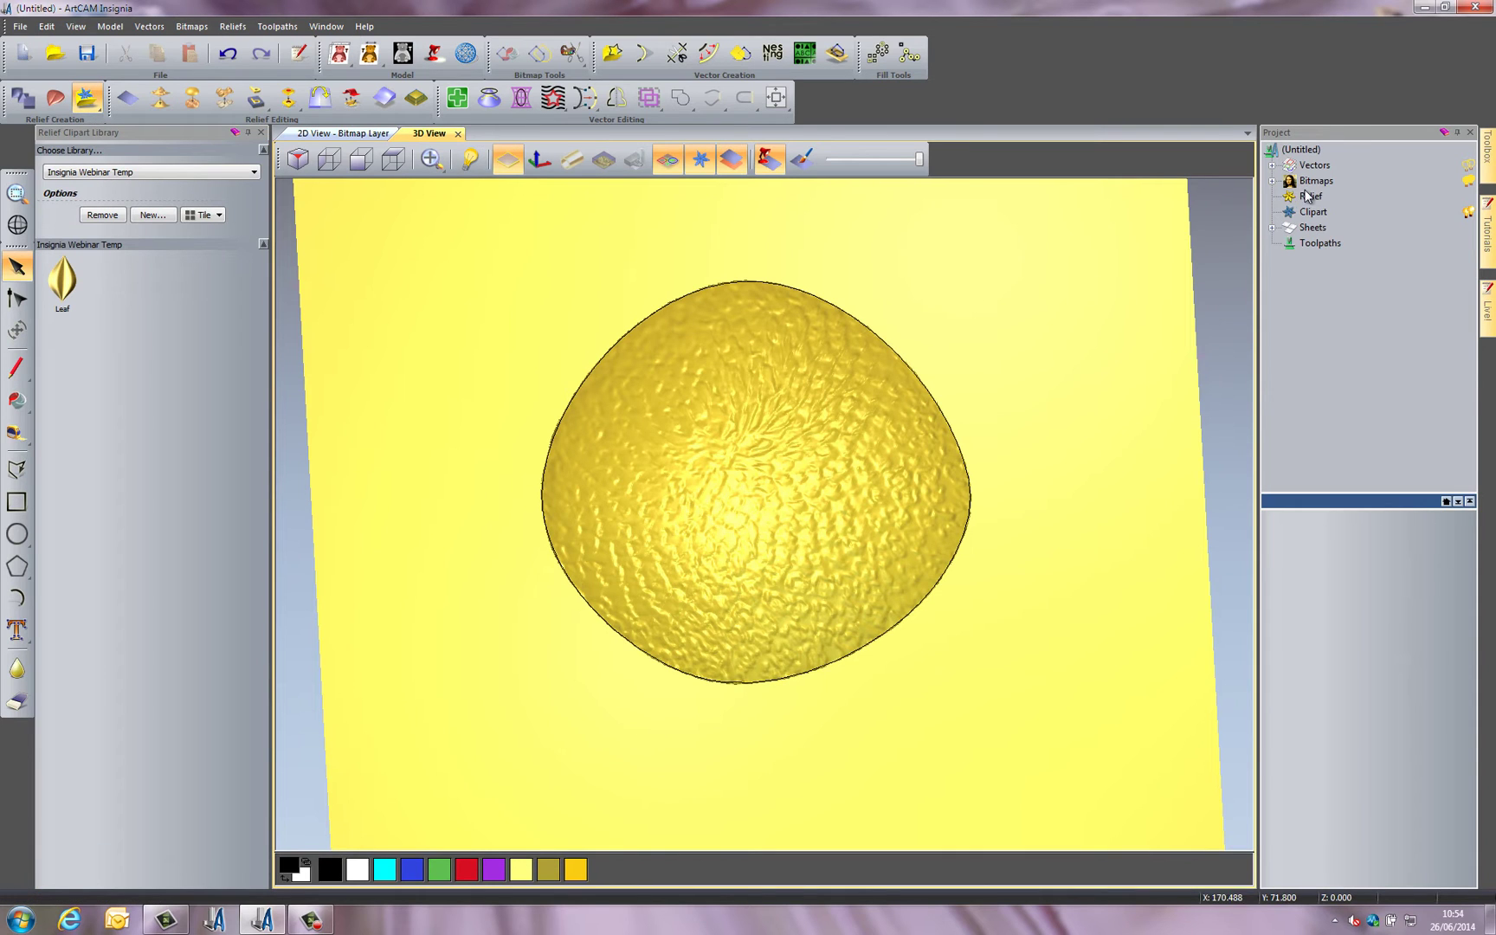
pyautogui.moveTo(1308, 197); pyautogui.dragTo(492, 269)
pyautogui.moveTo(156, 355); pyautogui.dragTo(155, 355)
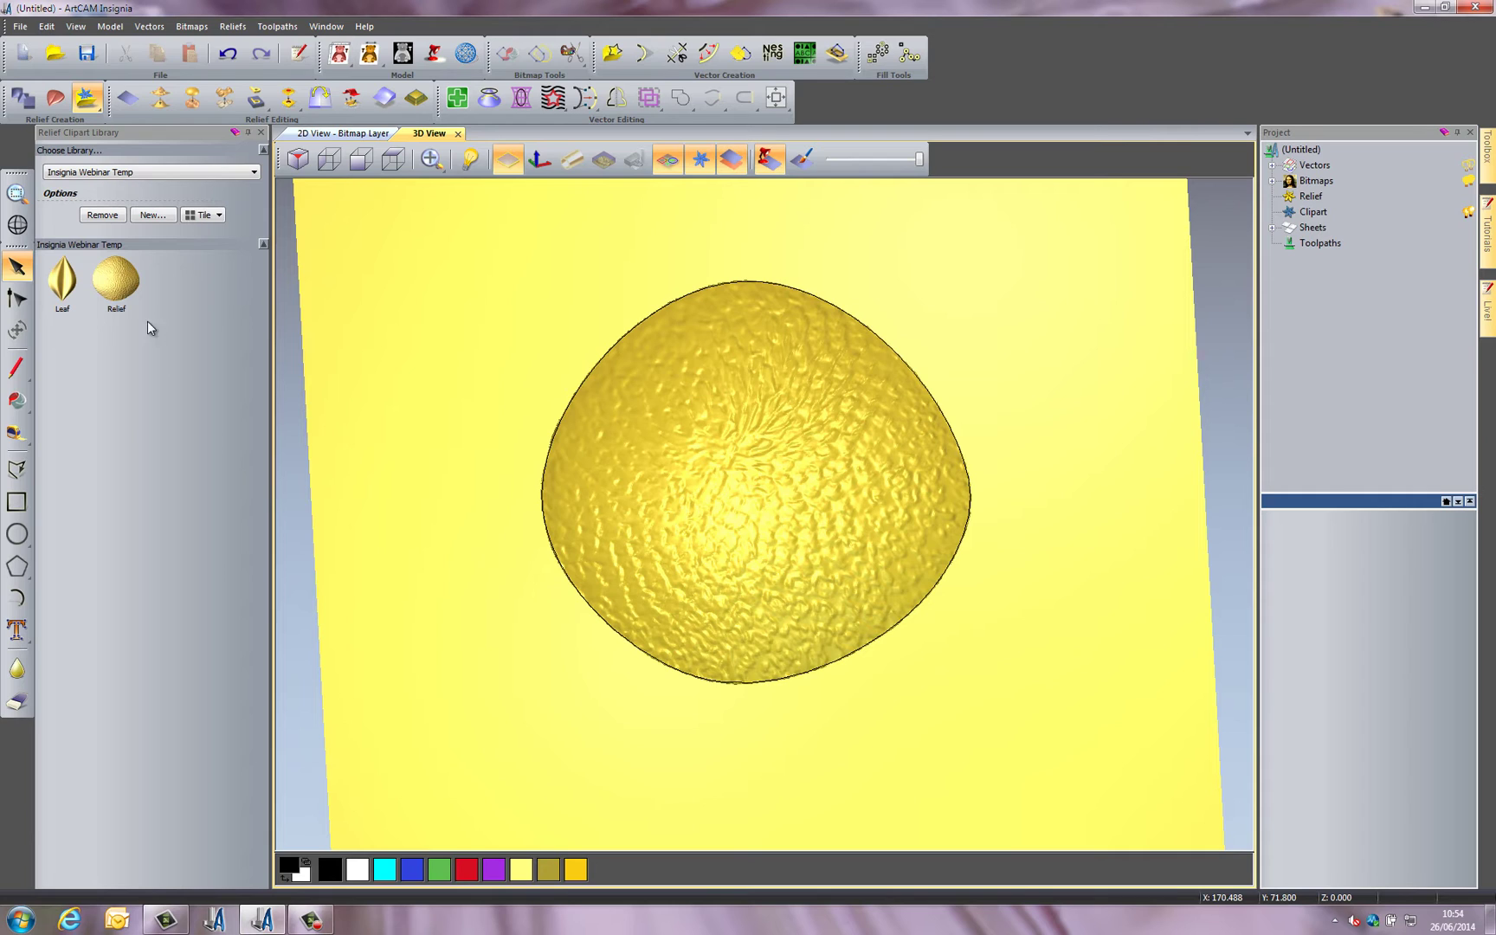
pyautogui.rightClick(124, 277)
pyautogui.click(171, 306)
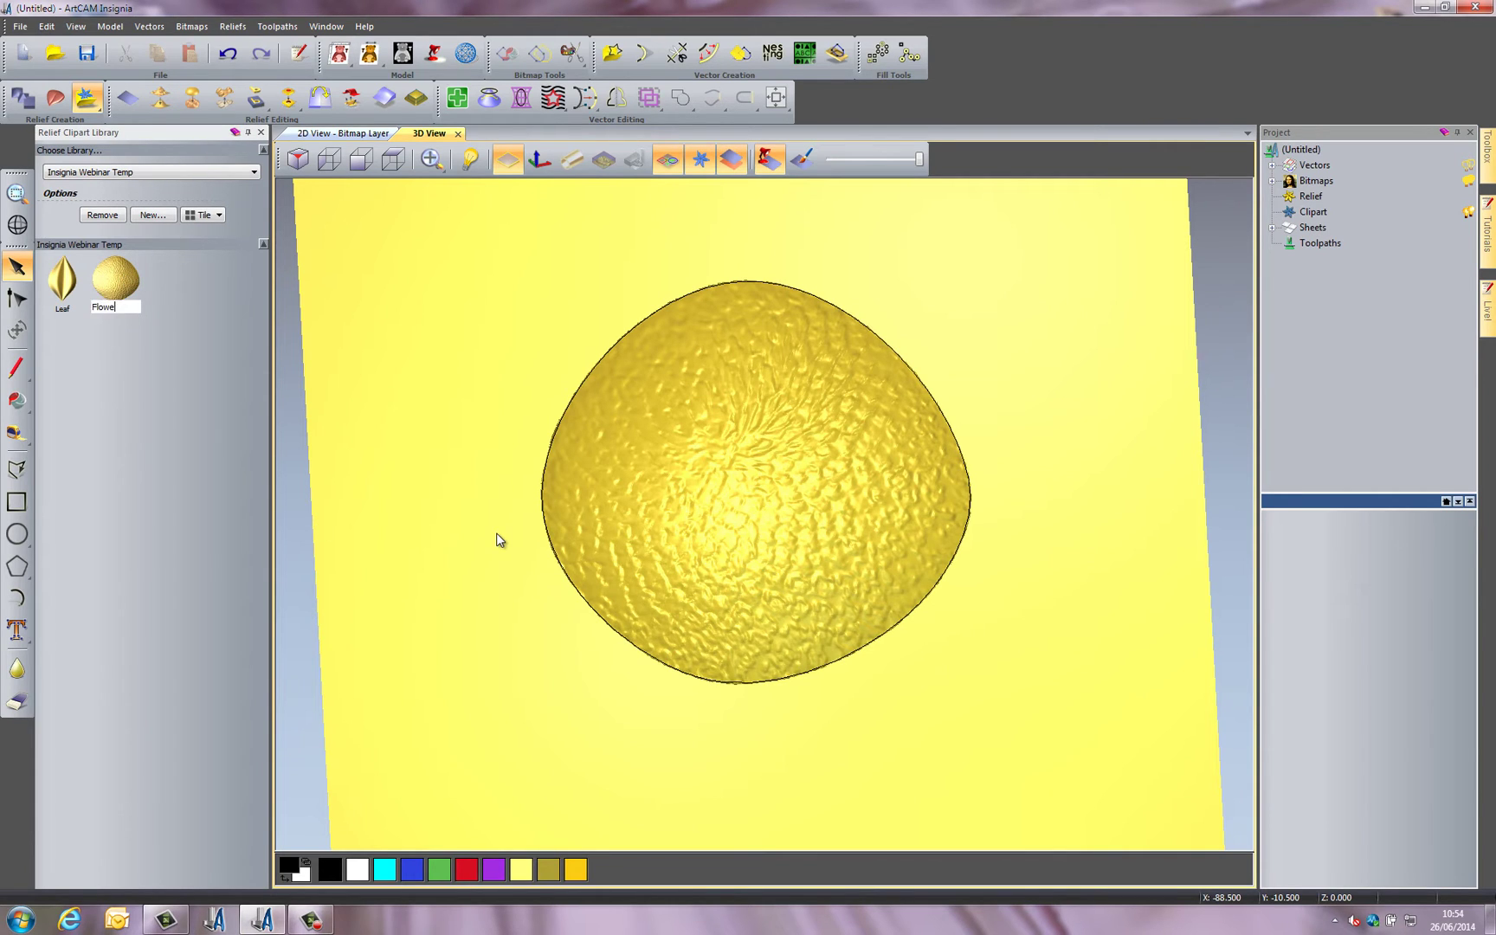
pyautogui.press('Return')
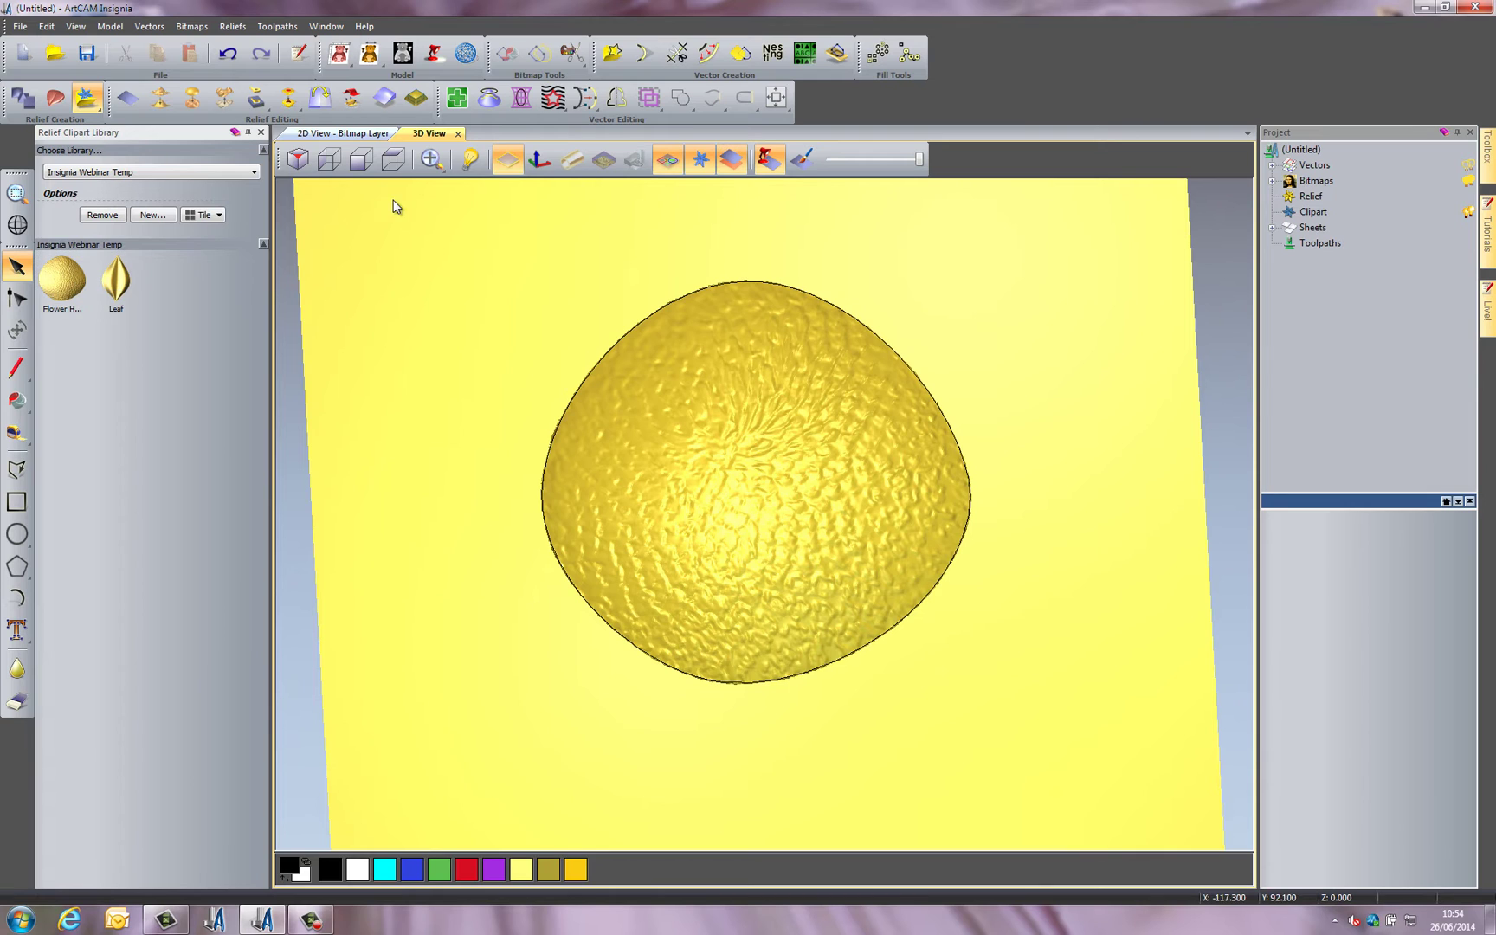
# Reset the whole relief to a flat surface and delete the dome outline vector
pyautogui.click(394, 158)
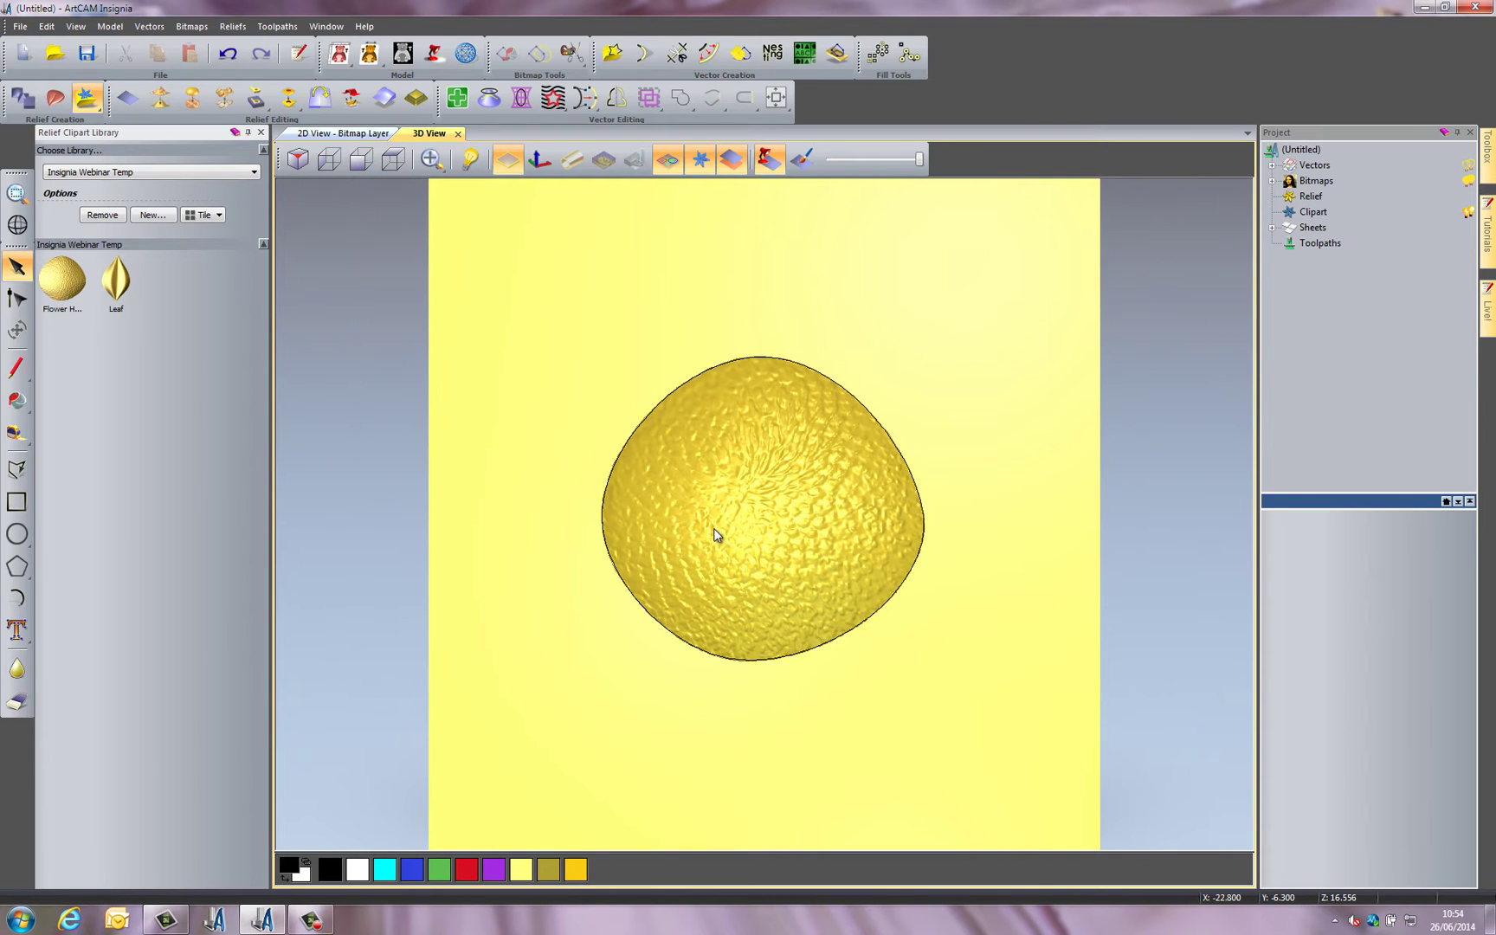
pyautogui.scroll(-2, 715, 527)
pyautogui.scroll(1, 722, 537)
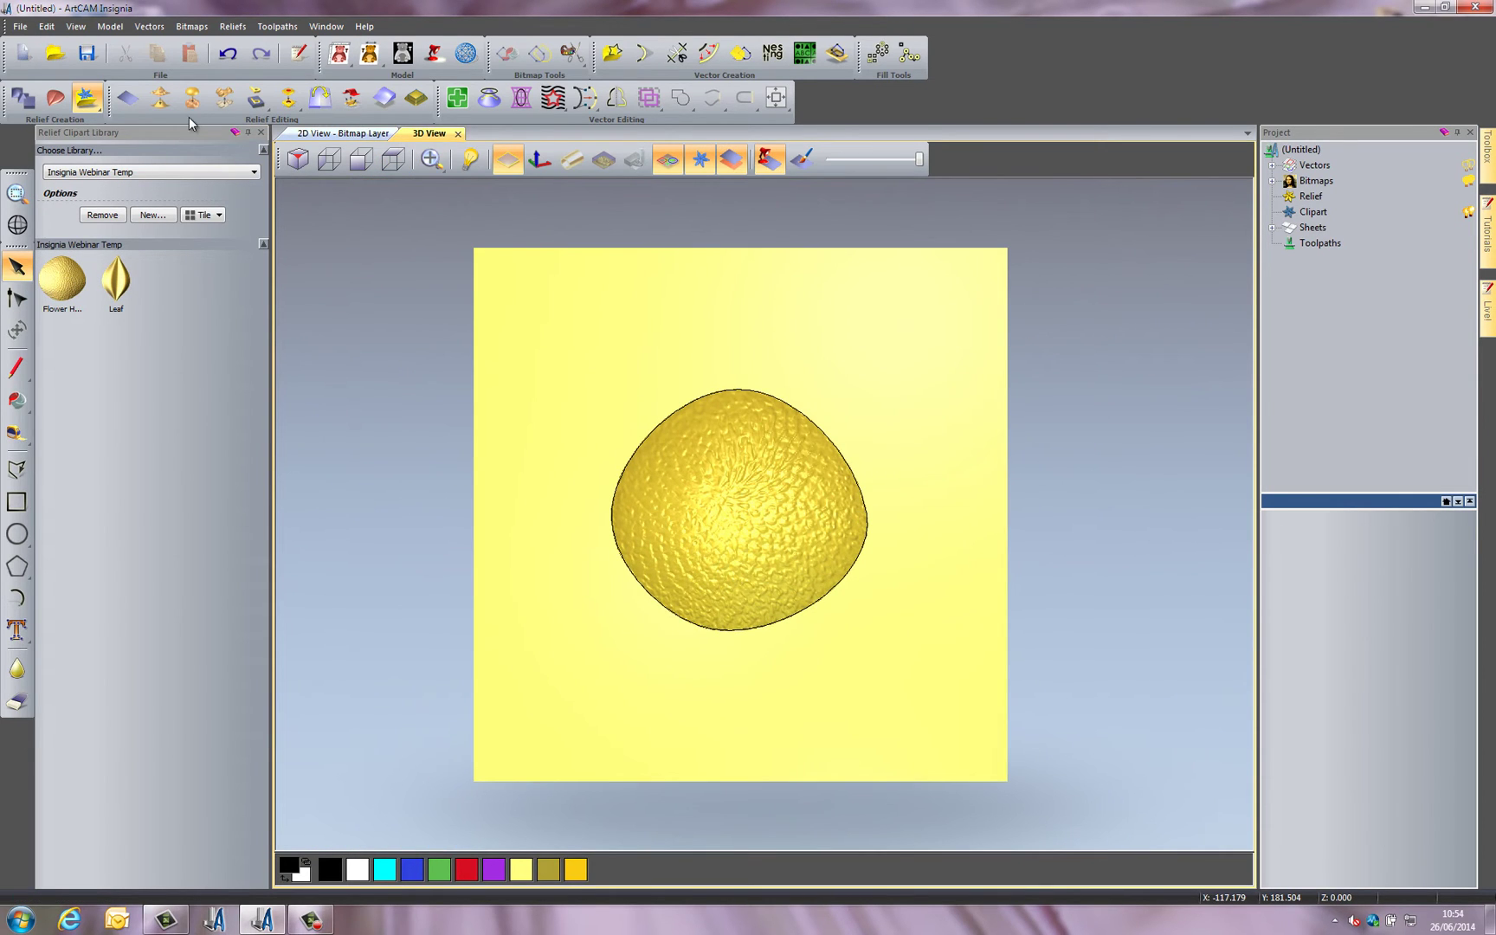
pyautogui.click(128, 98)
pyautogui.click(665, 428)
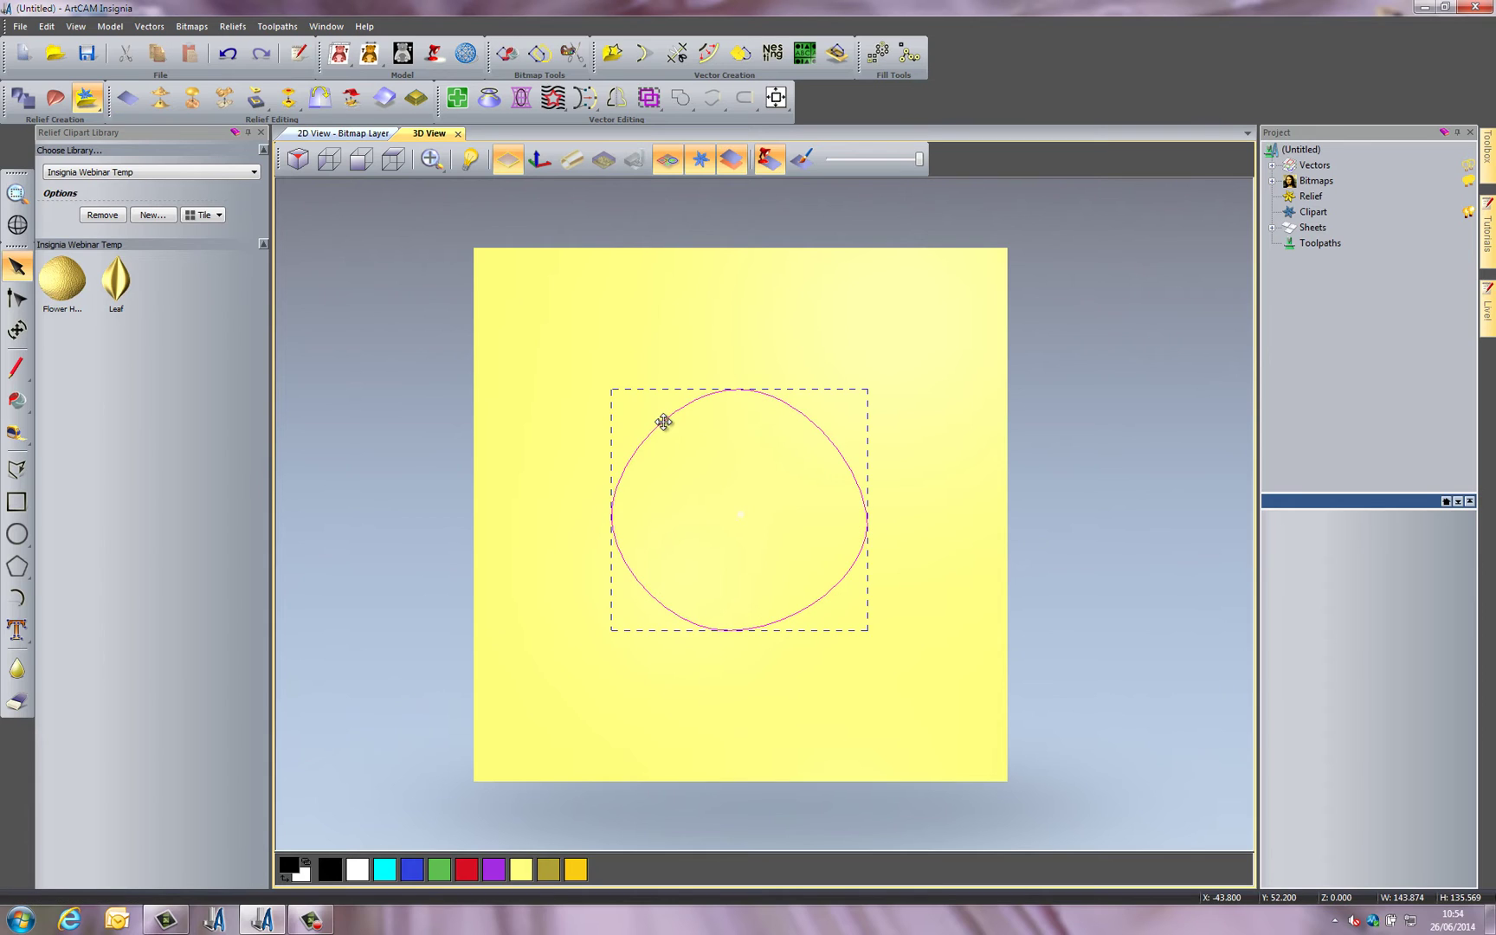
pyautogui.press('Delete')
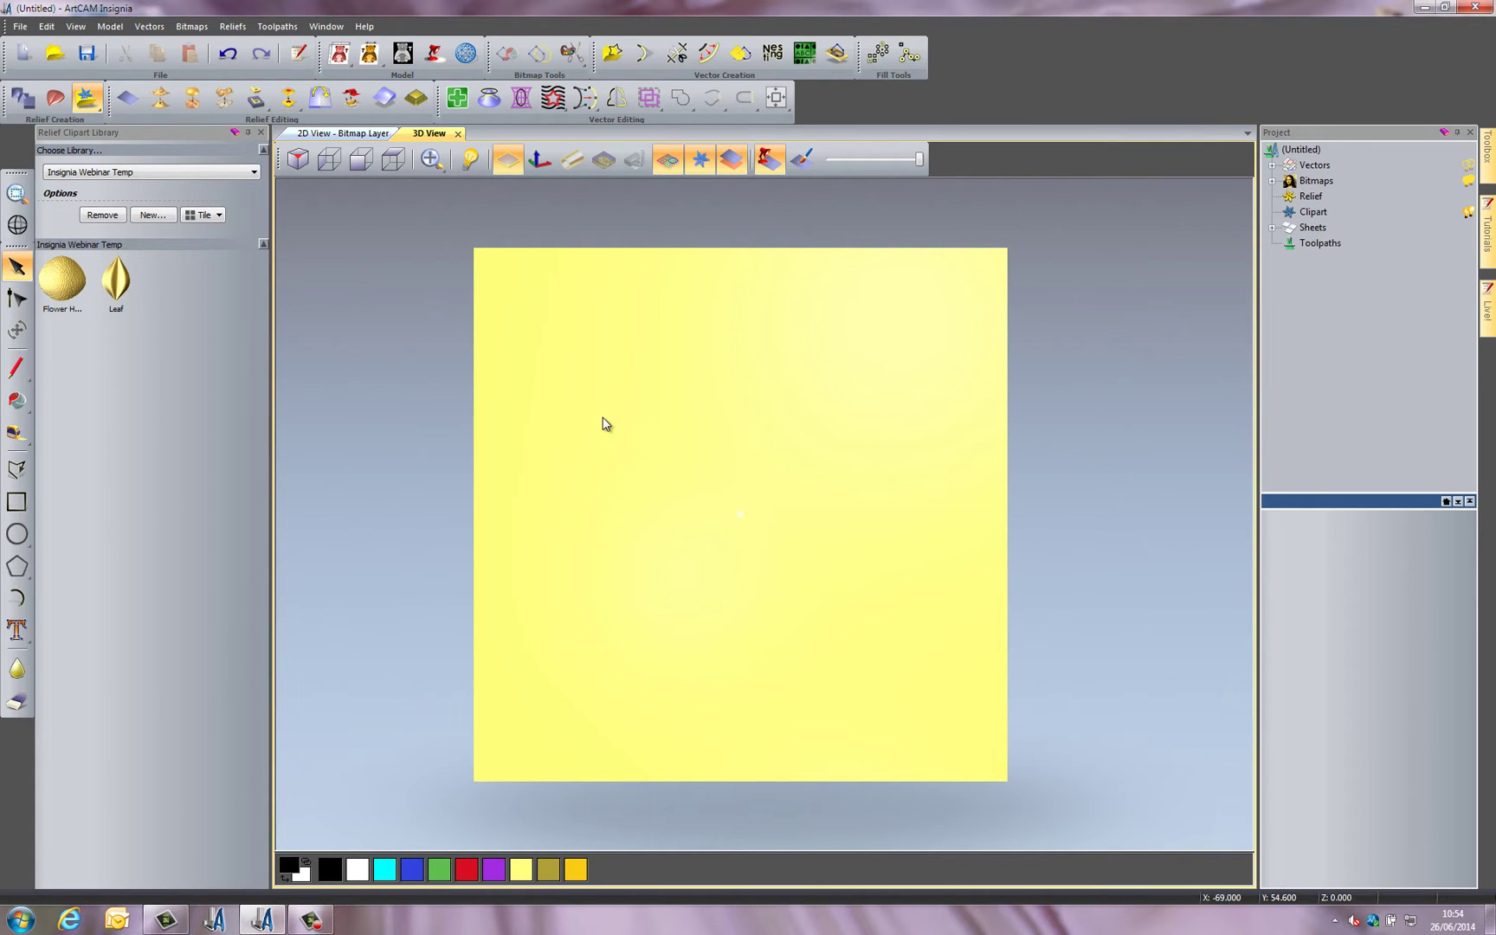
# Place the stored flower dome clipart on the blank relief and centre it in the model
pyautogui.moveTo(61, 279); pyautogui.dragTo(748, 539)
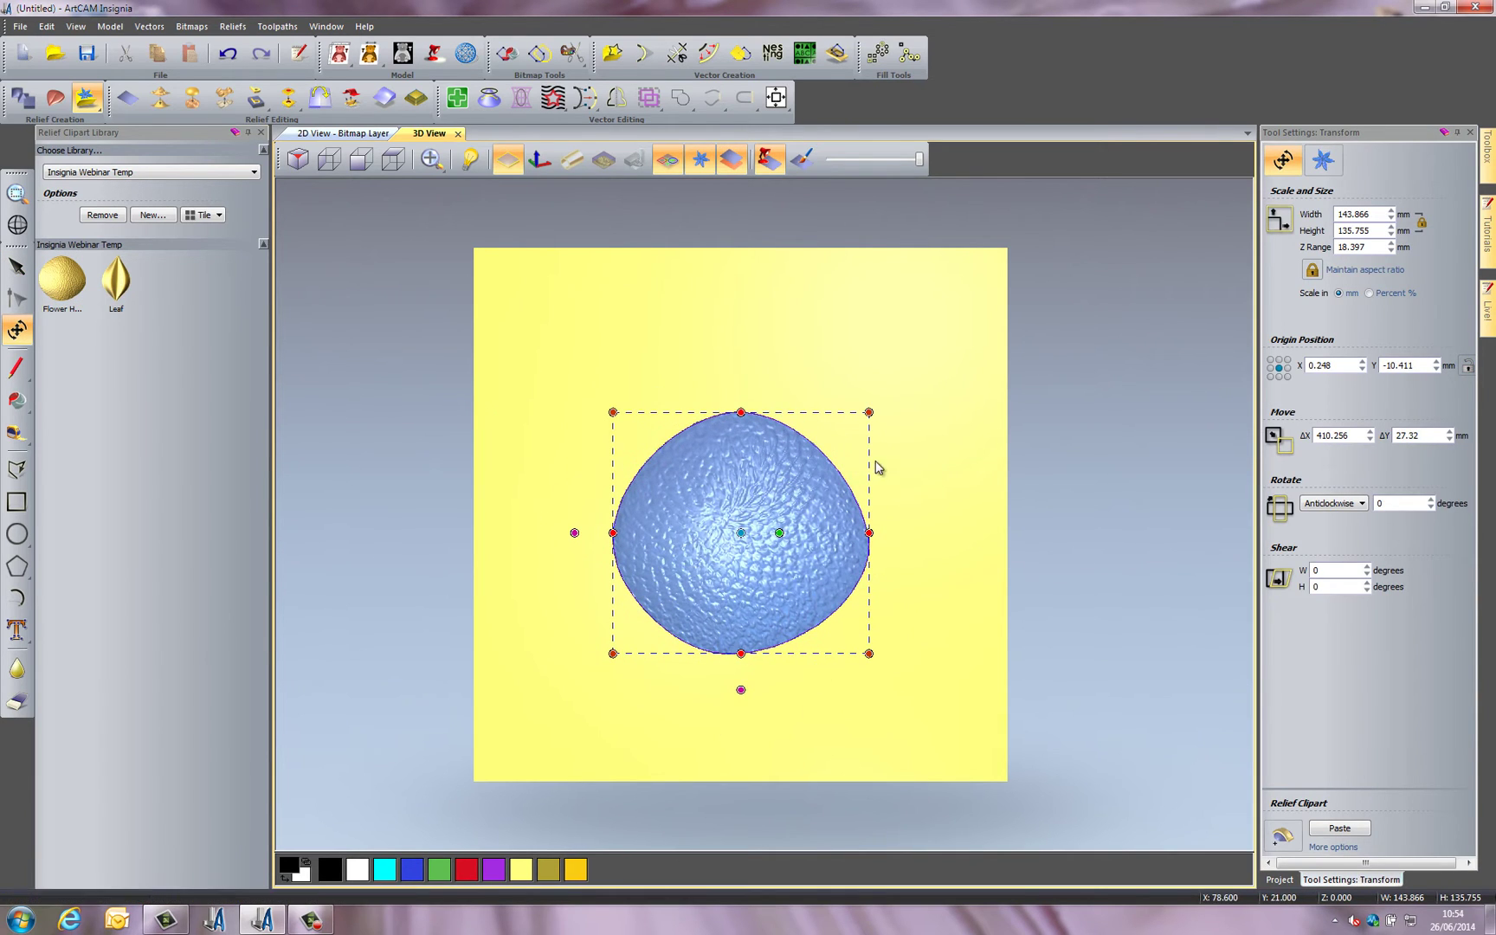
pyautogui.click(776, 97)
pyautogui.press('Escape')
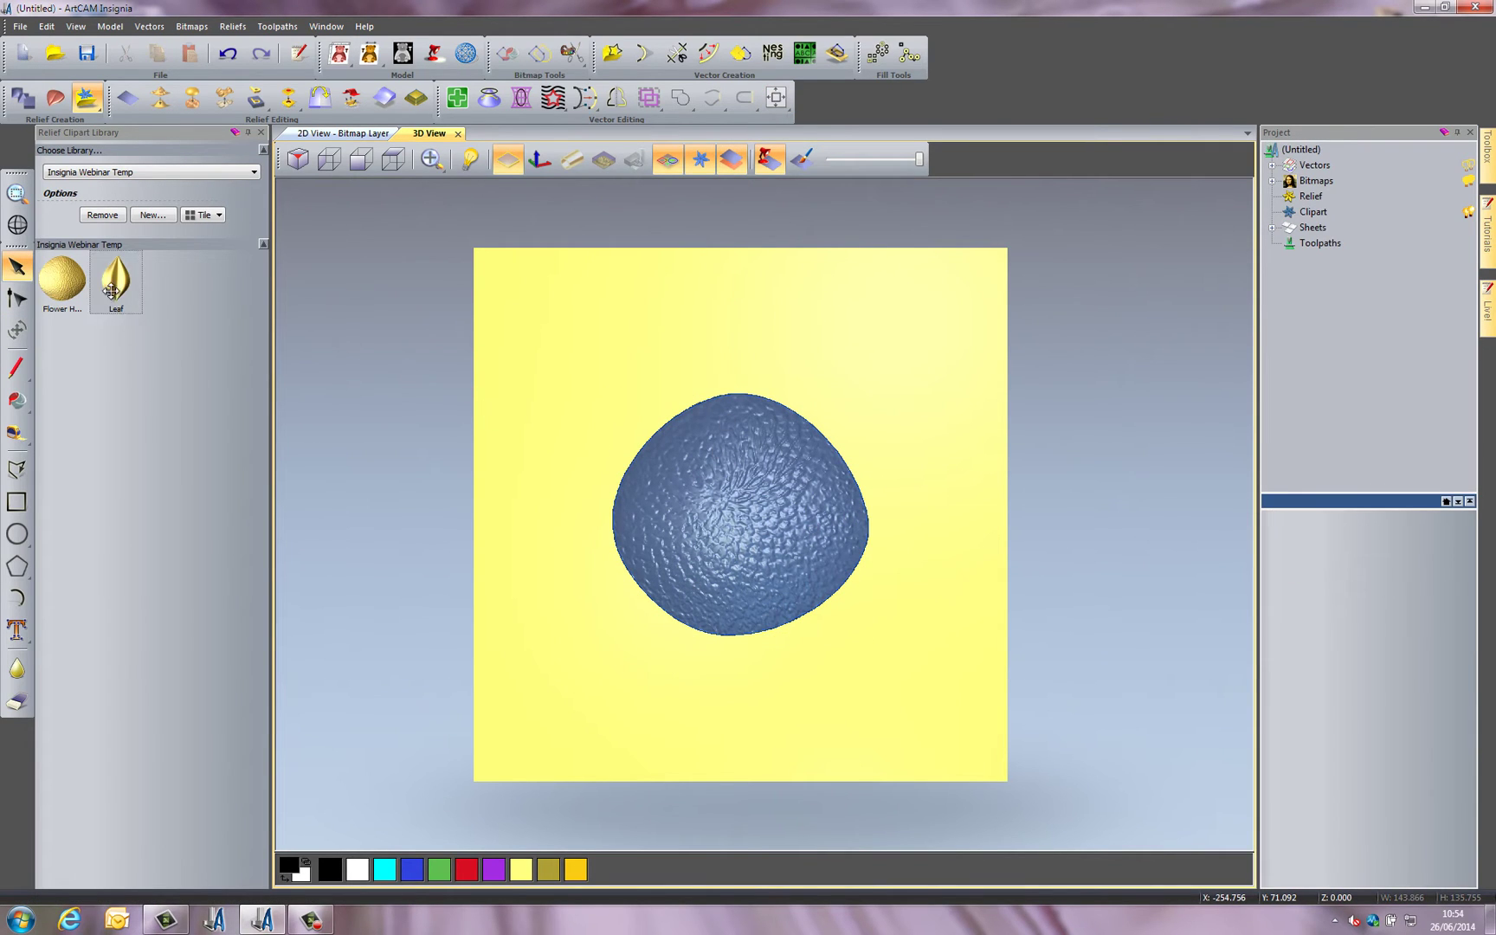
# Place the Leaf clipart beside the dome and narrow it to about 38 mm wide
pyautogui.moveTo(116, 279); pyautogui.dragTo(602, 466)
pyautogui.scroll(1, 564, 463)
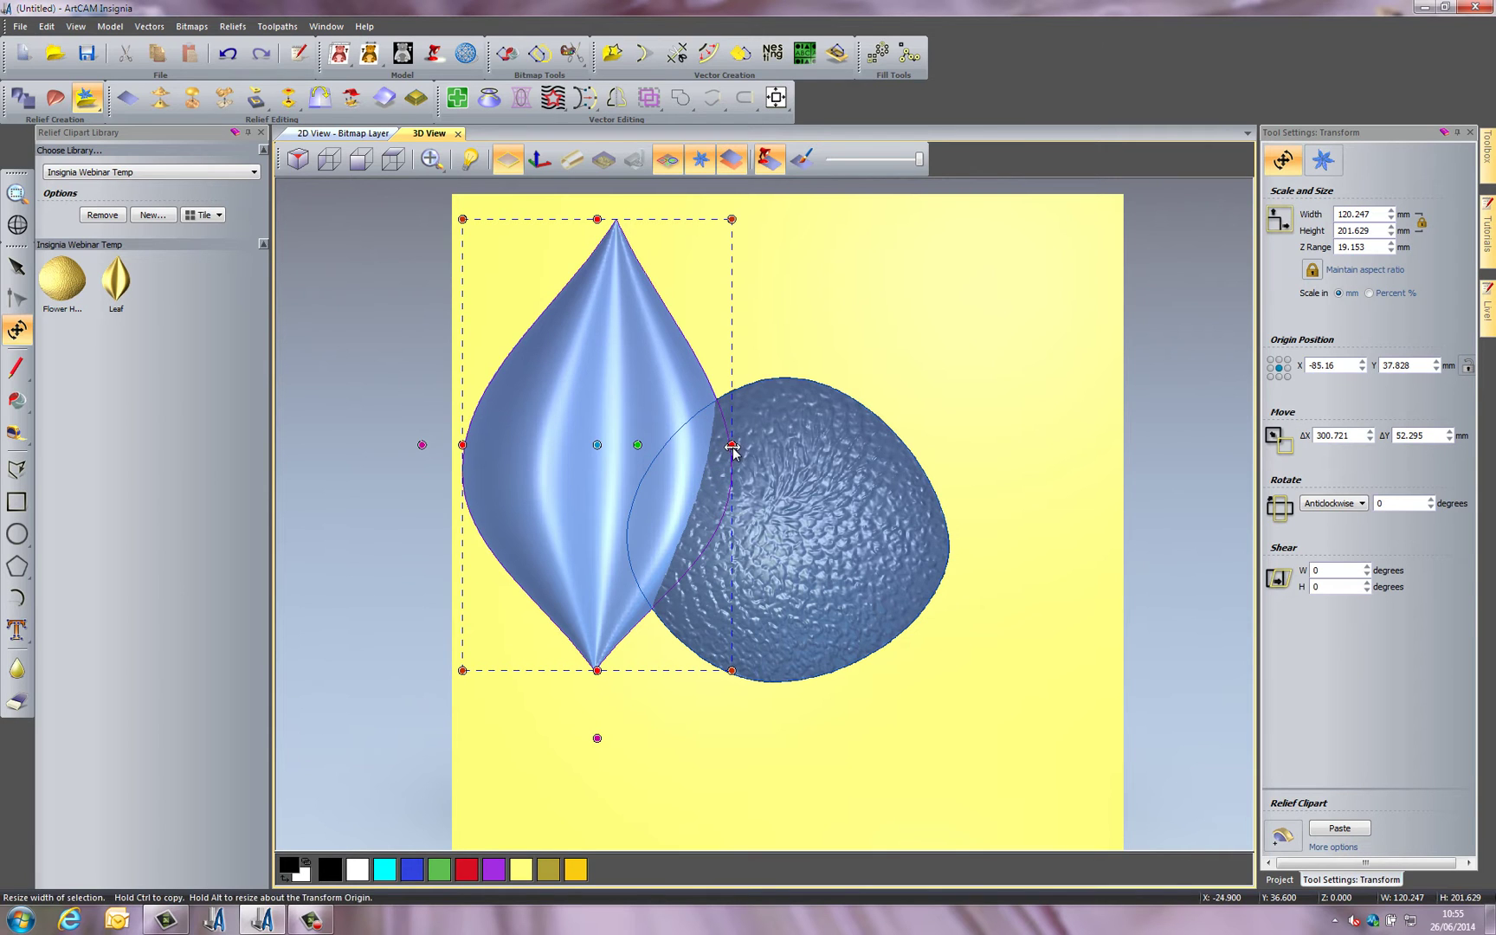
pyautogui.moveTo(713, 449); pyautogui.dragTo(548, 446)
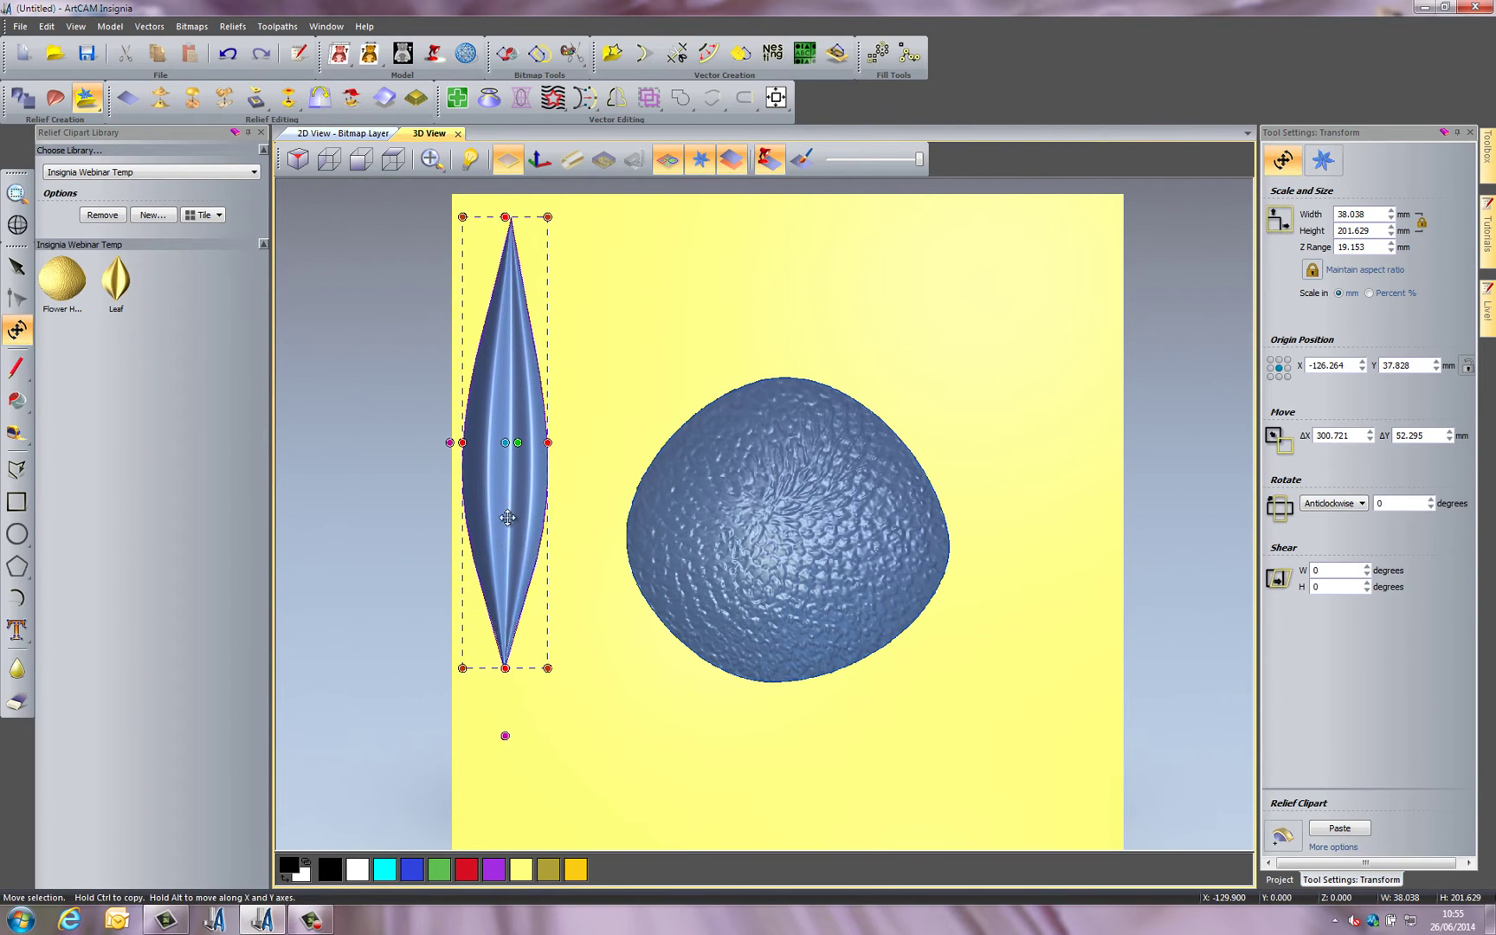
# Move the petal above the dome with its lower tip near the dome's centre, and narrow it to about 27 mm
pyautogui.moveTo(507, 518); pyautogui.dragTo(811, 357)
pyautogui.scroll(-1, 728, 264)
pyautogui.scroll(1, 749, 356)
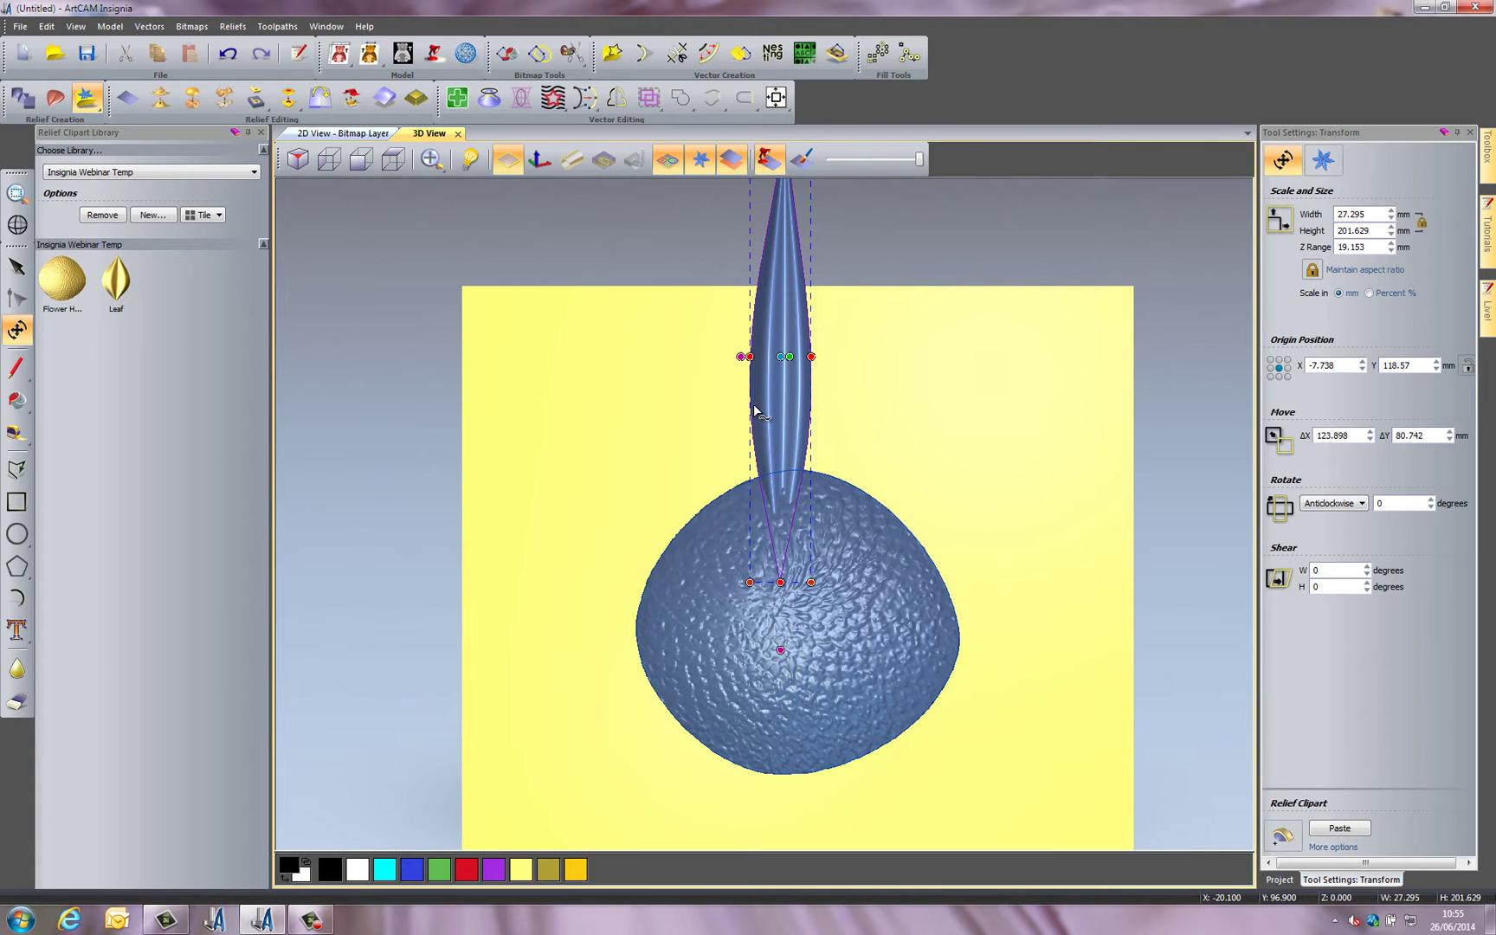
pyautogui.moveTo(770, 409); pyautogui.dragTo(783, 410)
# Compare the petal and dome heights from the side, and set the petal's Z range to 10 mm
pyautogui.scroll(5, 784, 520)
pyautogui.moveTo(784, 519); pyautogui.dragTo(799, 347, button='middle')
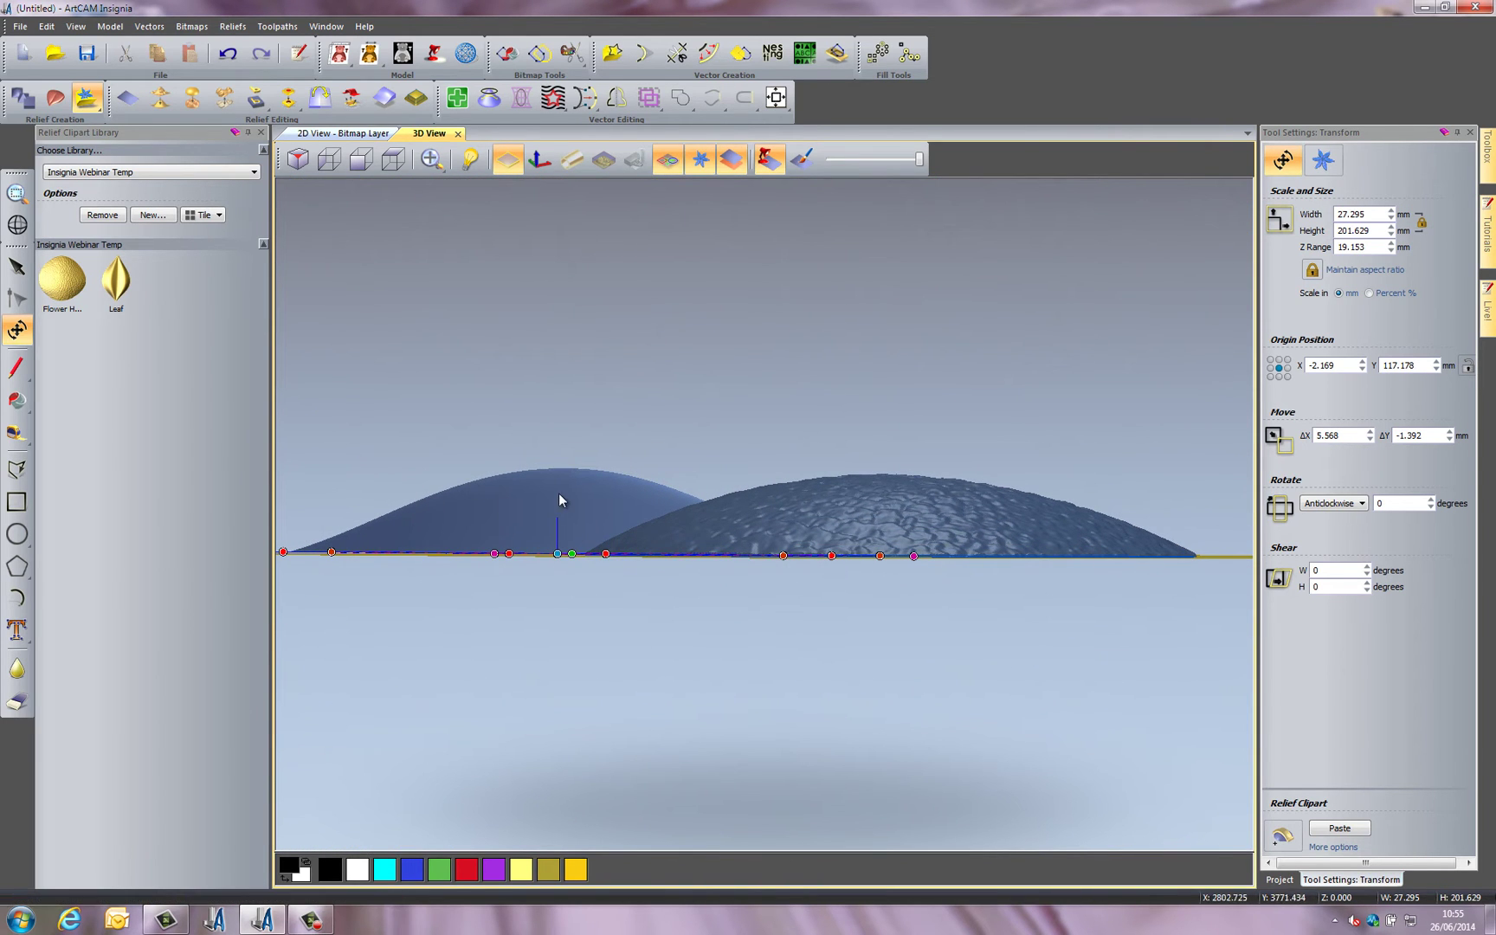
pyautogui.doubleClick(1374, 246)
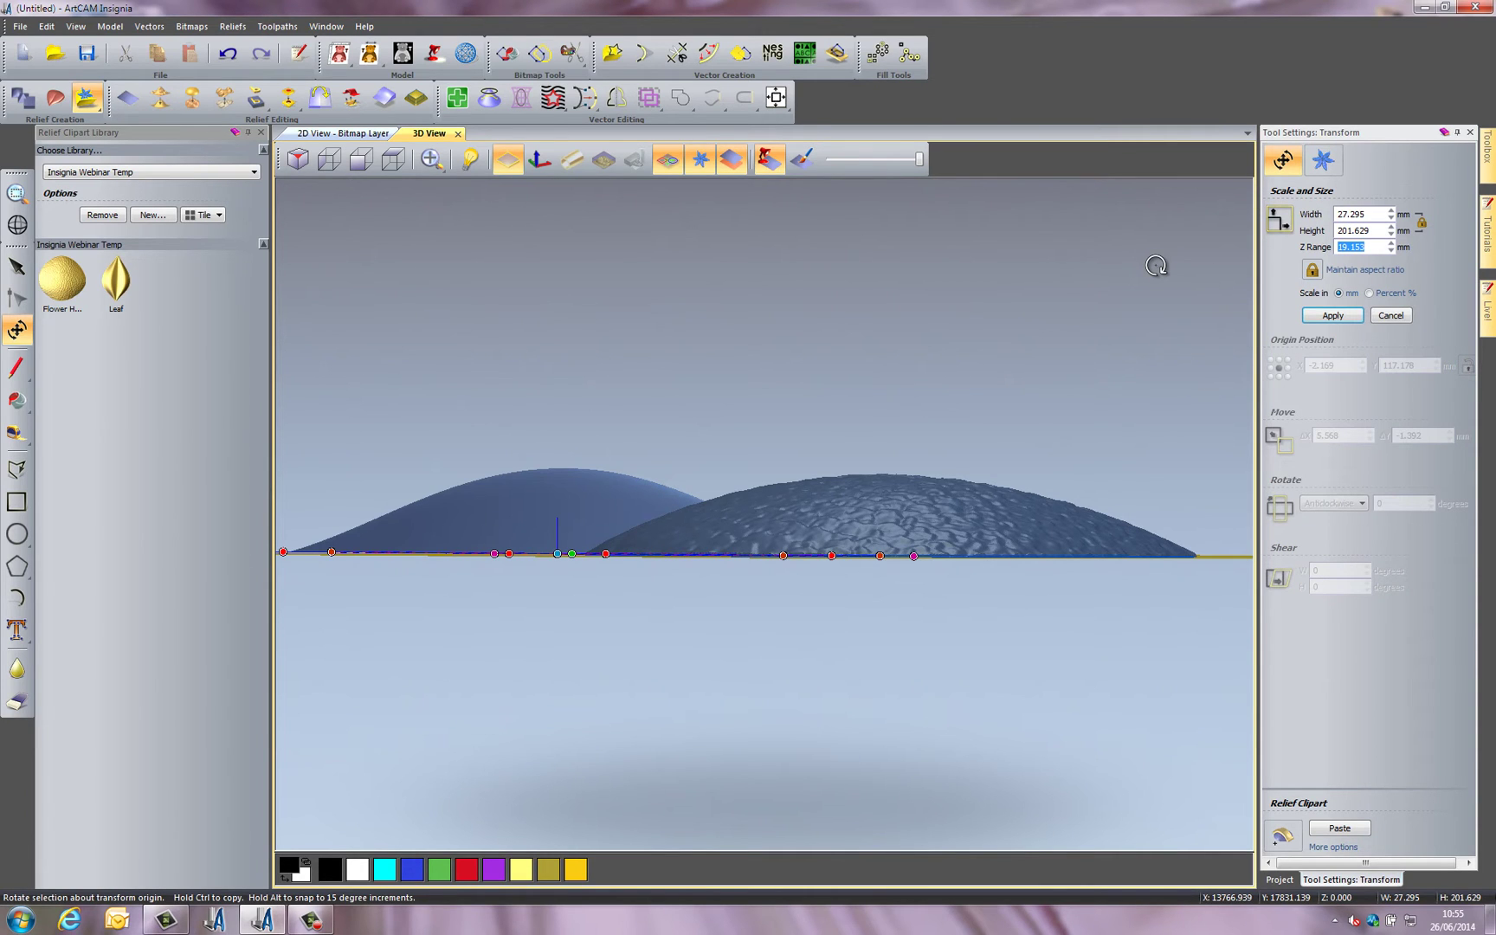
pyautogui.click(1332, 315)
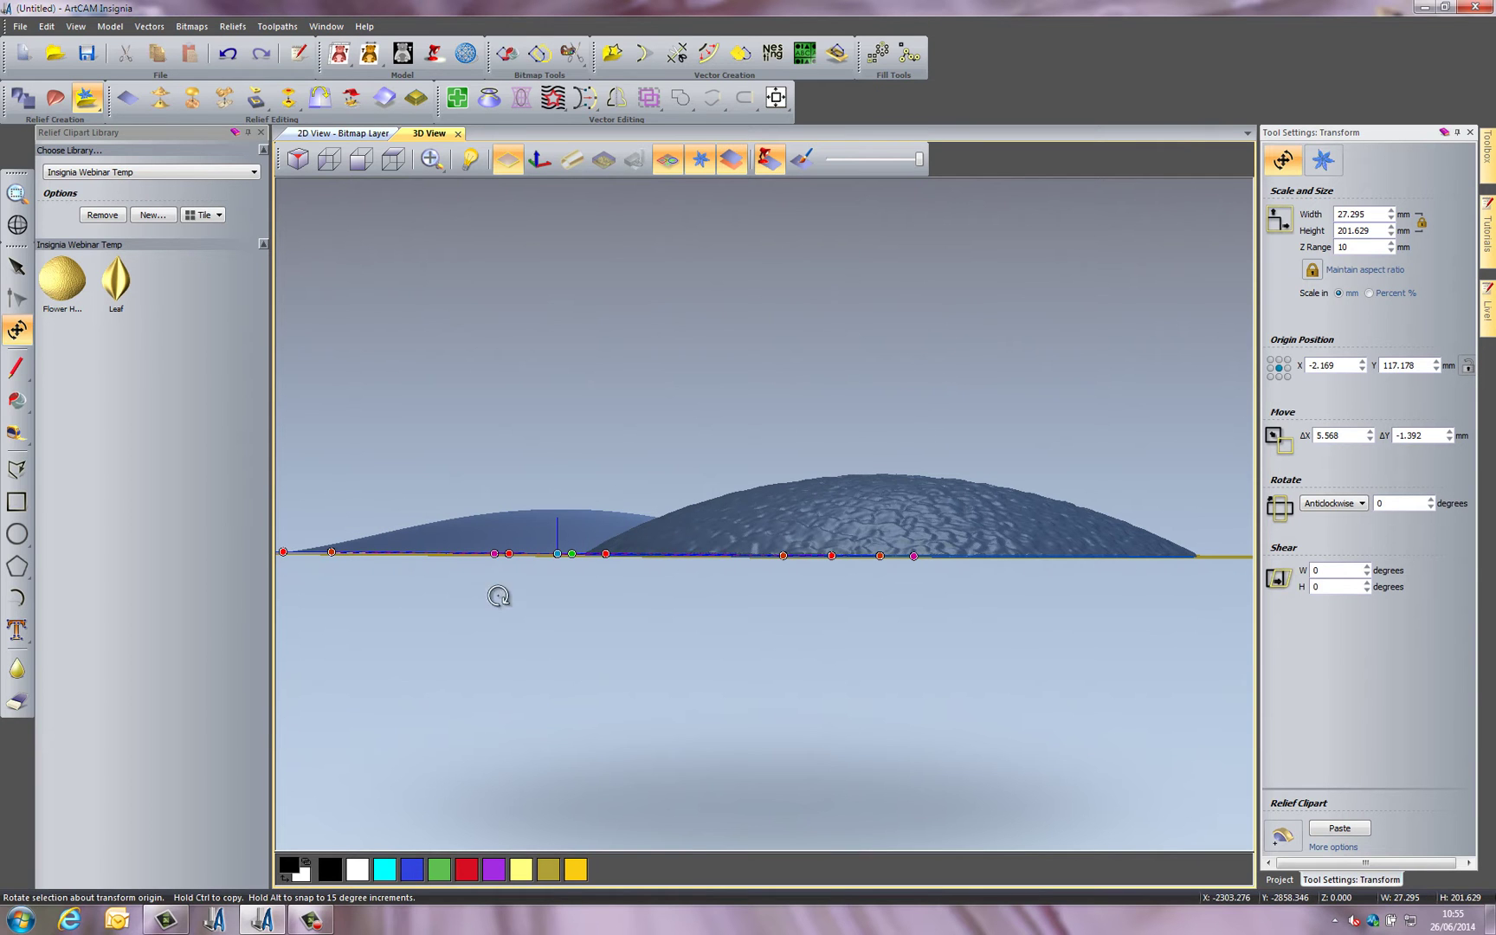
pyautogui.moveTo(912, 474); pyautogui.dragTo(779, 675)
pyautogui.click(393, 159)
pyautogui.scroll(4, 624, 717)
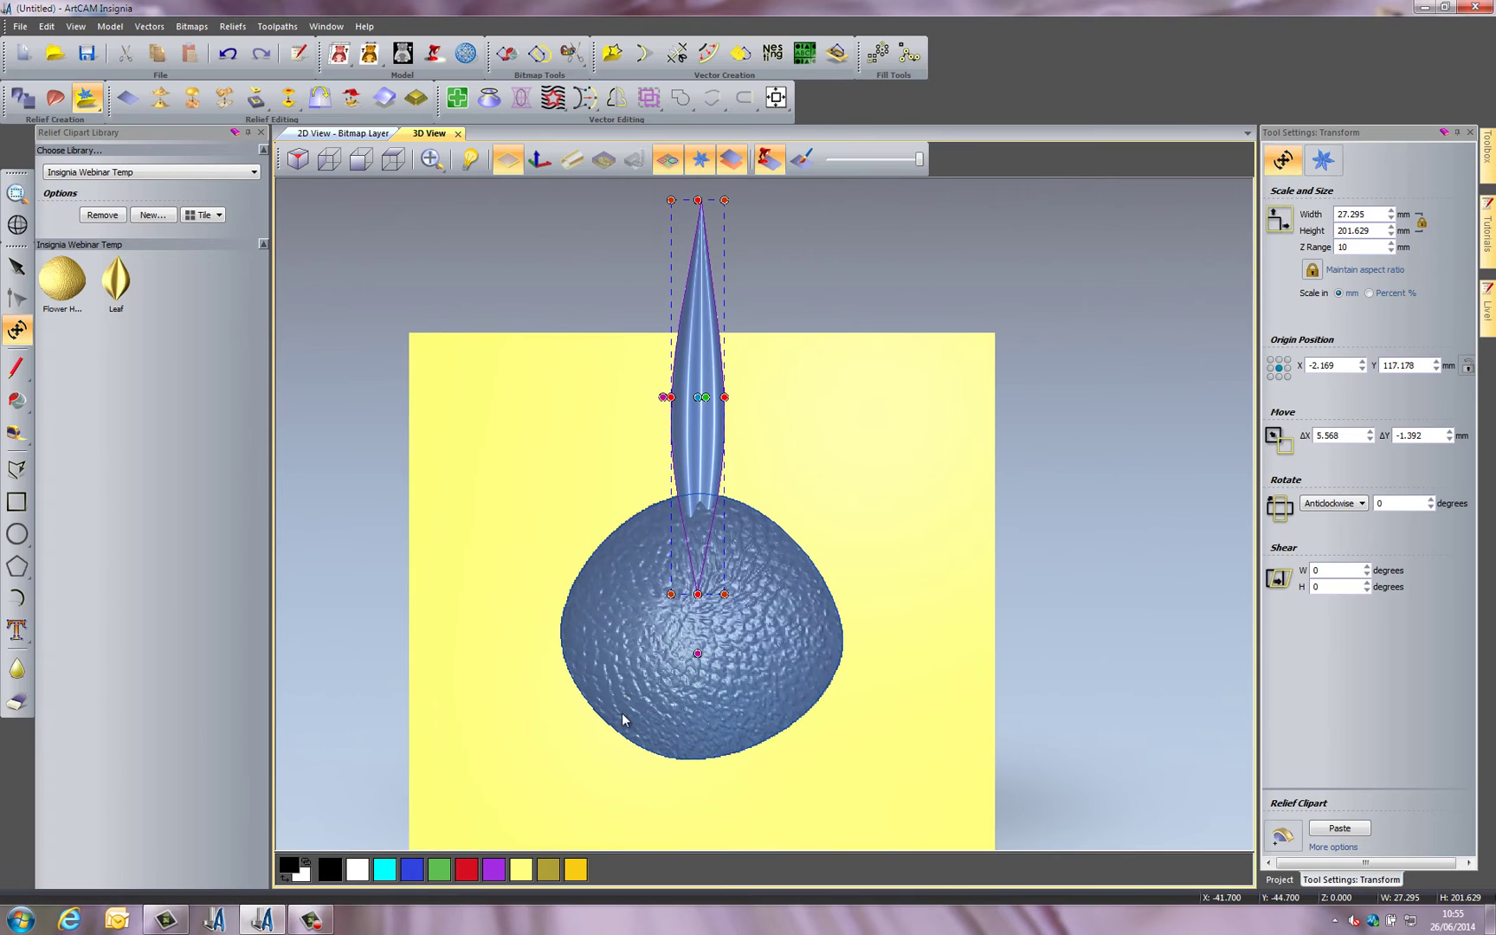
# Shorten the petal from its outer tip to about 169 mm high
pyautogui.scroll(-2, 647, 602)
pyautogui.scroll(1, 812, 594)
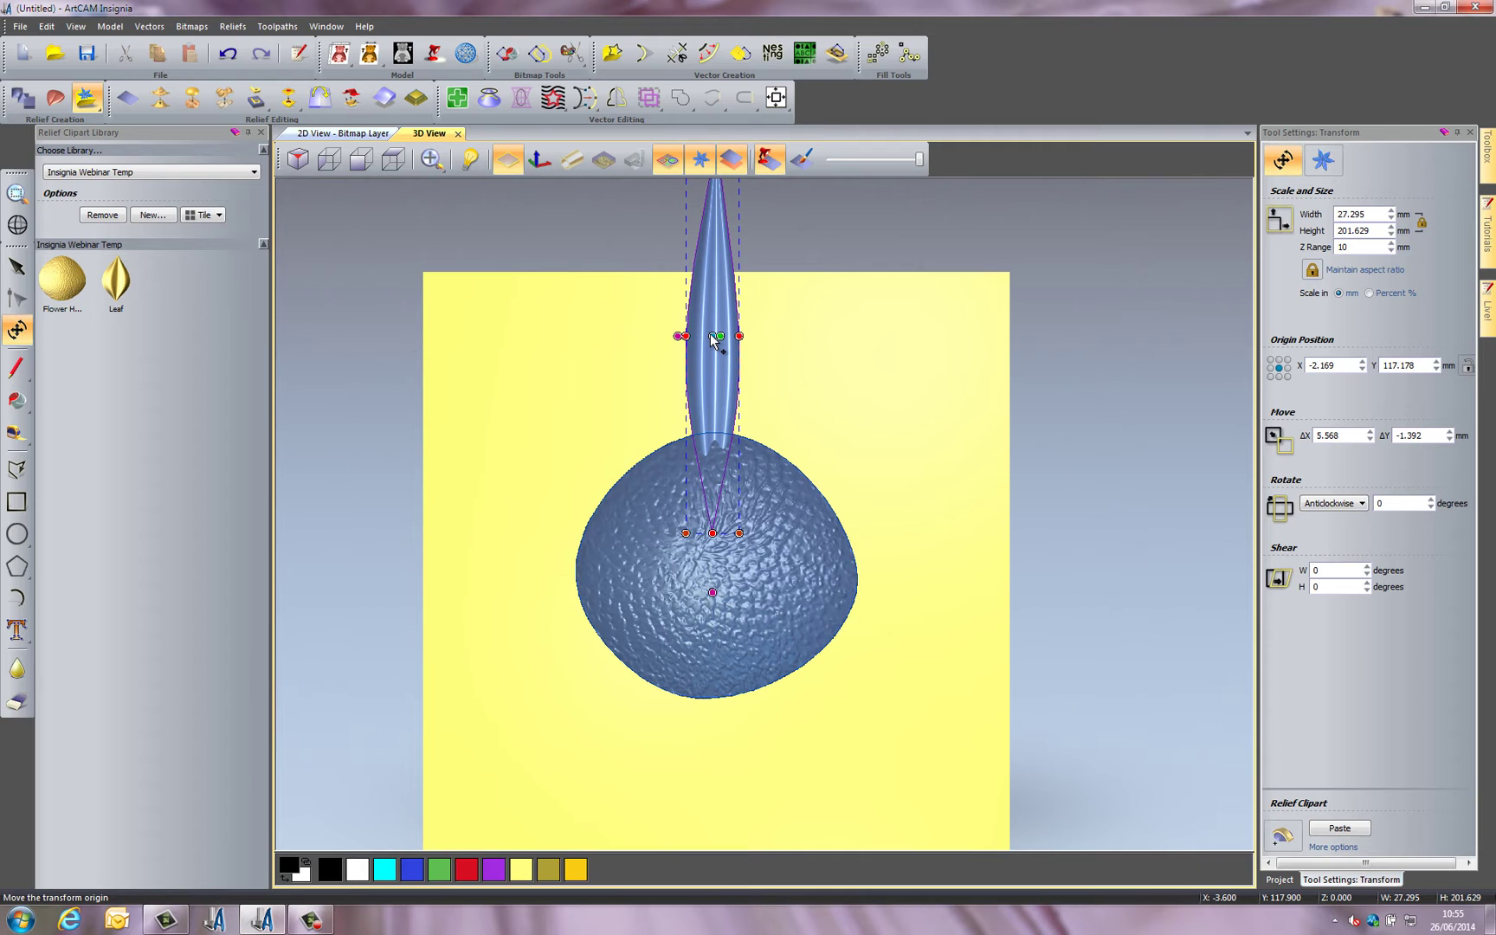
pyautogui.scroll(-1, 710, 326)
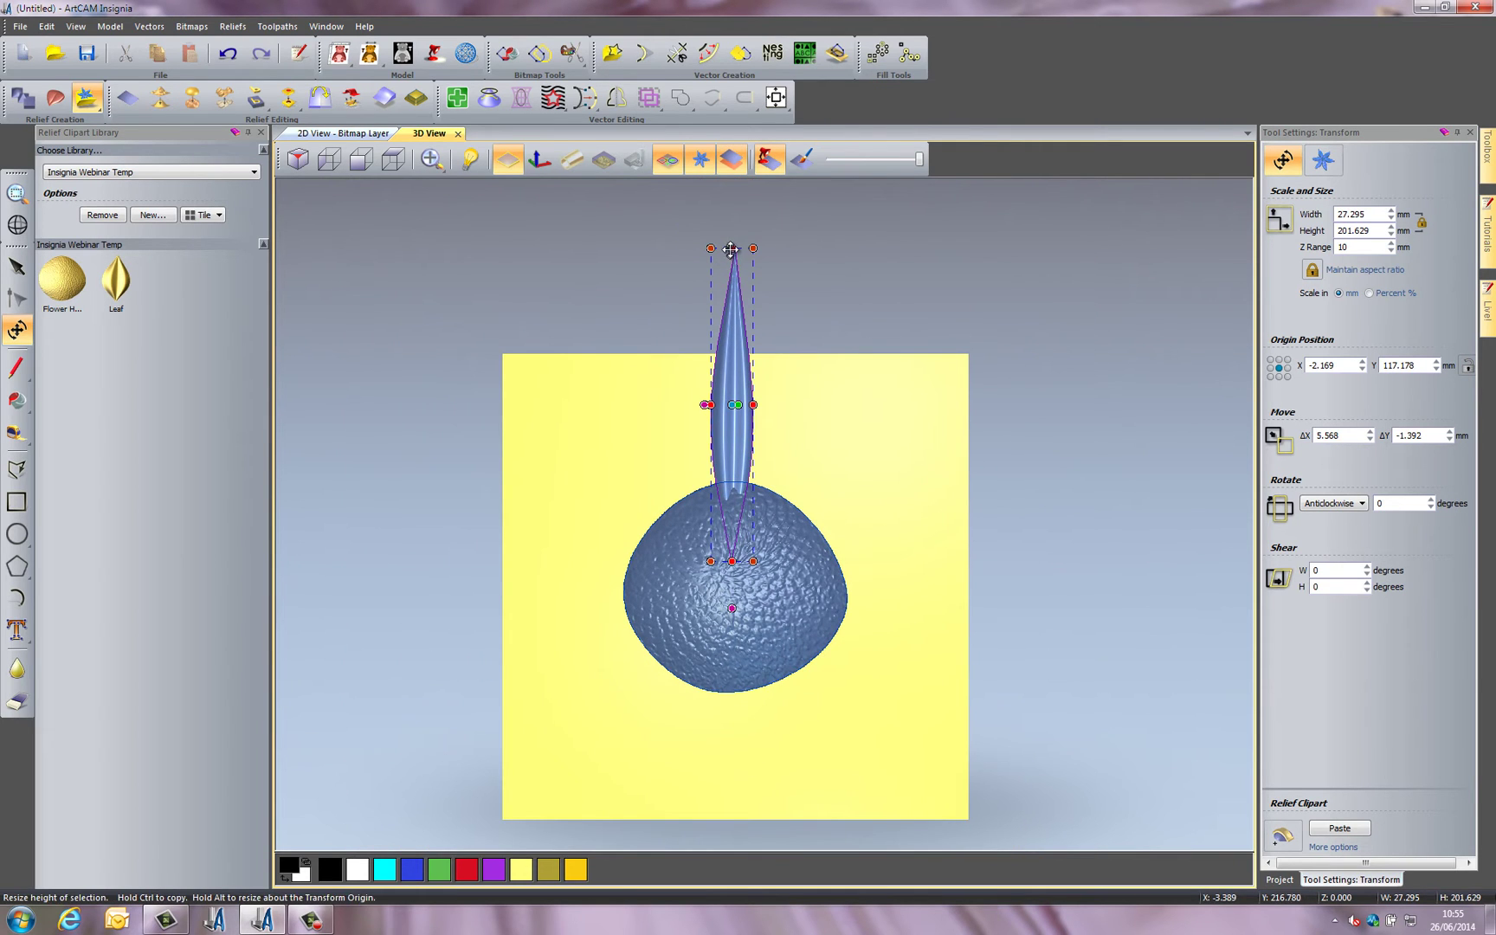
pyautogui.moveTo(732, 251); pyautogui.dragTo(732, 300)
pyautogui.scroll(1, 726, 470)
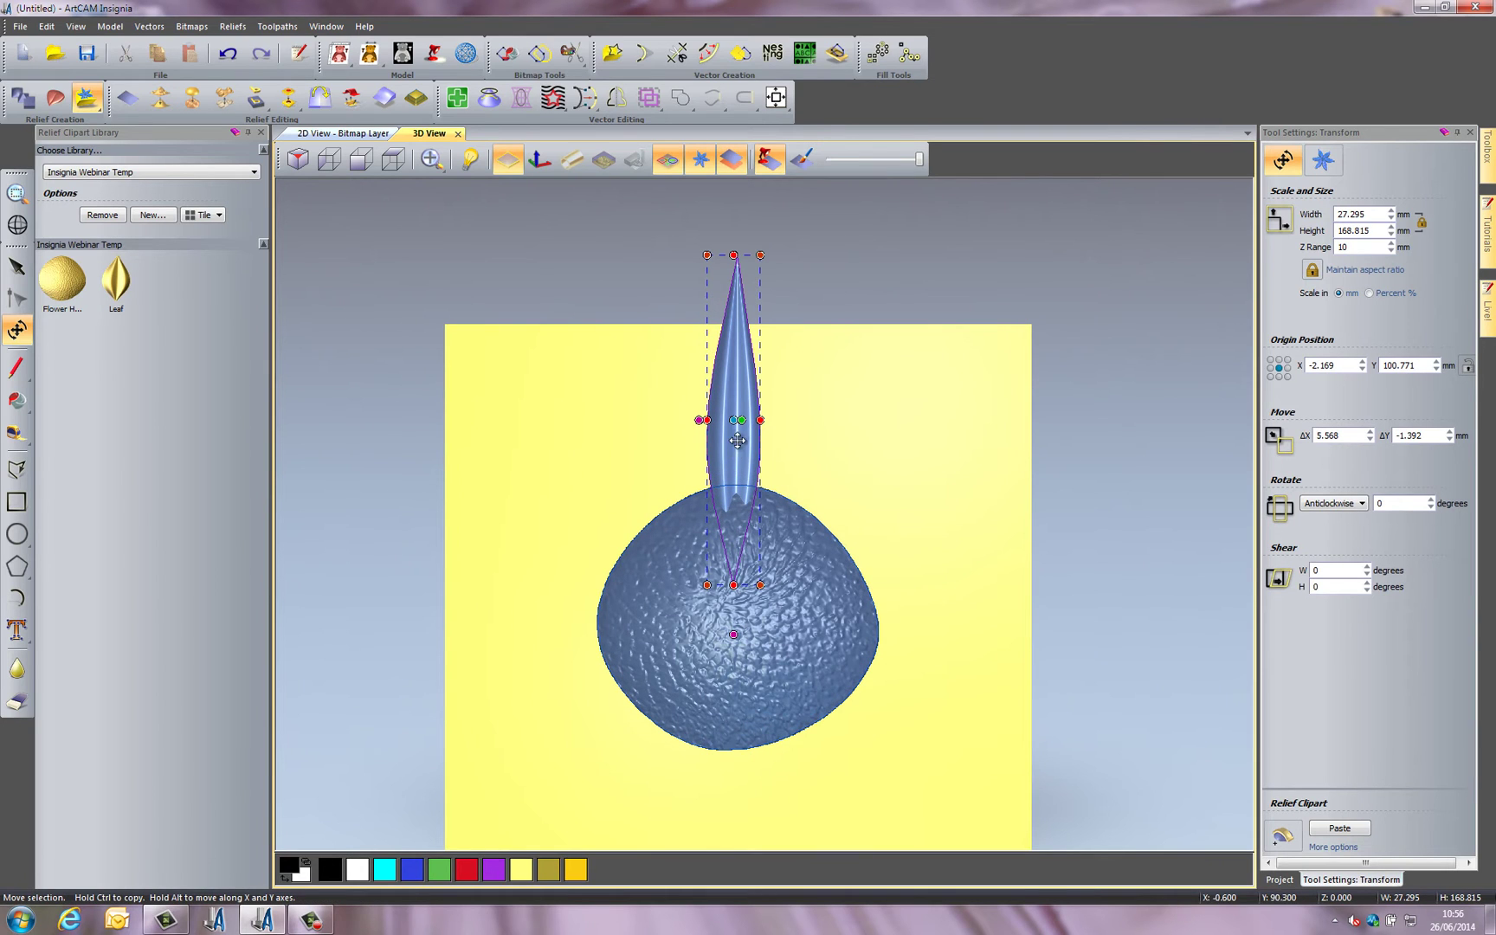
# Move the petal's transform origin to the model centre at X 0, Y 0
pyautogui.moveTo(733, 420); pyautogui.dragTo(740, 618)
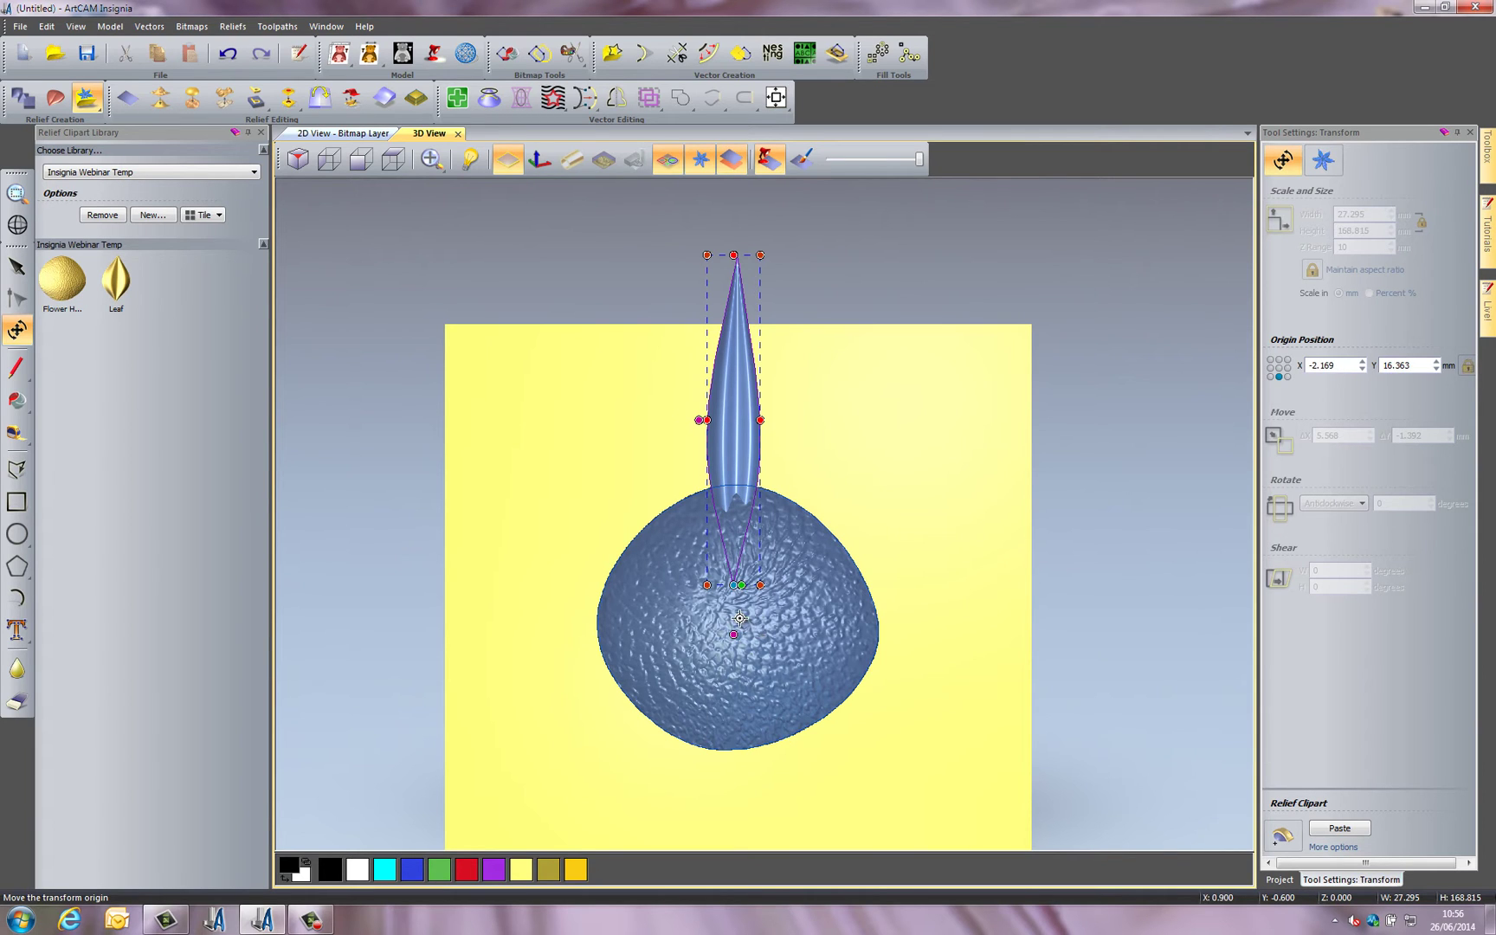
pyautogui.scroll(2, 741, 602)
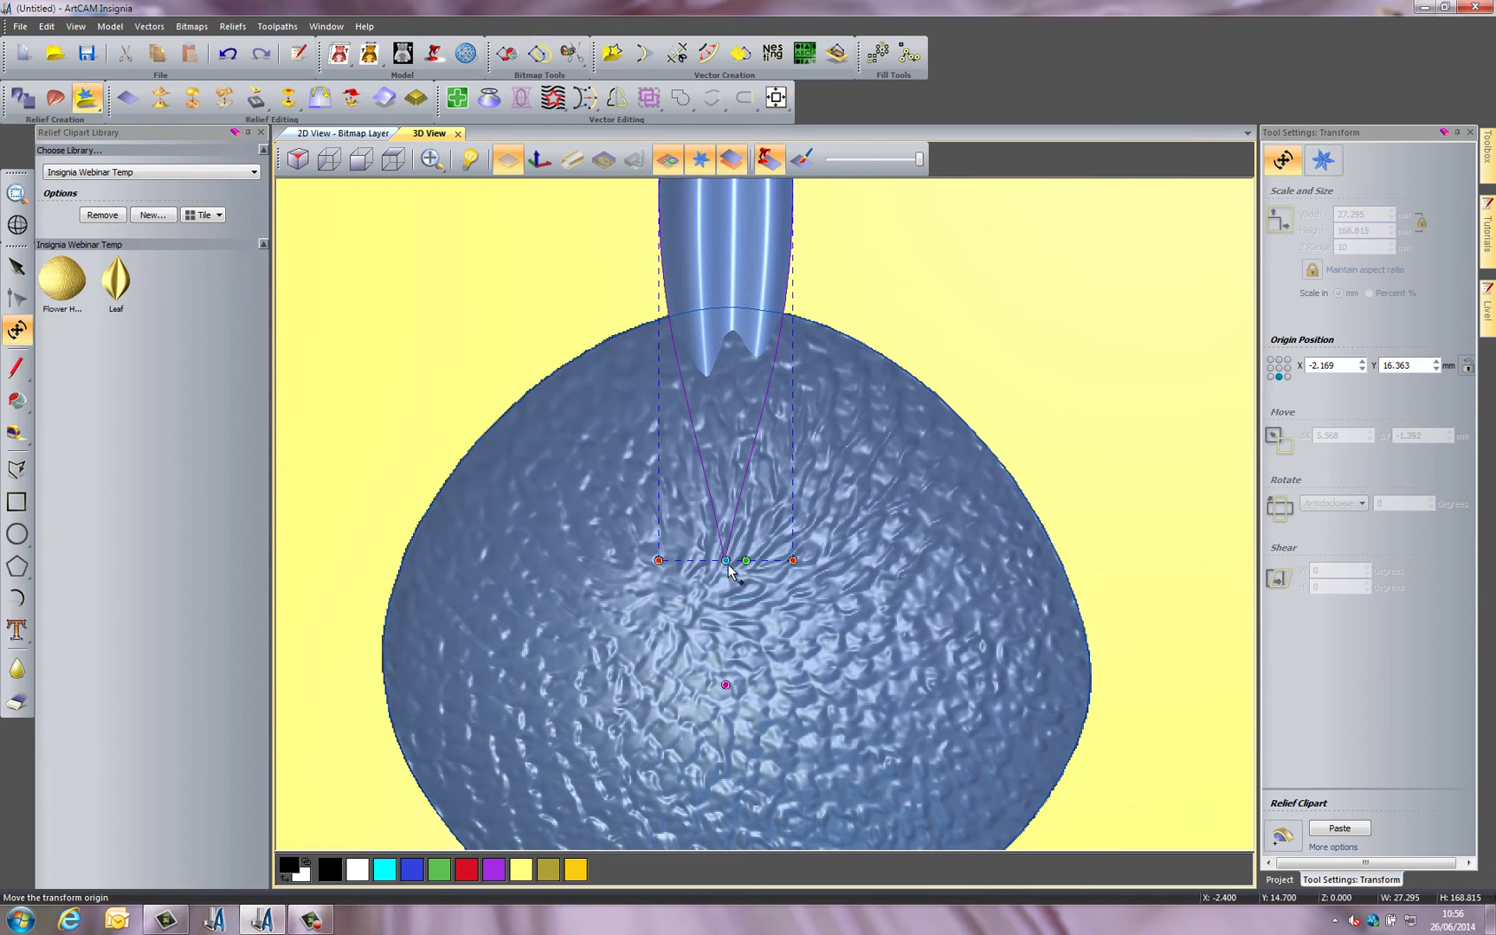
pyautogui.moveTo(727, 568); pyautogui.dragTo(737, 641)
pyautogui.moveTo(752, 573)
pyautogui.mouseDown()
pyautogui.moveTo(737, 499)
pyautogui.moveTo(755, 595)
pyautogui.moveTo(751, 572)
pyautogui.mouseUp()
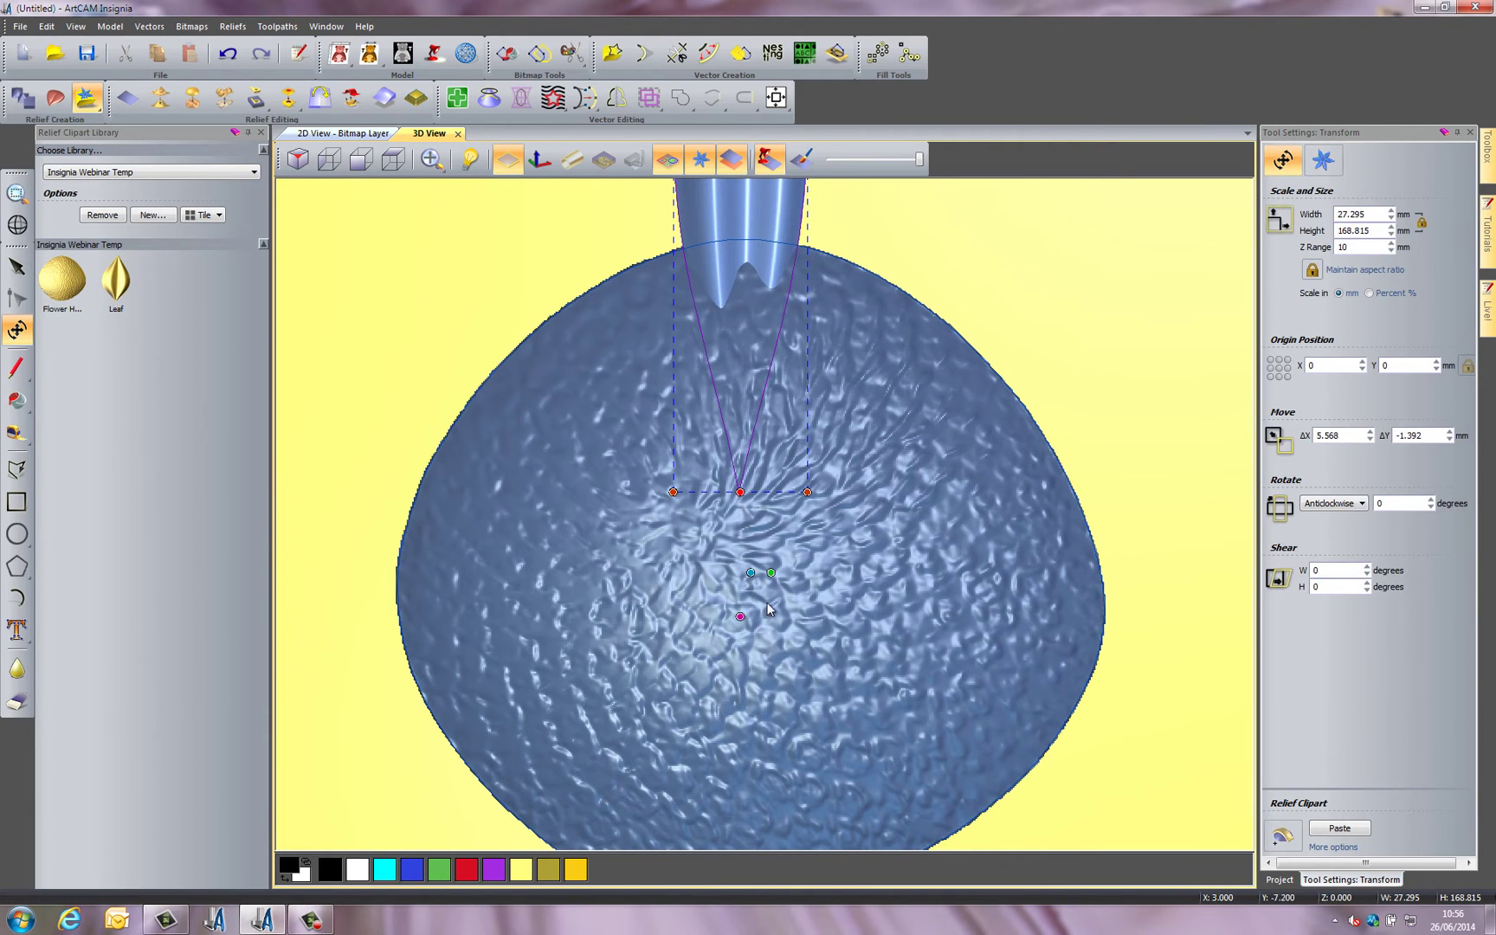
pyautogui.scroll(-4, 767, 608)
pyautogui.scroll(1, 766, 386)
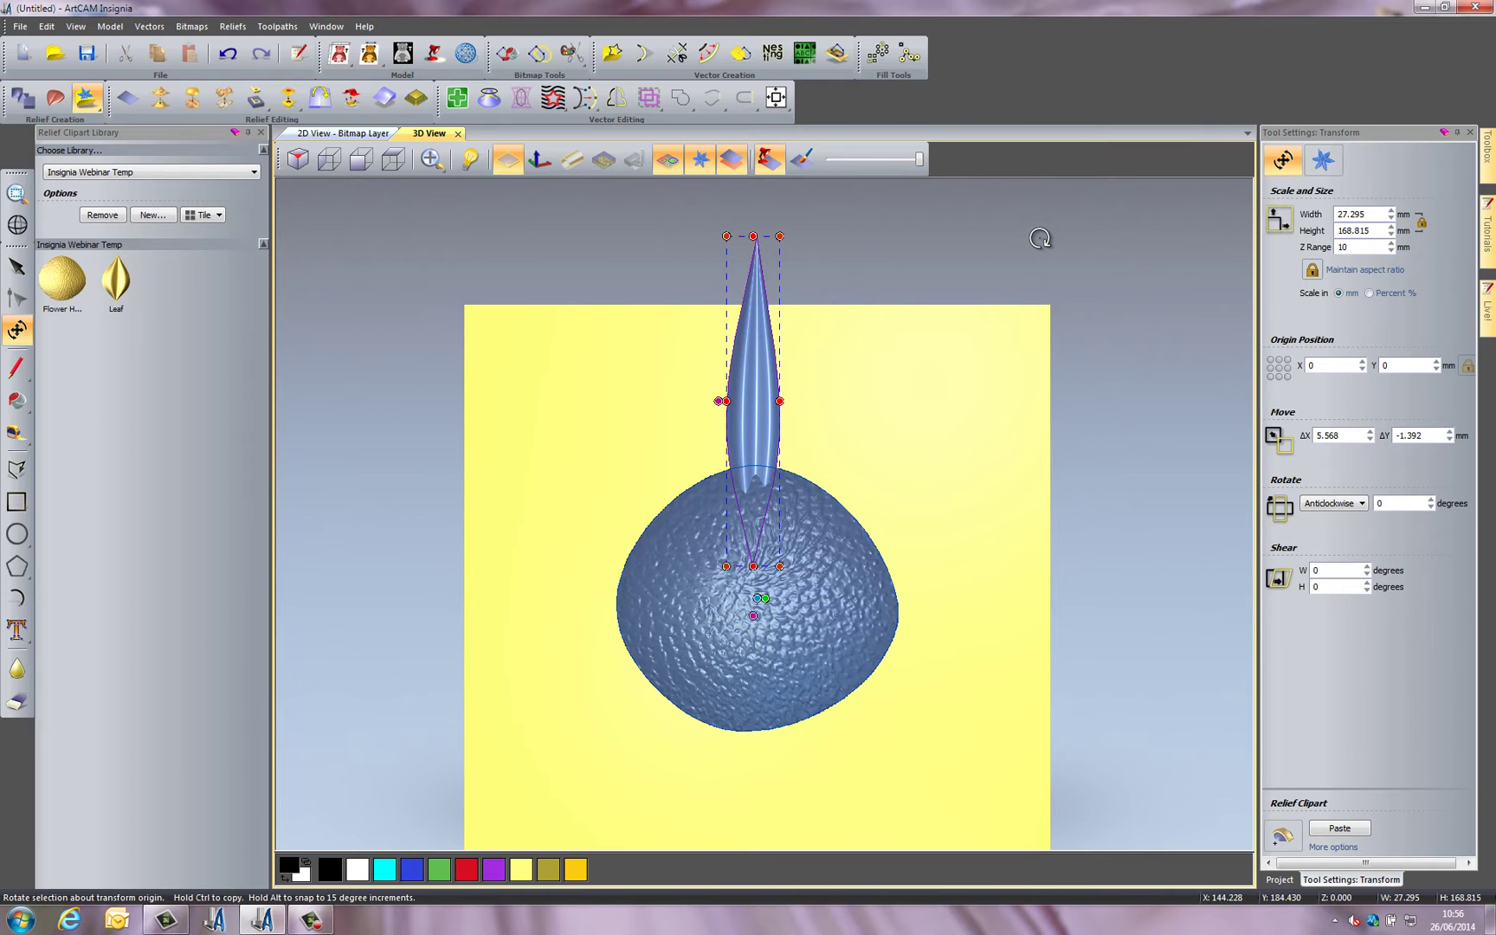
# Make three evenly spaced copies of the petal, rotated clockwise about the dome's centre, and leave the transform
pyautogui.moveTo(1040, 238); pyautogui.dragTo(1132, 421)
pyautogui.moveTo(1056, 348); pyautogui.dragTo(1100, 509)
pyautogui.moveTo(1122, 324); pyautogui.dragTo(1142, 532)
pyautogui.press('Escape')
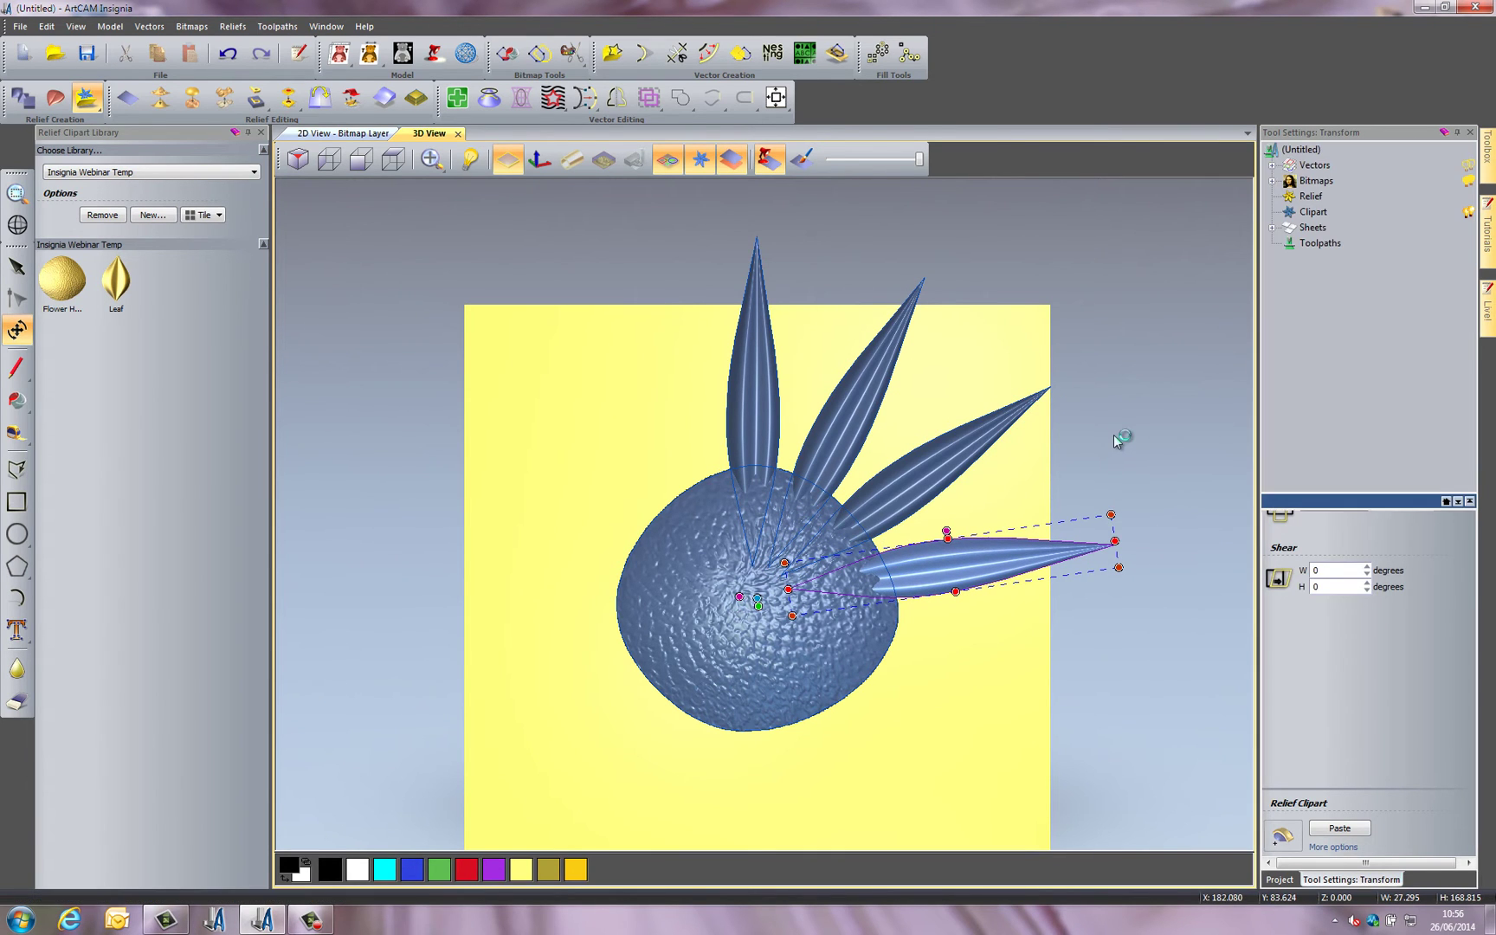
# Select the four petals without the dome and make two rotated copies of the set clockwise about the centre to extend the ring
pyautogui.hotkey('ctrl', 'a')
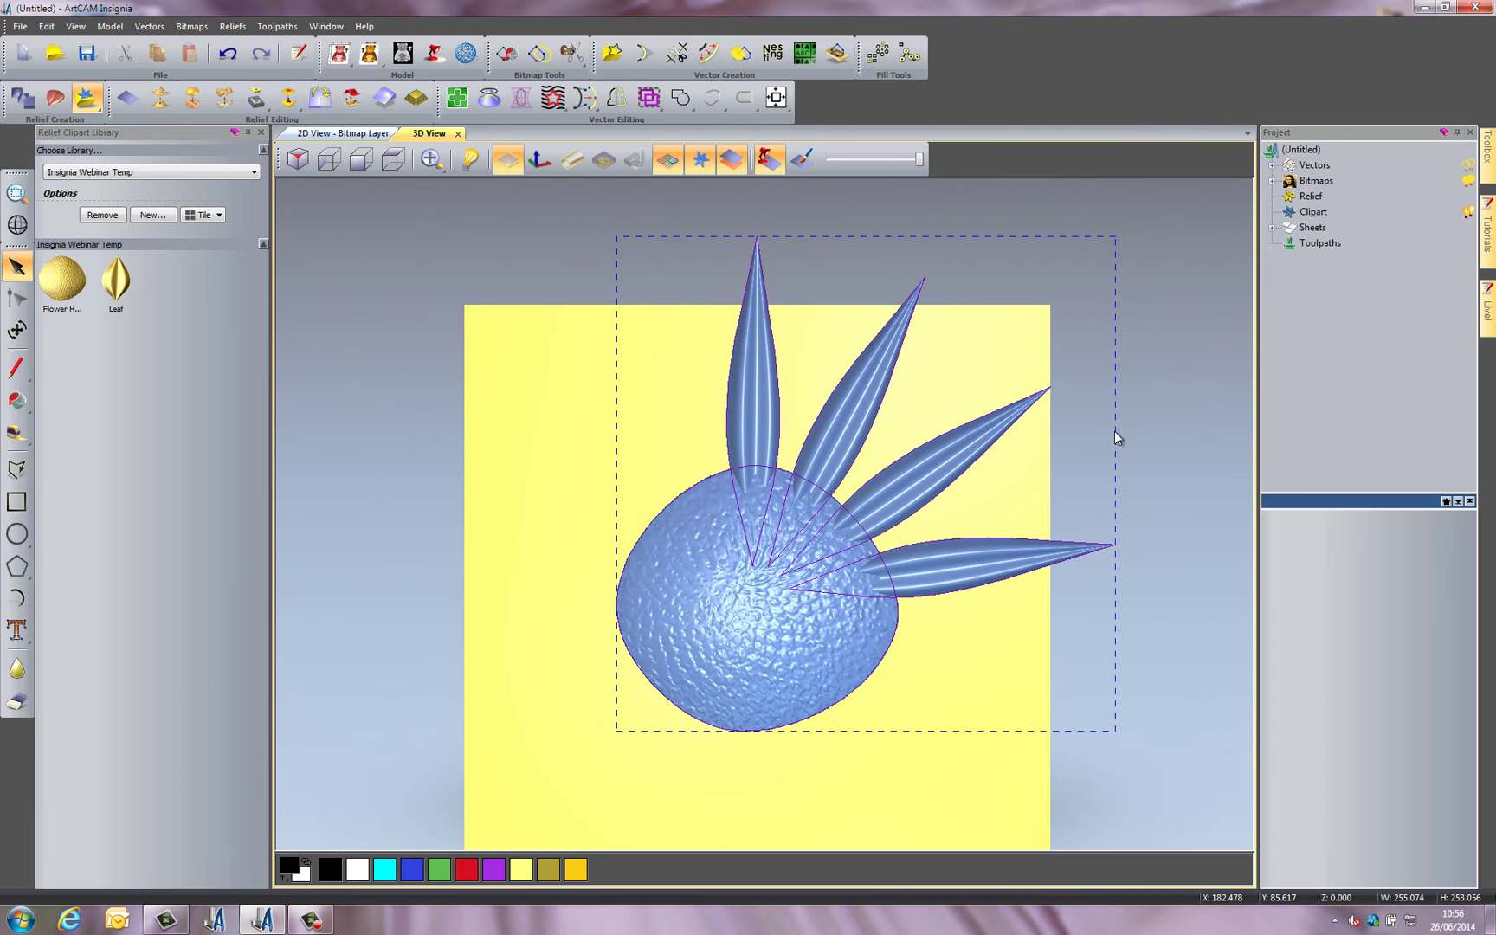
pyautogui.keyDown('shift'); pyautogui.click(745, 643); pyautogui.keyUp('shift')
pyautogui.press('t')
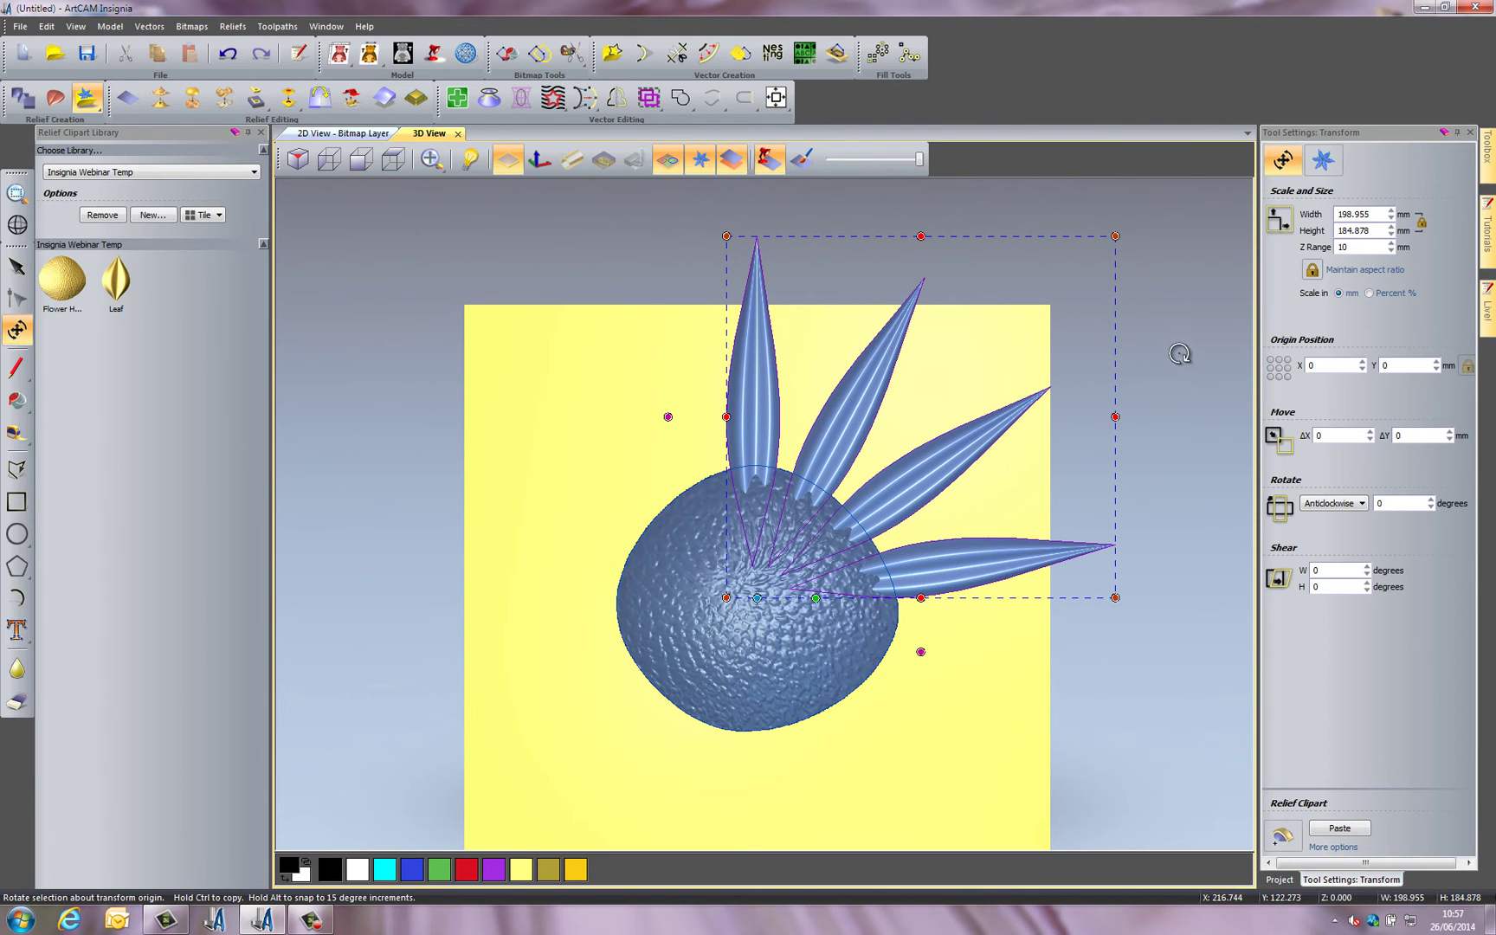
pyautogui.moveTo(1180, 356); pyautogui.dragTo(807, 804)
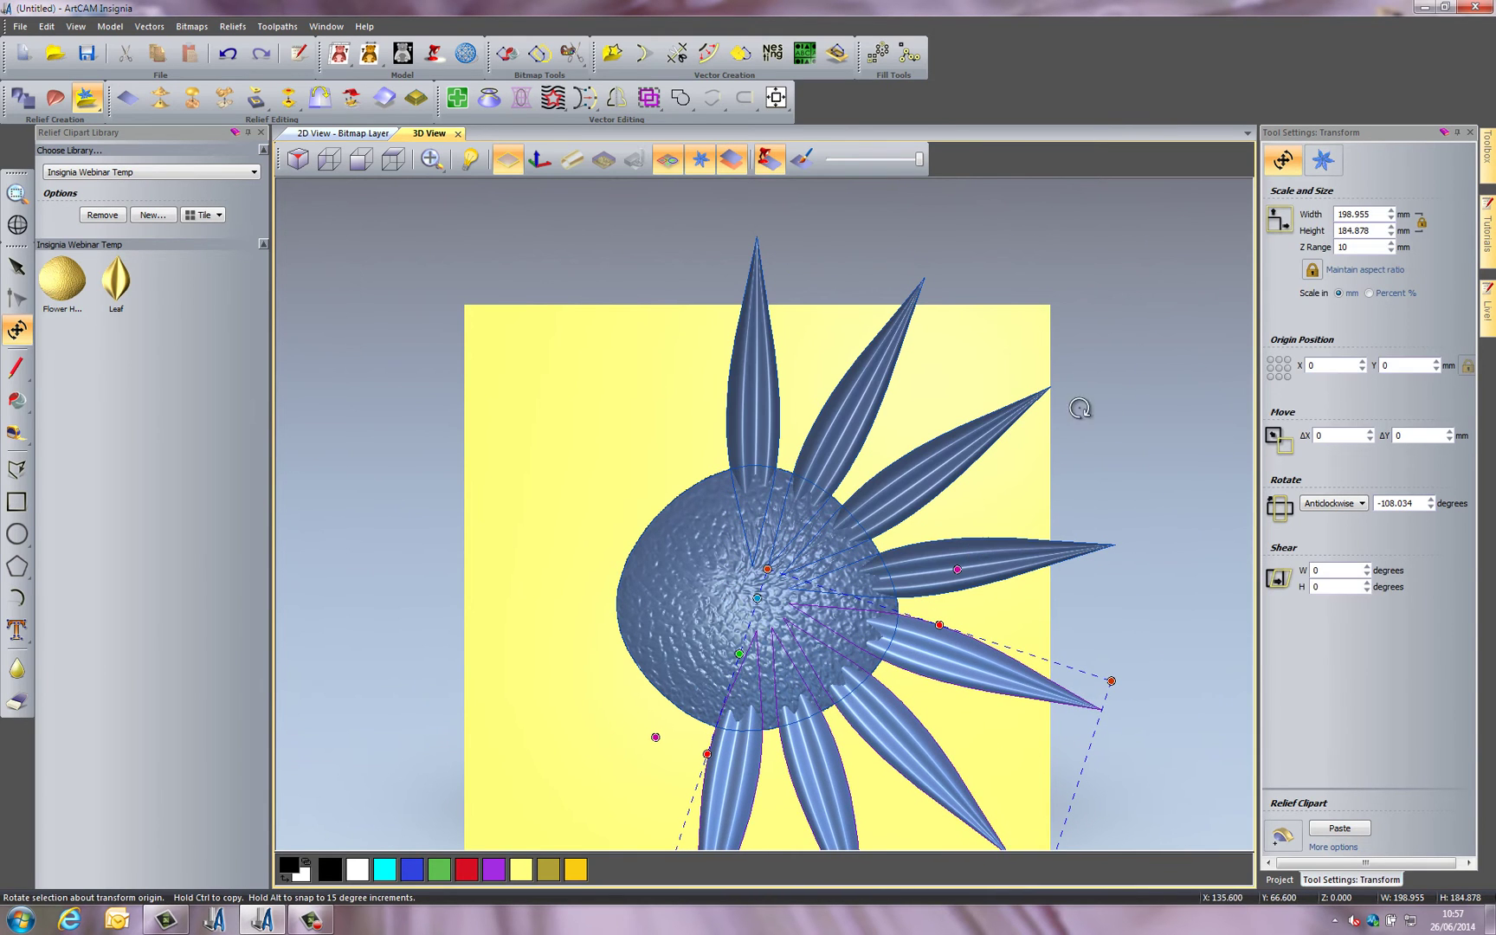
pyautogui.moveTo(1063, 648); pyautogui.dragTo(800, 749)
pyautogui.moveTo(803, 748); pyautogui.dragTo(802, 755)
pyautogui.press('Escape')
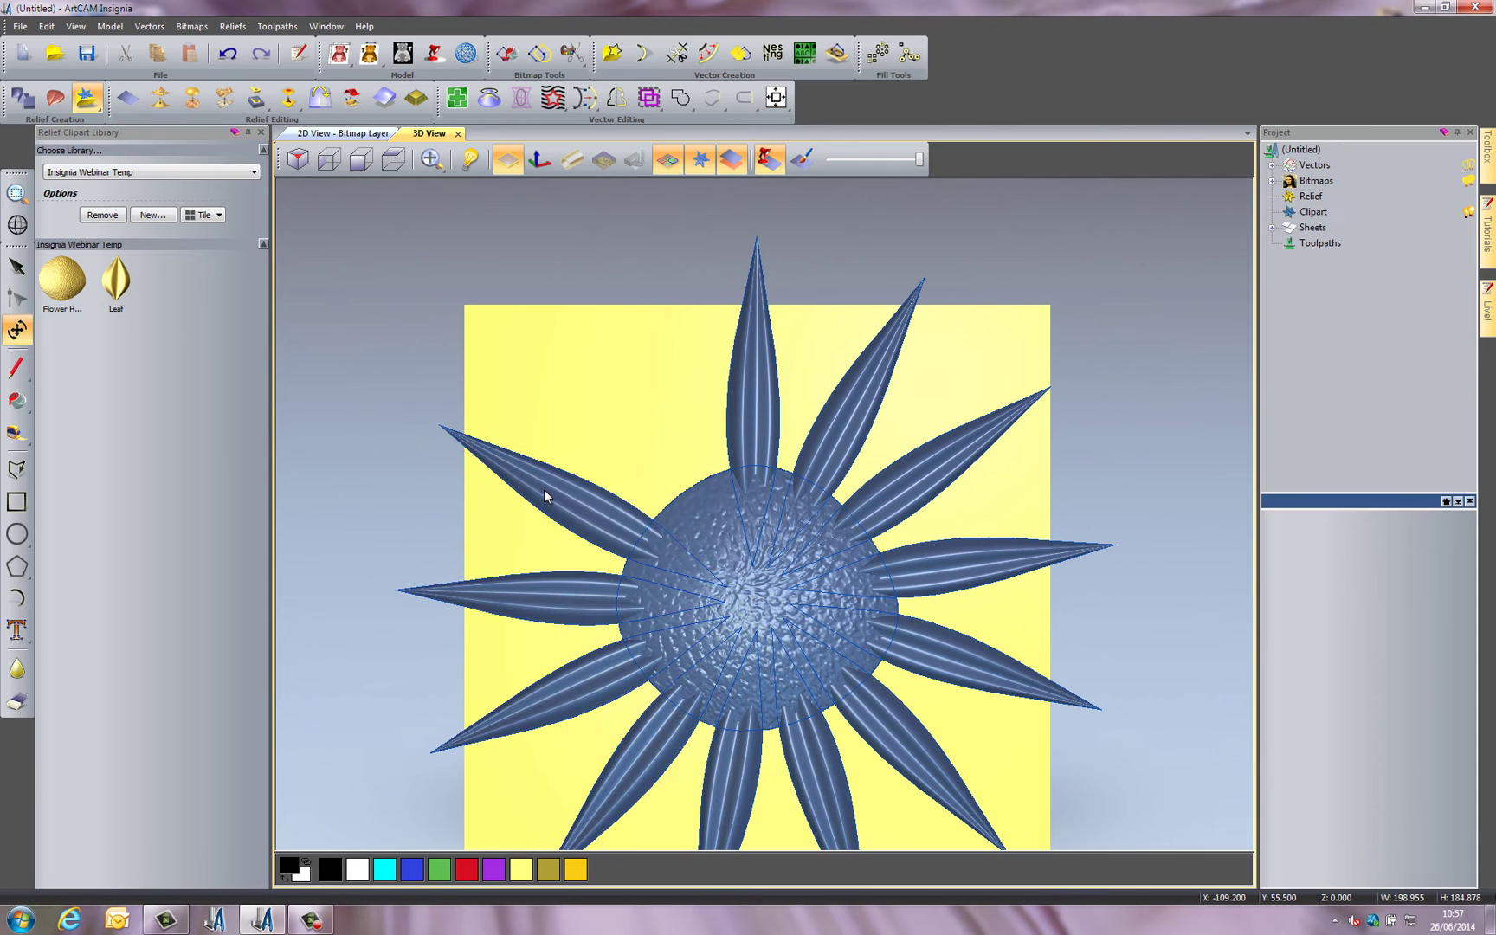
# Make one rotated copy of the flower's upper-left petal clockwise about the dome's centre to fill the last gap in the ring
pyautogui.click(544, 490)
pyautogui.hotkey('ctrl', 't')
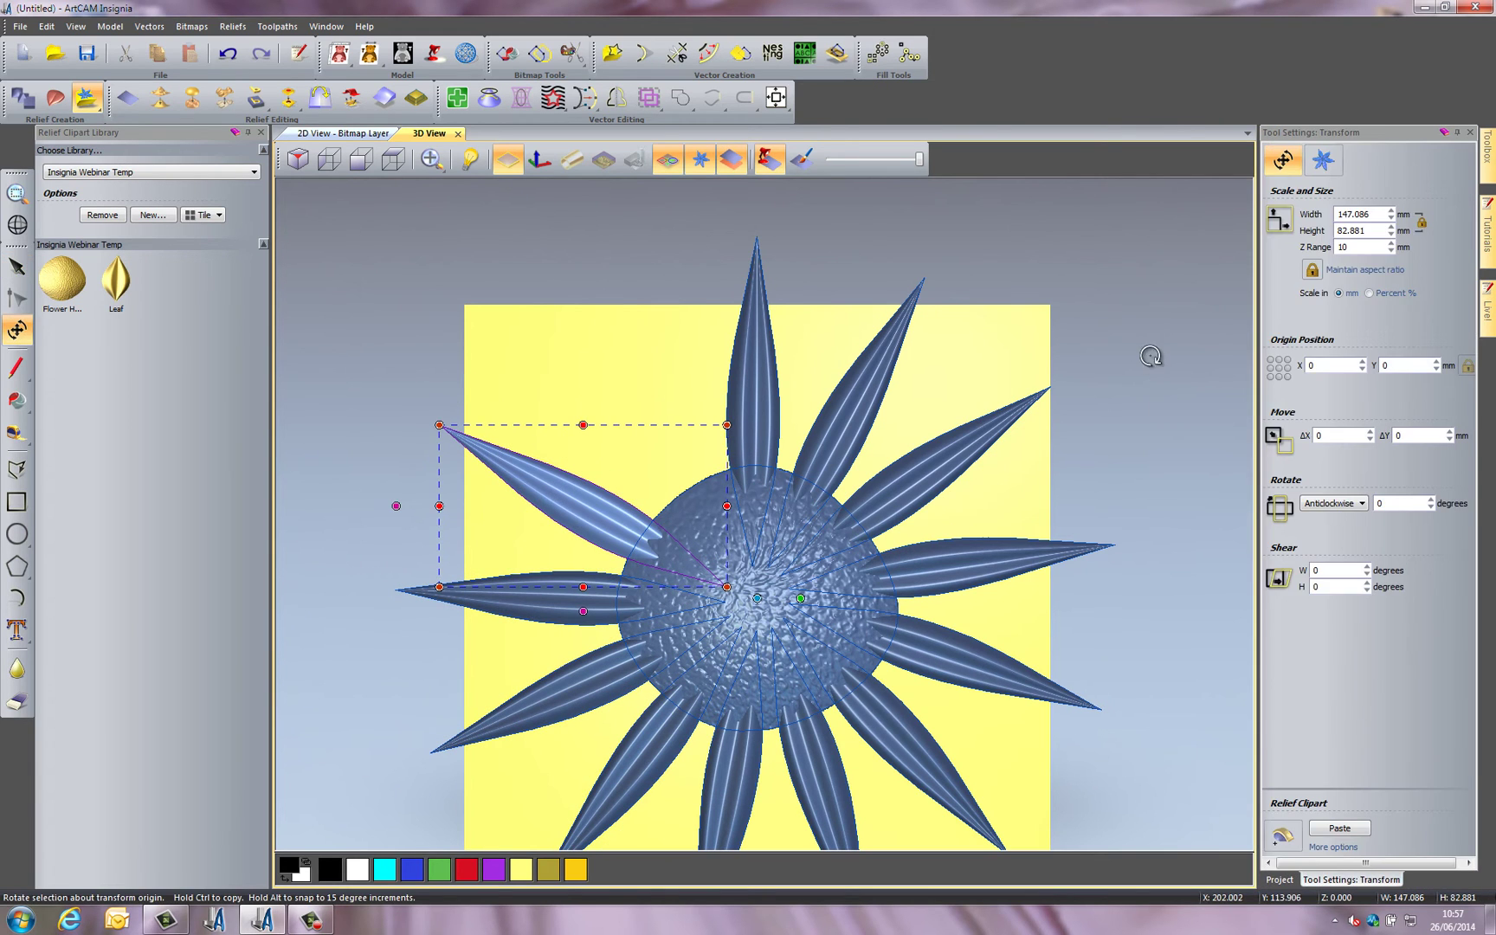
pyautogui.moveTo(1152, 467); pyautogui.dragTo(1145, 573)
pyautogui.press('Escape')
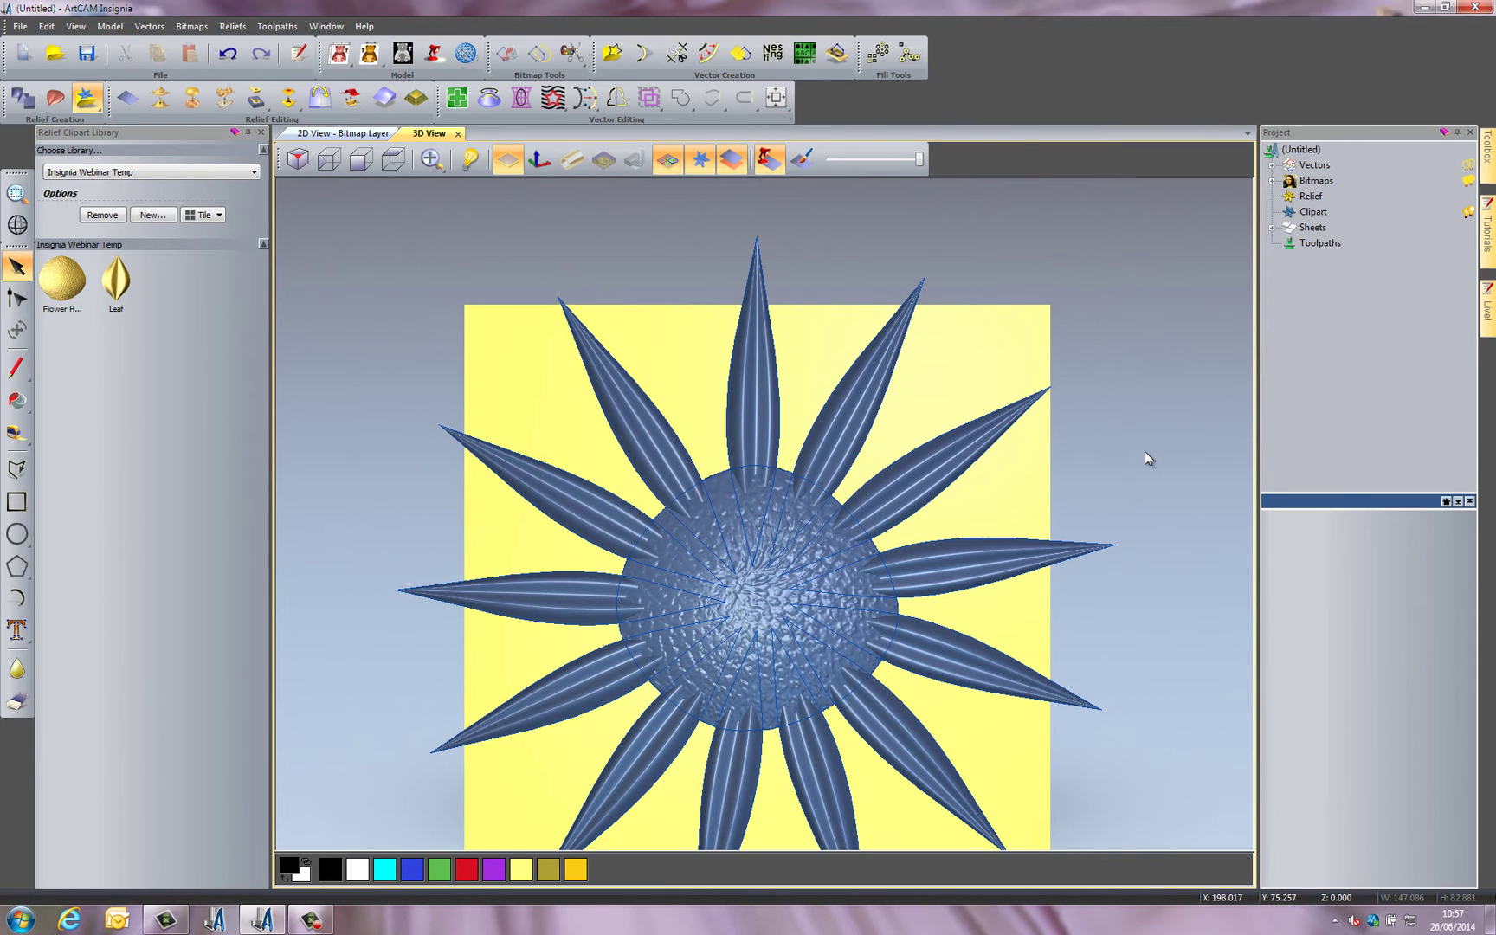
# Select every petal without the dome and make a copy of the ring rotated about 14.6 degrees clockwise
pyautogui.hotkey('ctrl', 'a')
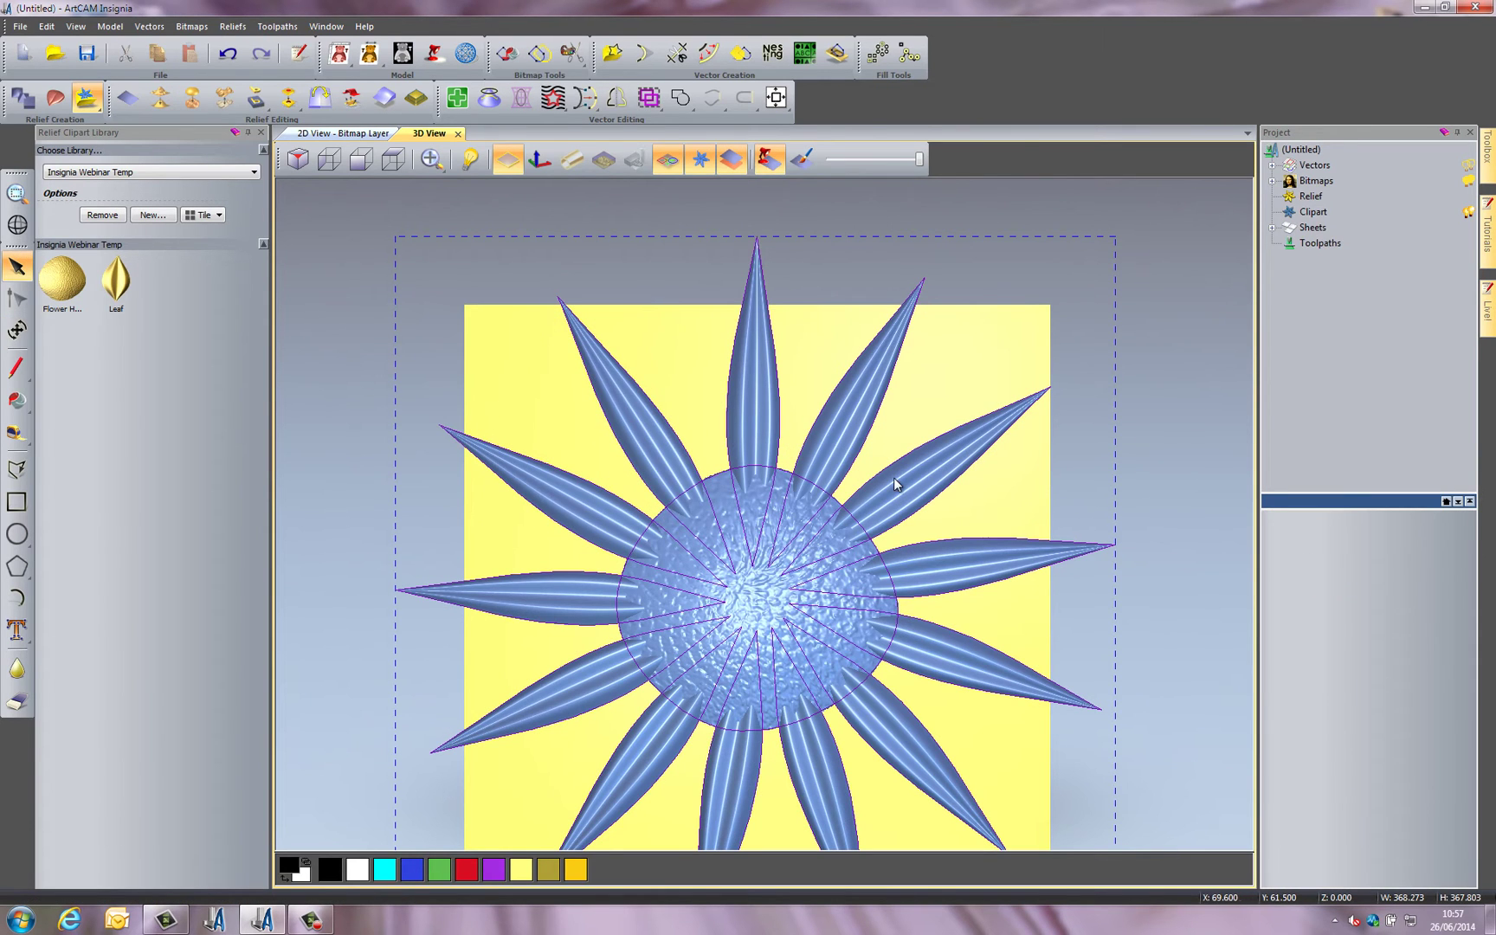
pyautogui.click(778, 594)
pyautogui.hotkey('ctrl', 't')
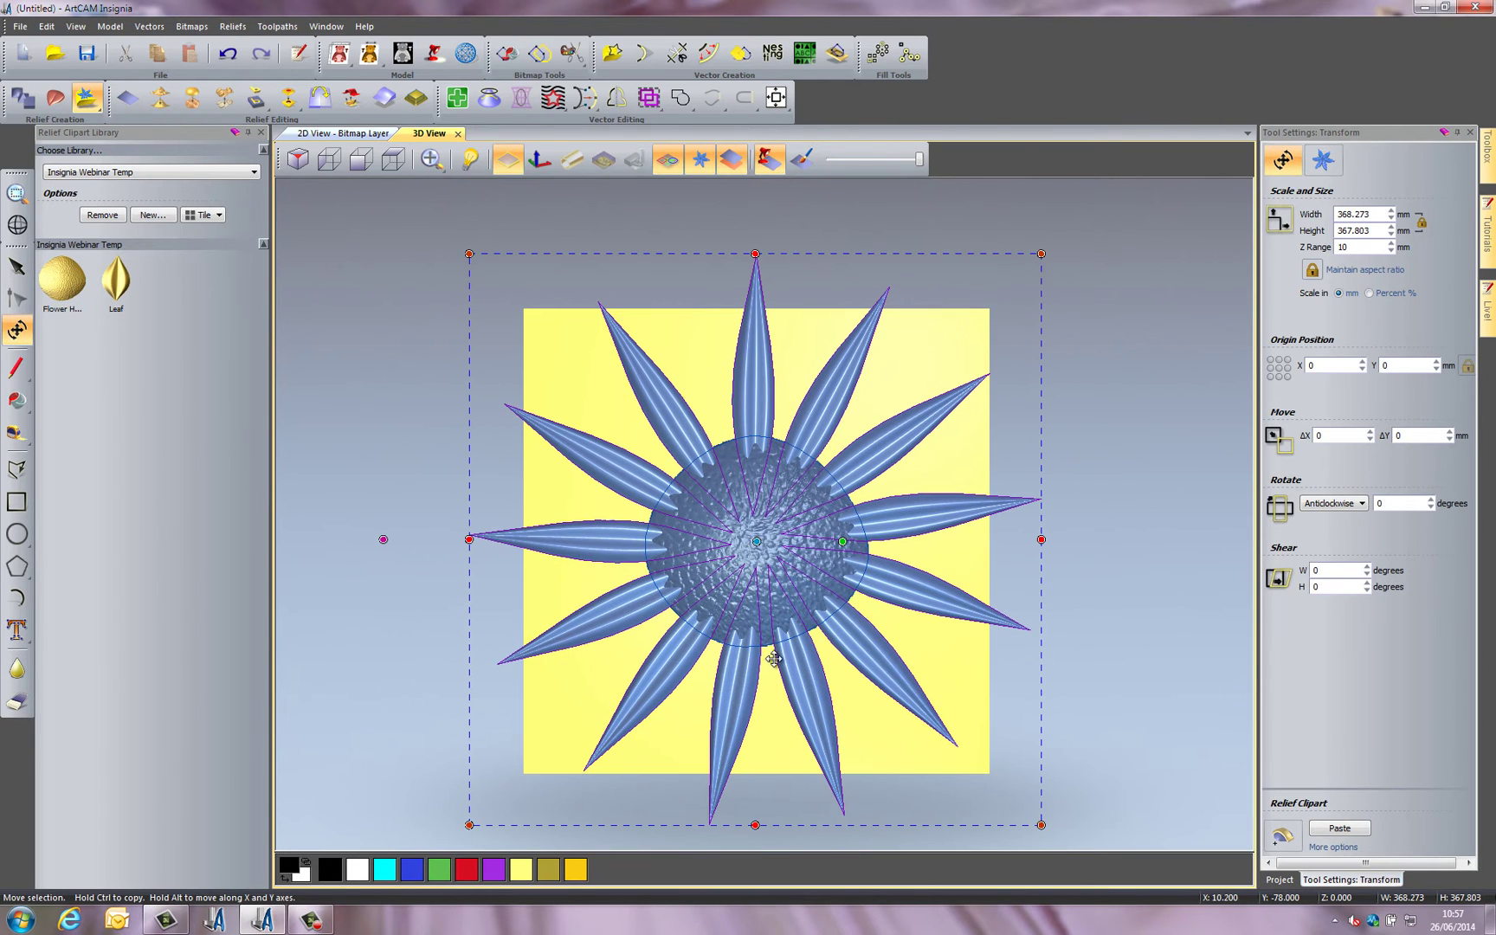
pyautogui.moveTo(1111, 378); pyautogui.dragTo(1113, 470)
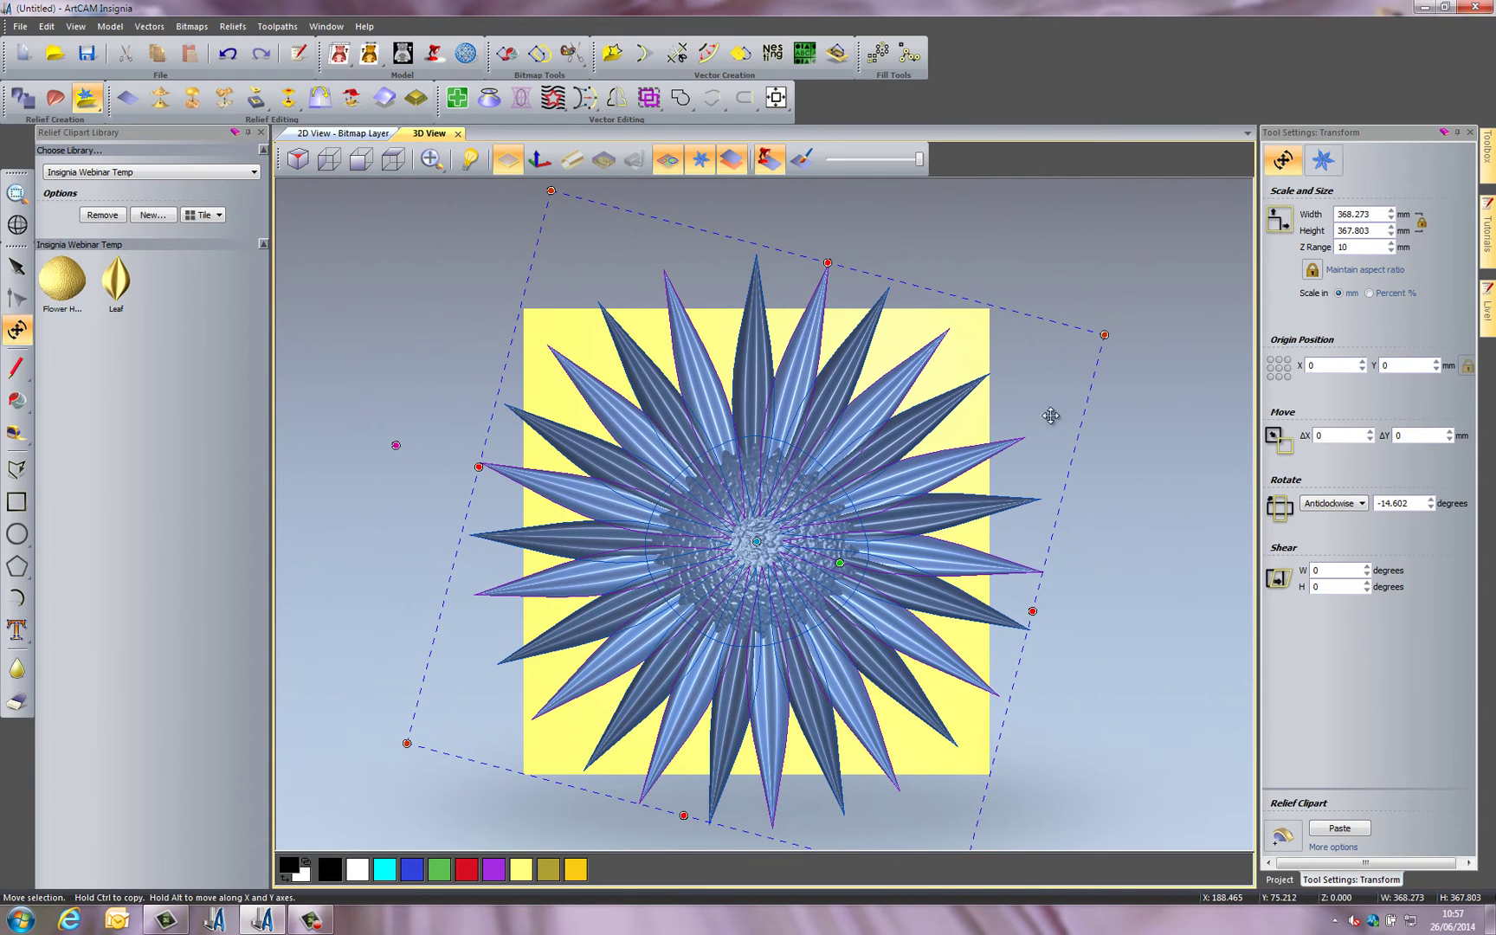
# Scale the copied petal ring about the centre to about 305 mm wide, set its Z range to 5 mm, and leave the transform
pyautogui.moveTo(1093, 357); pyautogui.dragTo(1053, 389)
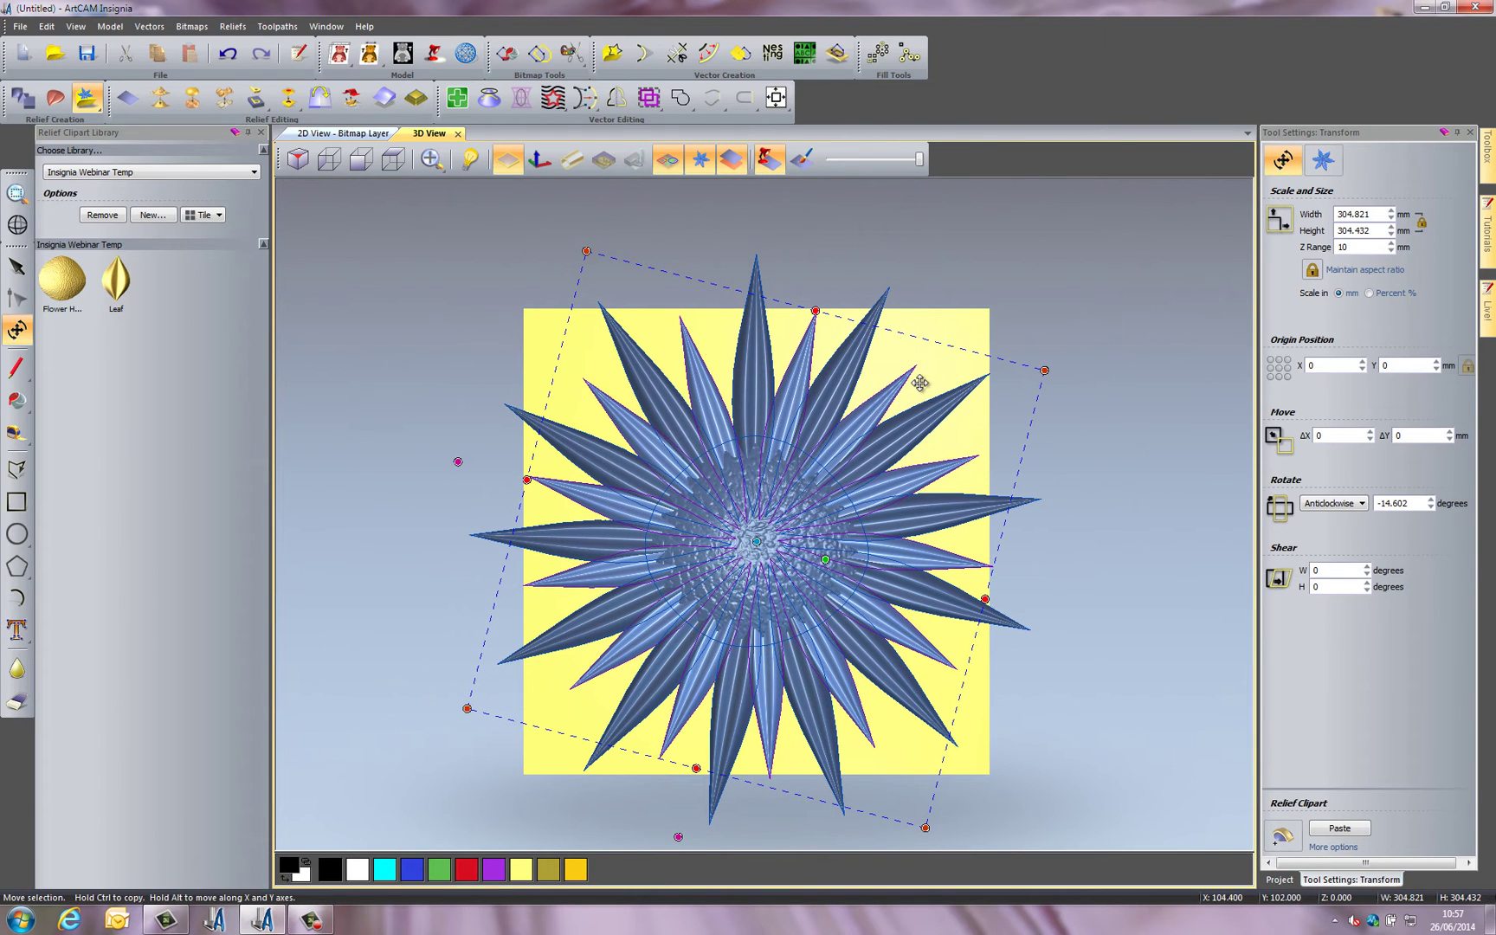
pyautogui.scroll(2, 784, 532)
pyautogui.moveTo(851, 623)
pyautogui.mouseDown(button='middle')
pyautogui.moveTo(879, 589)
pyautogui.moveTo(832, 645)
pyautogui.mouseUp(button='middle')
pyautogui.scroll(4, 796, 675)
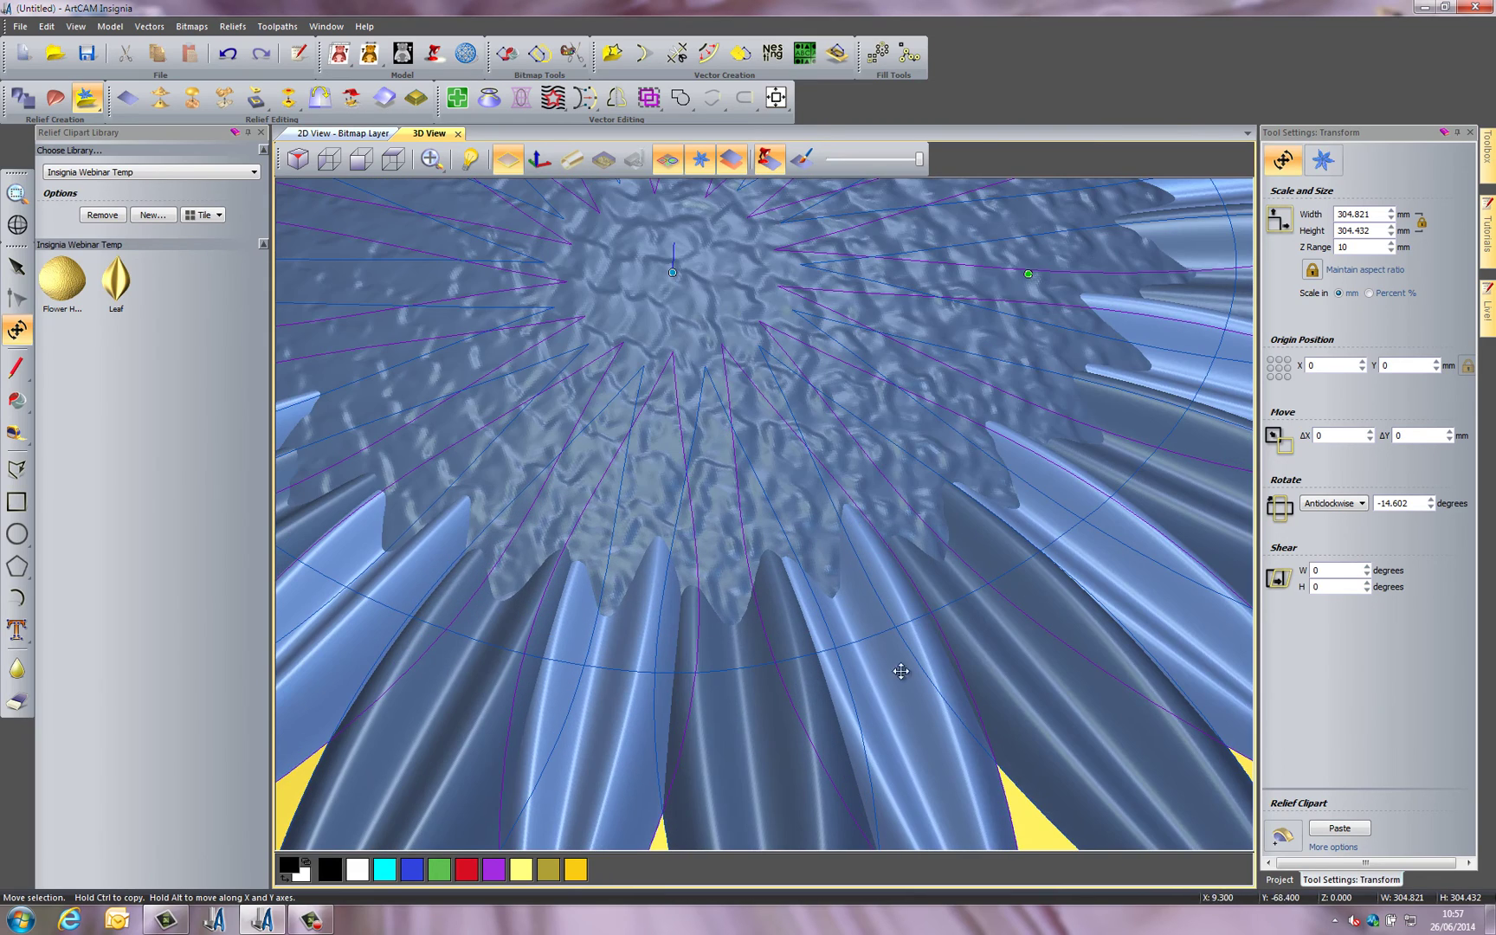
pyautogui.moveTo(1348, 250); pyautogui.dragTo(1329, 249)
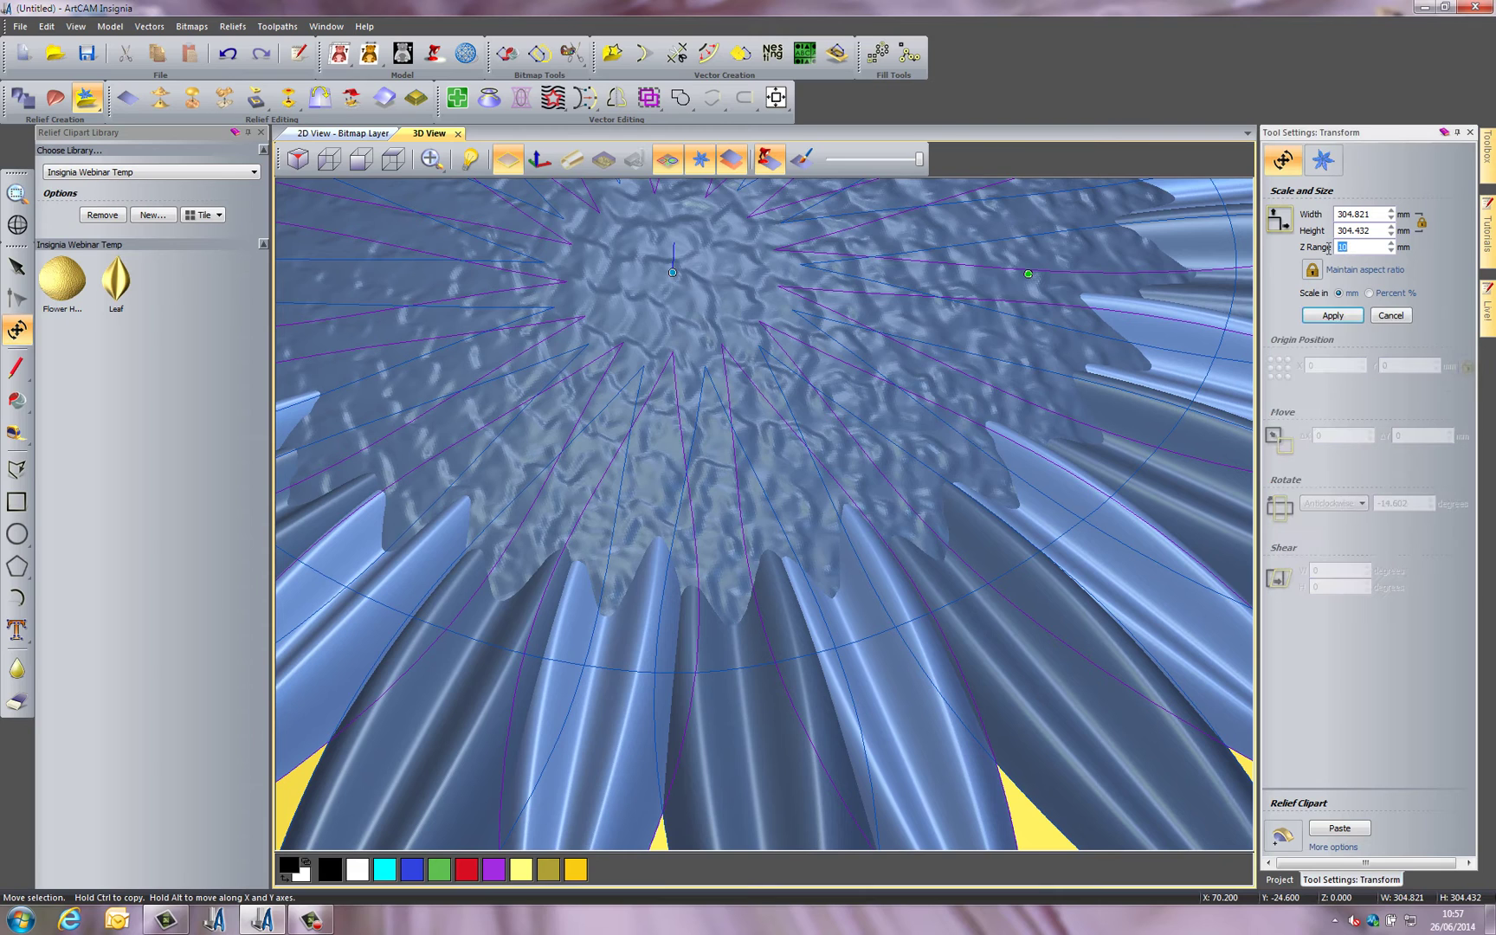
pyautogui.write('5')
pyautogui.click(1338, 316)
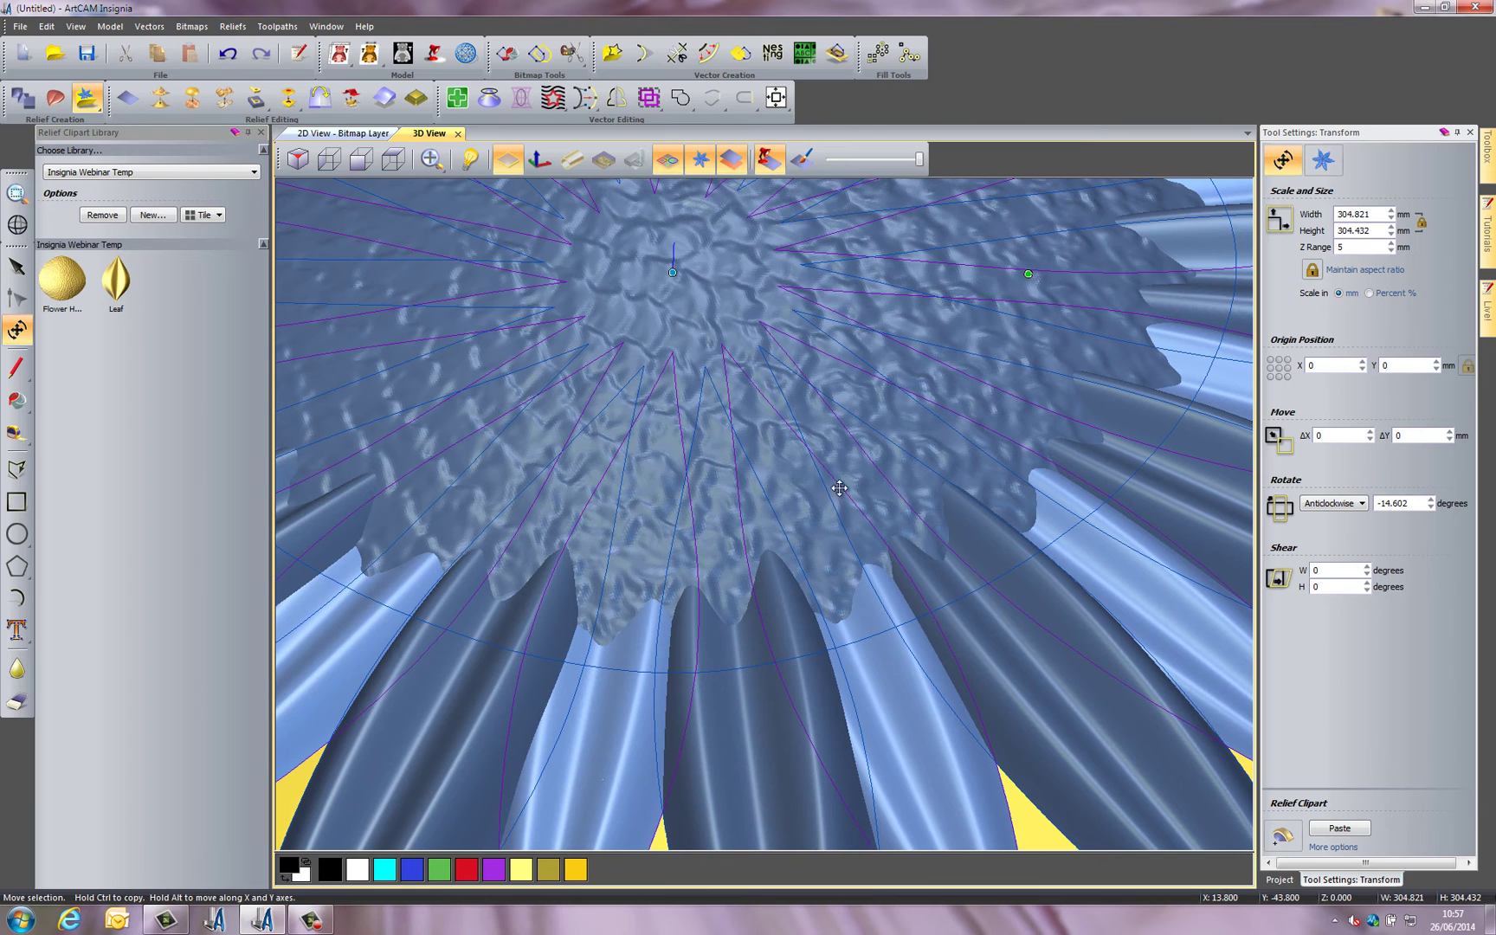
pyautogui.click(1470, 133)
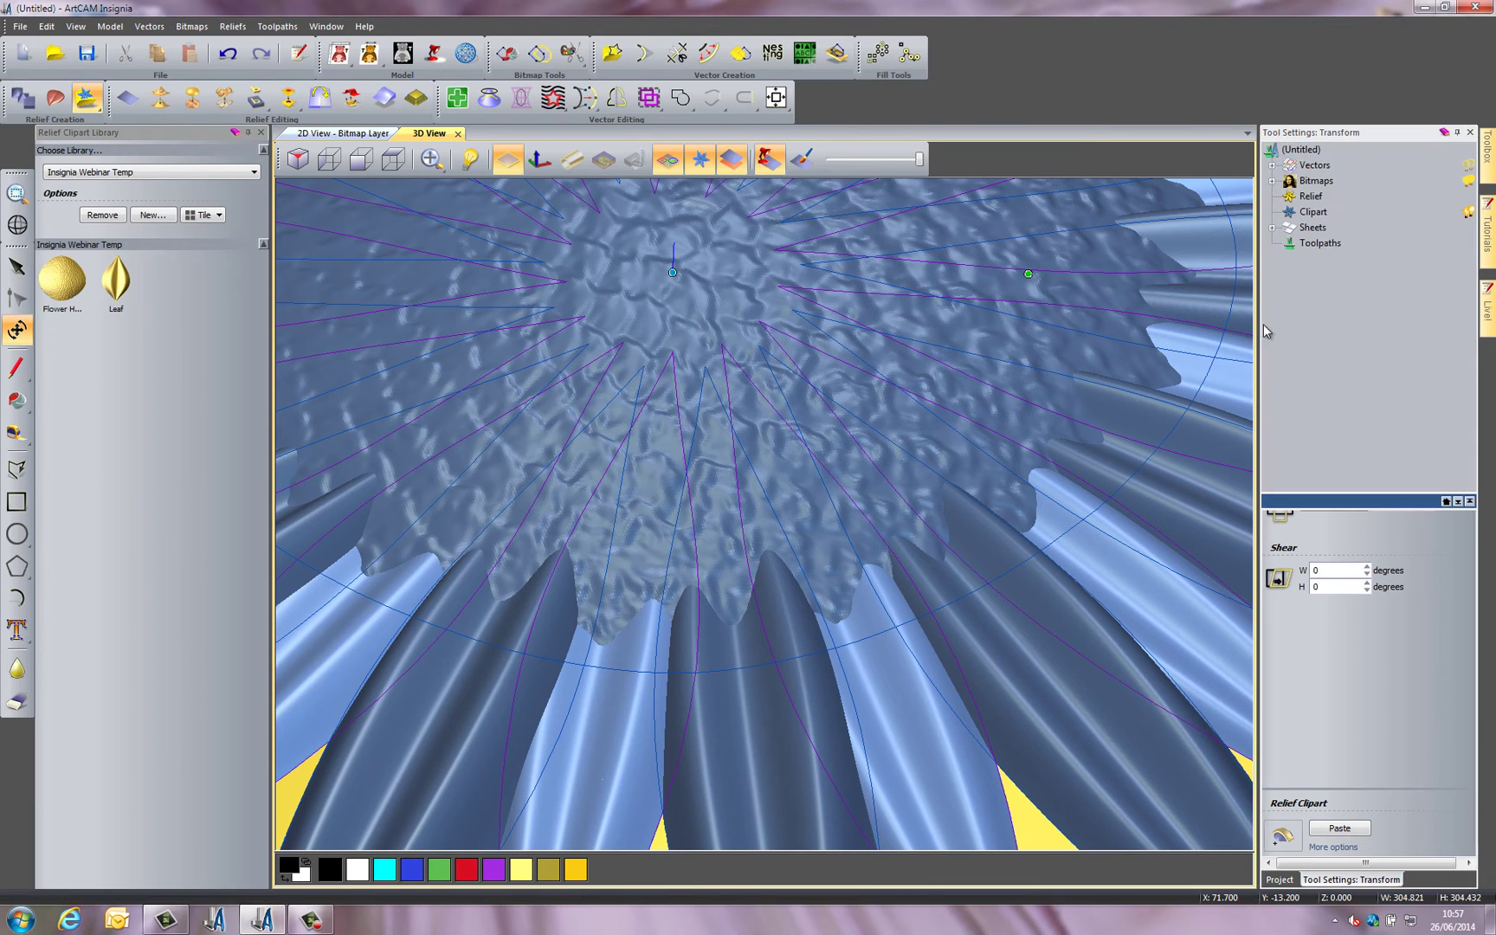
# Examine where the long and short petals meet the dome, and check the whole flower from tilted and top views
pyautogui.click(980, 471)
pyautogui.scroll(-6, 725, 476)
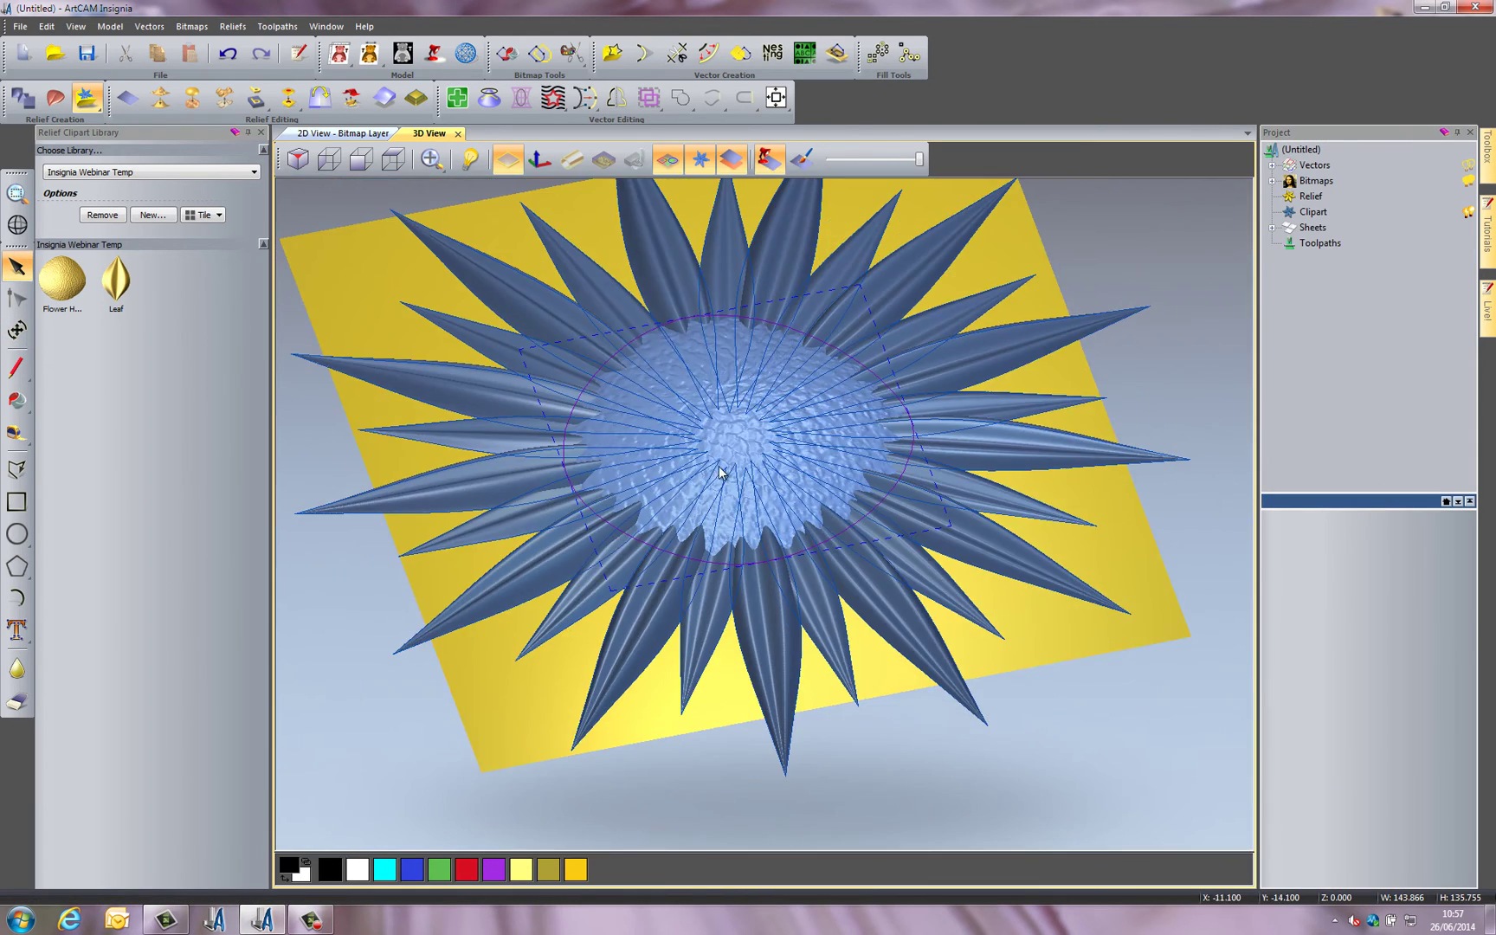
pyautogui.moveTo(764, 561); pyautogui.dragTo(603, 429)
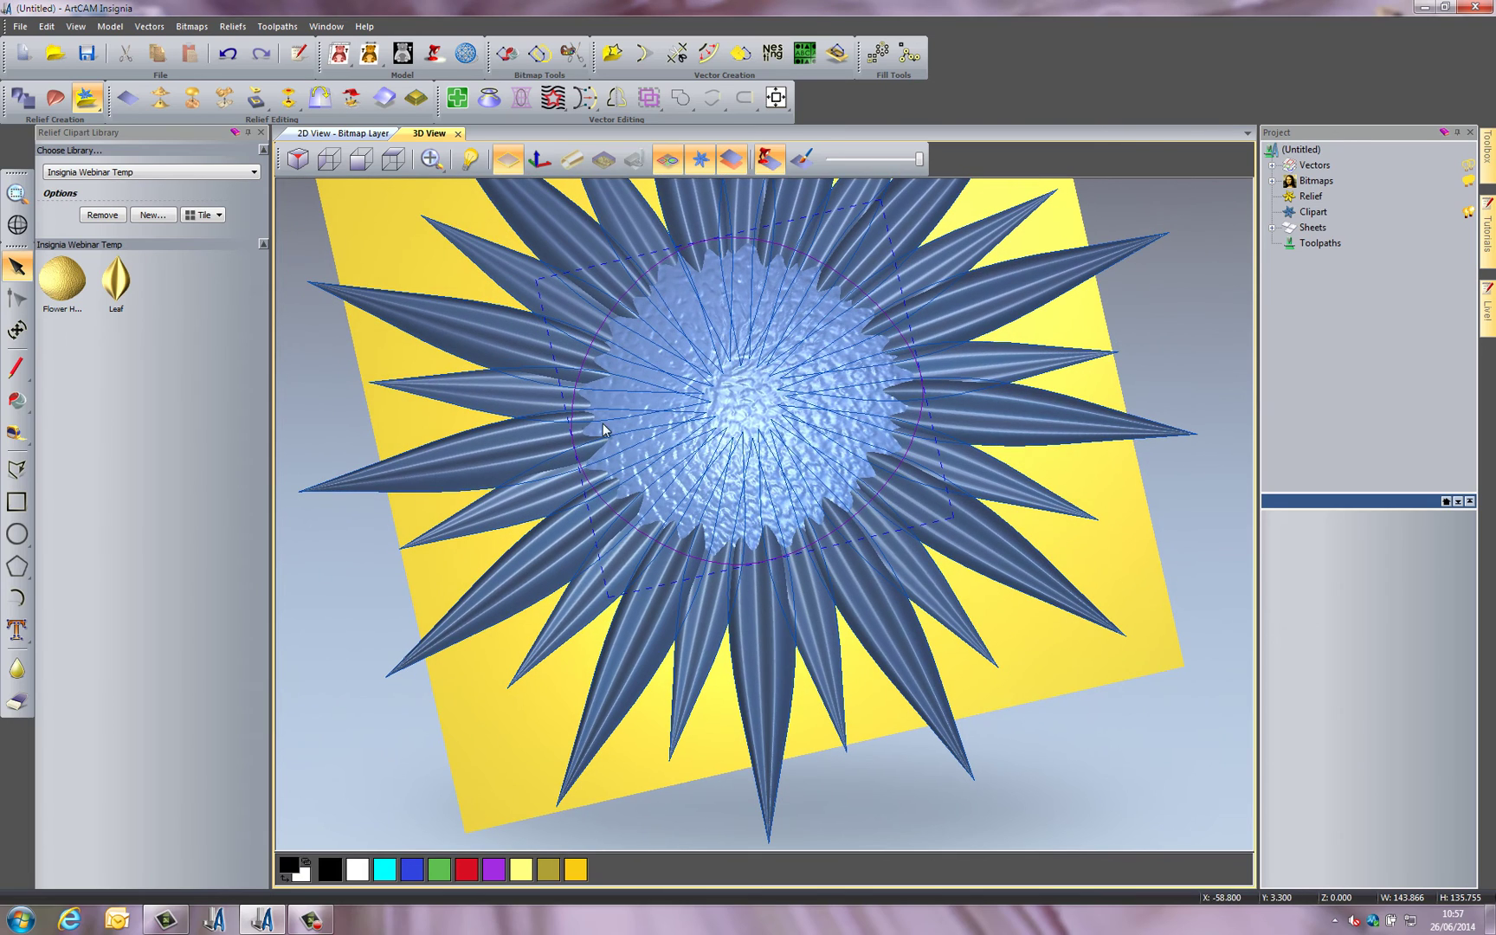
pyautogui.click(350, 386)
pyautogui.click(393, 159)
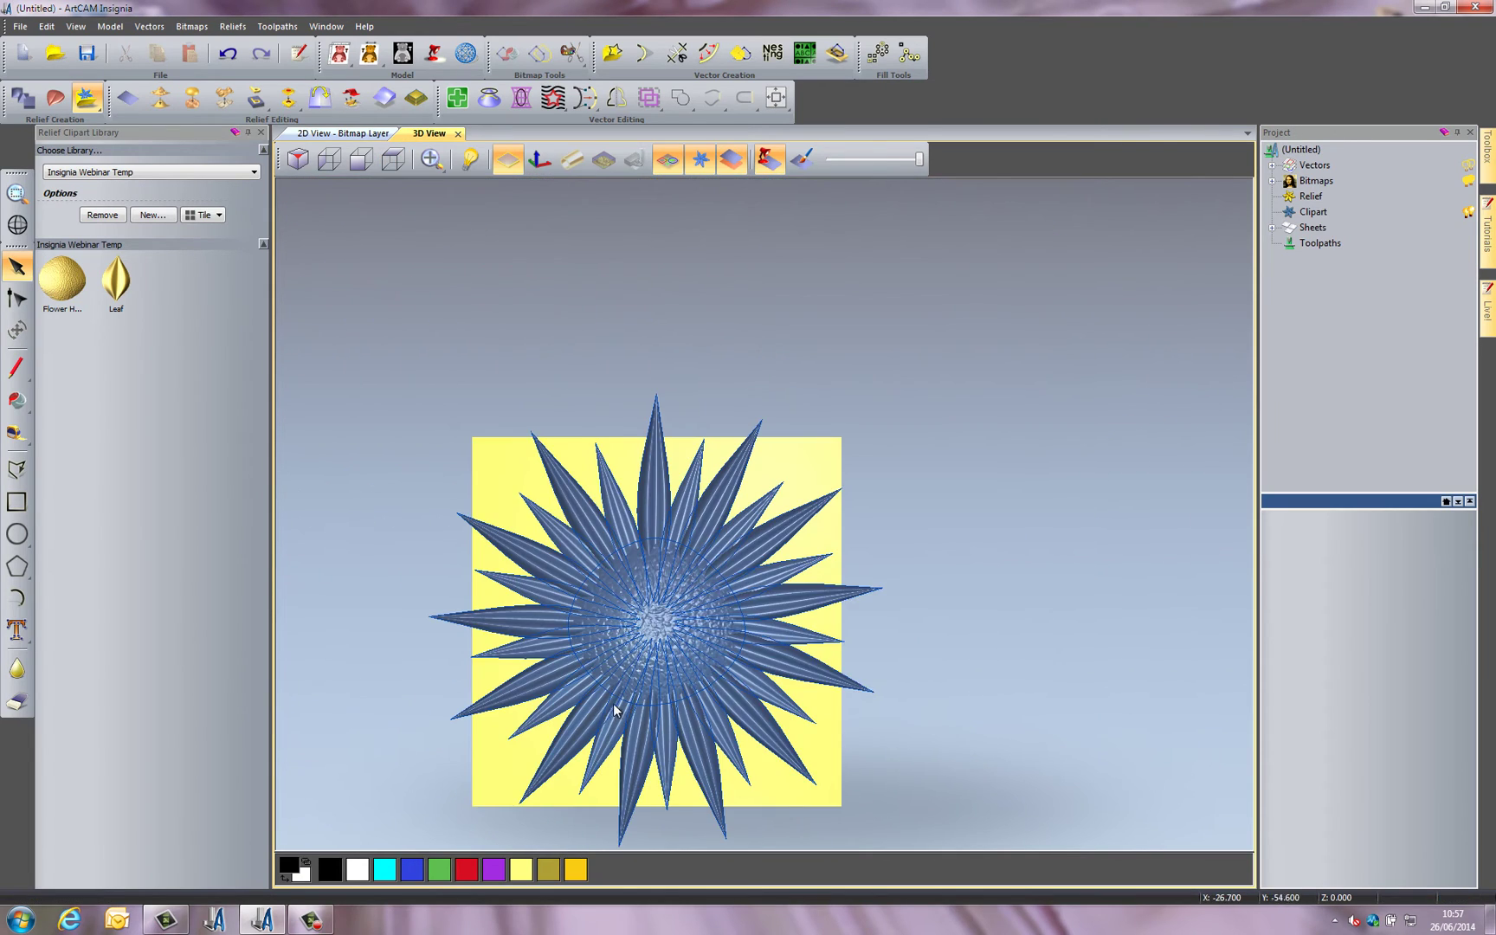
pyautogui.scroll(3, 590, 793)
pyautogui.moveTo(737, 759); pyautogui.dragTo(706, 659)
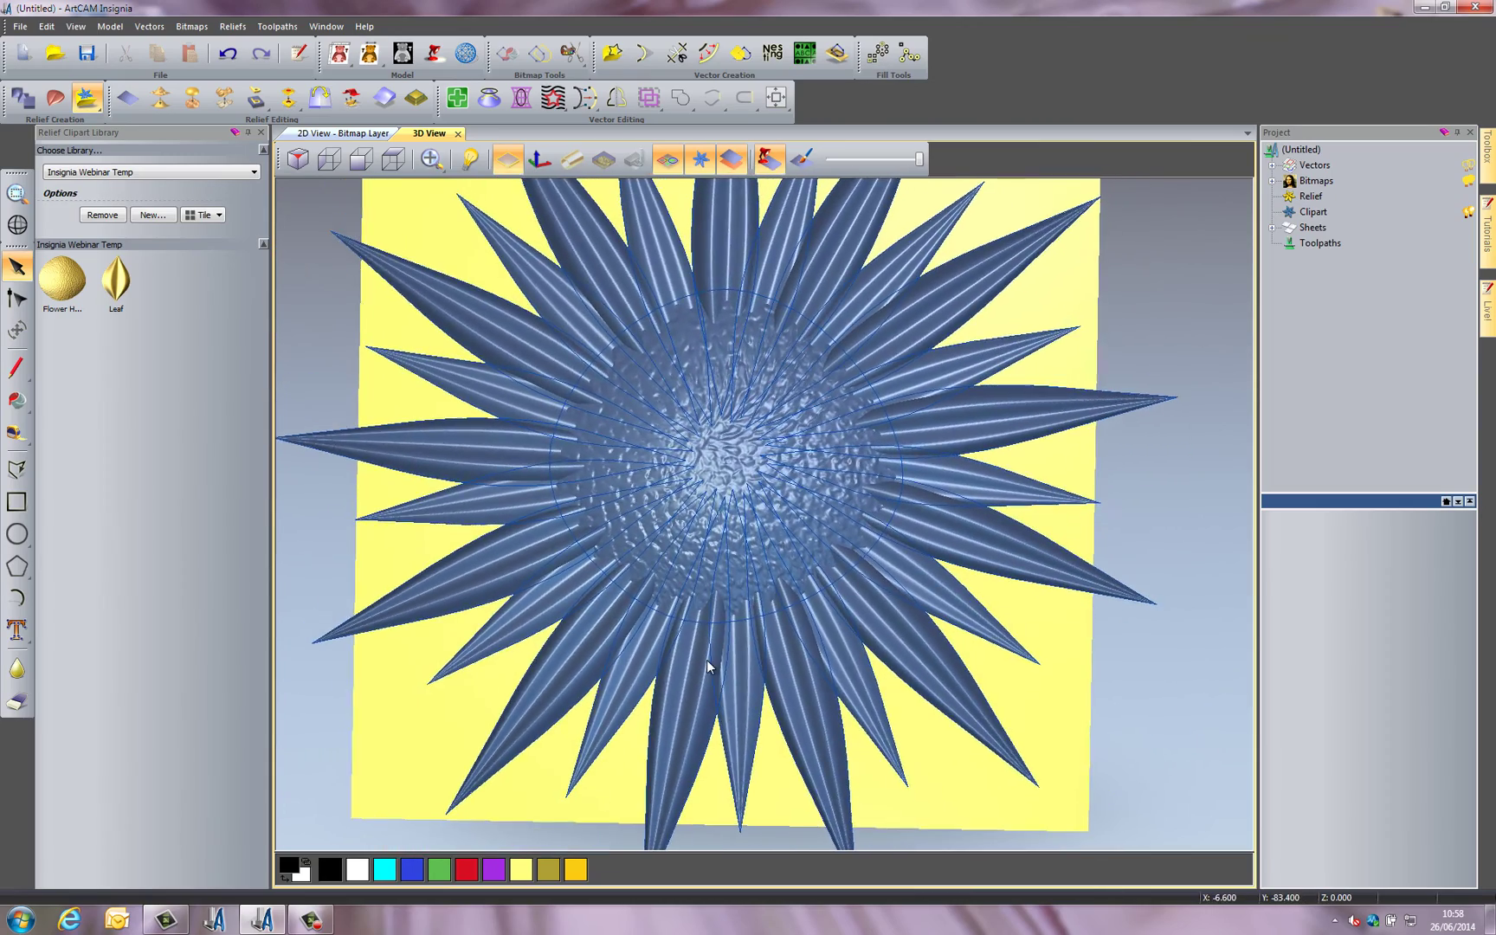
pyautogui.scroll(-3, 706, 659)
pyautogui.scroll(1, 790, 449)
pyautogui.scroll(-1, 791, 449)
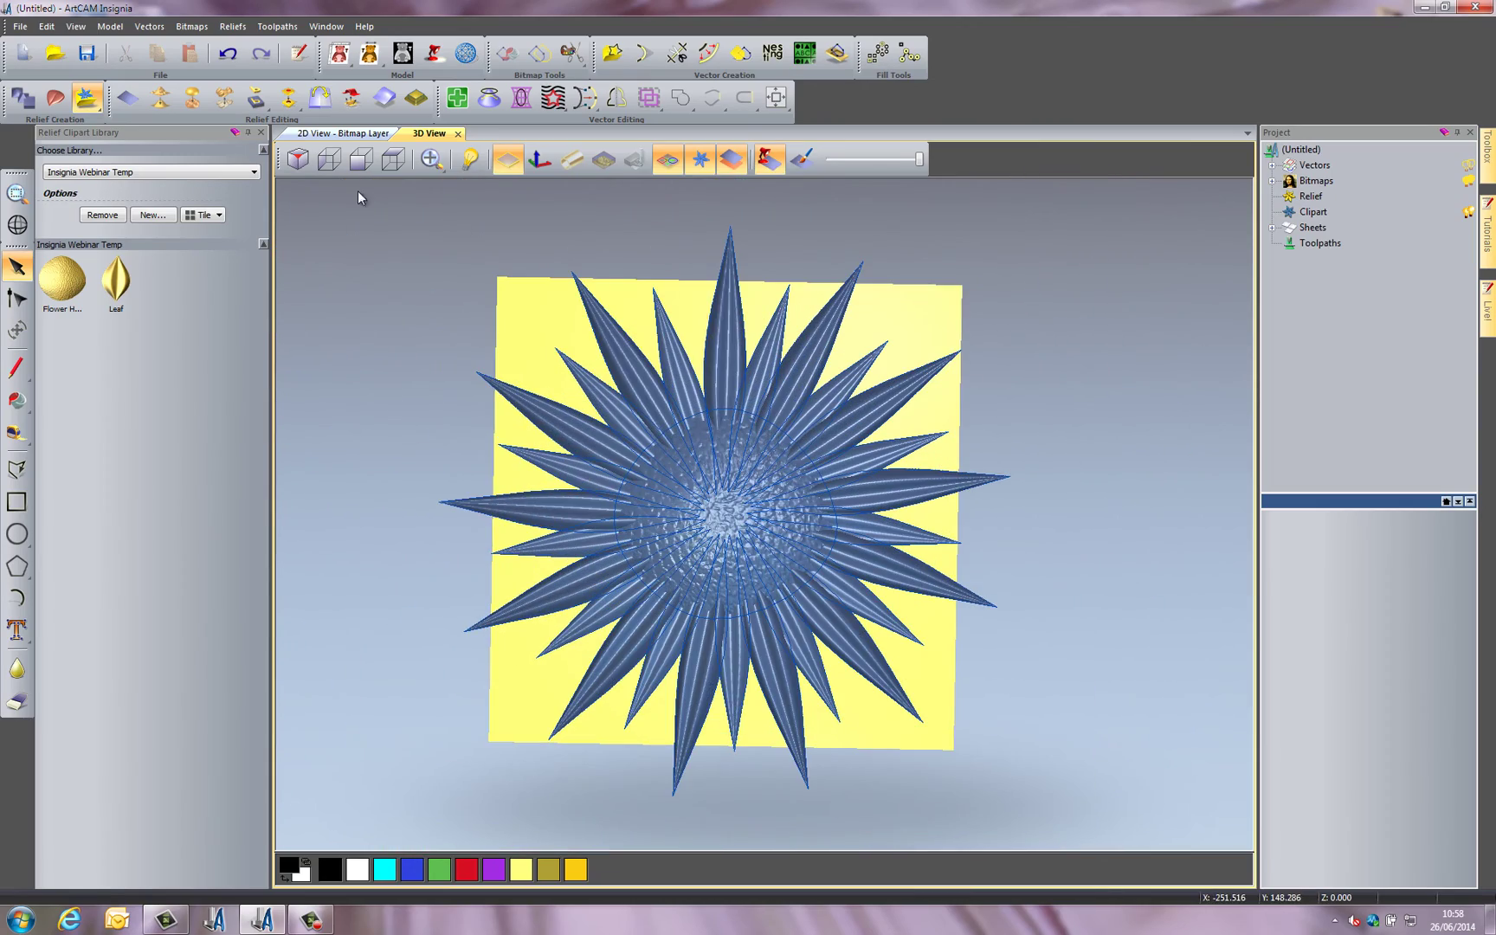
pyautogui.click(393, 159)
pyautogui.scroll(1, 506, 814)
pyautogui.scroll(1, 506, 815)
pyautogui.scroll(-2, 654, 758)
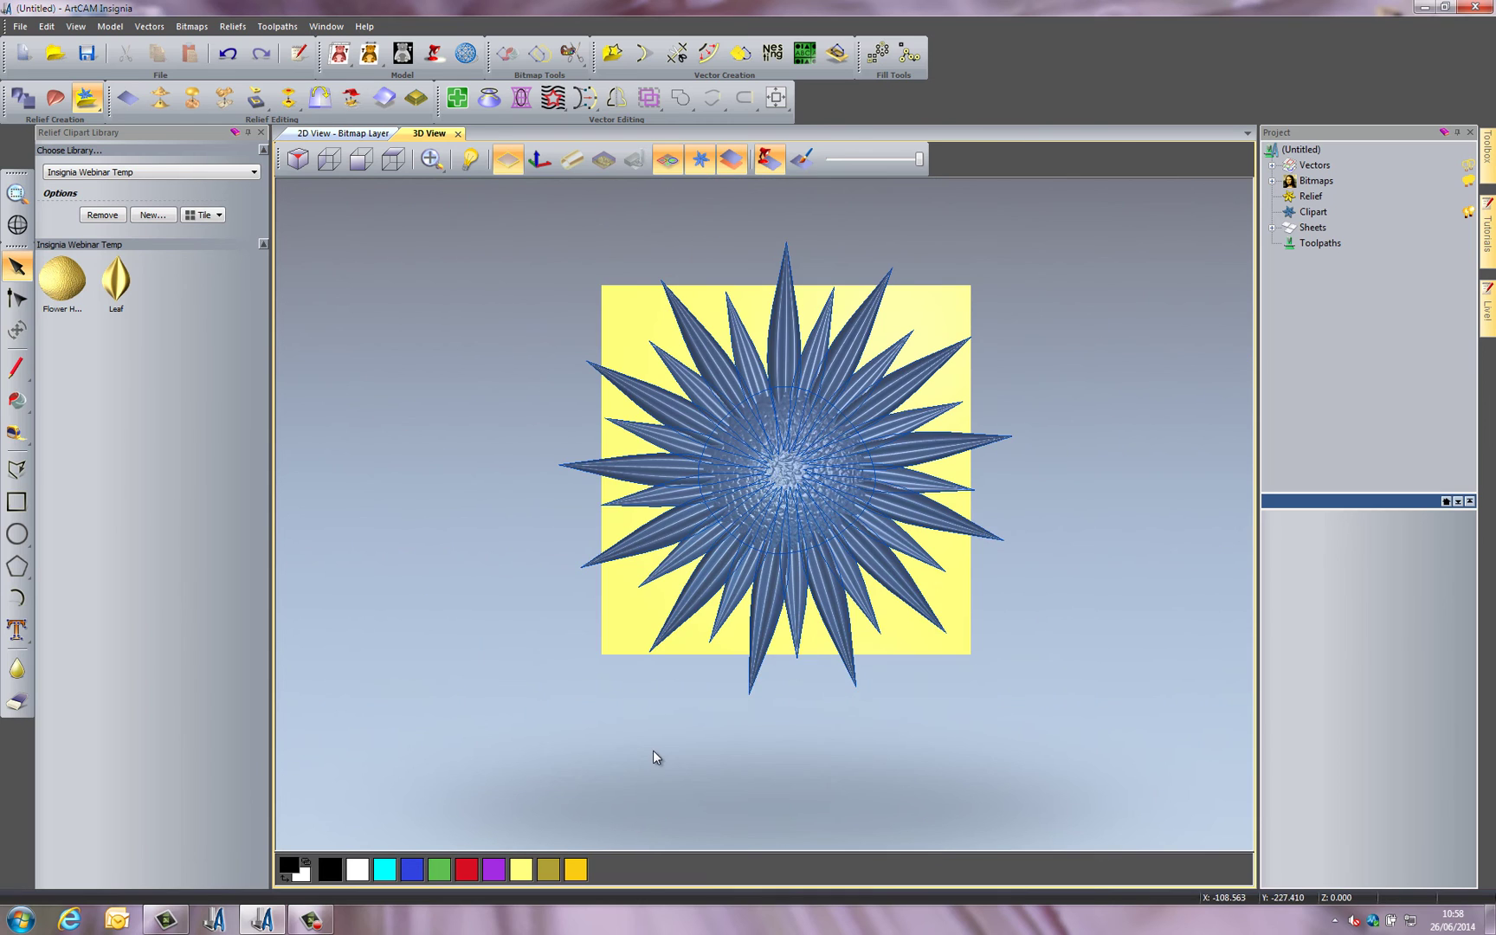
pyautogui.scroll(1, 821, 456)
pyautogui.scroll(1, 822, 471)
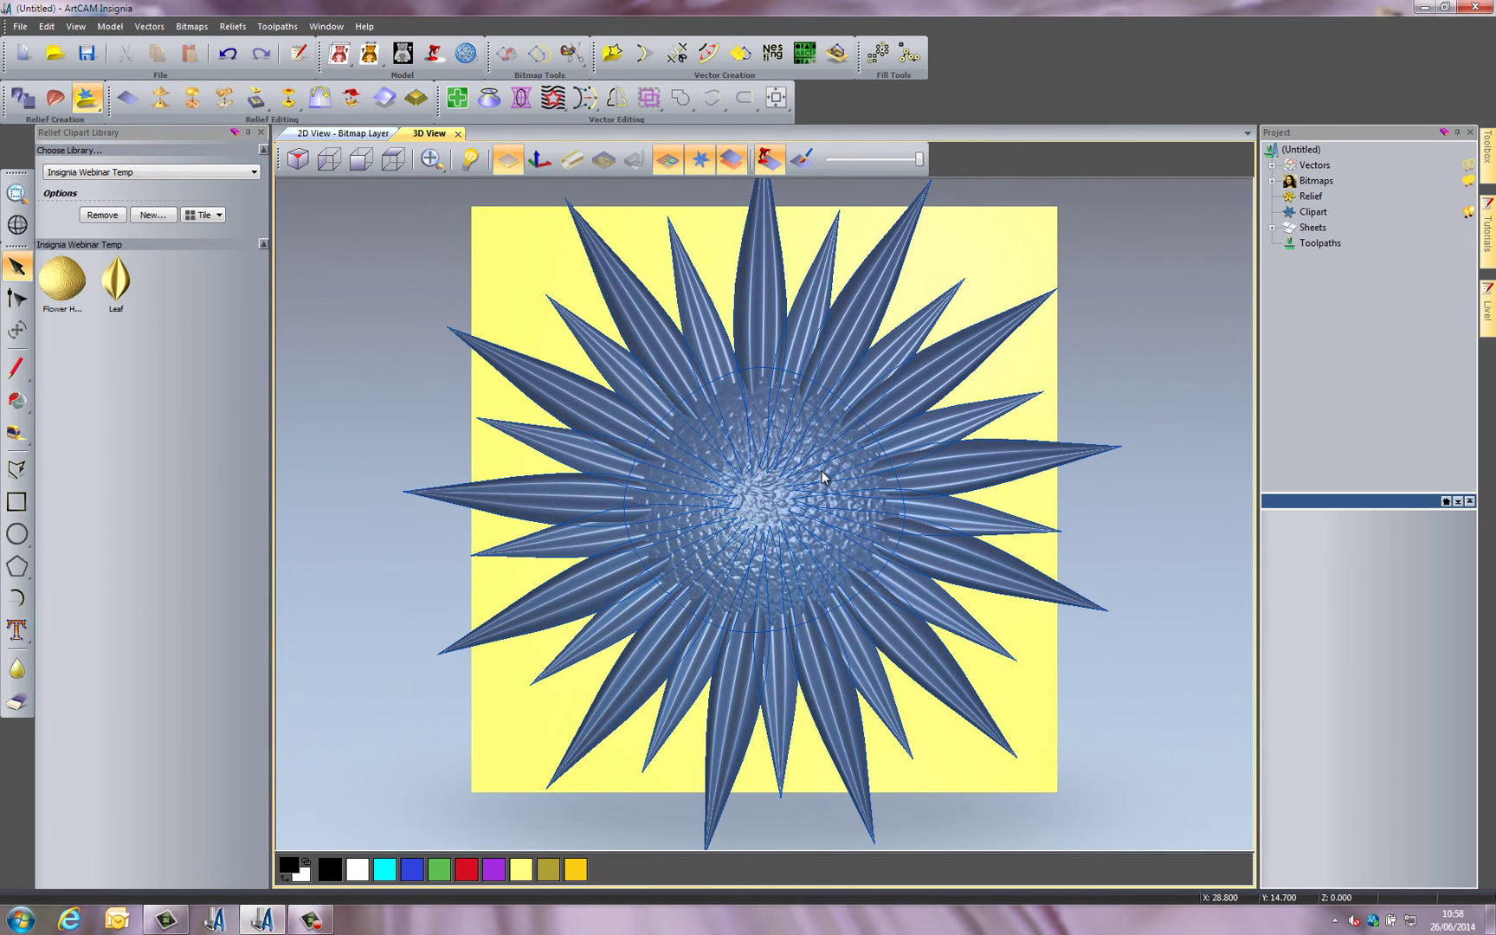
# Select the whole flower and scale it proportionally about its centre to about 288 mm wide so it fits the model
pyautogui.click(822, 471)
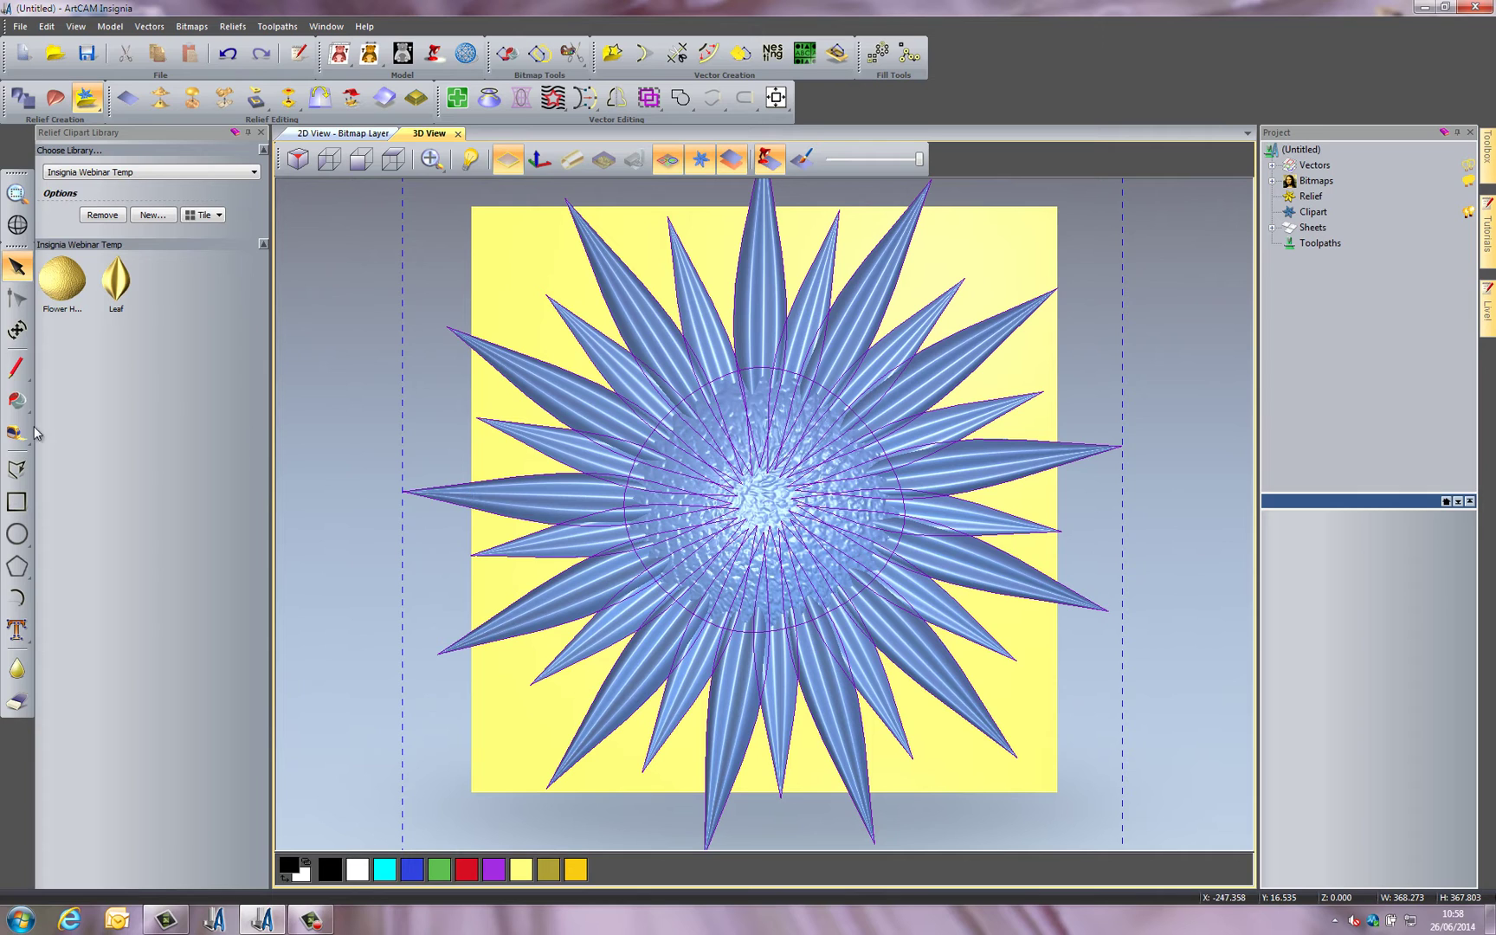
pyautogui.click(16, 330)
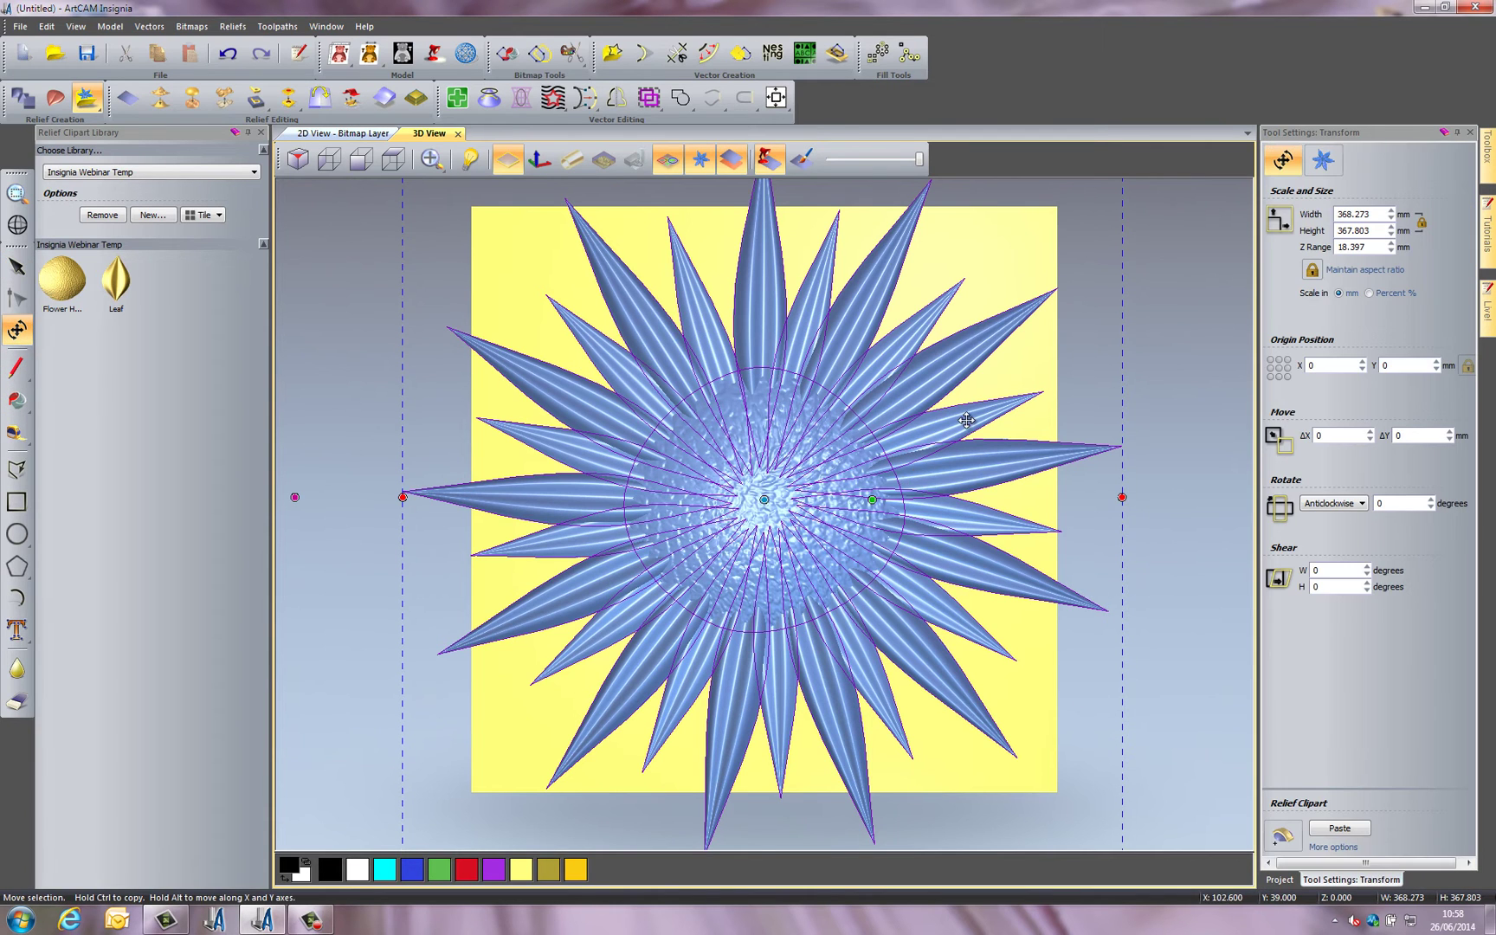
pyautogui.scroll(-2, 966, 420)
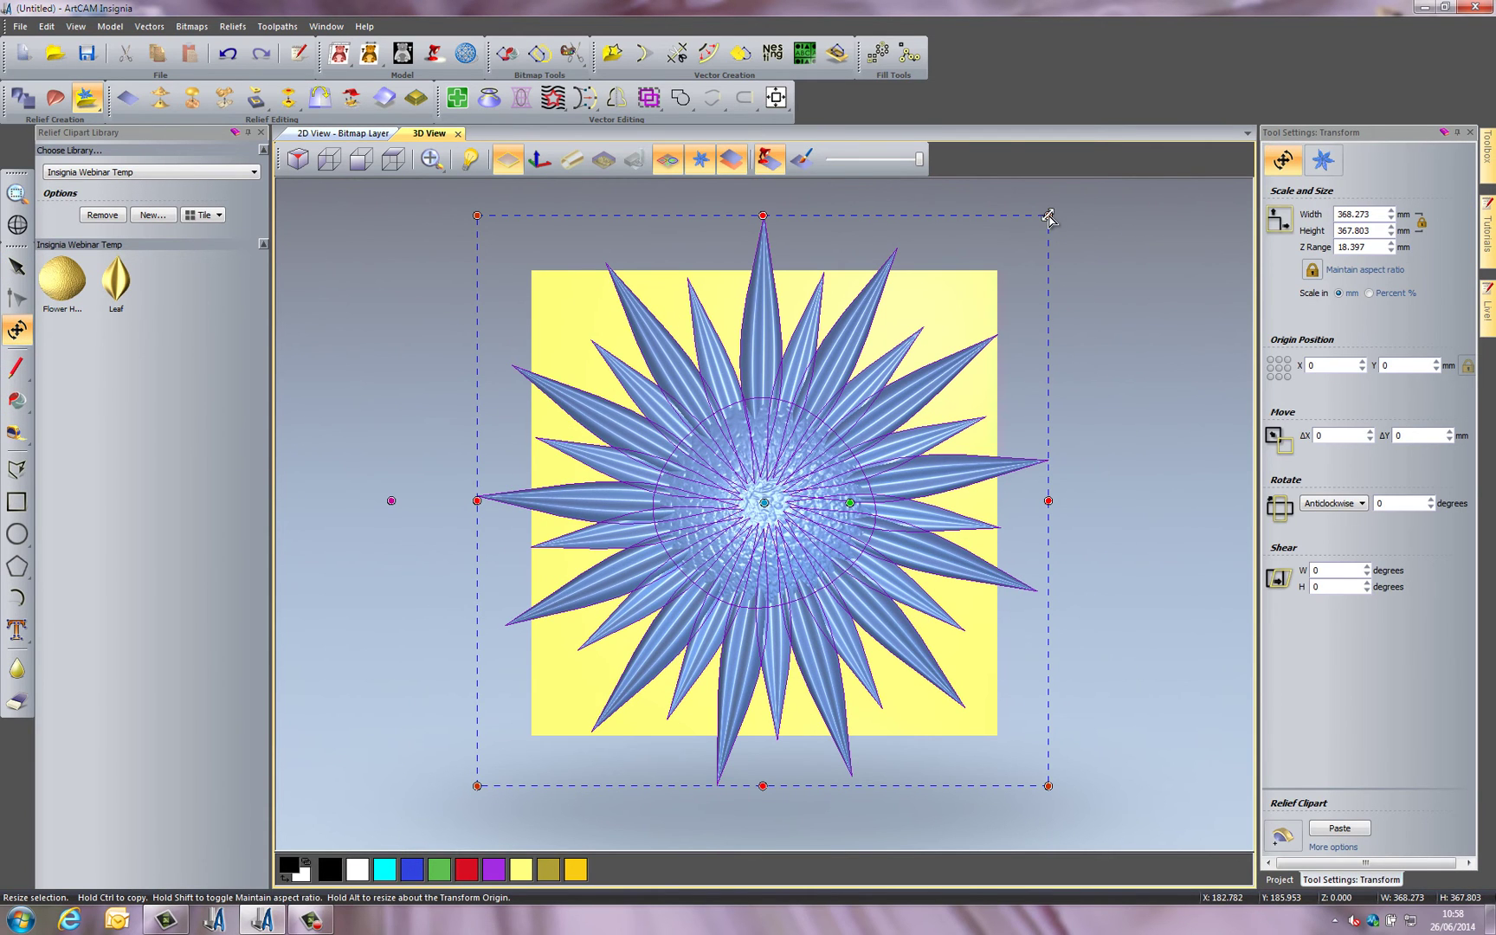
pyautogui.moveTo(1049, 218); pyautogui.dragTo(986, 277)
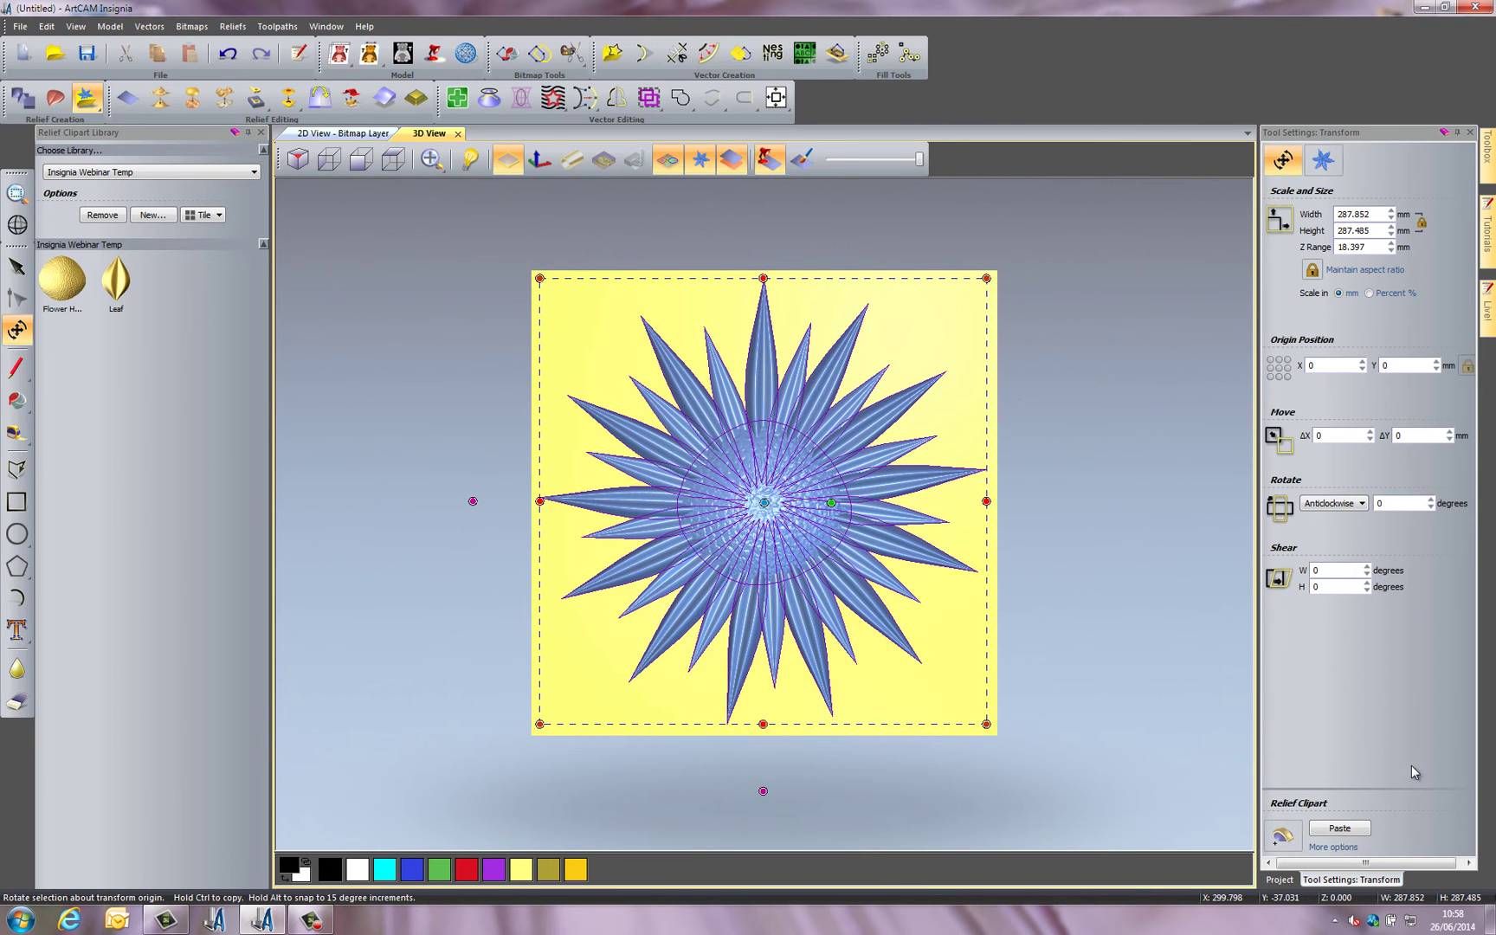
# Change the clipart's paste mode and paste the complete flower into the relief
pyautogui.click(1339, 829)
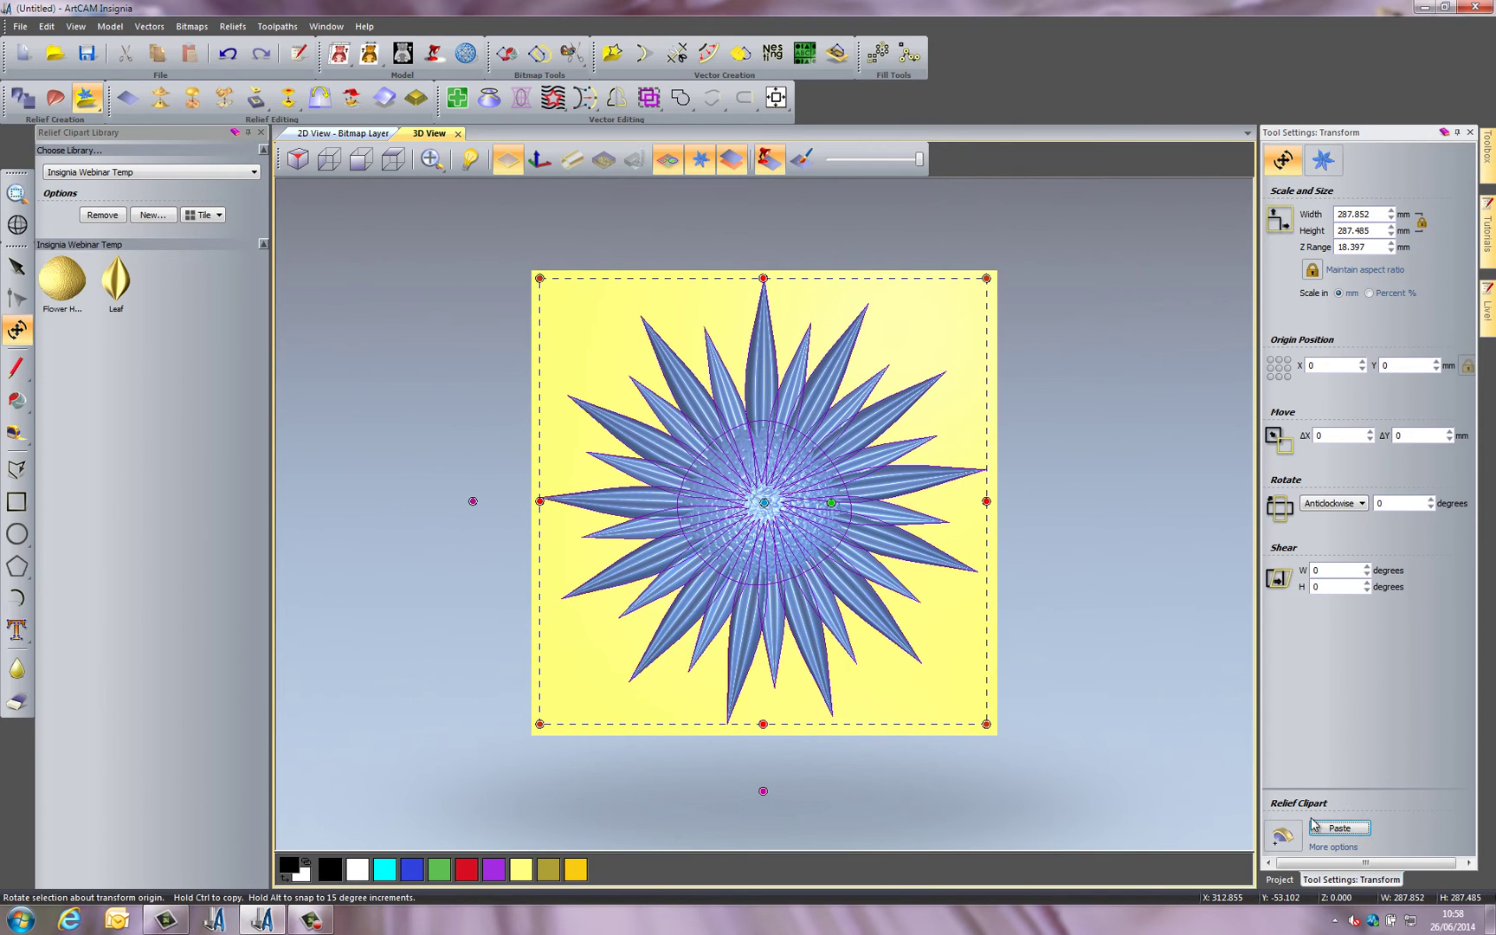
pyautogui.click(1287, 850)
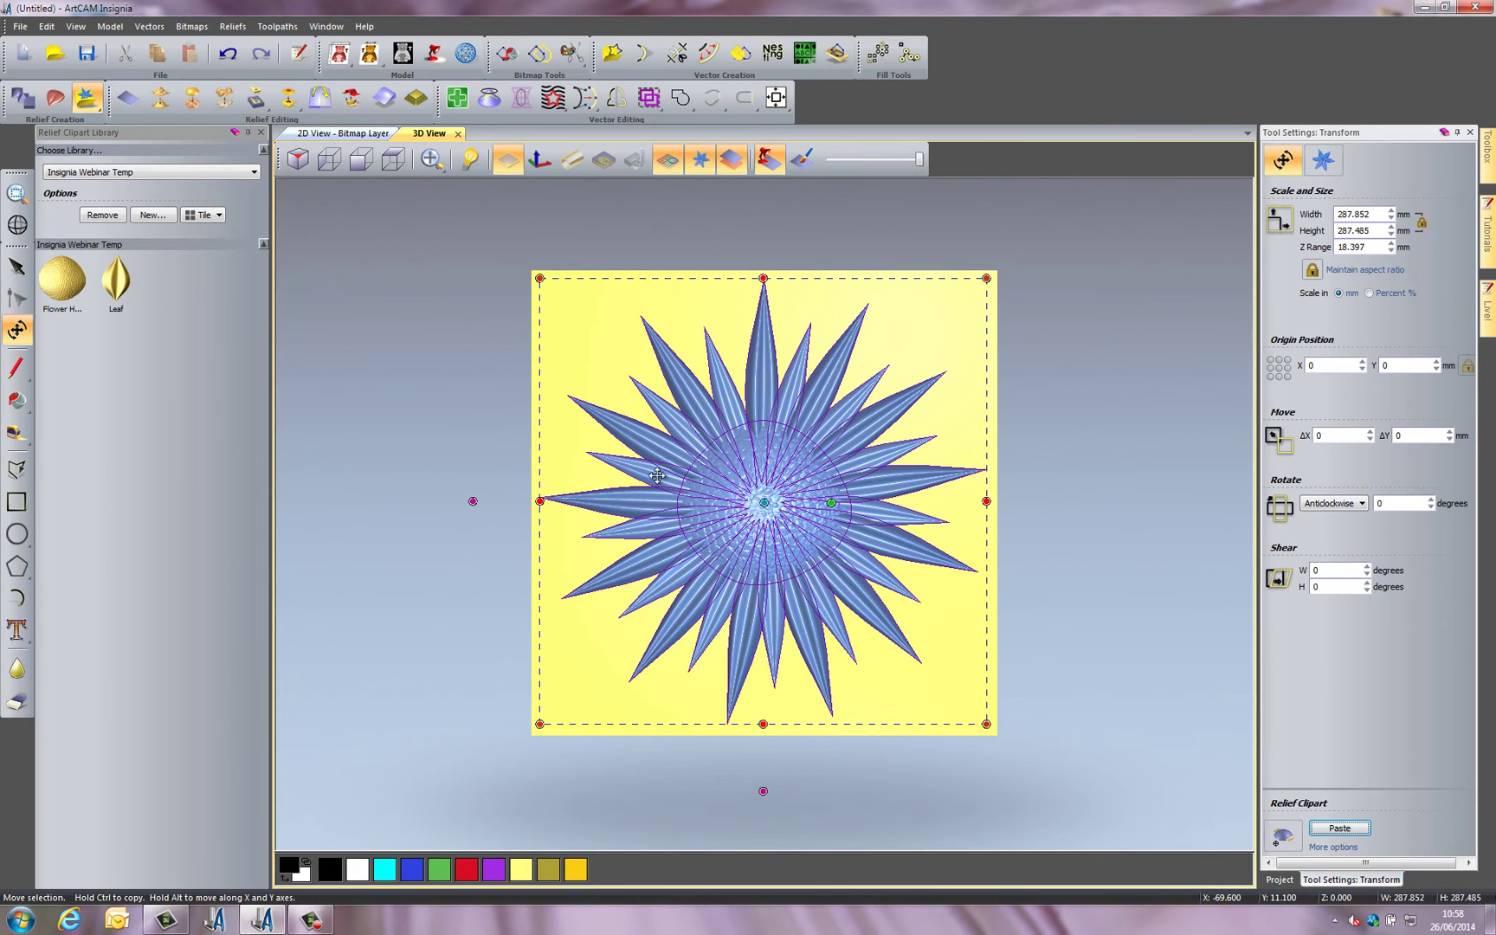
pyautogui.click(1338, 827)
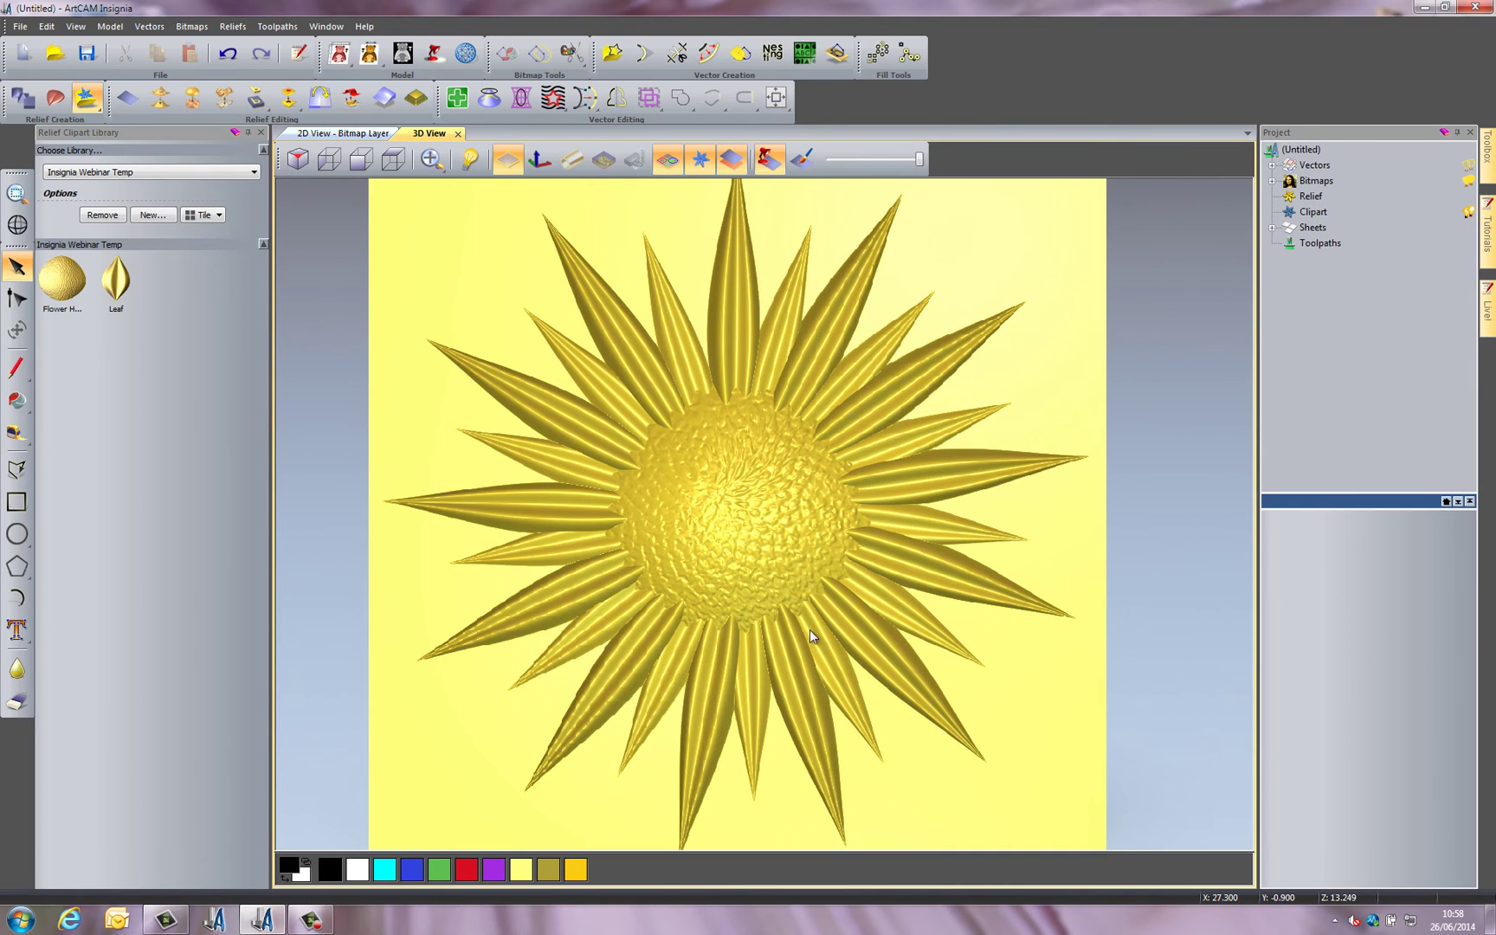
# Store the flower relief as a new item in the Insignia Webinar Temp clipart library and rename it Flower
pyautogui.moveTo(811, 631); pyautogui.dragTo(858, 658)
pyautogui.scroll(2, 775, 601)
pyautogui.moveTo(777, 607); pyautogui.dragTo(723, 578)
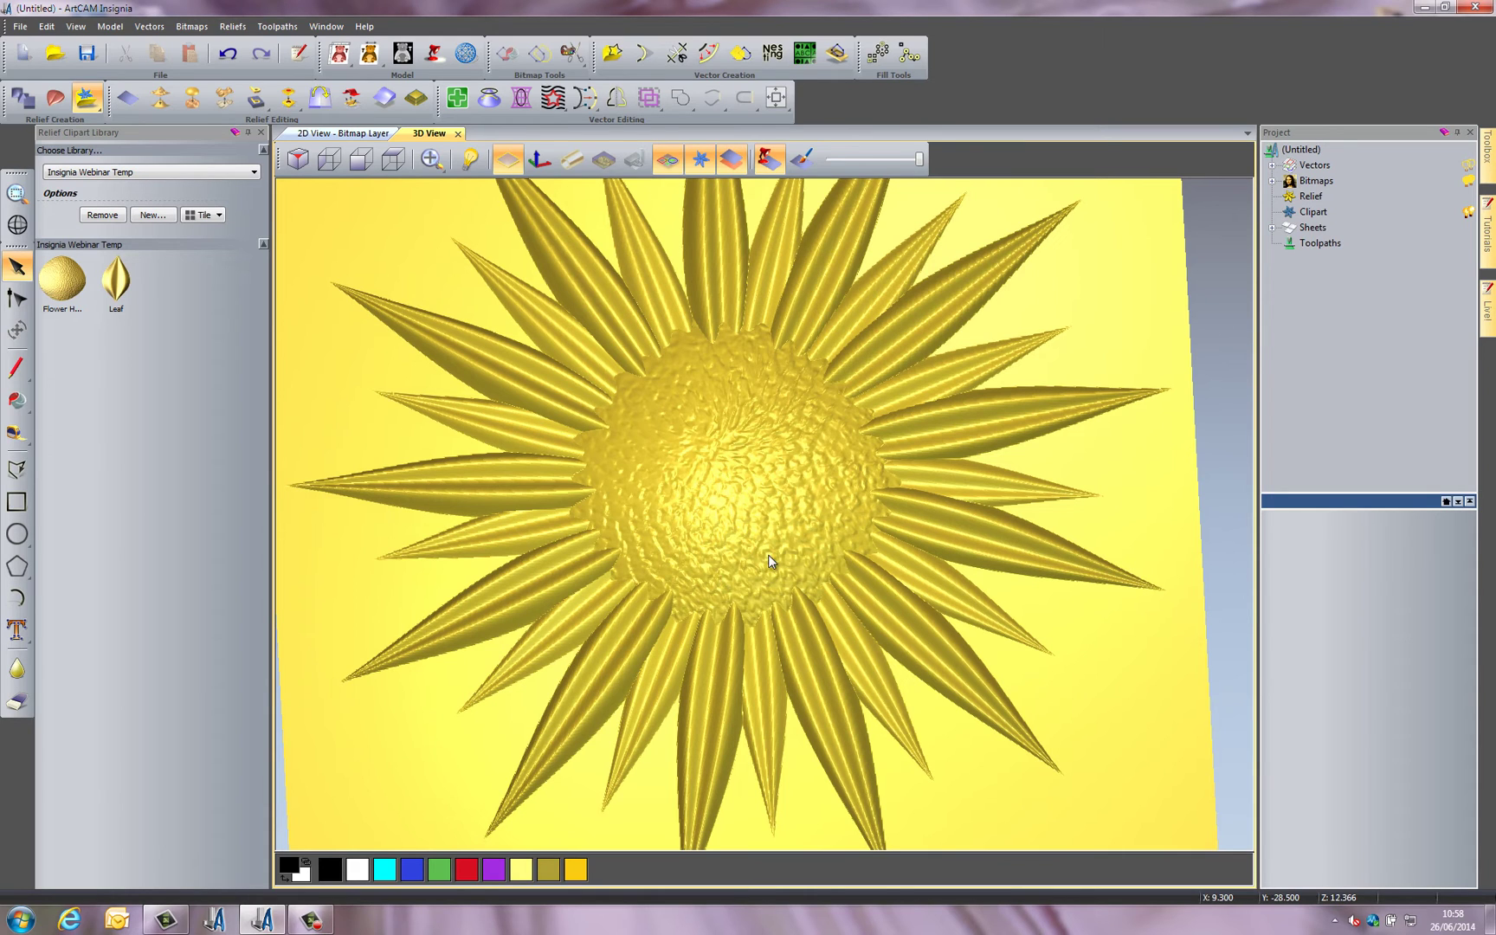
pyautogui.scroll(-3, 729, 542)
pyautogui.moveTo(816, 580); pyautogui.dragTo(814, 616)
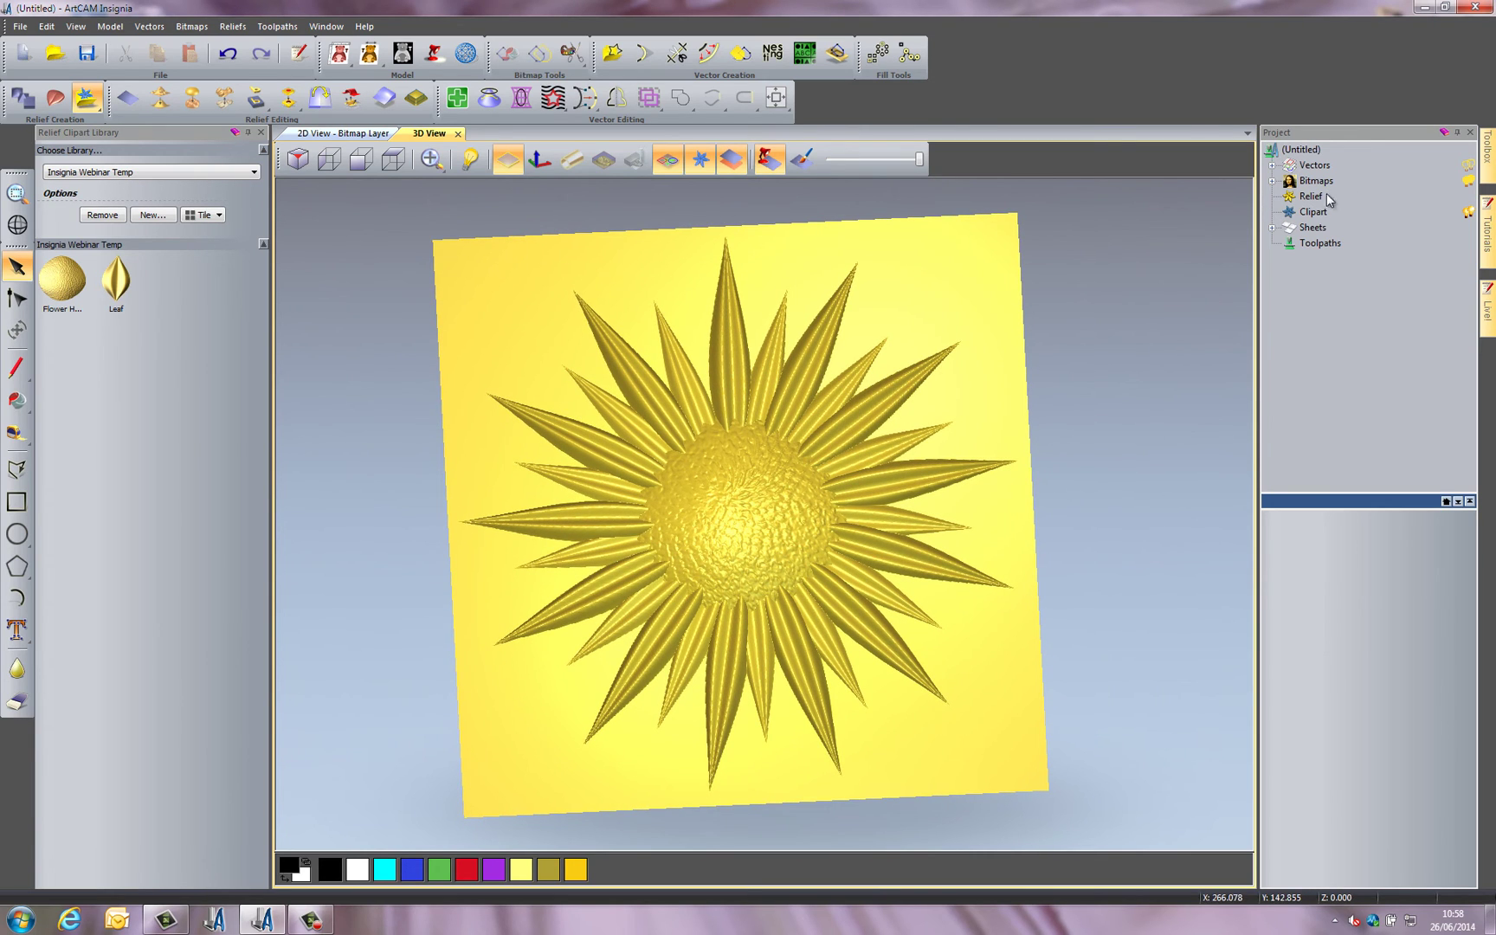
pyautogui.moveTo(1310, 196); pyautogui.dragTo(154, 455)
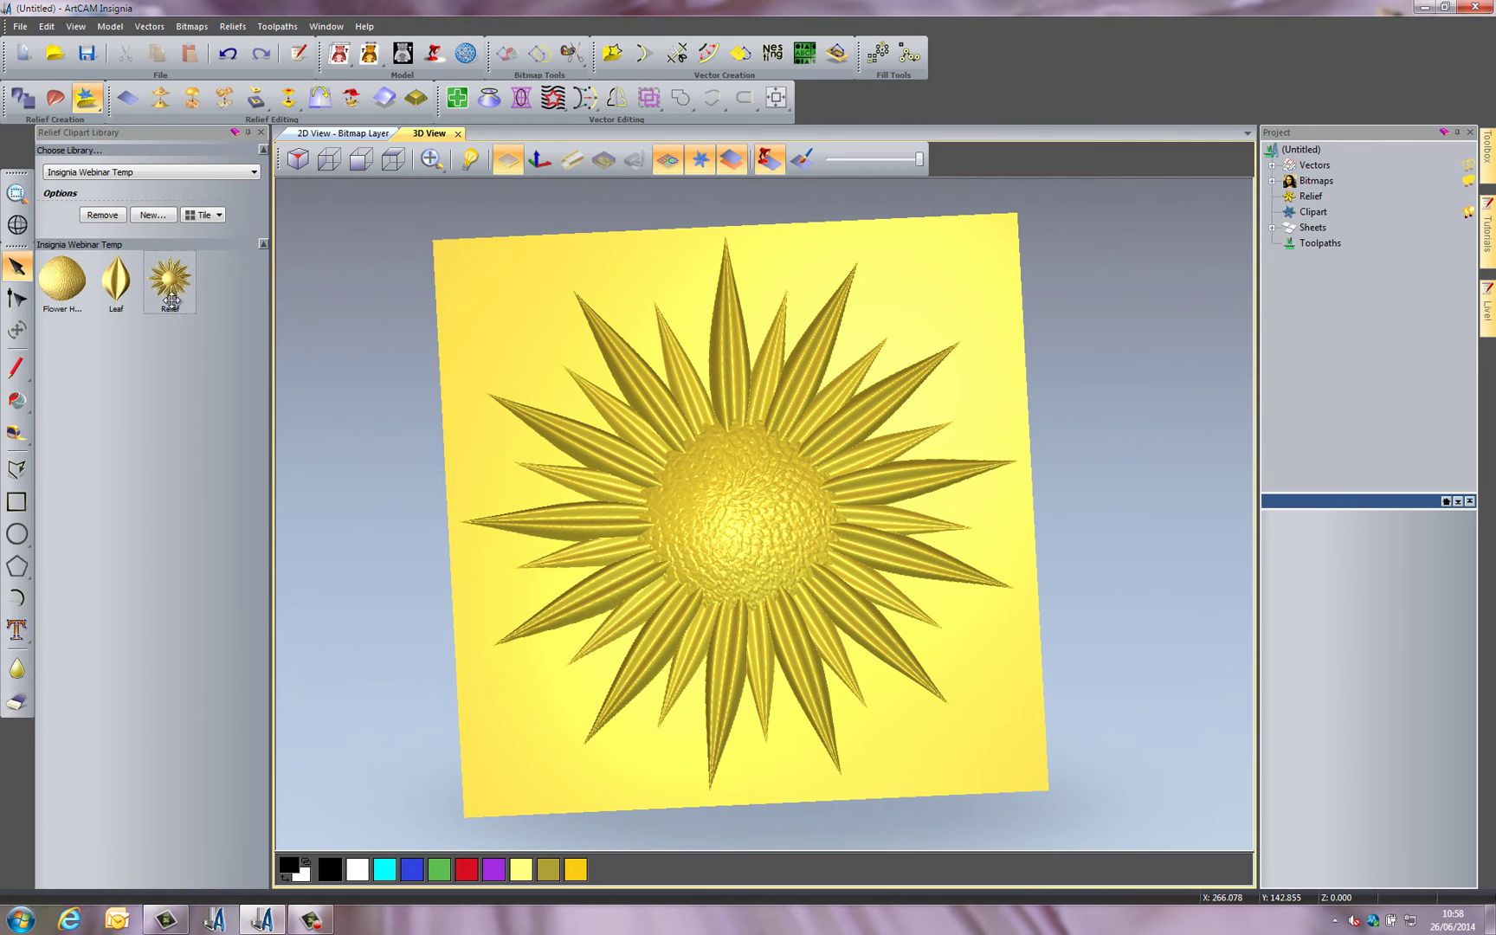
pyautogui.rightClick(173, 293)
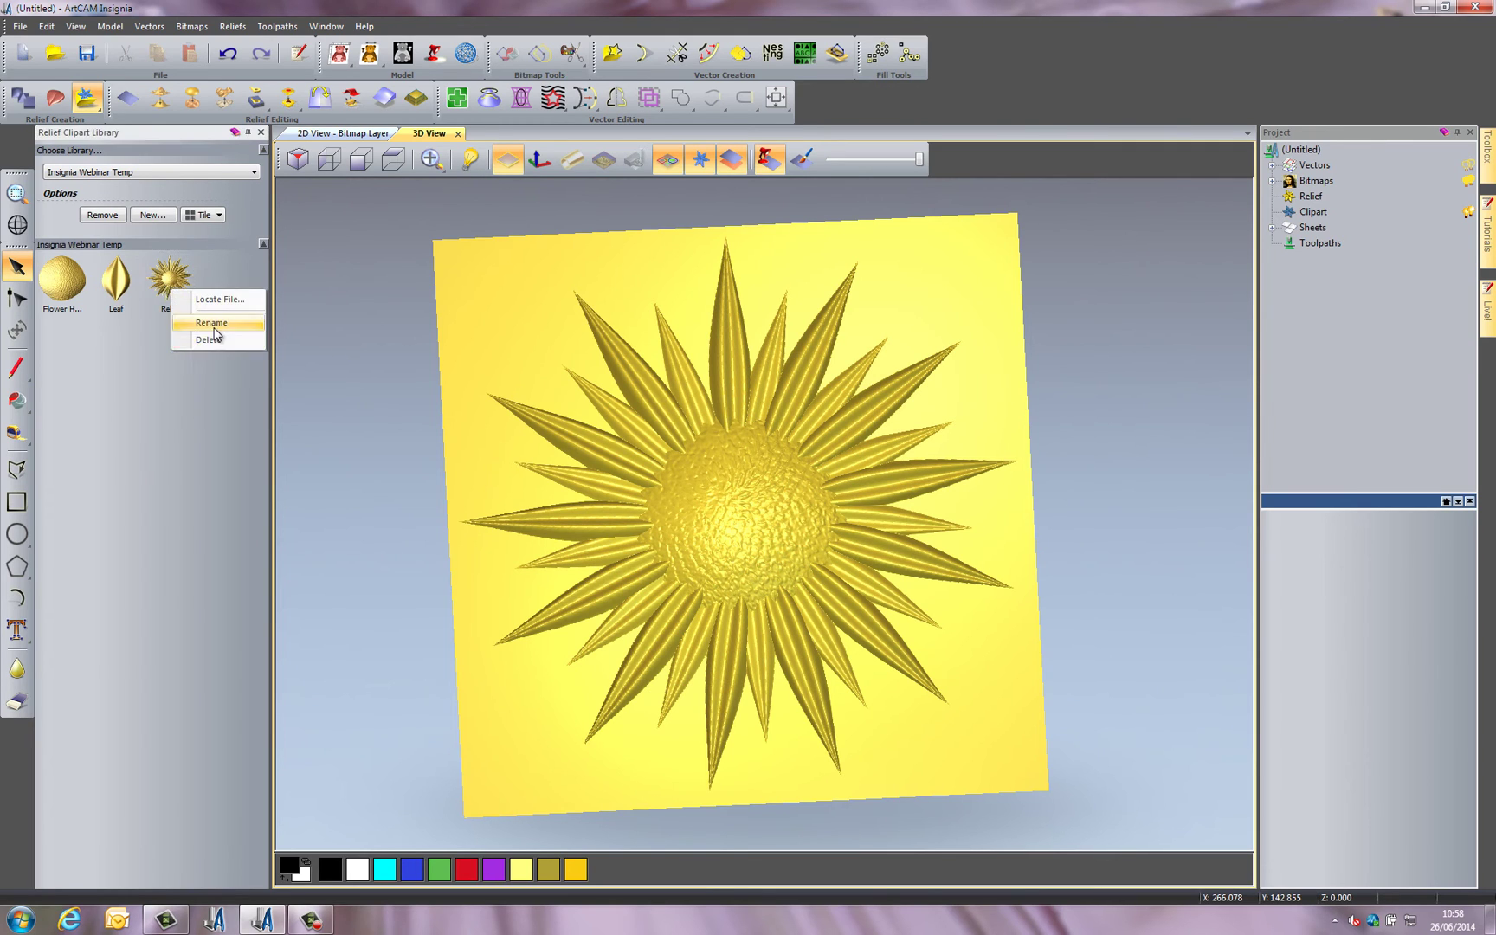
pyautogui.click(208, 323)
pyautogui.write('Flower')
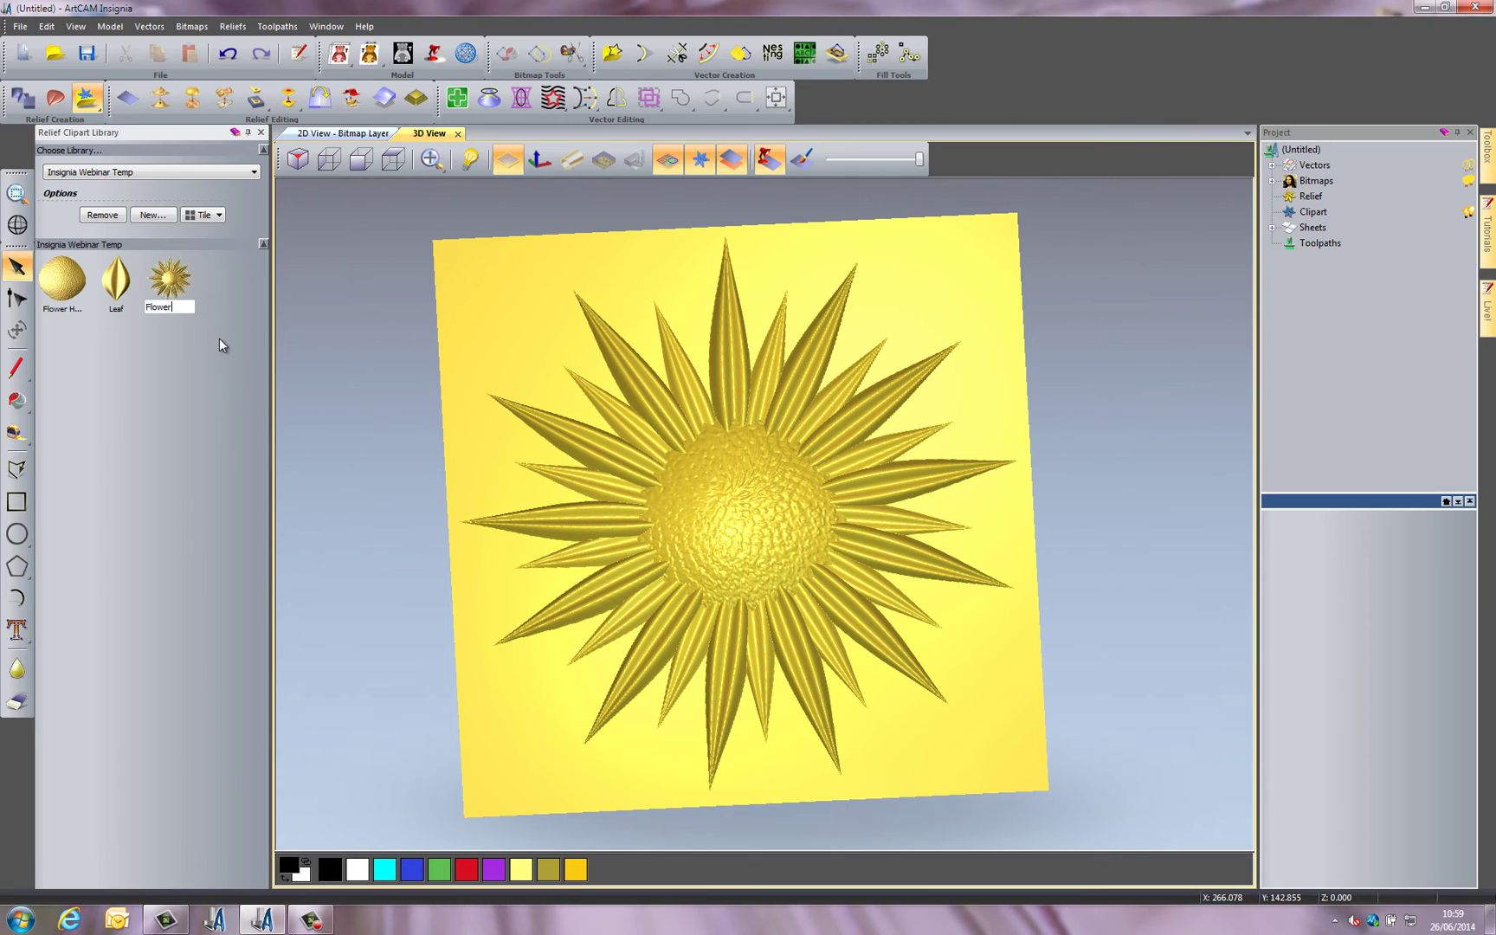
pyautogui.press('Return')
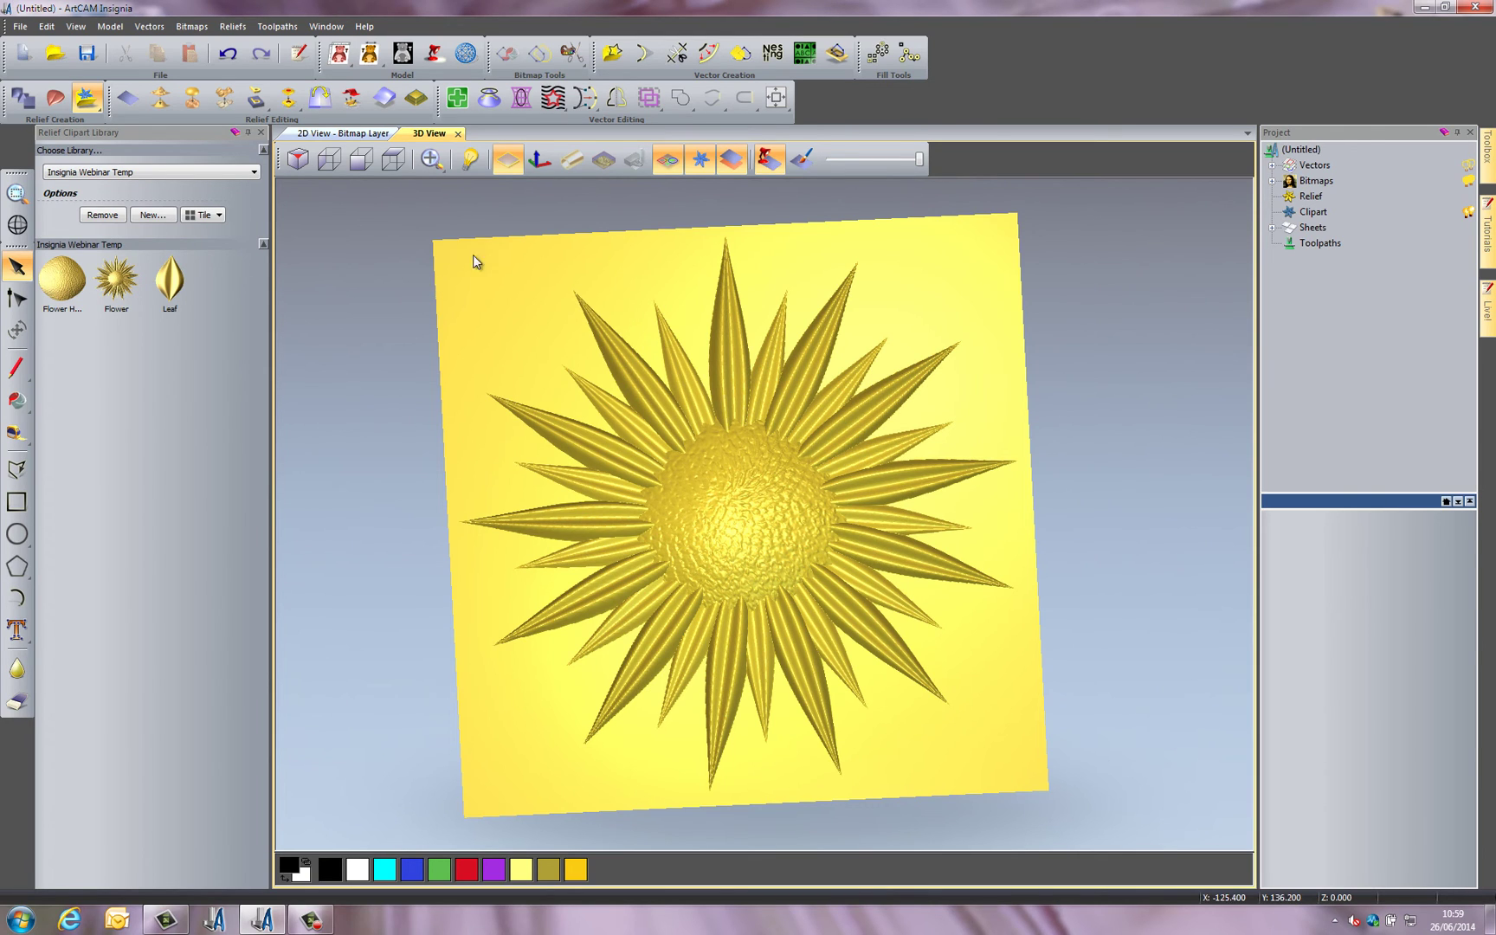
# Return to a top view of the model and reset the current relief to zero height
pyautogui.click(393, 159)
pyautogui.scroll(-2, 807, 546)
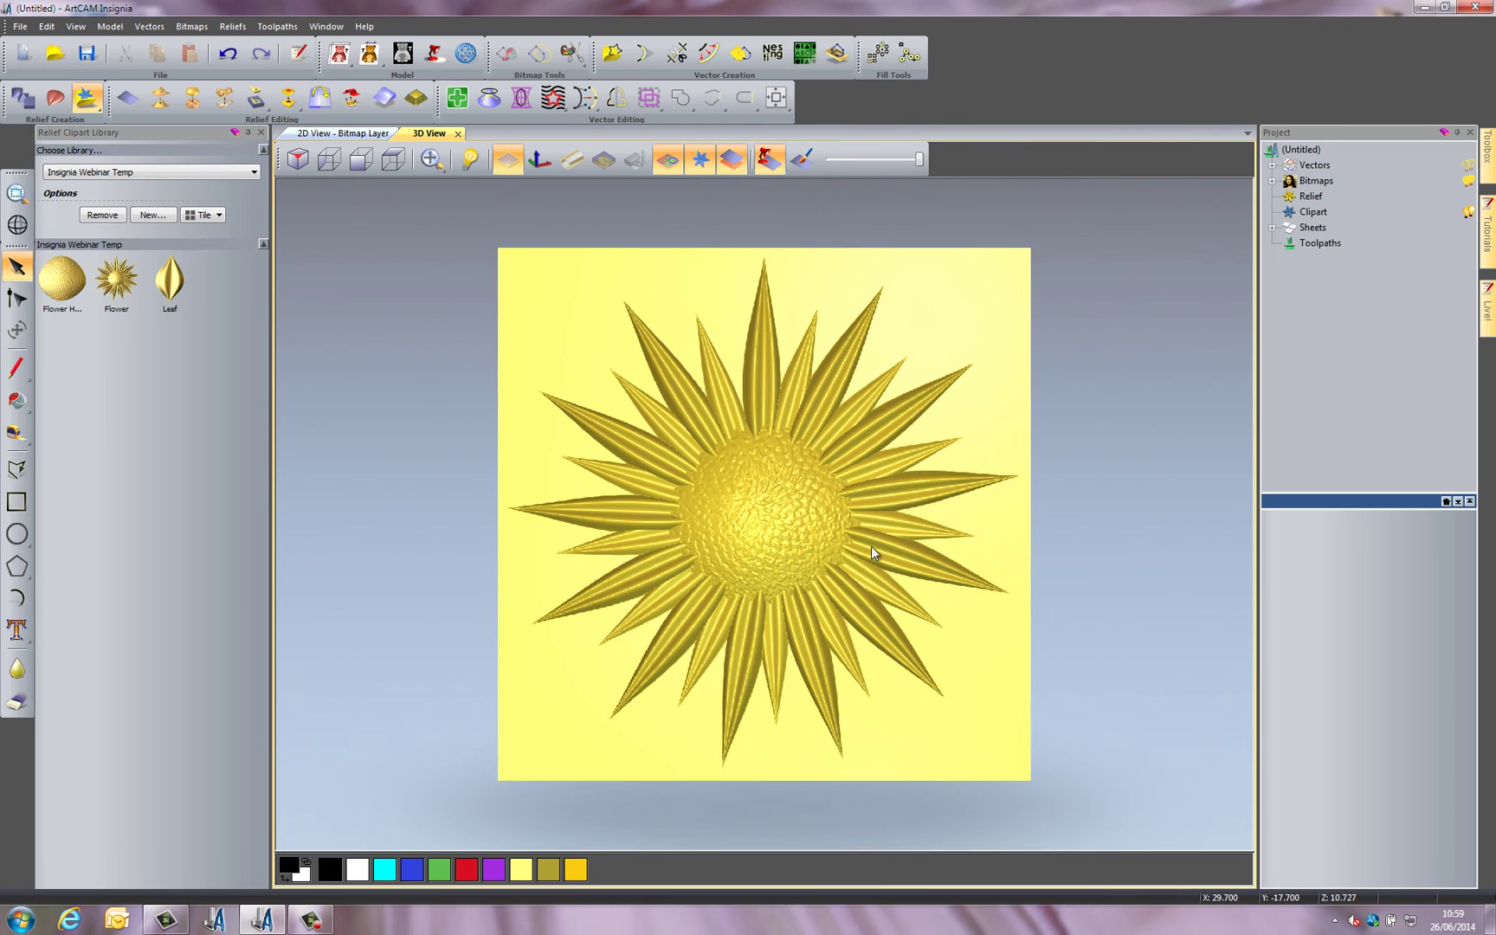
pyautogui.moveTo(871, 545); pyautogui.dragTo(845, 575, button='middle')
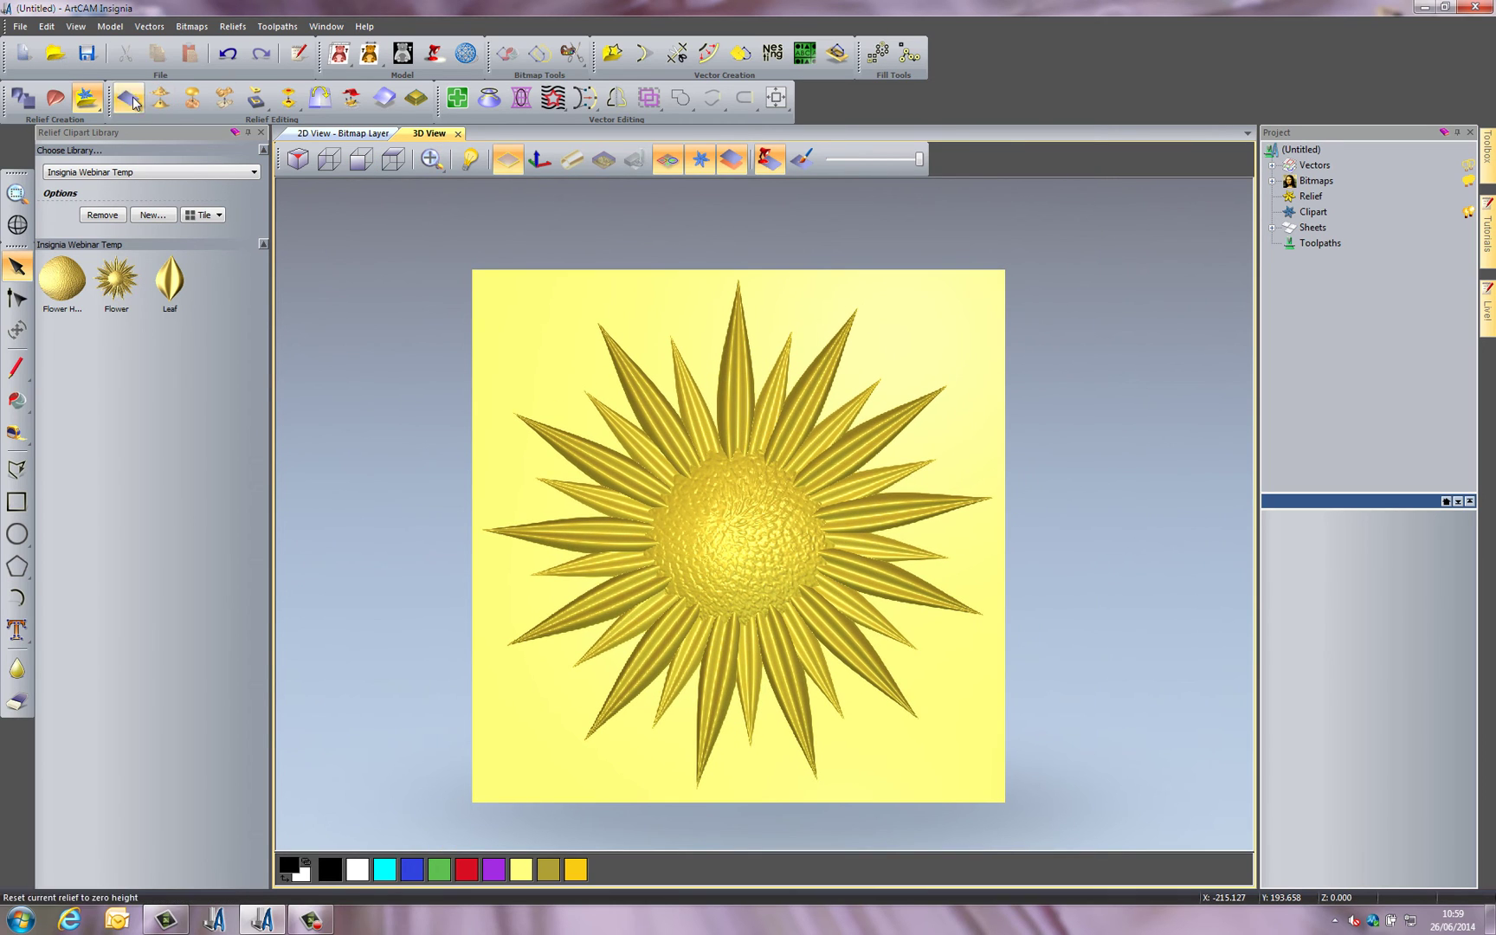
pyautogui.click(128, 97)
# Place the Flower clipart on the empty model, scale it to about 190 mm wide, and position it left of centre
pyautogui.moveTo(116, 279); pyautogui.dragTo(675, 520)
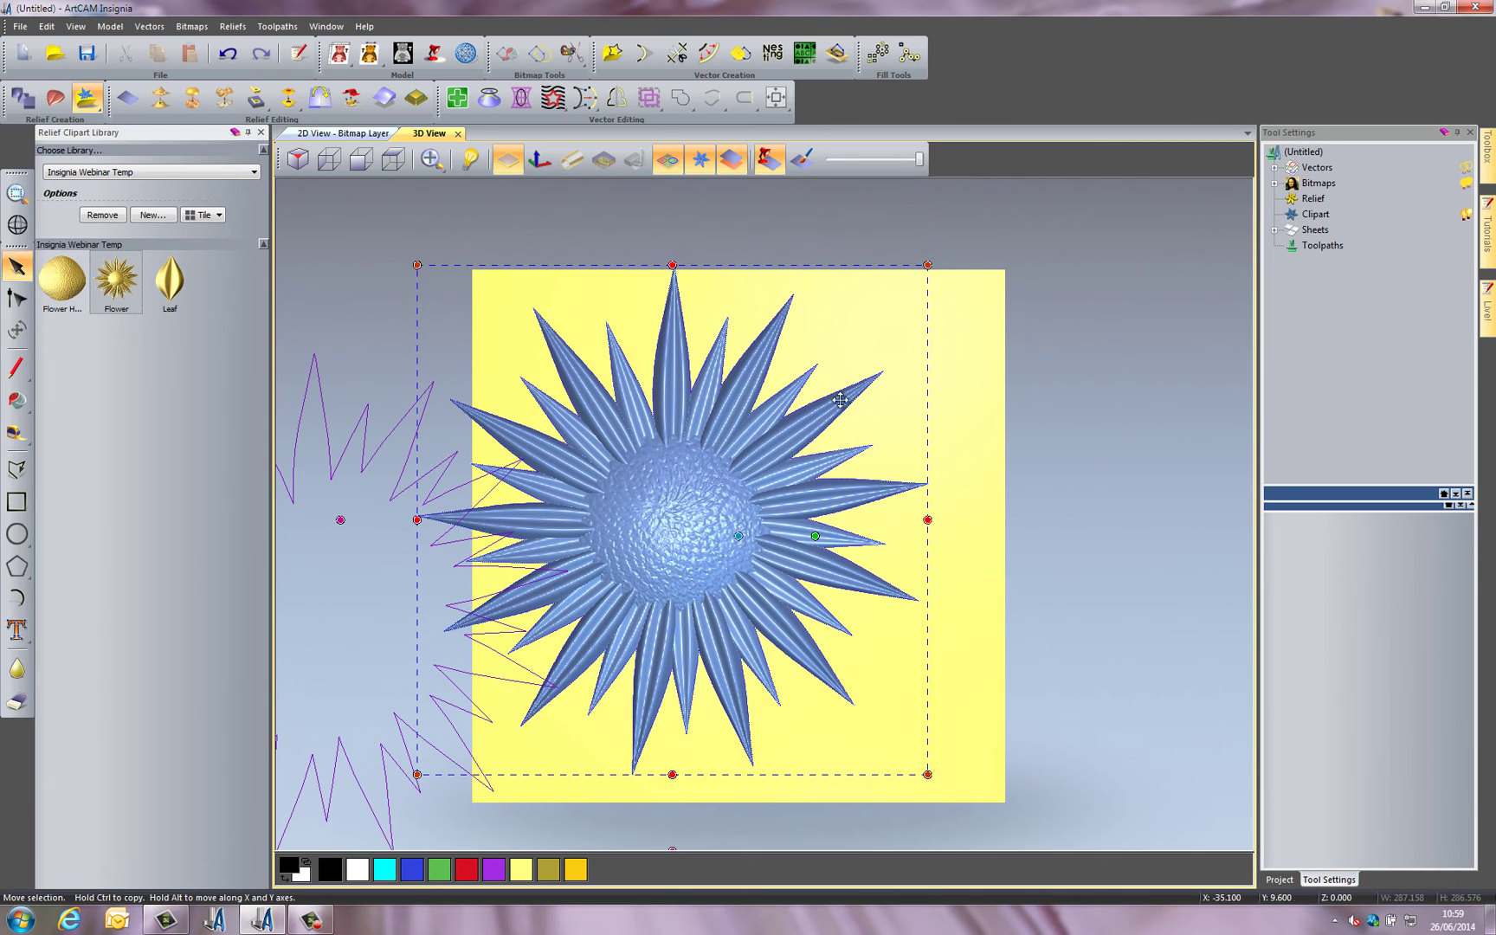
pyautogui.moveTo(932, 265); pyautogui.dragTo(758, 434)
pyautogui.moveTo(629, 565); pyautogui.dragTo(693, 497)
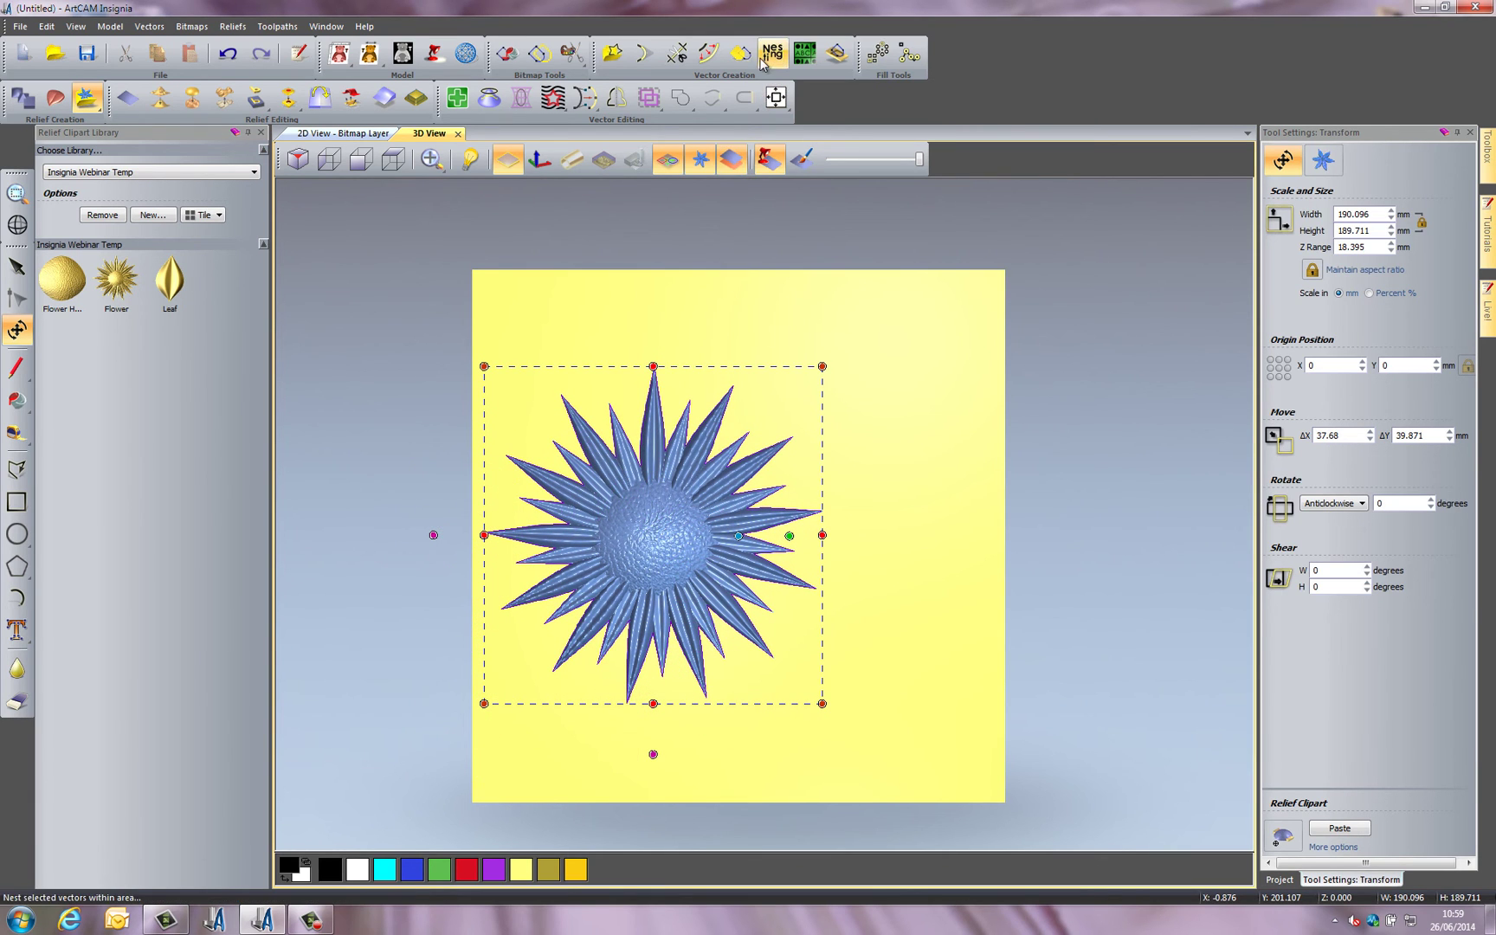
# Rotate-copy the flower clipart into 4 objects around centre 0, 0 over a total angle of 360 degrees
pyautogui.click(878, 53)
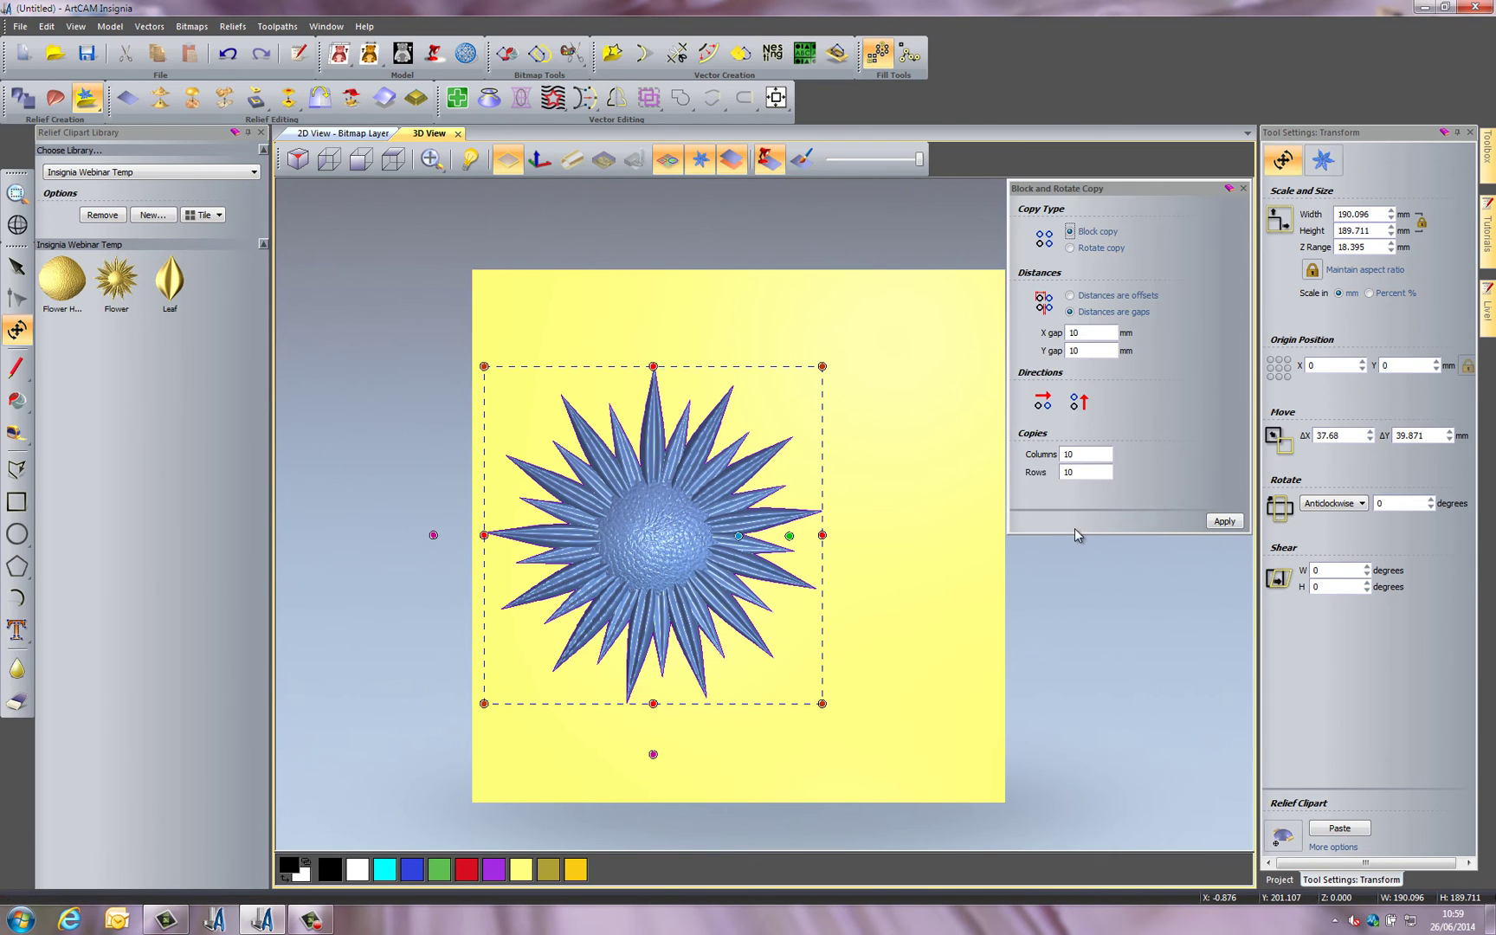
pyautogui.click(1070, 248)
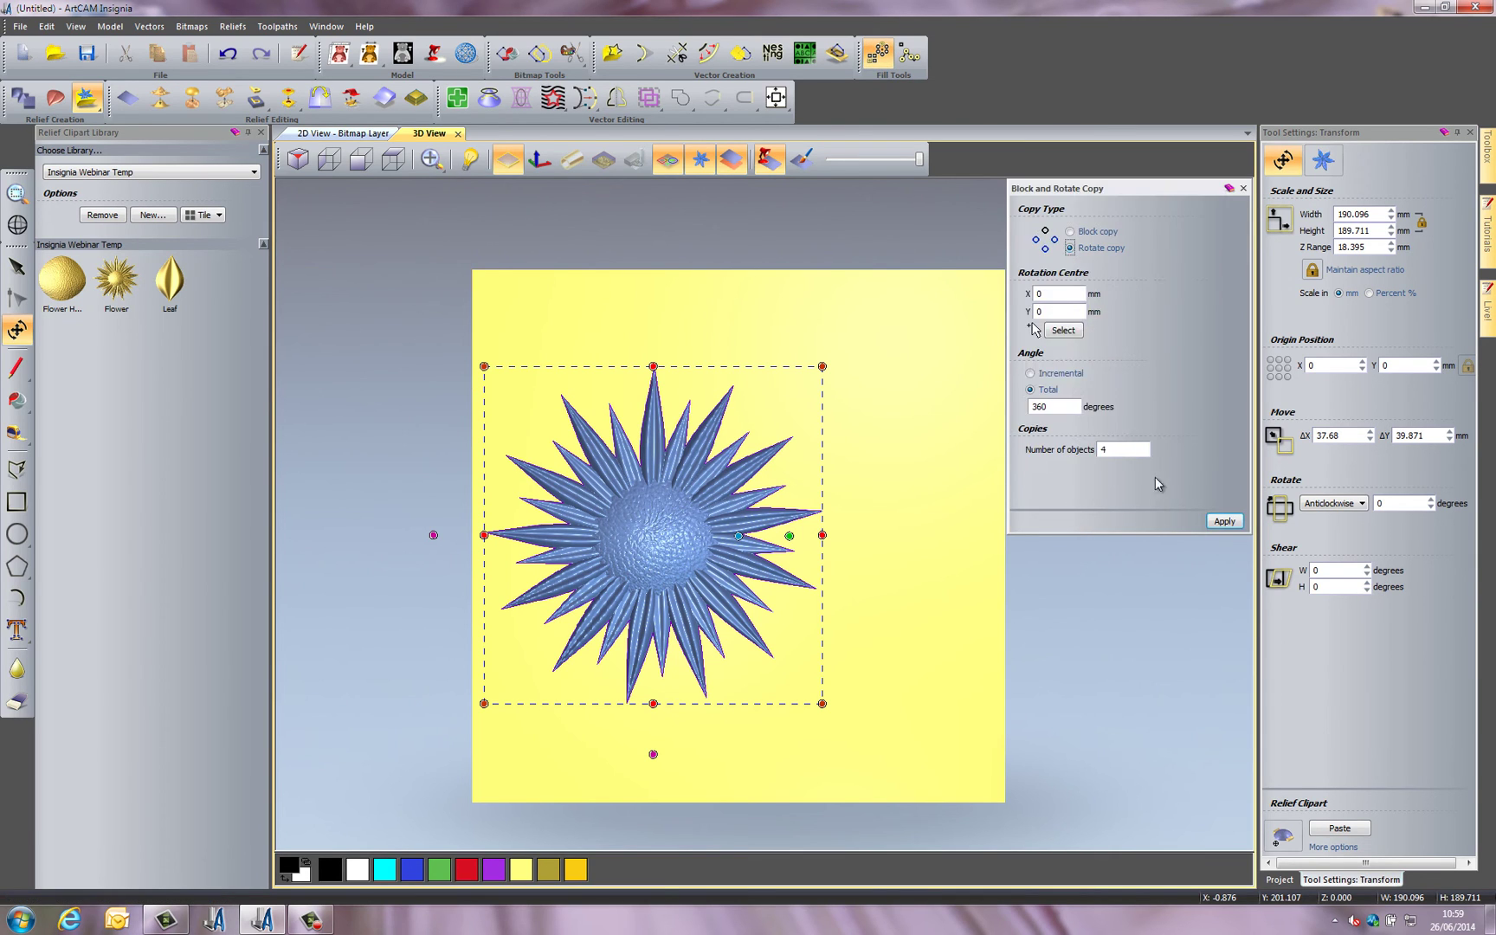
pyautogui.click(1224, 521)
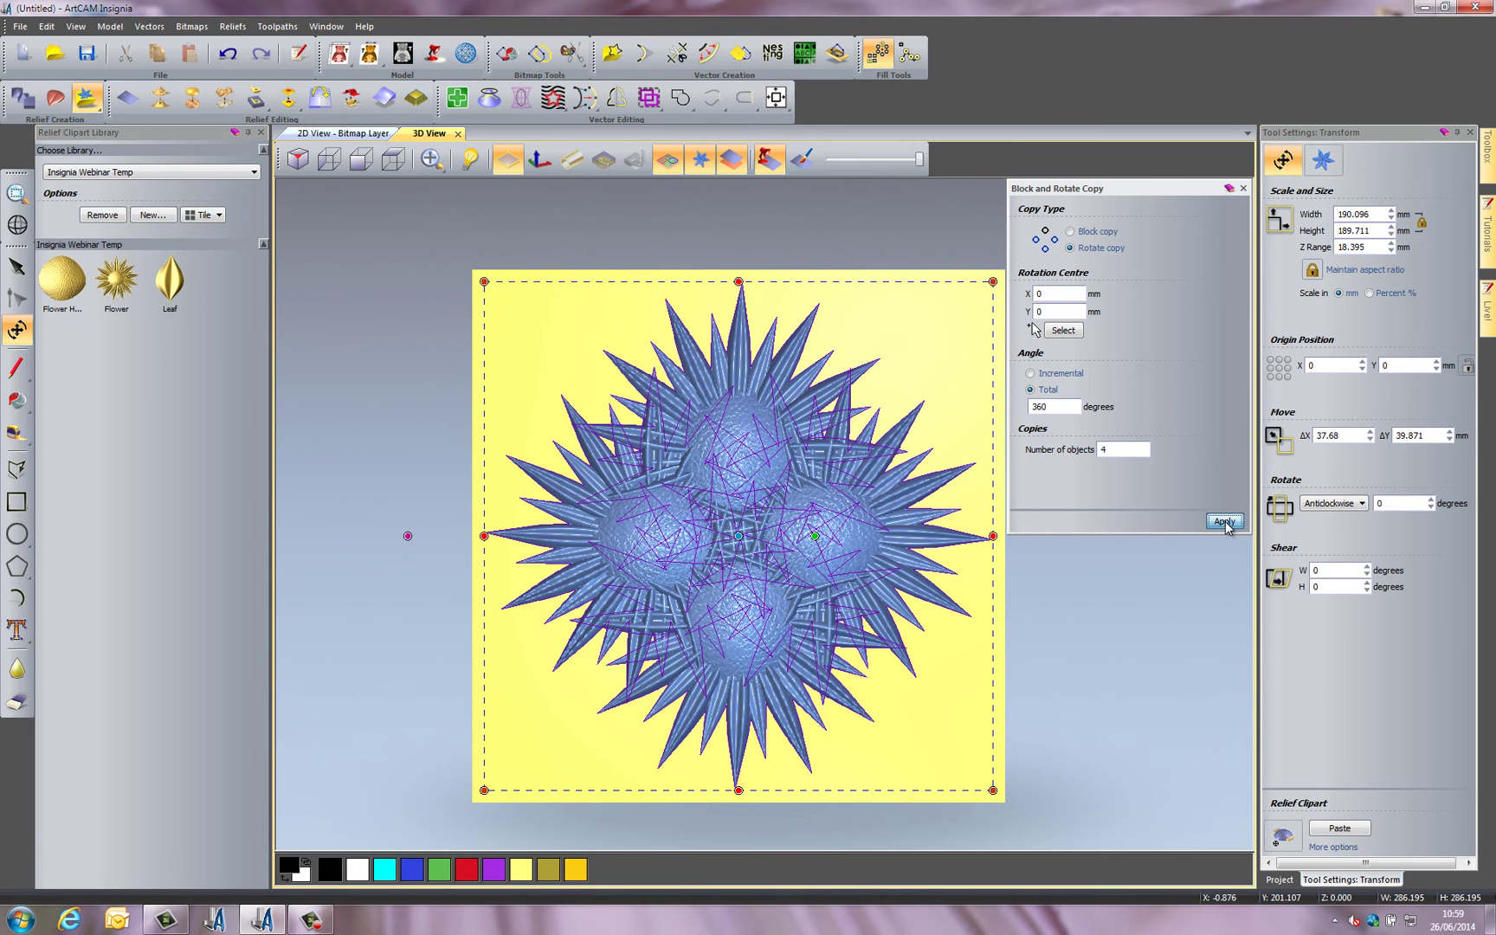
pyautogui.click(1244, 189)
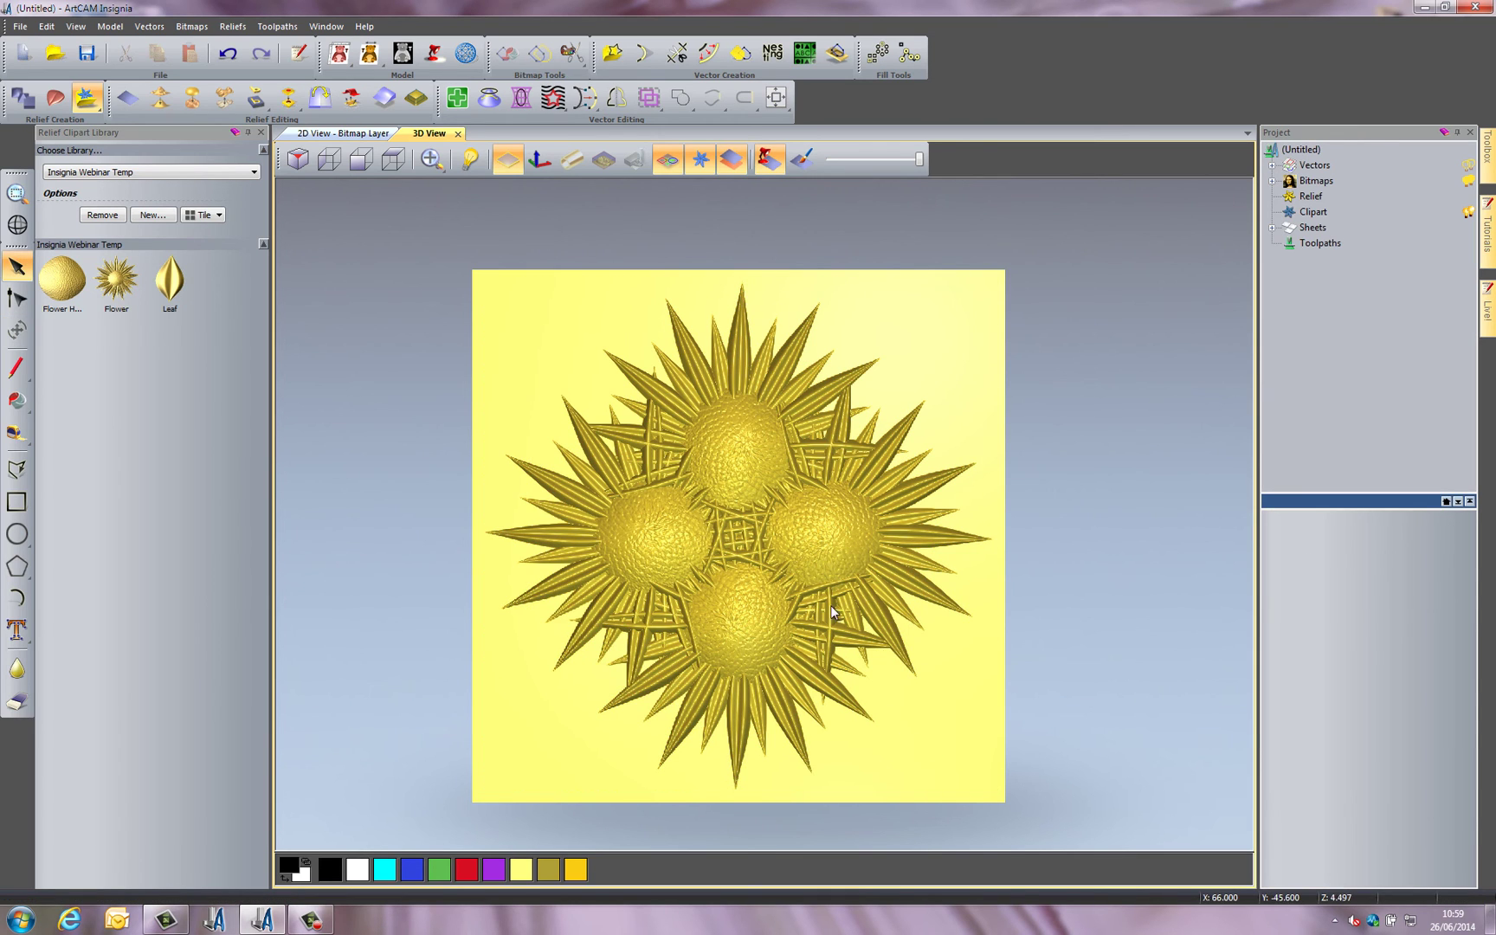
# Draw a rectangle about 29 by 26 mm around the woven petal pattern at the centre of the four flowers
pyautogui.scroll(4, 714, 490)
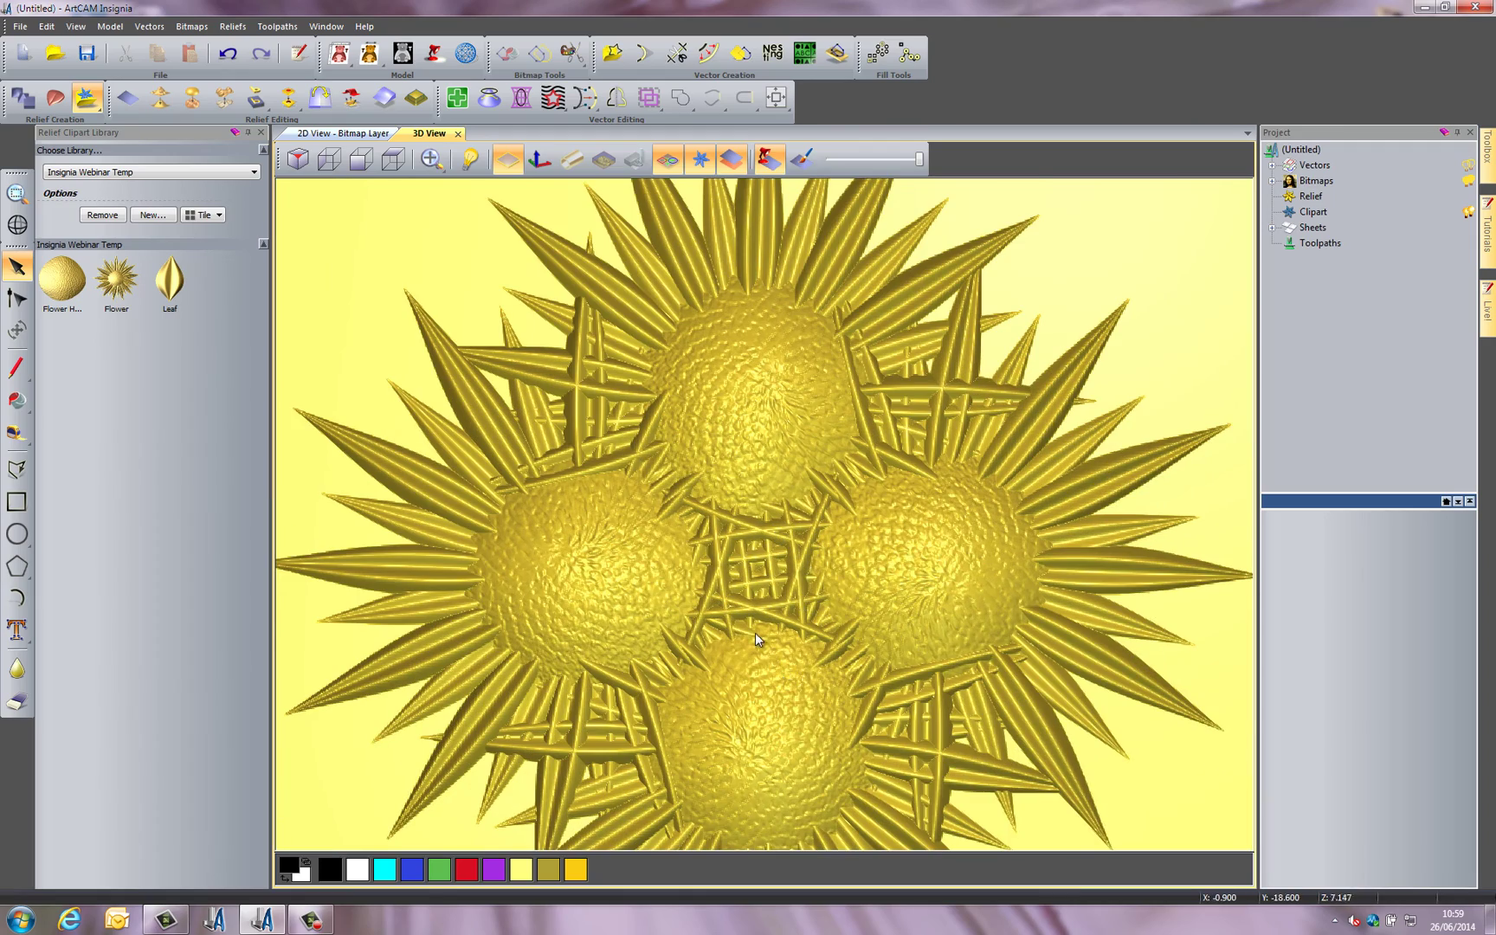
pyautogui.scroll(5, 757, 627)
pyautogui.scroll(-5, 602, 534)
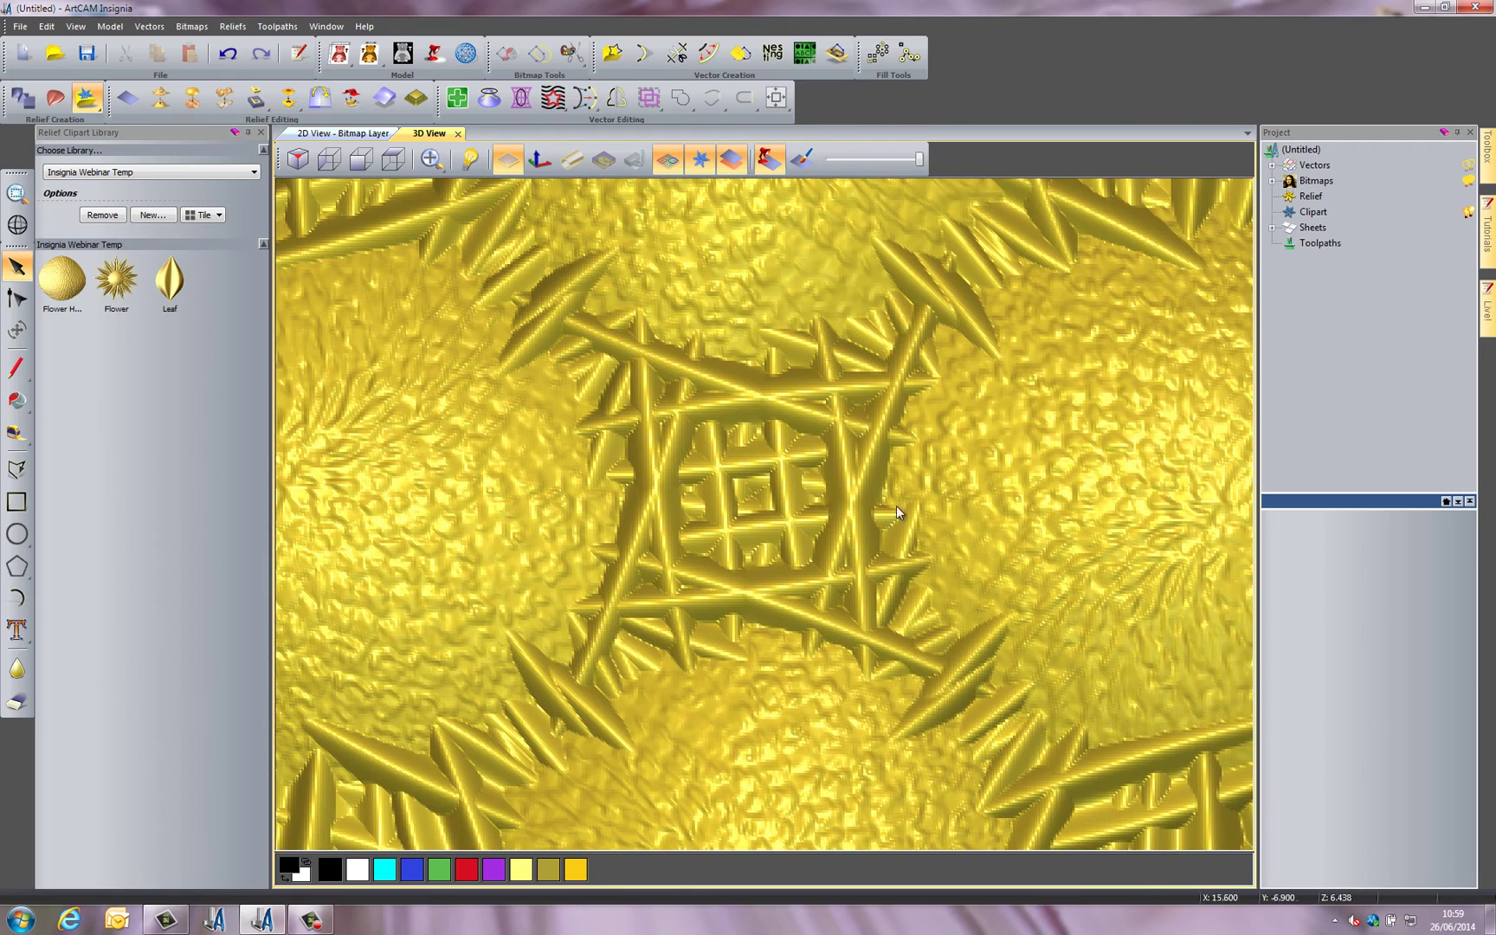
pyautogui.scroll(-4, 802, 519)
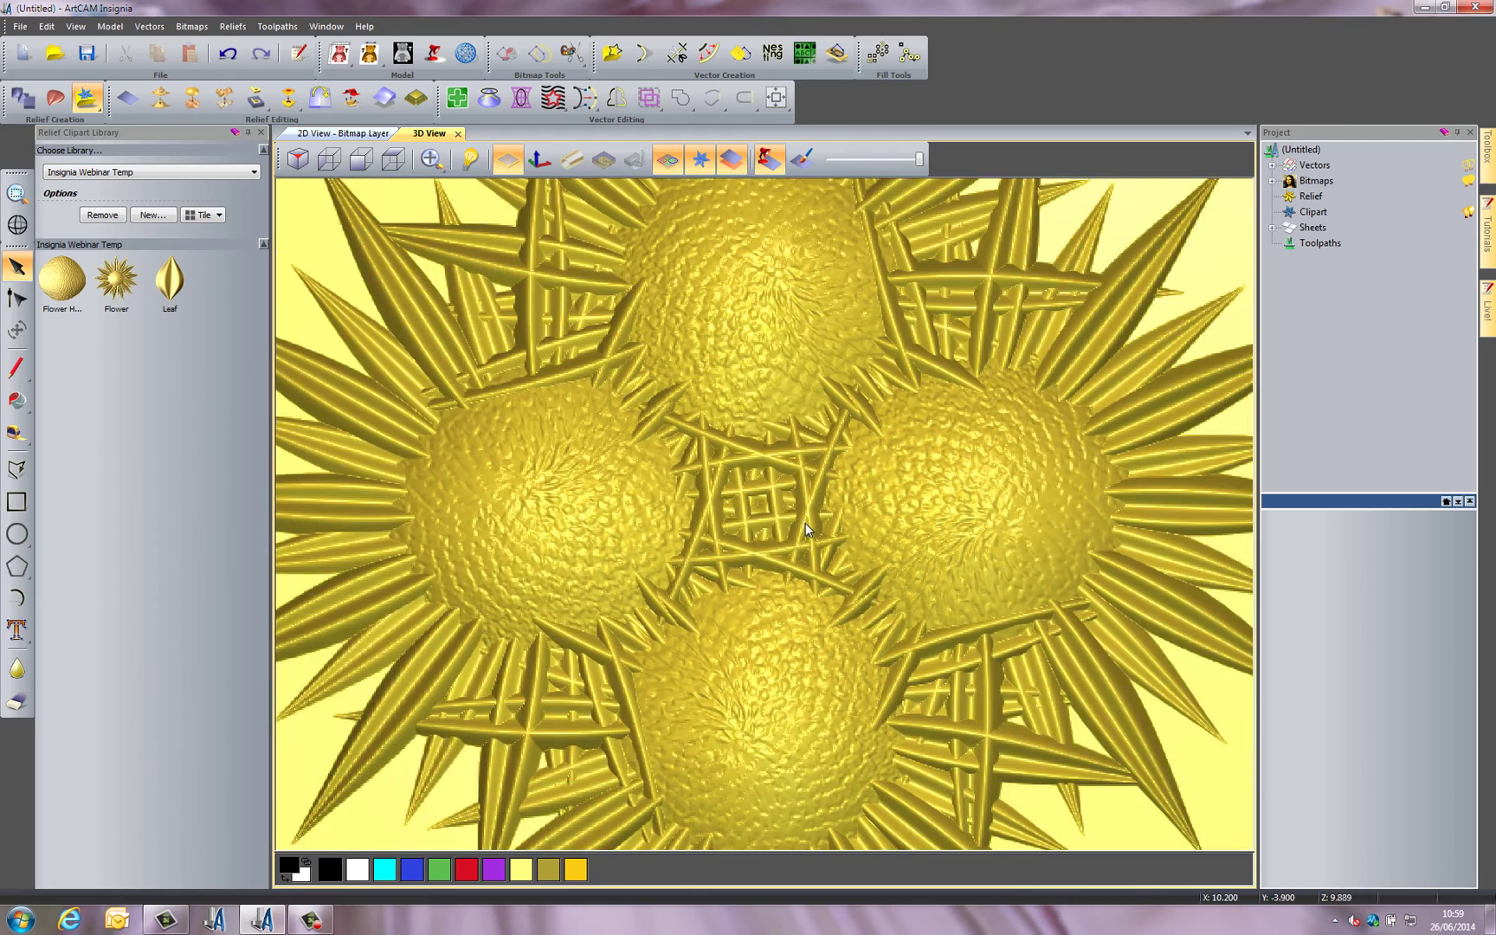
pyautogui.scroll(6, 793, 488)
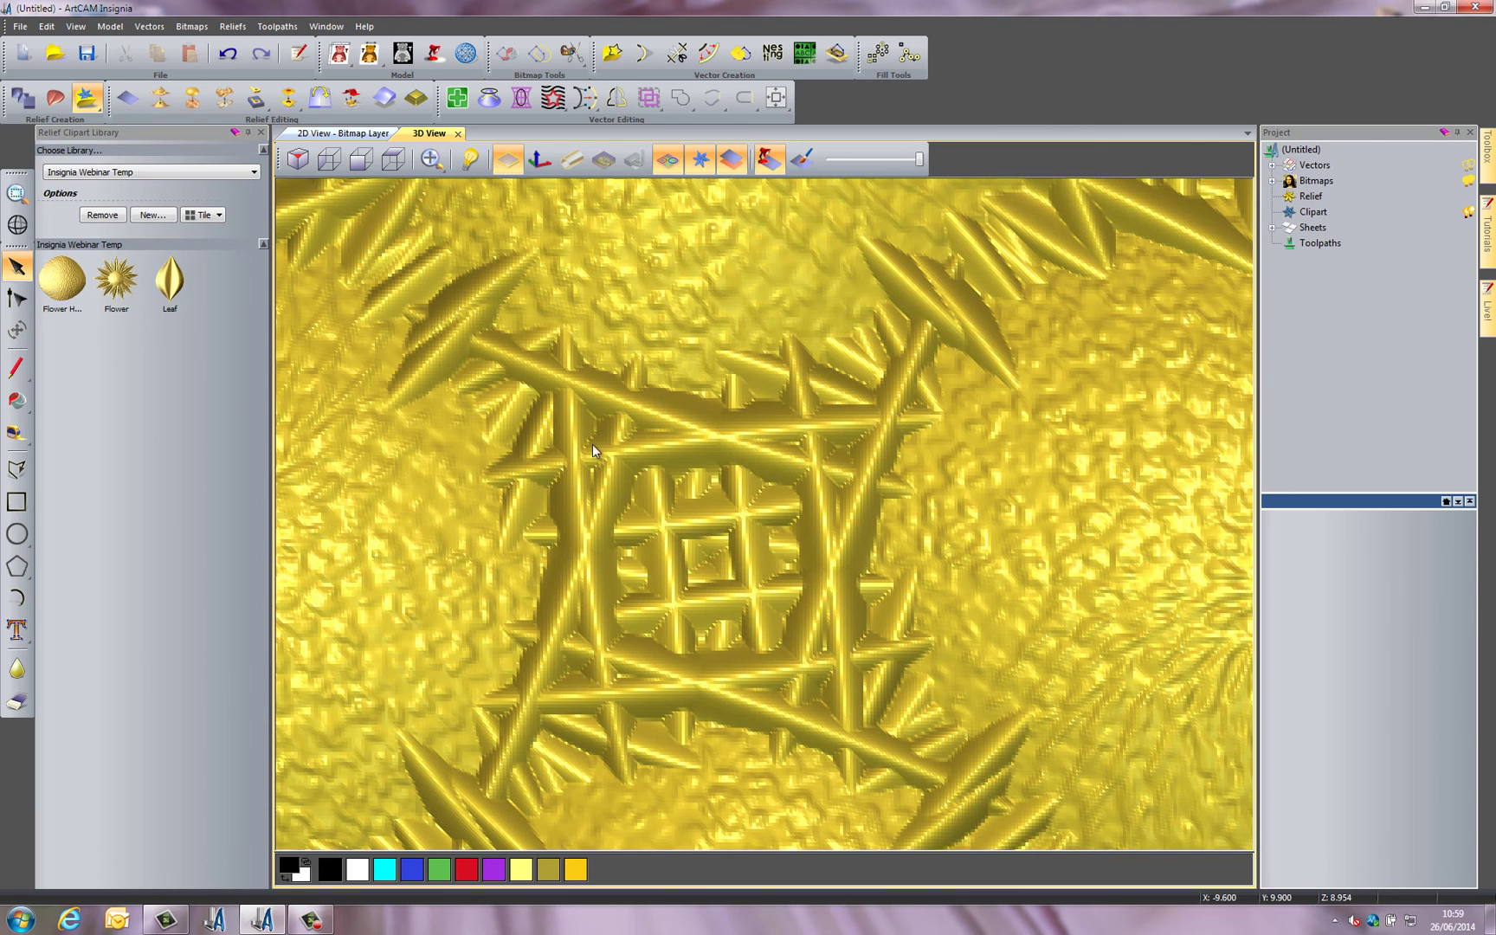
pyautogui.click(17, 502)
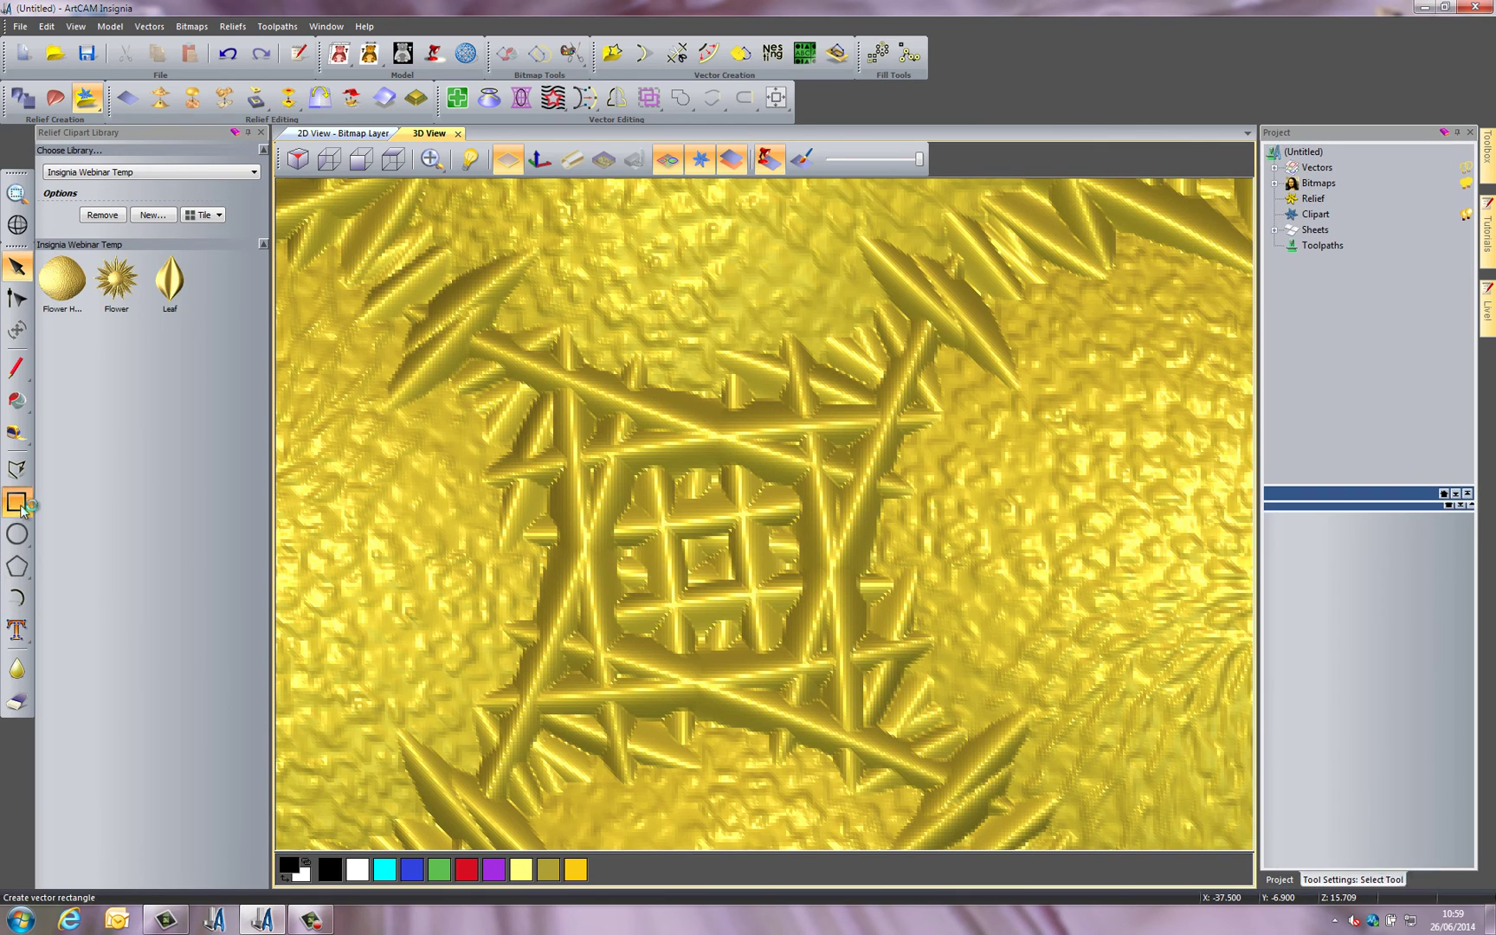
pyautogui.moveTo(549, 411); pyautogui.dragTo(872, 702)
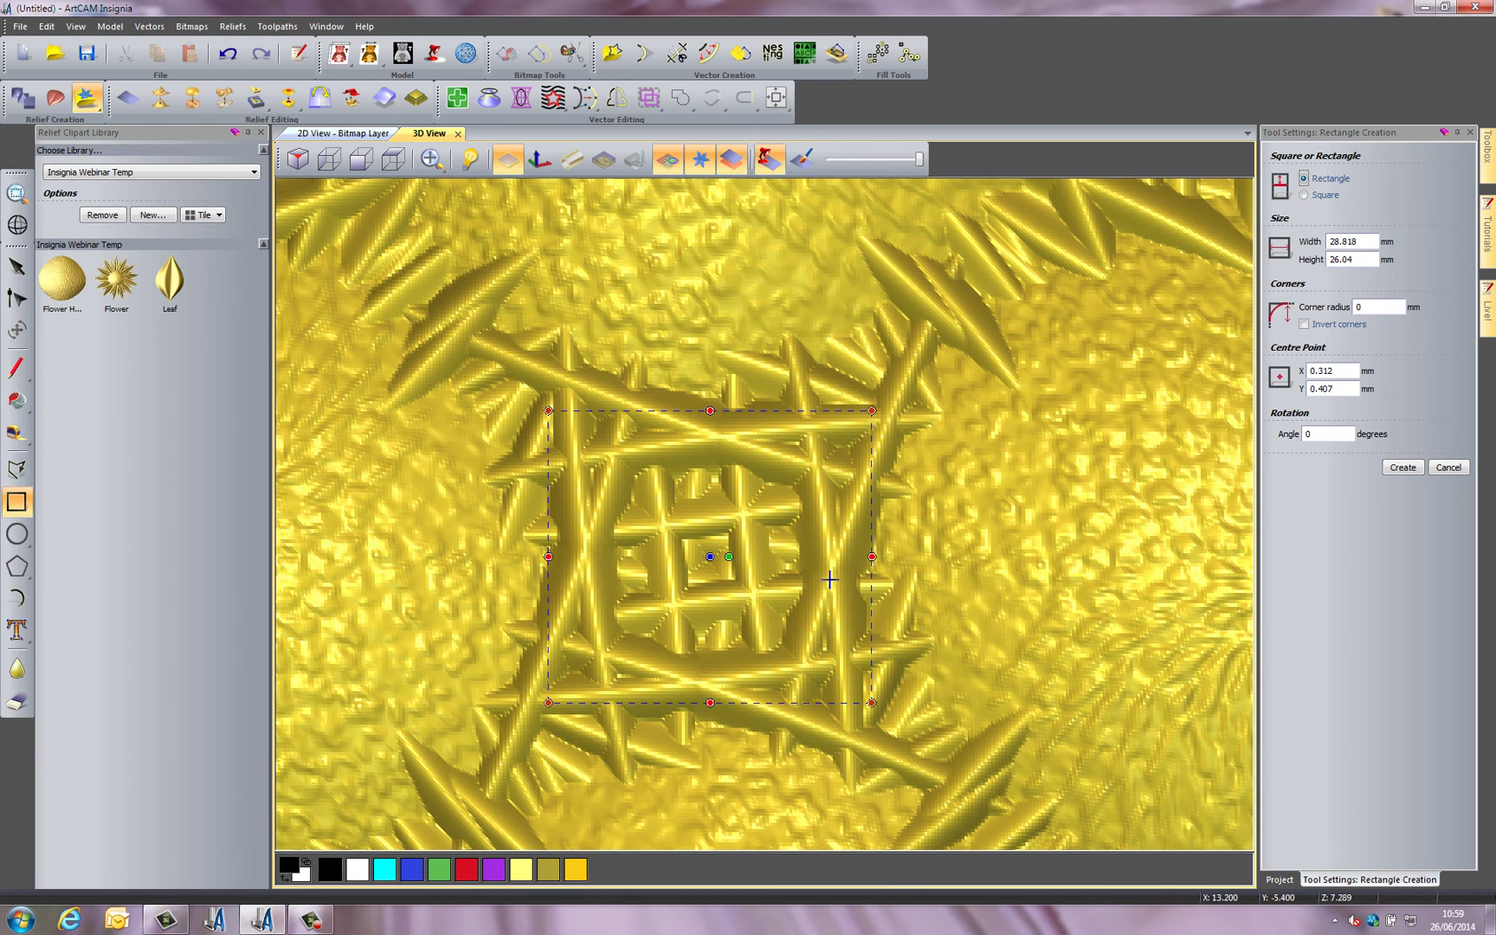
pyautogui.press('Return')
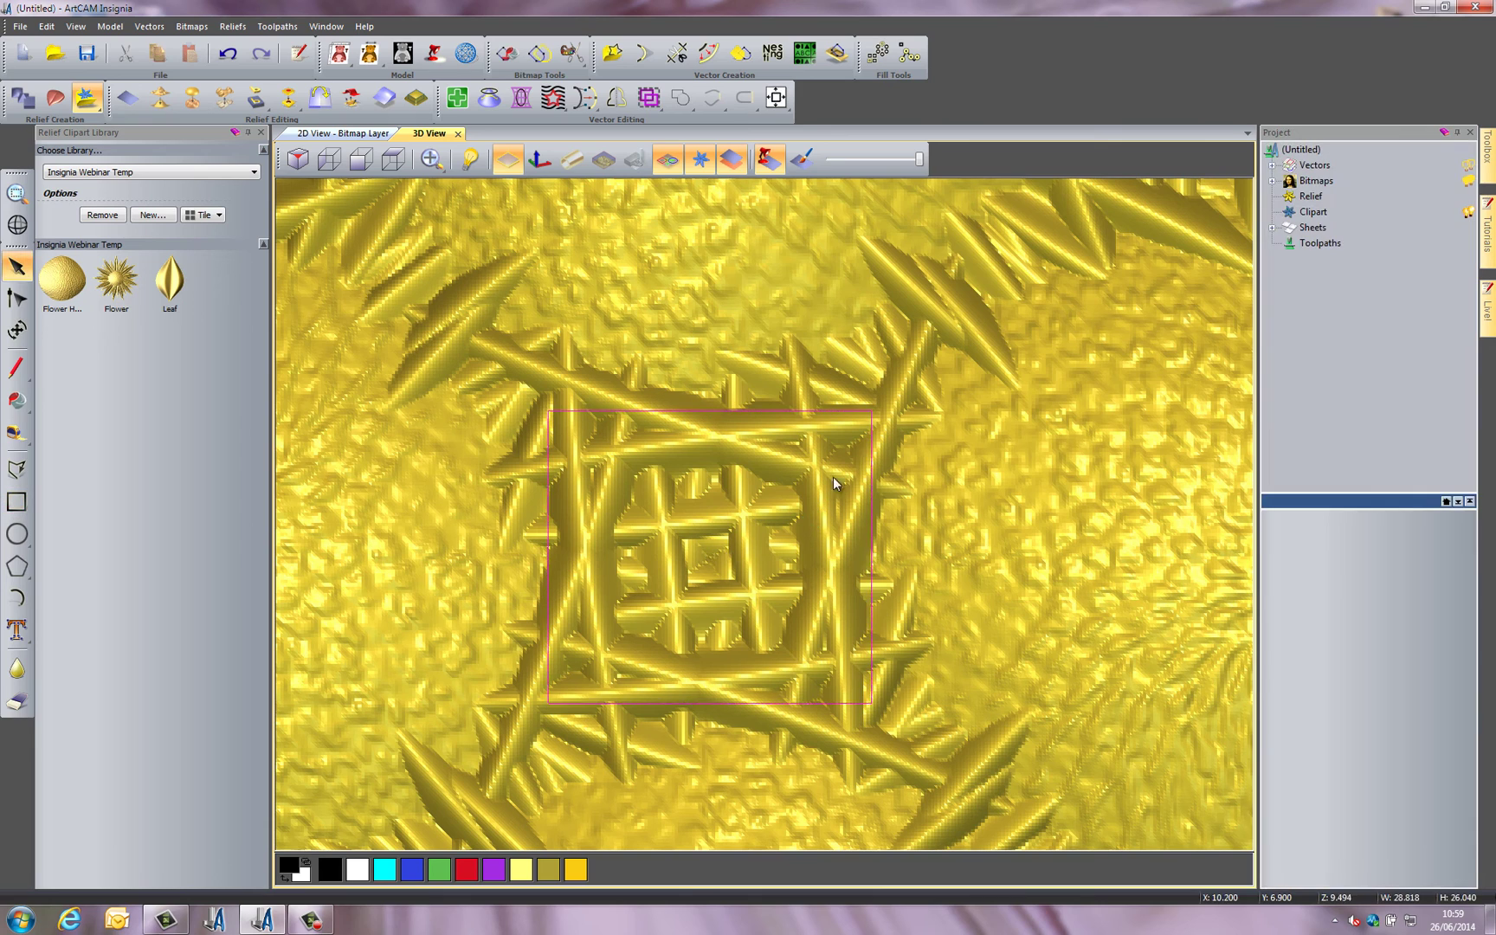
# Zero all of the relief outside the rectangle with the Shape Editor
pyautogui.doubleClick(873, 448)
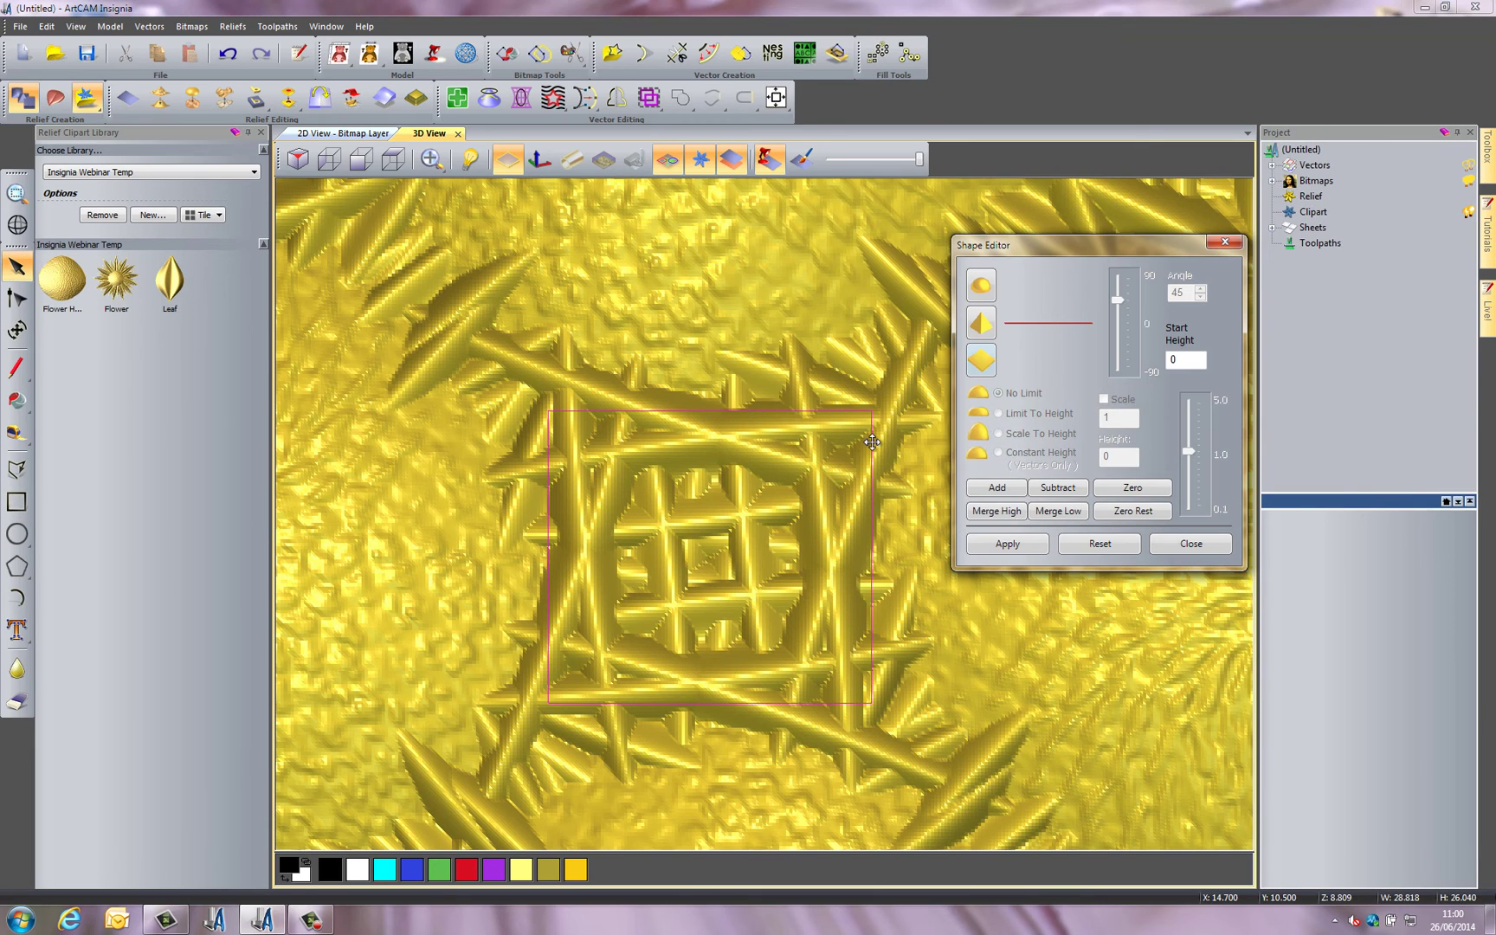
pyautogui.click(1124, 512)
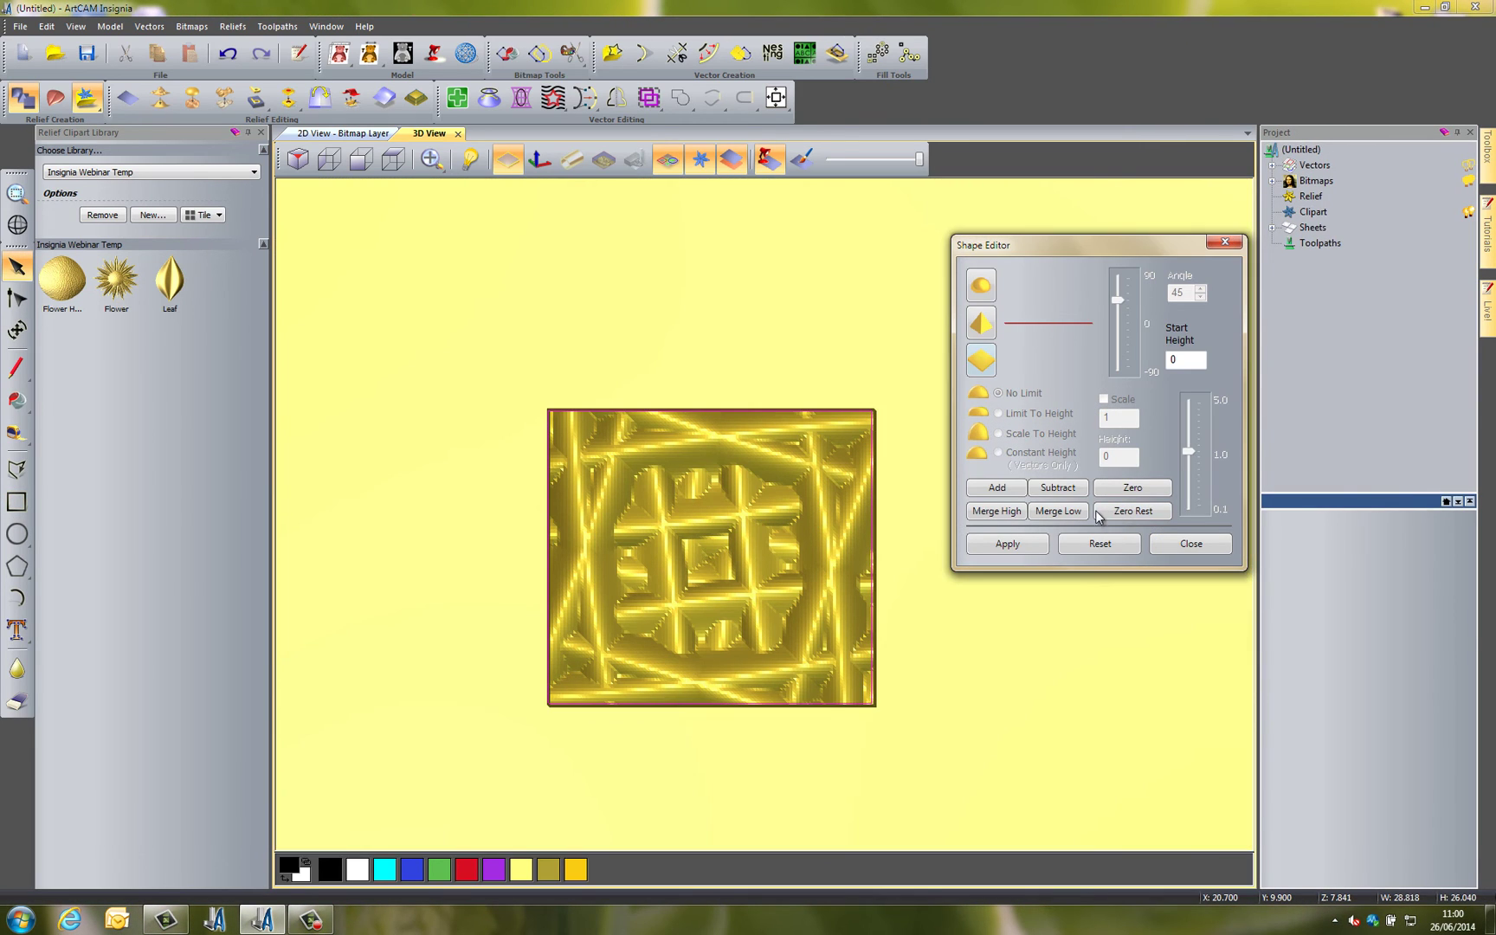
pyautogui.click(1188, 543)
# Scale the remaining square relief to a height of 2.5 mm
pyautogui.moveTo(808, 702); pyautogui.dragTo(760, 522)
pyautogui.scroll(3, 762, 522)
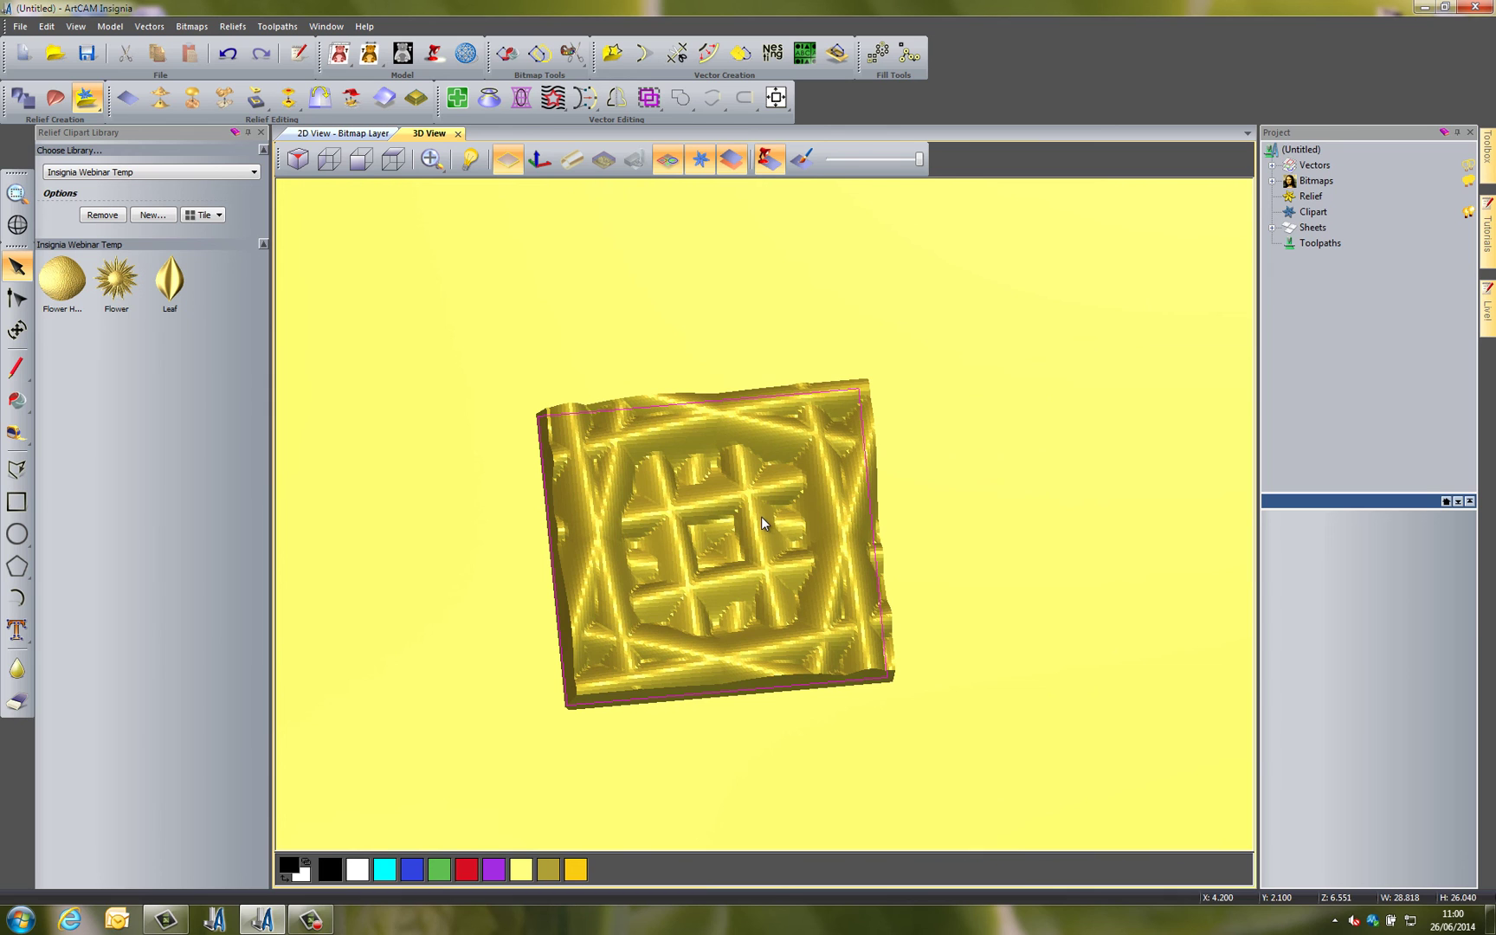
pyautogui.moveTo(616, 554); pyautogui.dragTo(635, 320)
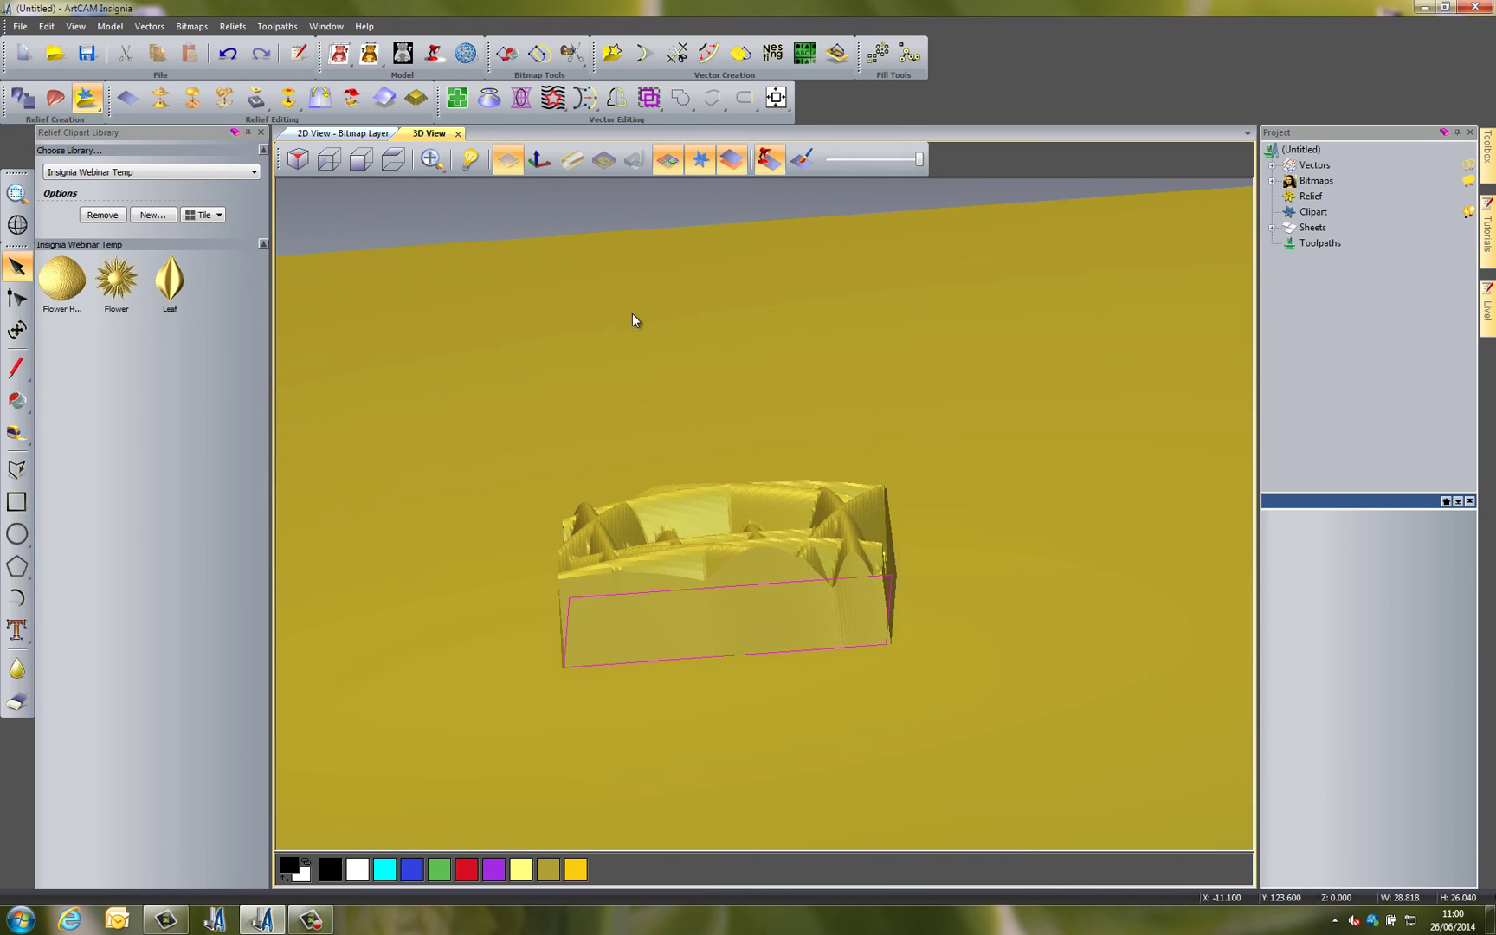
pyautogui.scroll(3, 691, 534)
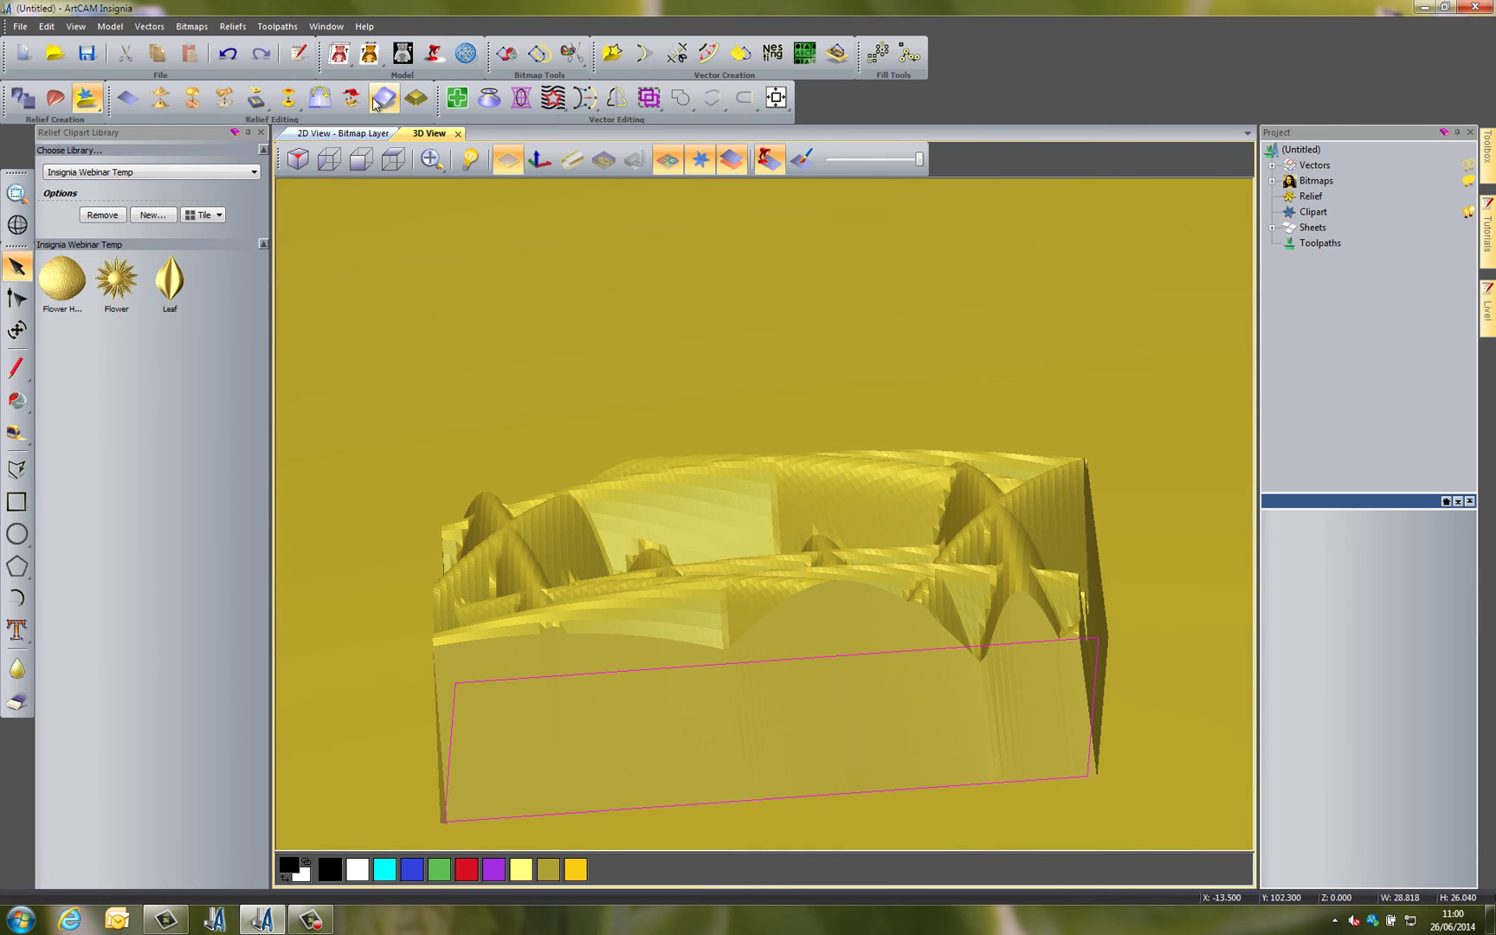
pyautogui.click(225, 100)
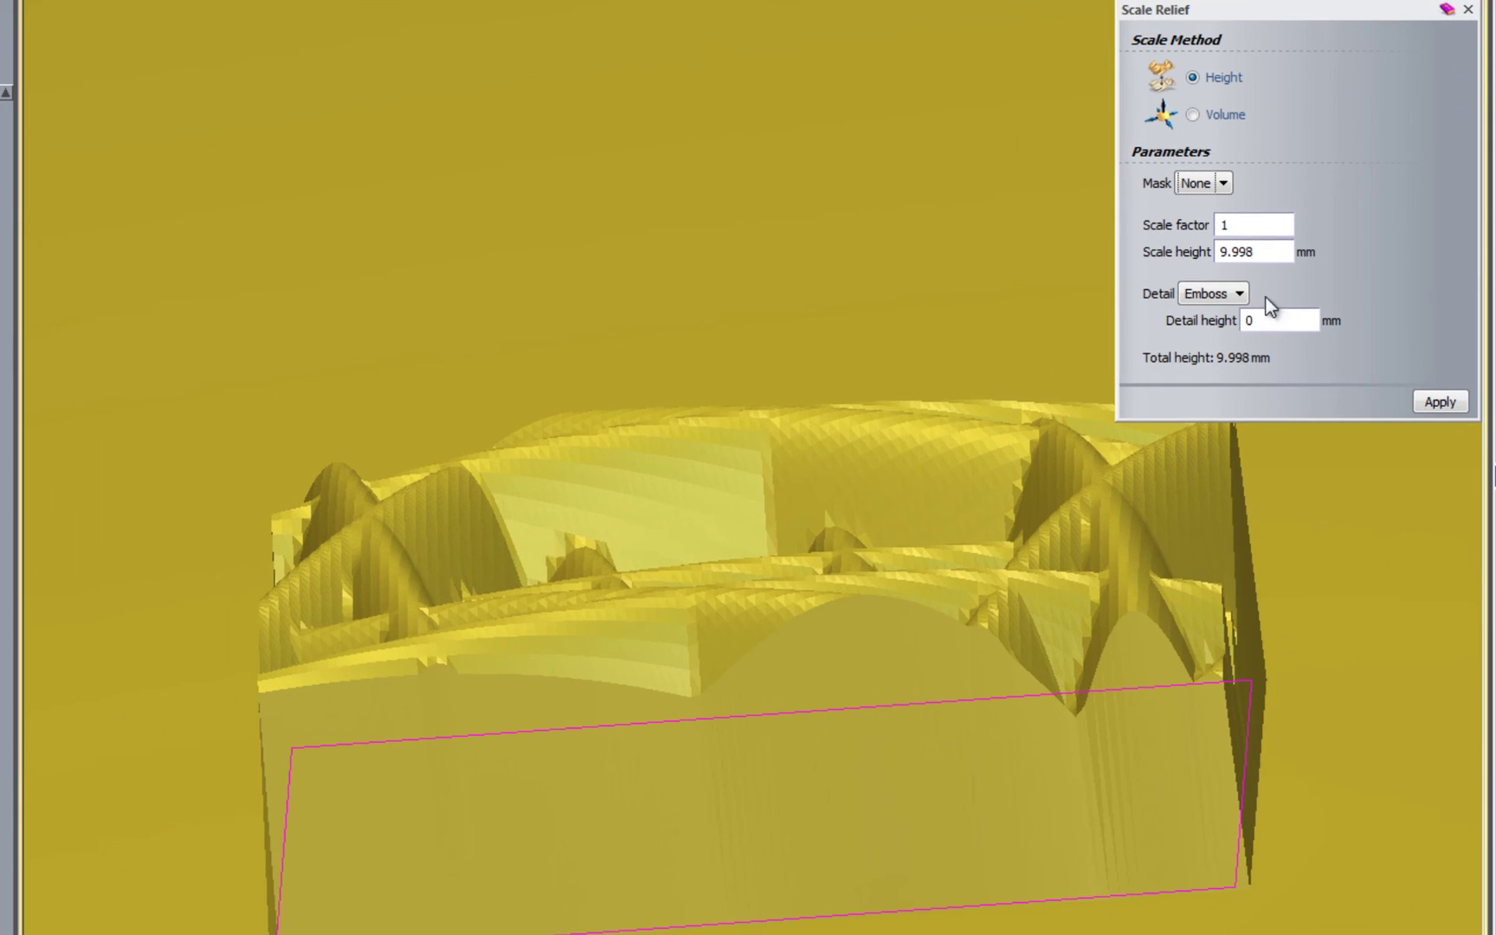
pyautogui.doubleClick(1197, 295)
pyautogui.write('2.5')
pyautogui.click(1440, 401)
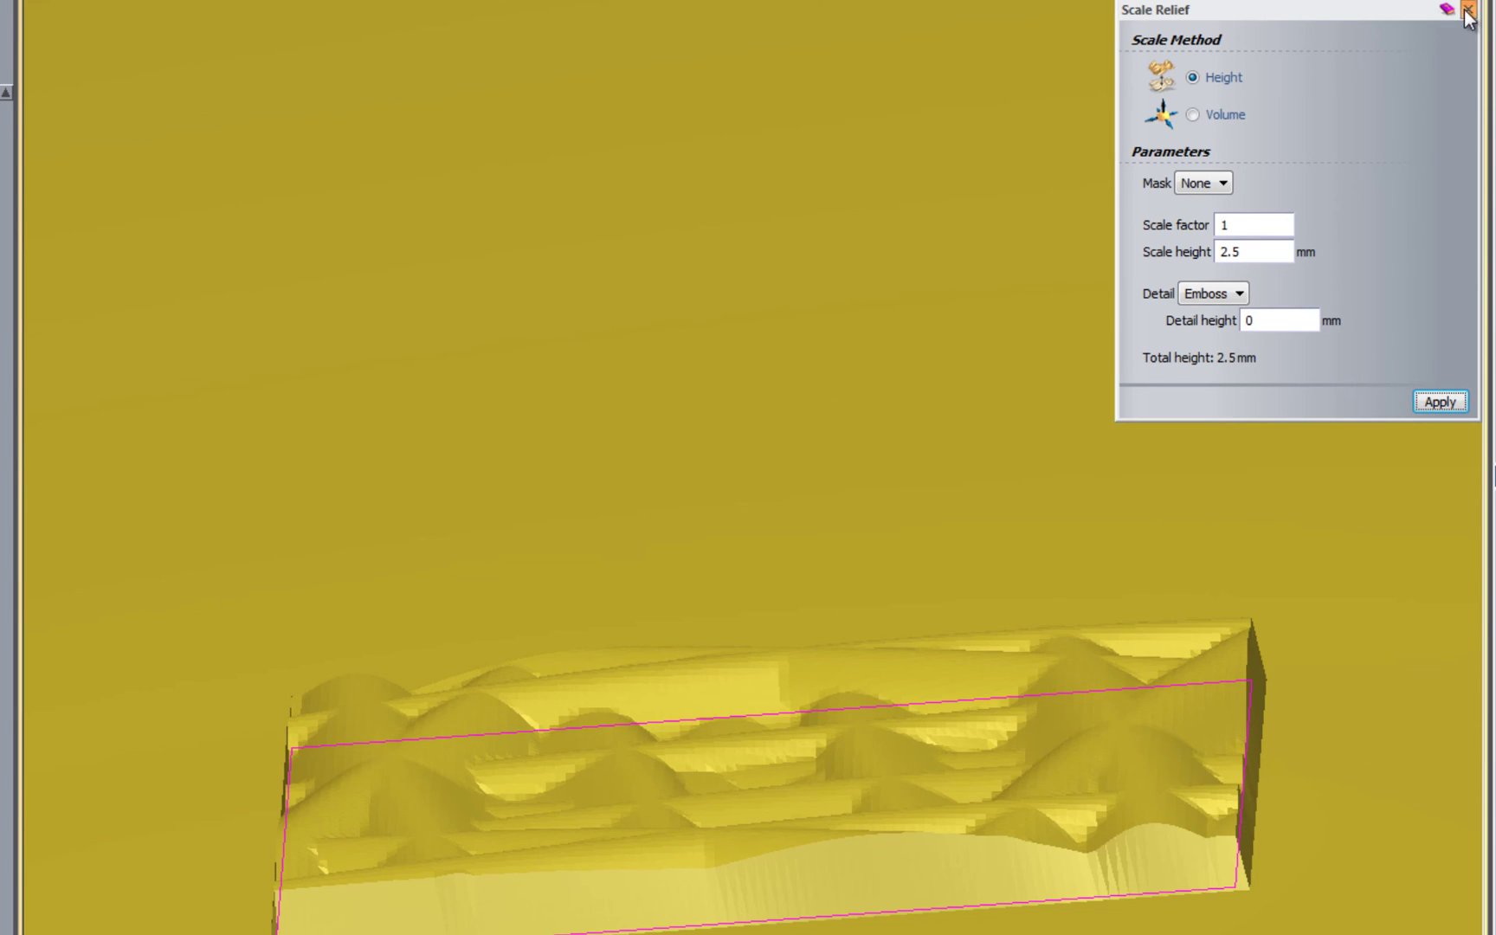
pyautogui.click(1468, 9)
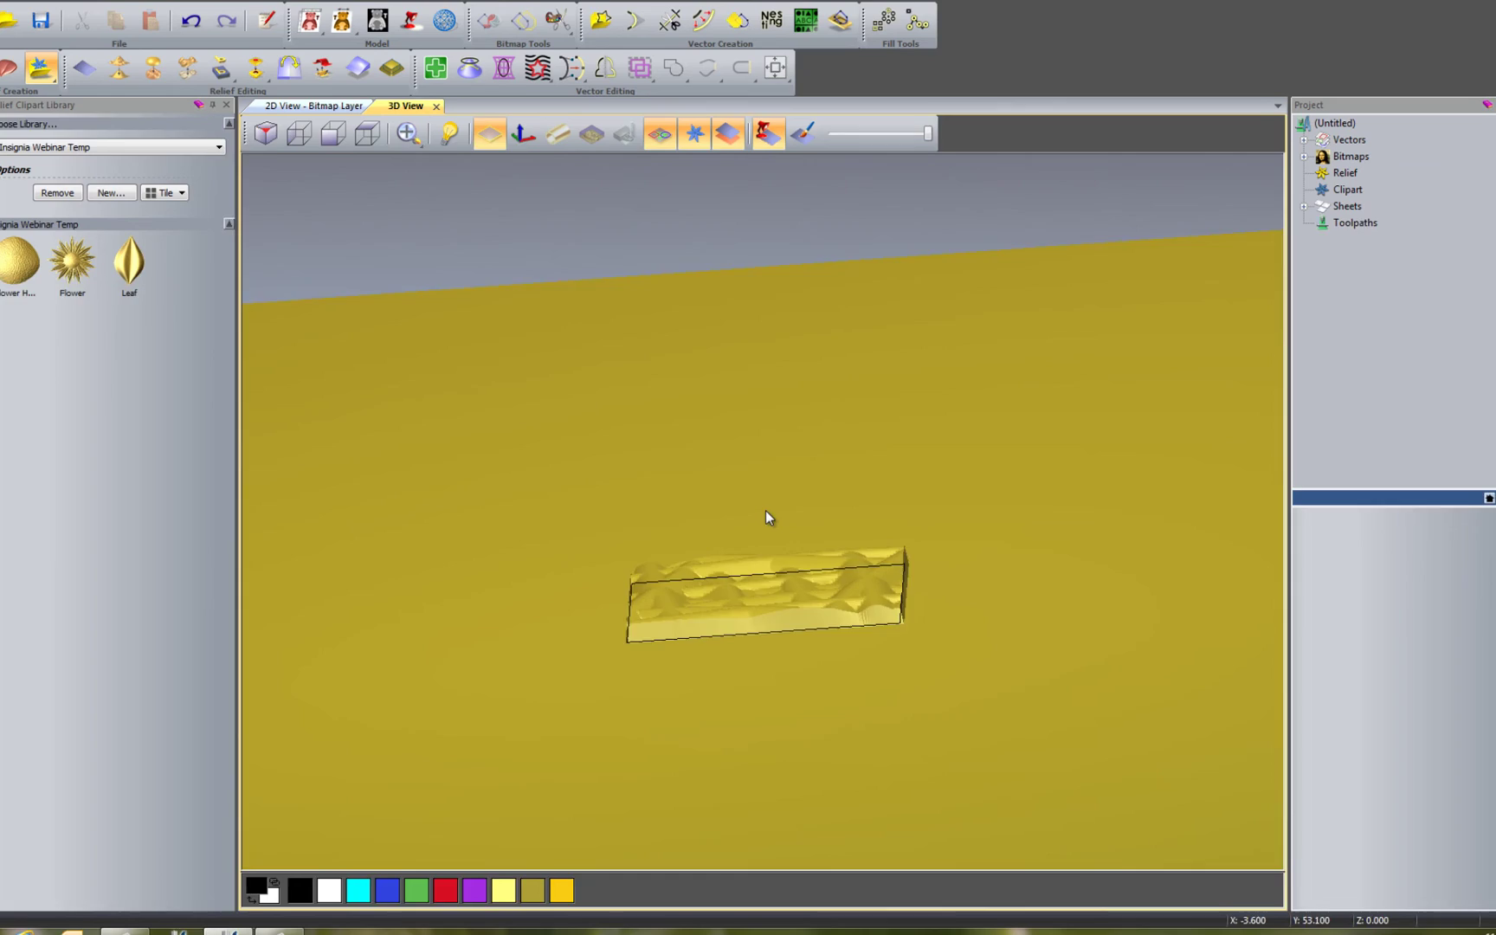
# Store the flattened square relief as a new item in the Insignia Webinar Temp clipart library
pyautogui.moveTo(766, 518); pyautogui.dragTo(819, 782)
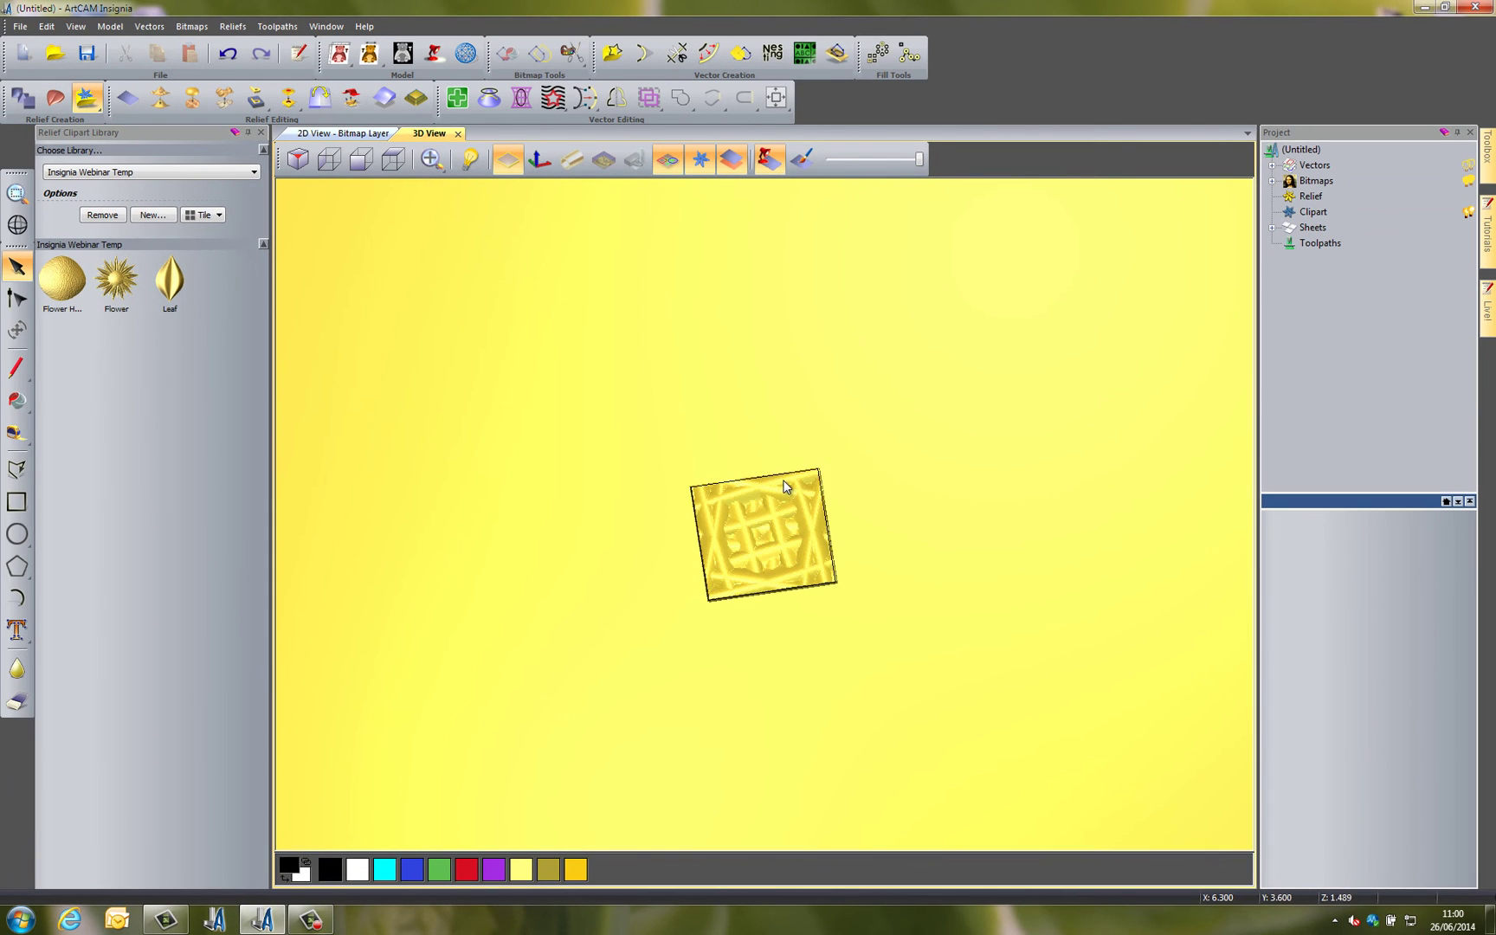
pyautogui.scroll(2, 785, 487)
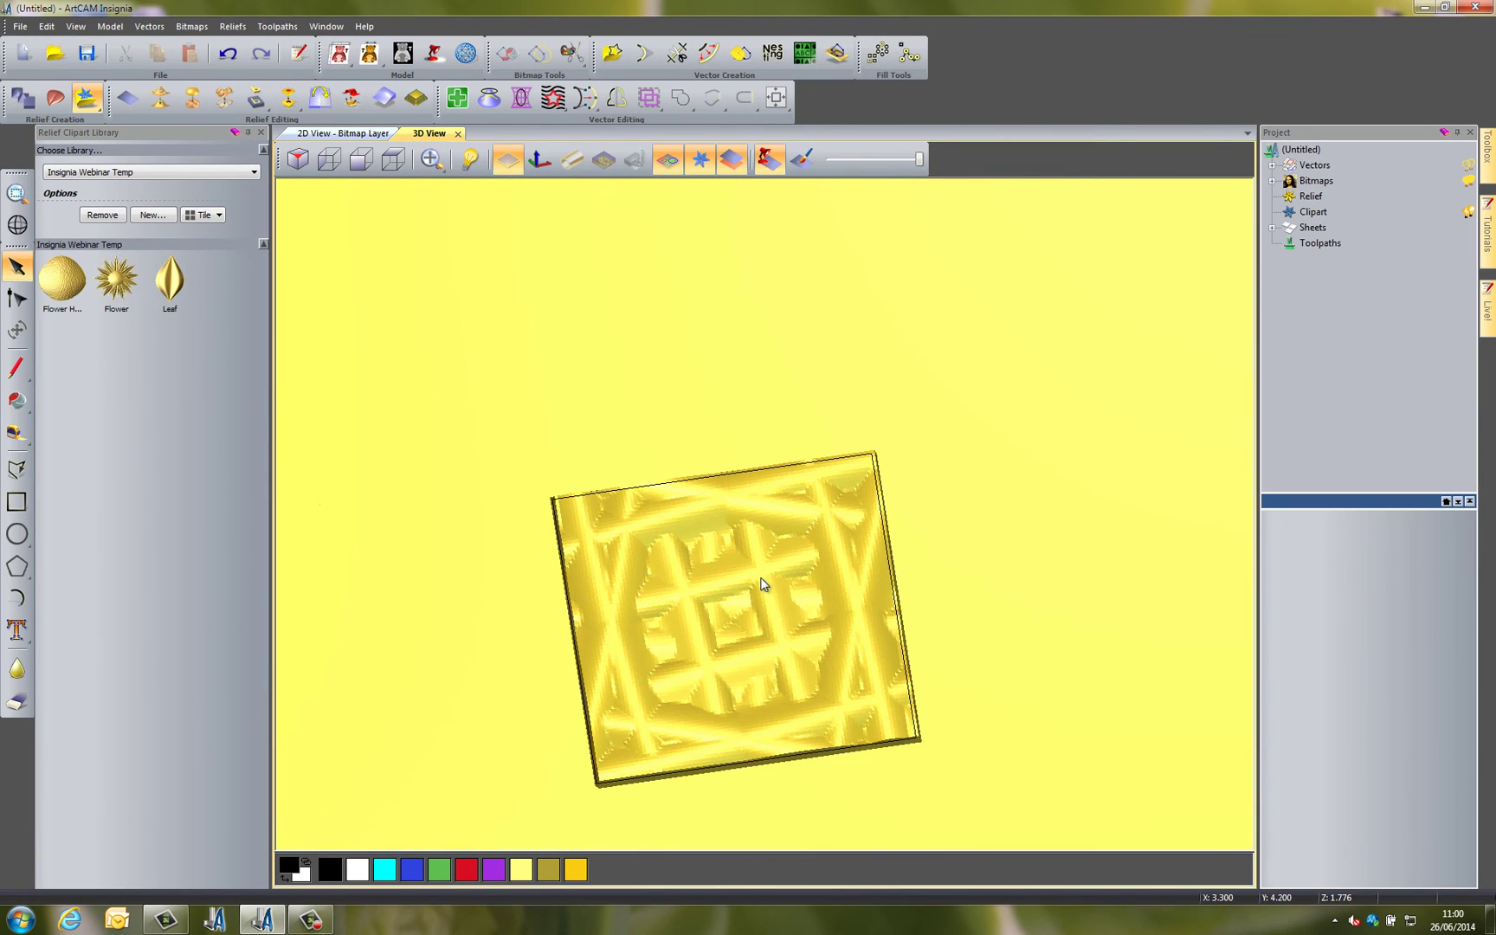
pyautogui.scroll(-5, 761, 584)
pyautogui.scroll(2, 768, 555)
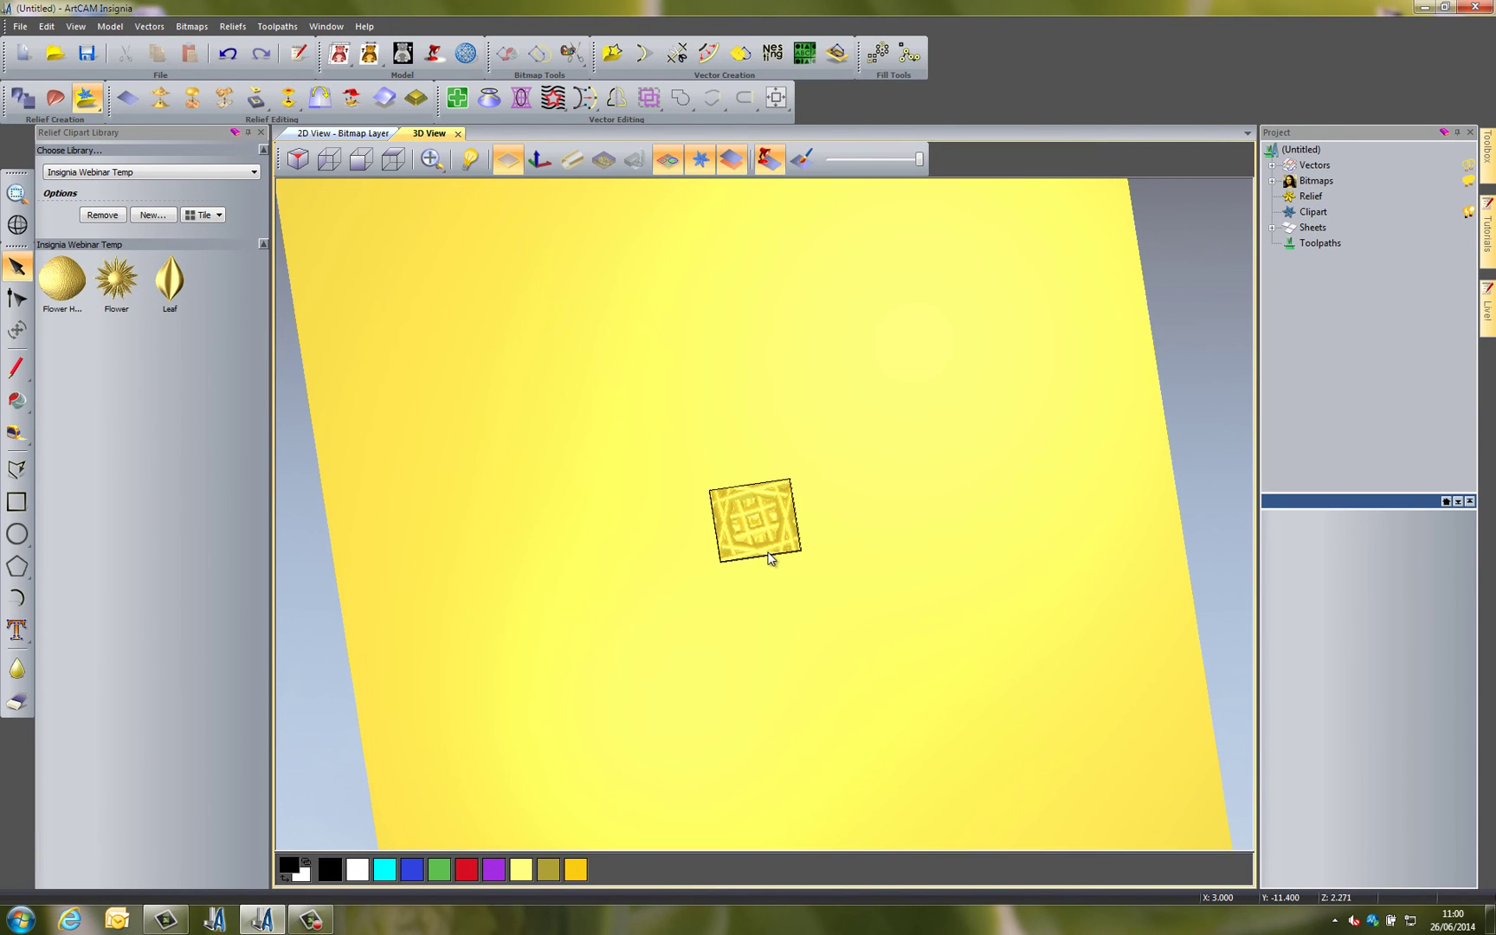
pyautogui.moveTo(1310, 205); pyautogui.dragTo(206, 384)
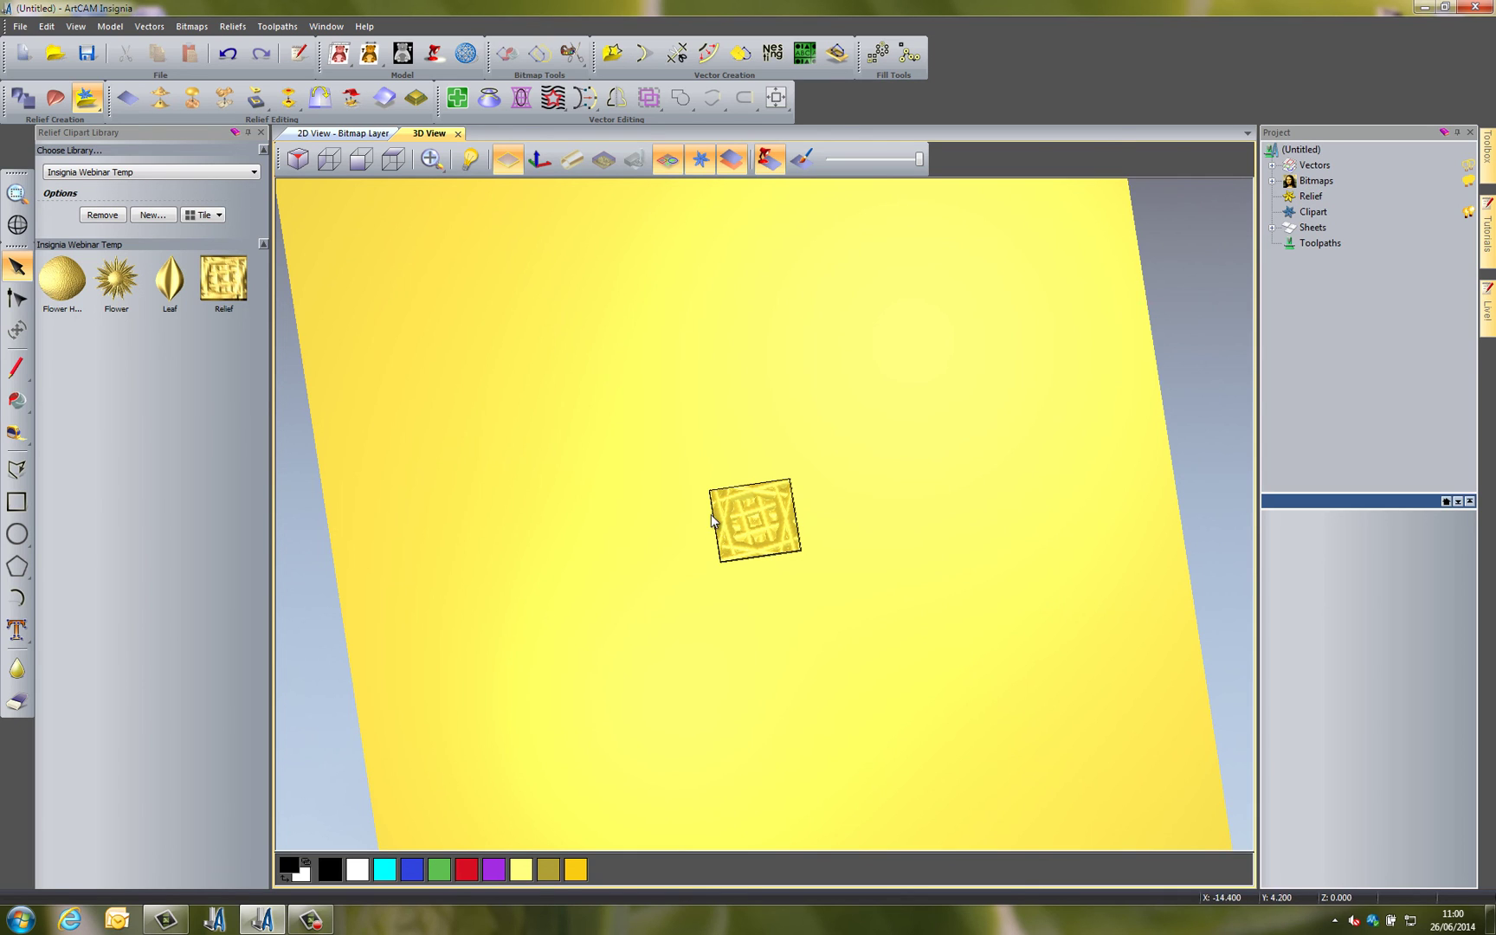
# Reset the relief to zero height, delete the rectangle vector and return to a top view
pyautogui.click(131, 98)
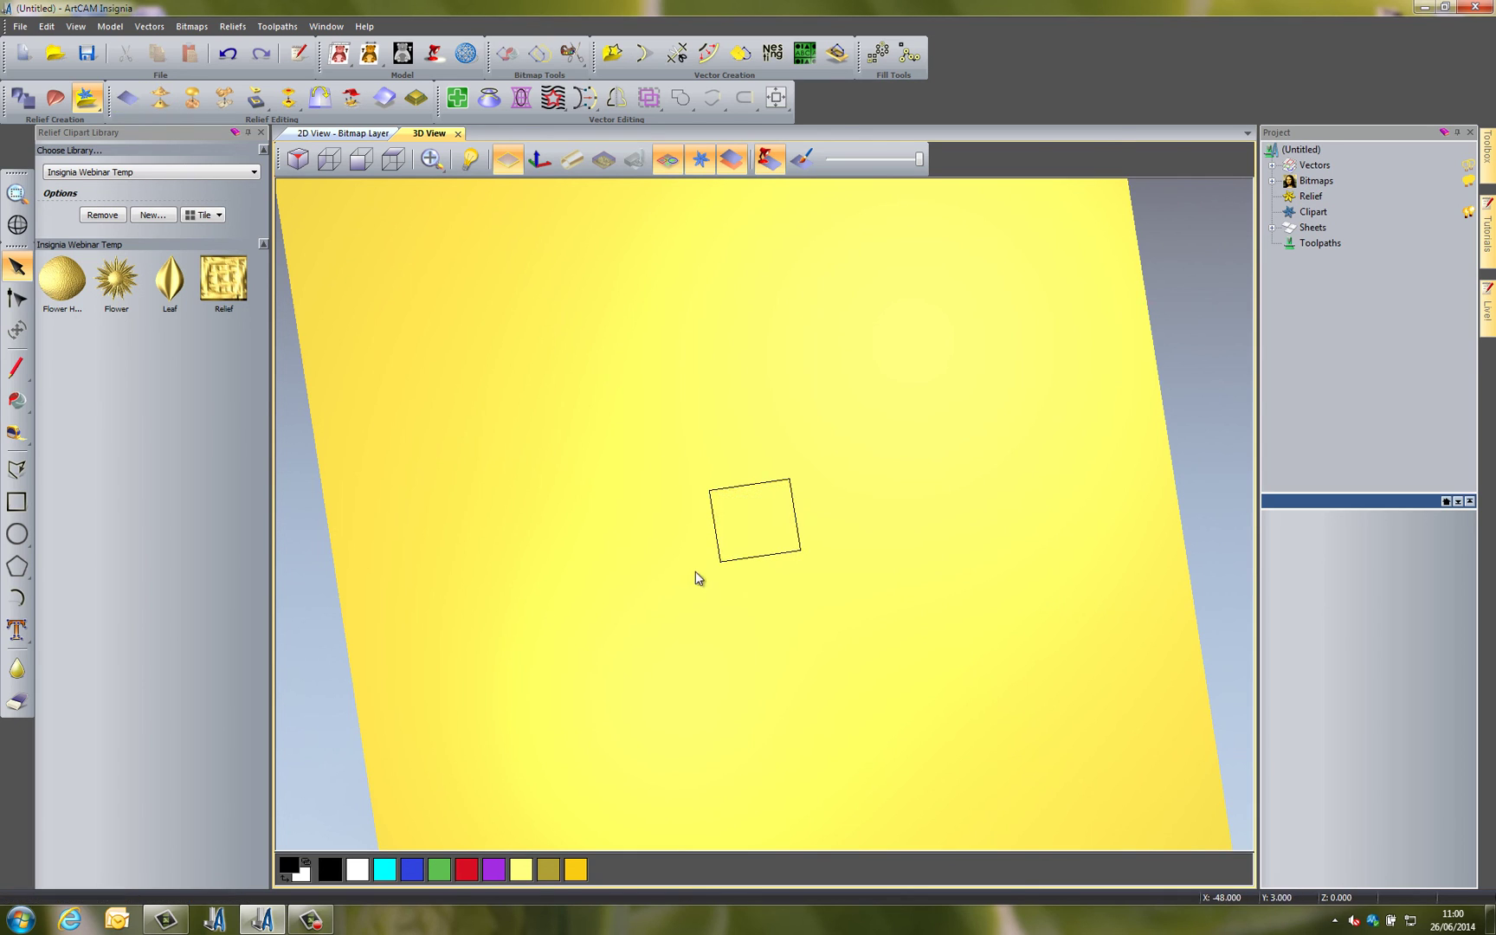
pyautogui.click(715, 520)
pyautogui.press('Delete')
pyautogui.click(389, 163)
# Place the square Relief clipart in the scene and move it just outside the model's lower-left corner
pyautogui.moveTo(223, 279); pyautogui.dragTo(496, 738)
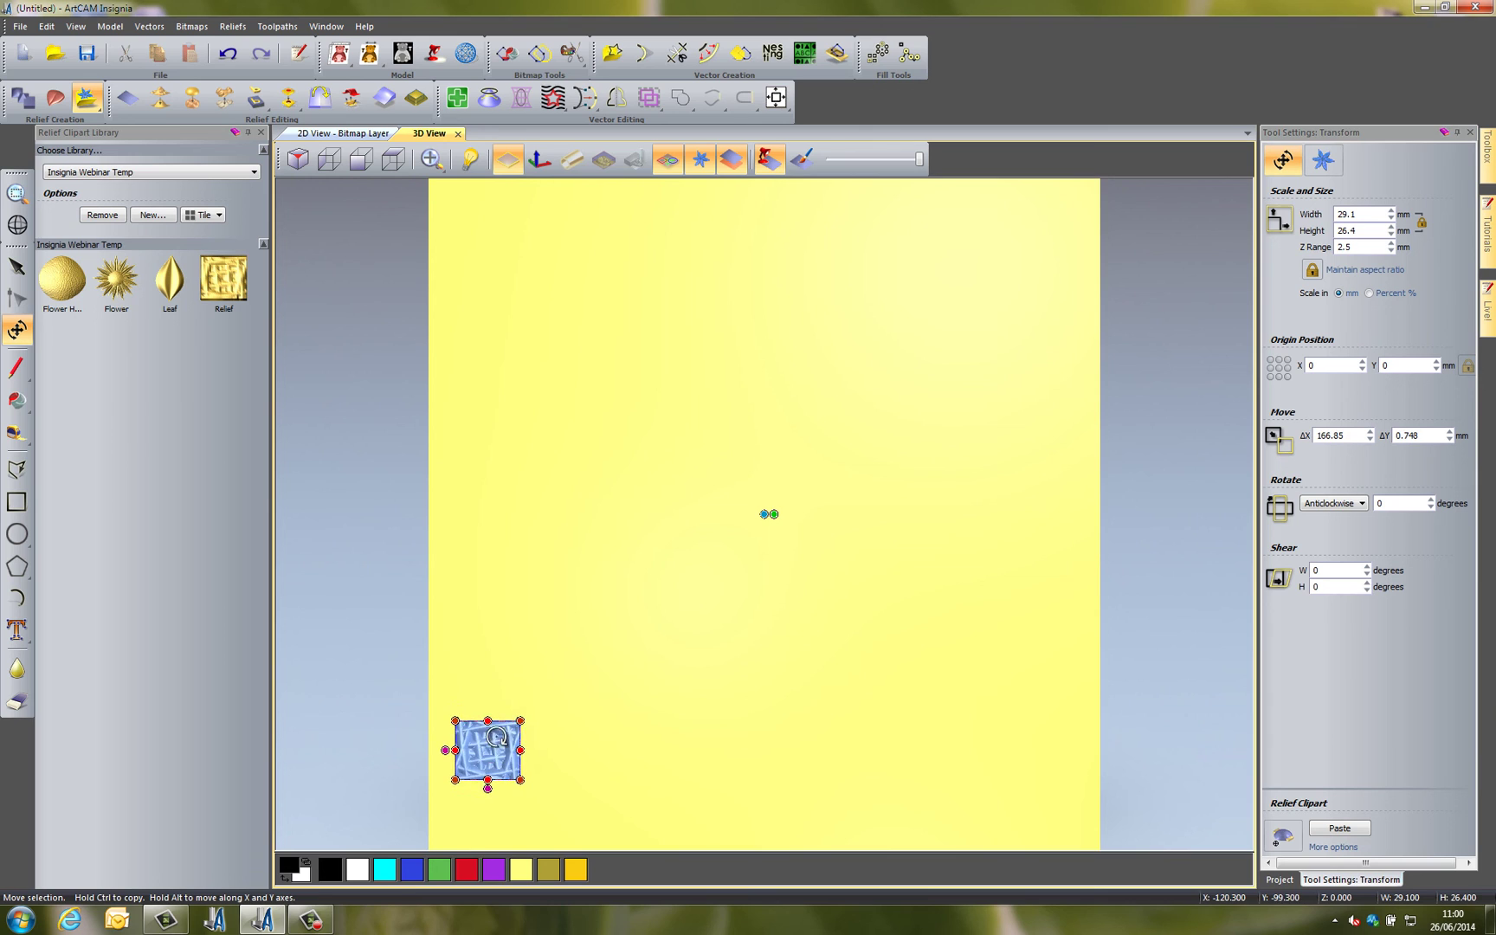
pyautogui.scroll(-2, 496, 738)
pyautogui.moveTo(590, 663); pyautogui.dragTo(494, 739)
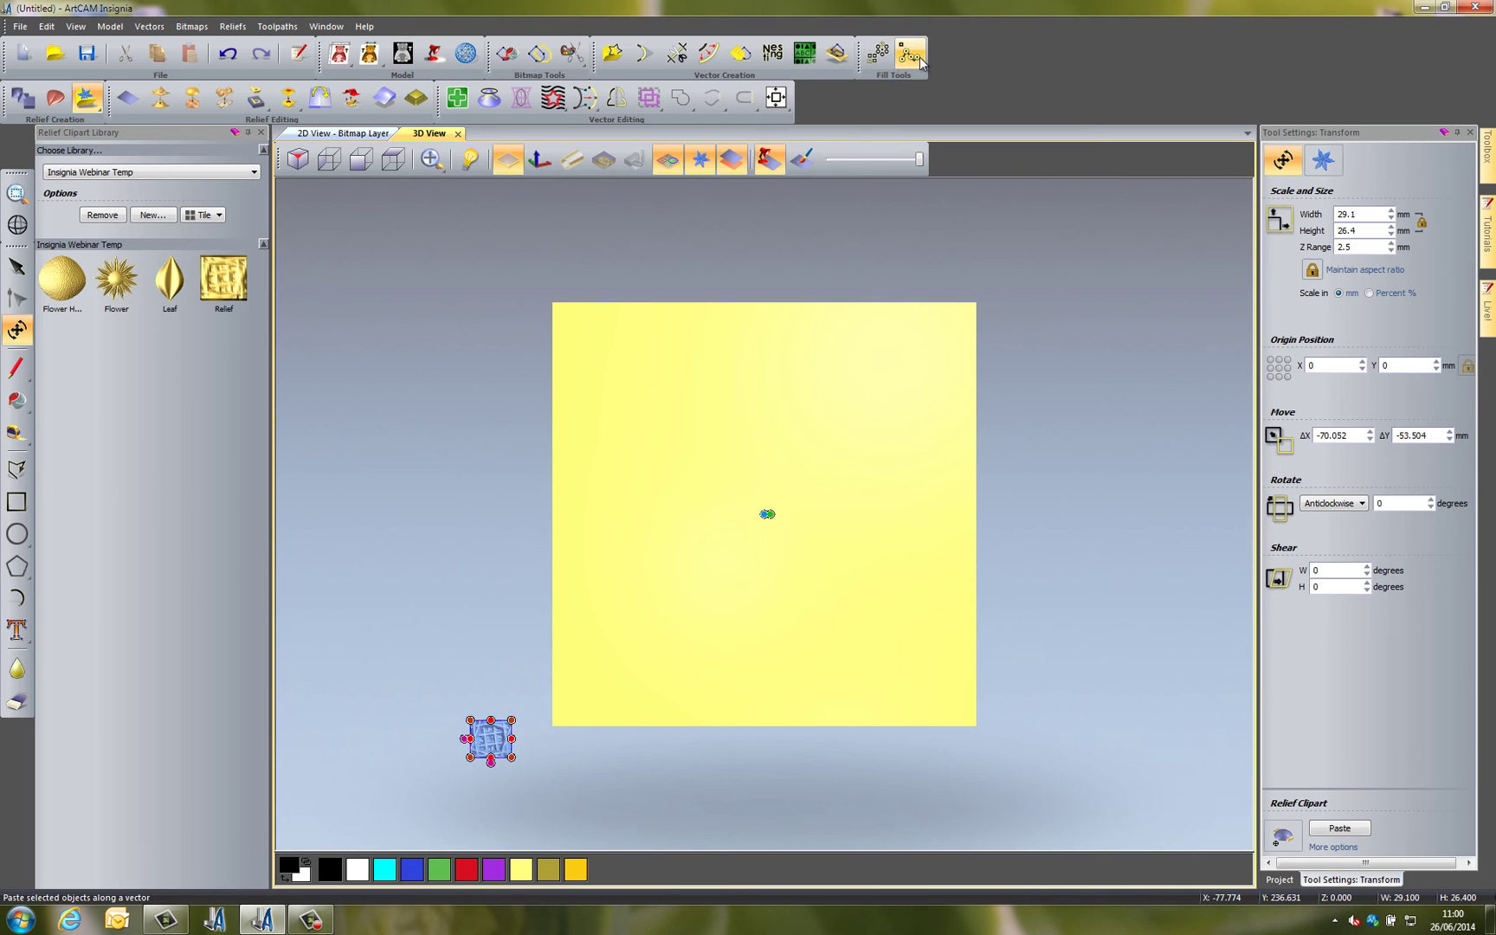
# Block-copy the square clipart into 10 columns and 10 rows with 10 mm gaps, and centre the grid on the model
pyautogui.click(877, 53)
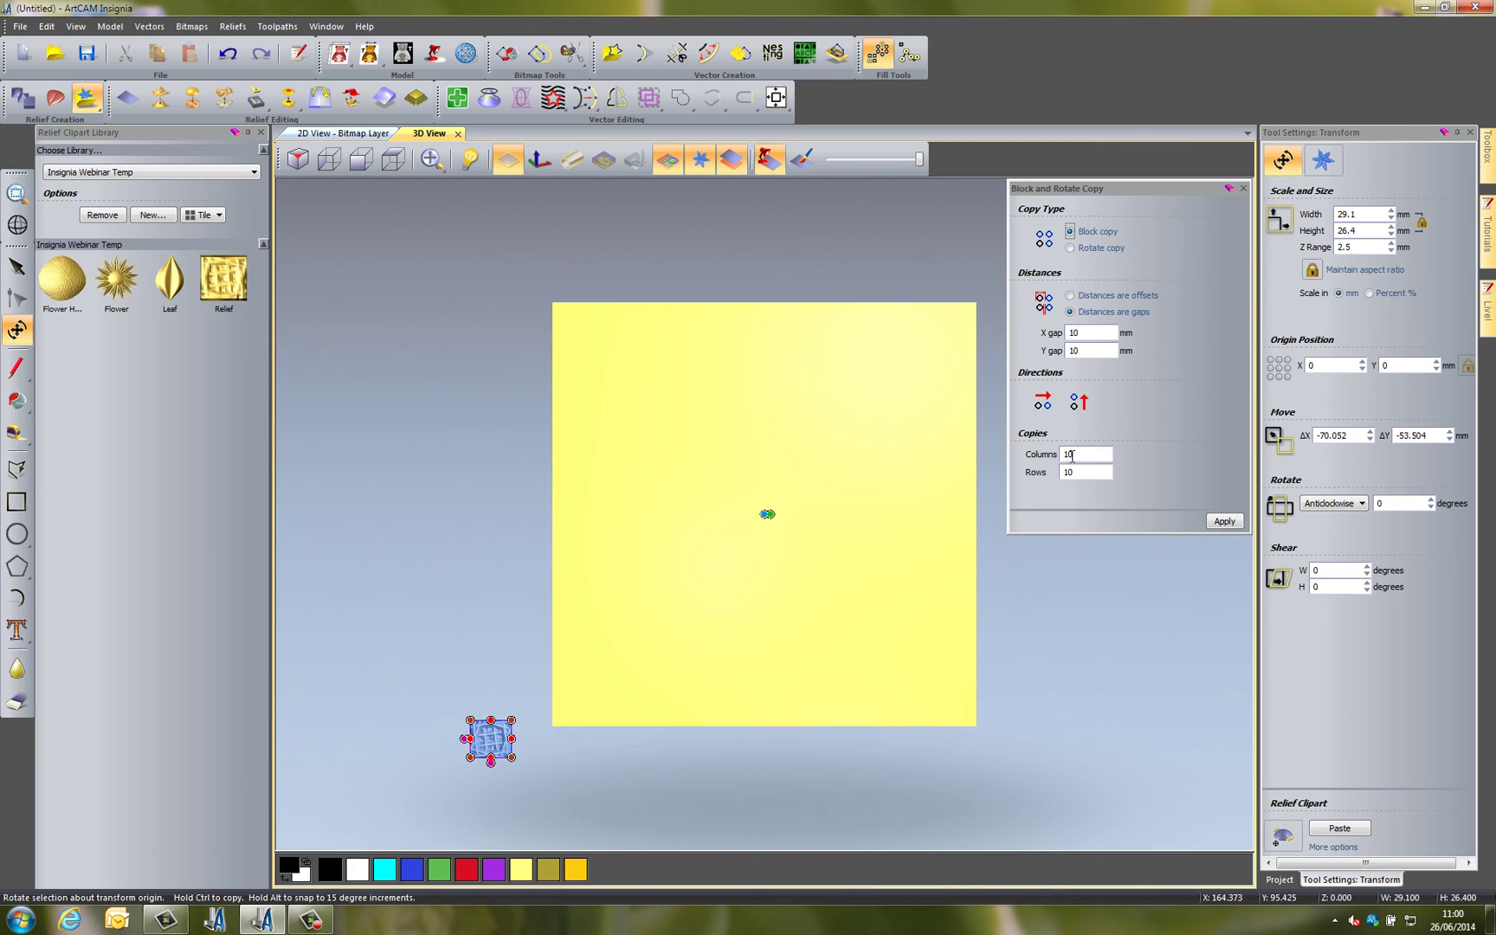
pyautogui.click(1222, 522)
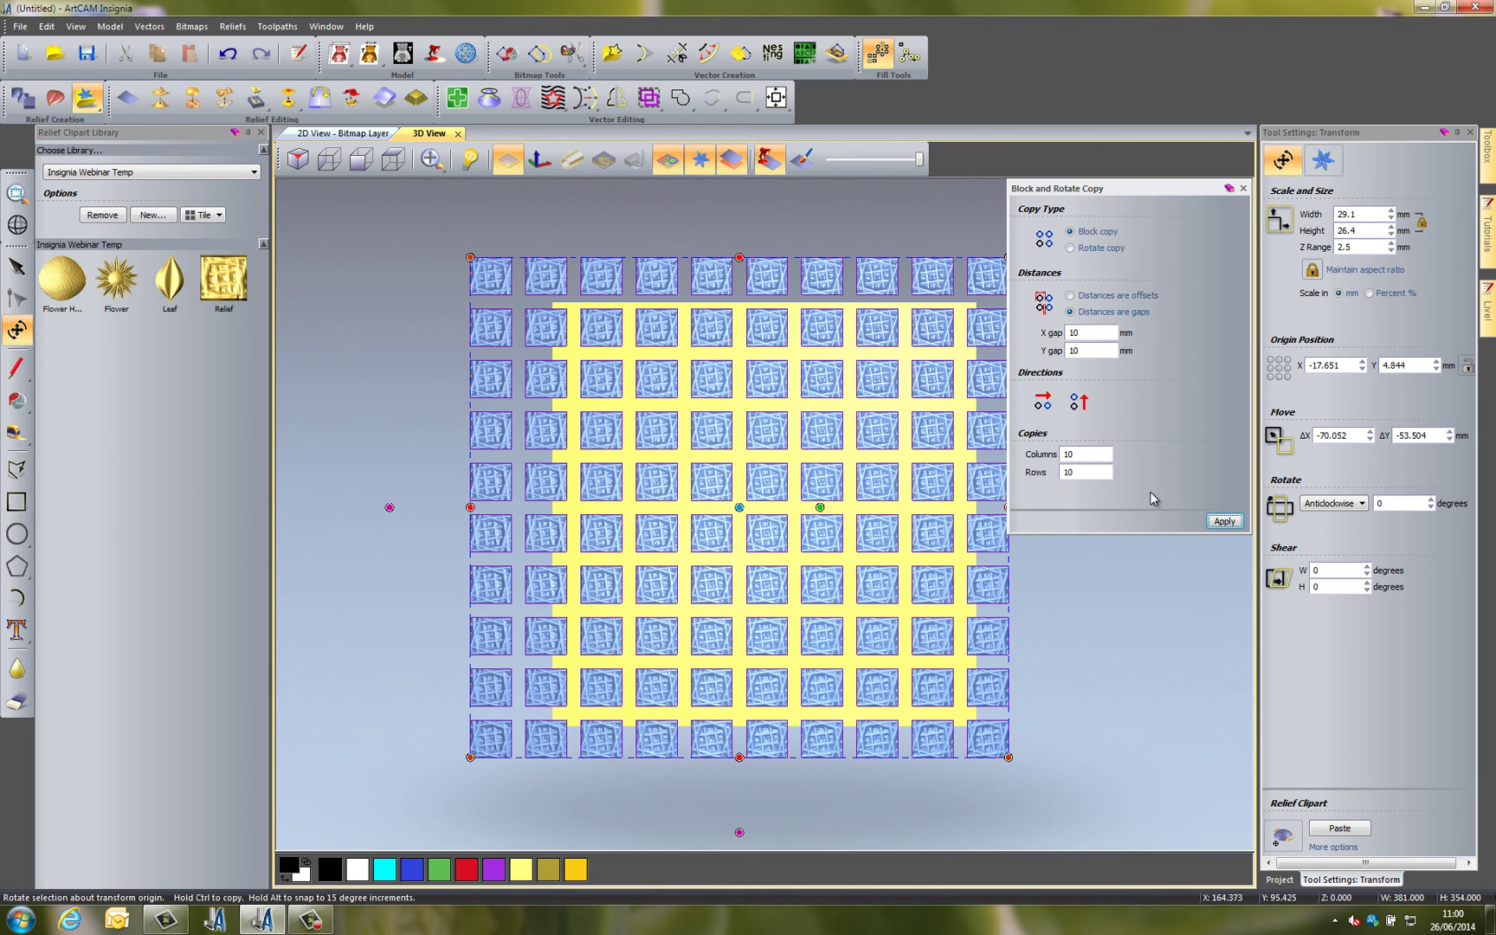
pyautogui.click(1244, 188)
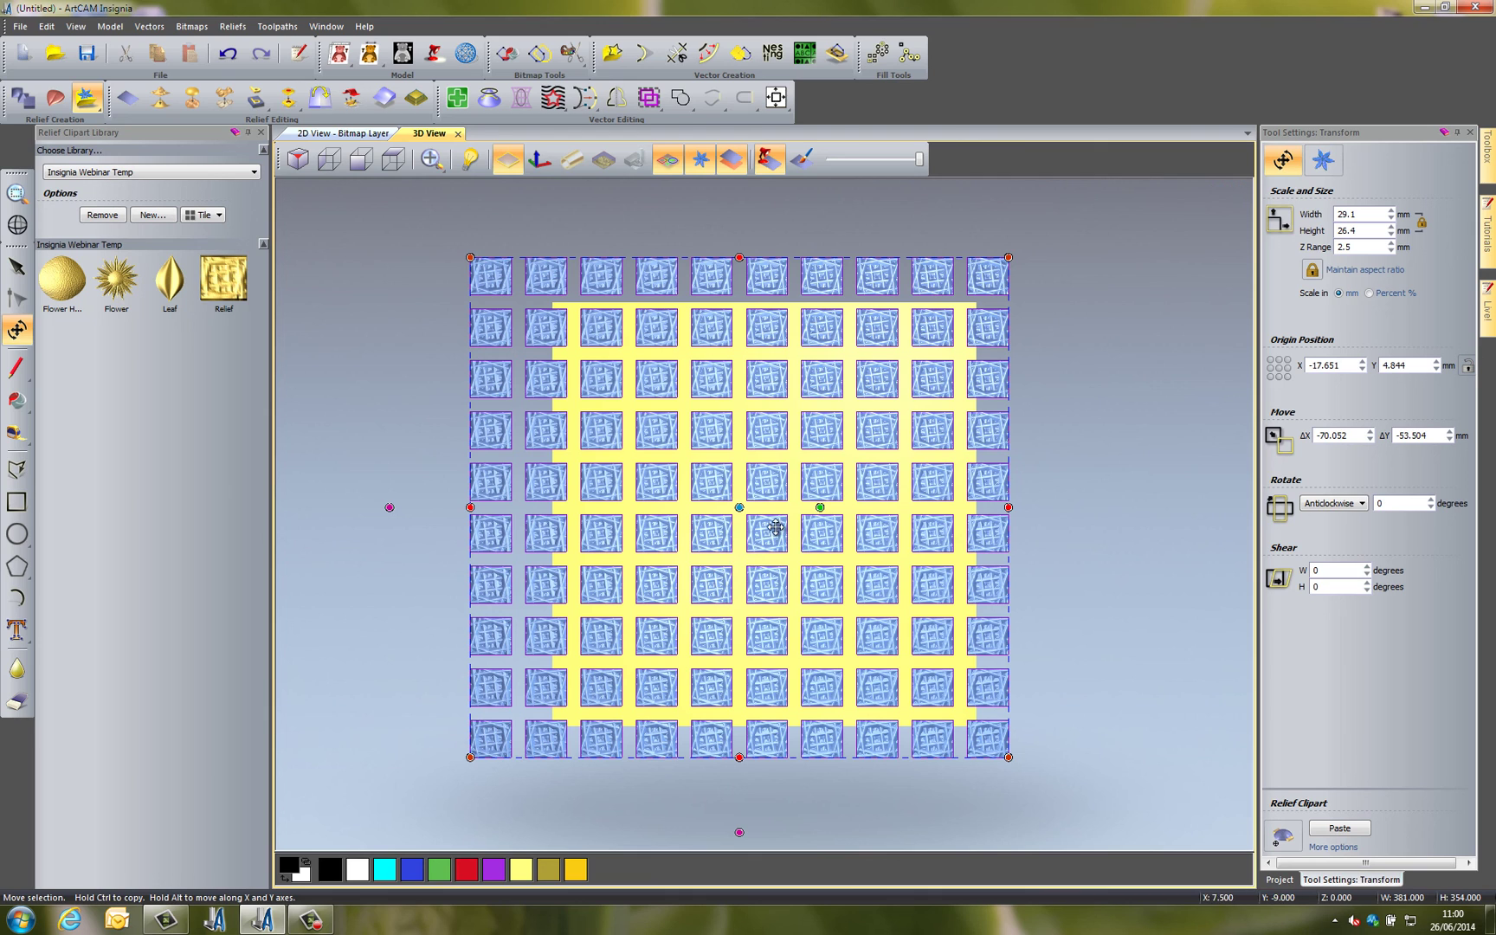
pyautogui.click(777, 97)
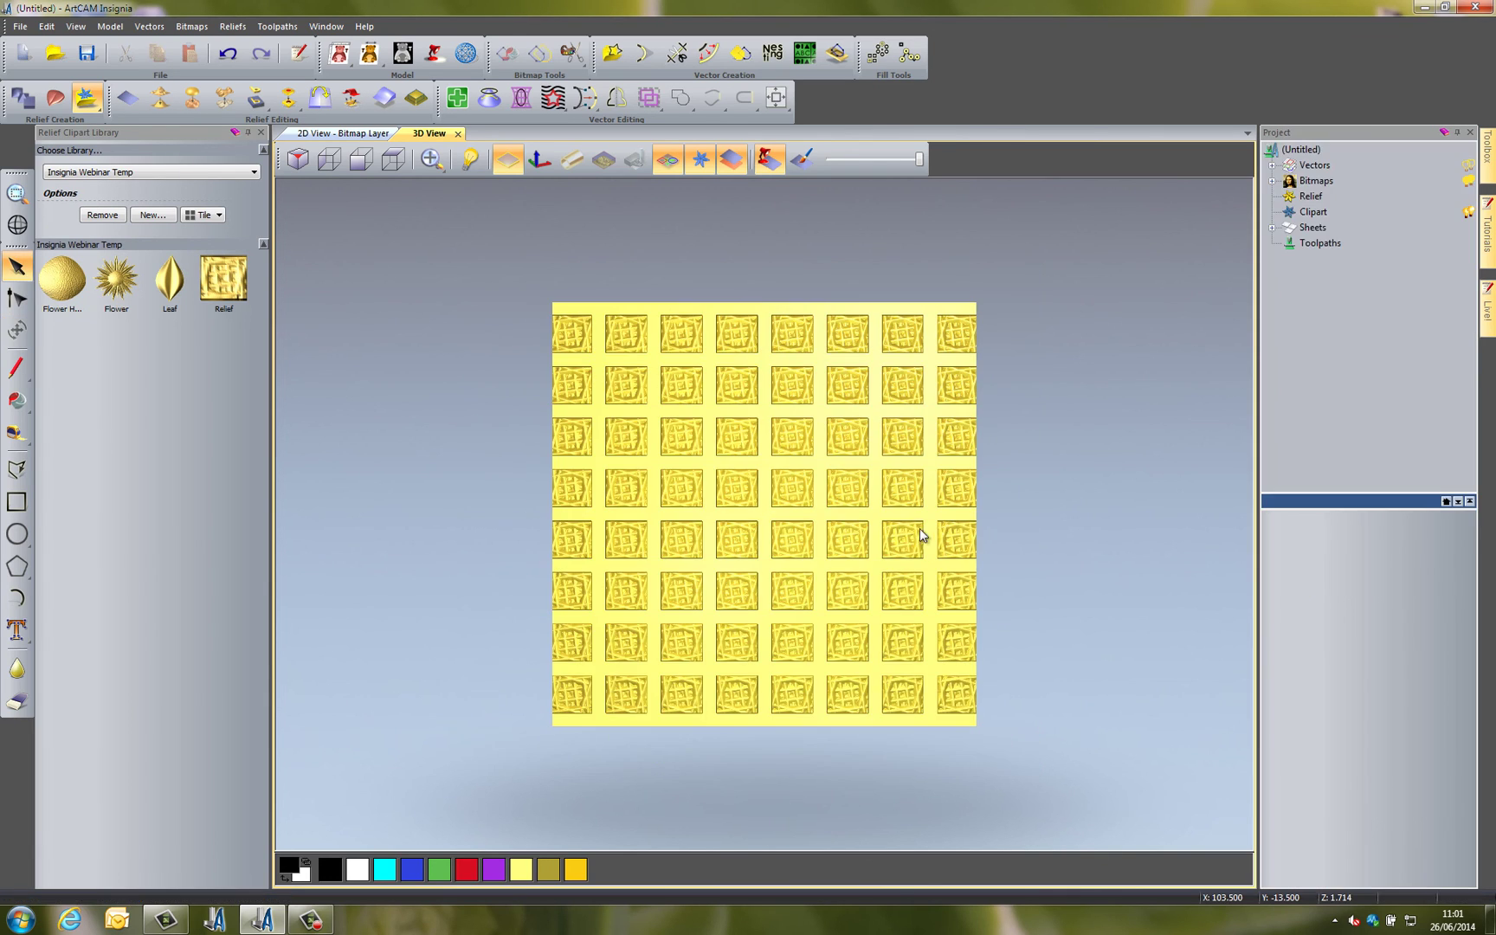
# Smooth the whole tiled relief by applying a single smoothing pass twice
pyautogui.moveTo(841, 647)
pyautogui.mouseDown()
pyautogui.moveTo(952, 471)
pyautogui.moveTo(899, 646)
pyautogui.moveTo(818, 682)
pyautogui.moveTo(868, 635)
pyautogui.moveTo(847, 670)
pyautogui.mouseUp()
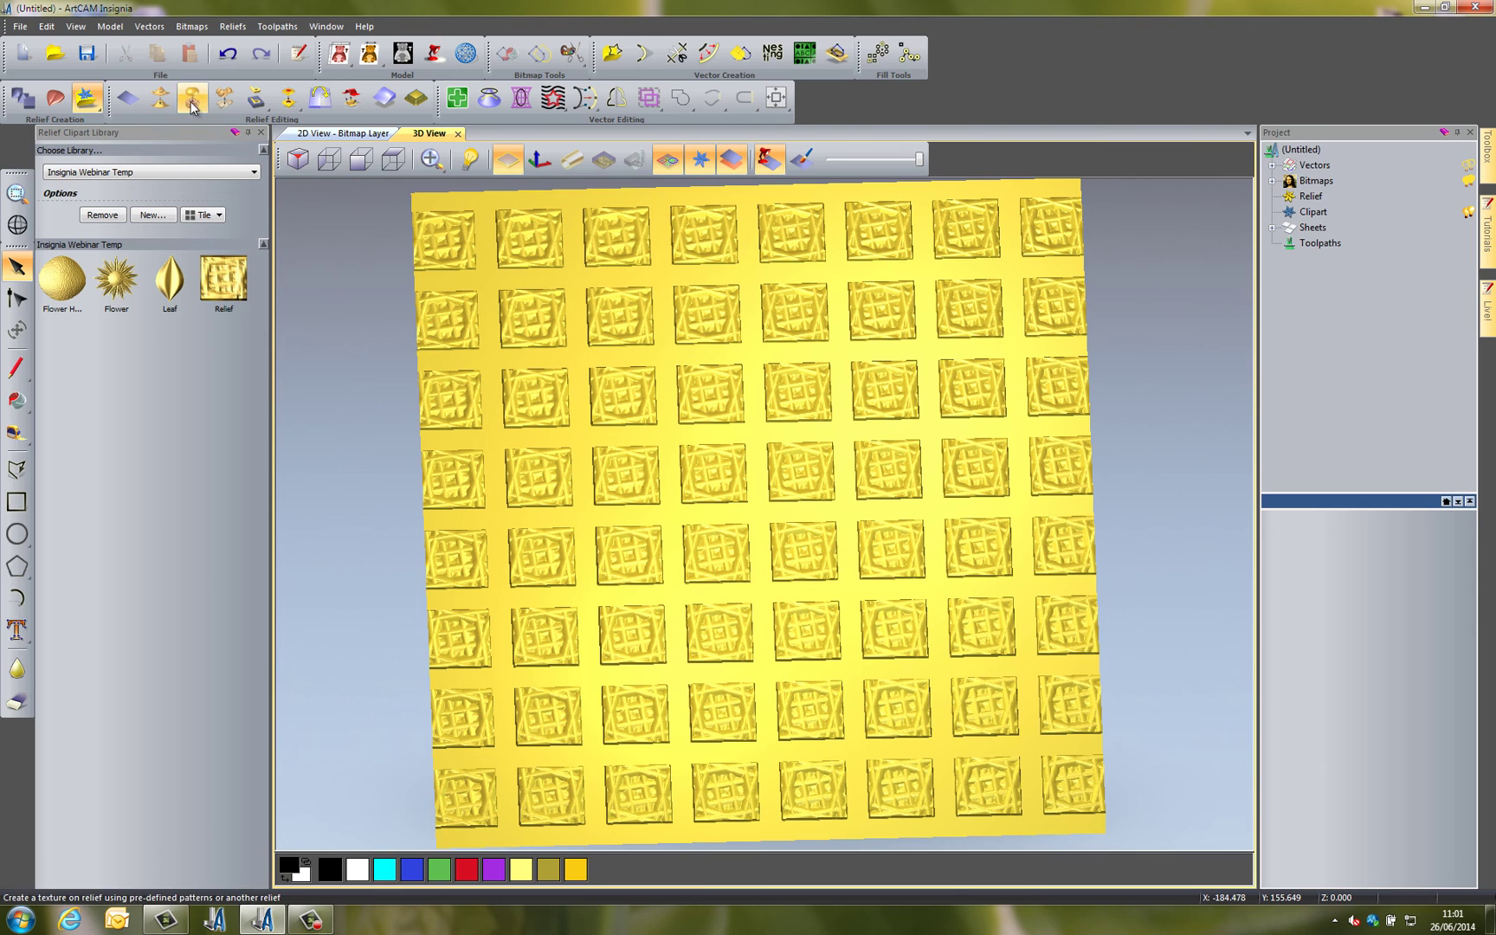
pyautogui.click(163, 102)
pyautogui.click(994, 683)
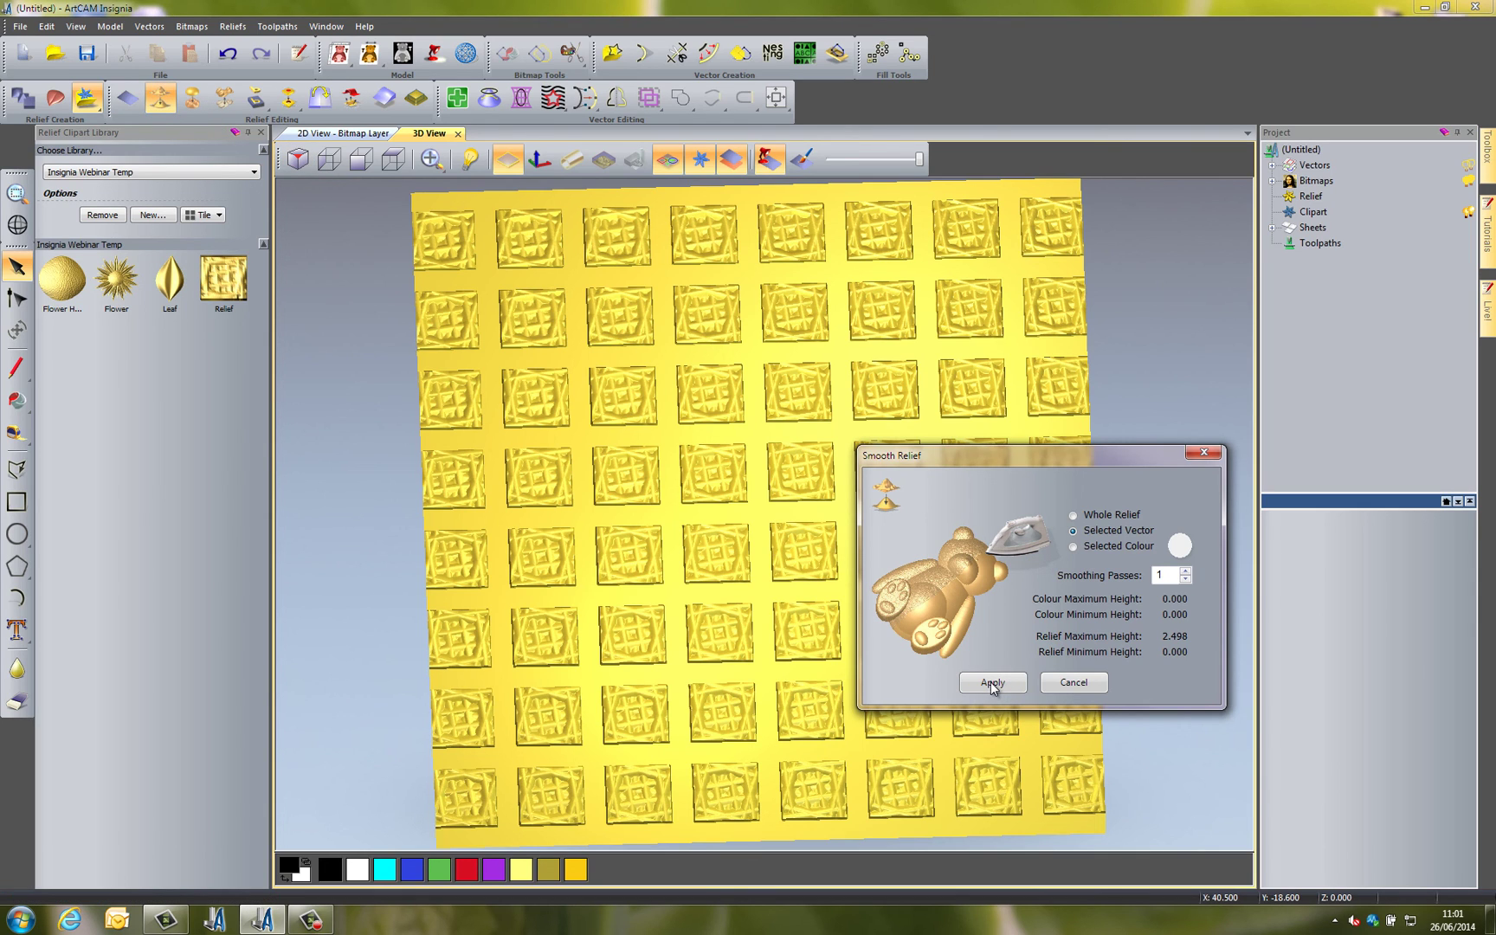
pyautogui.moveTo(982, 455); pyautogui.dragTo(1103, 452)
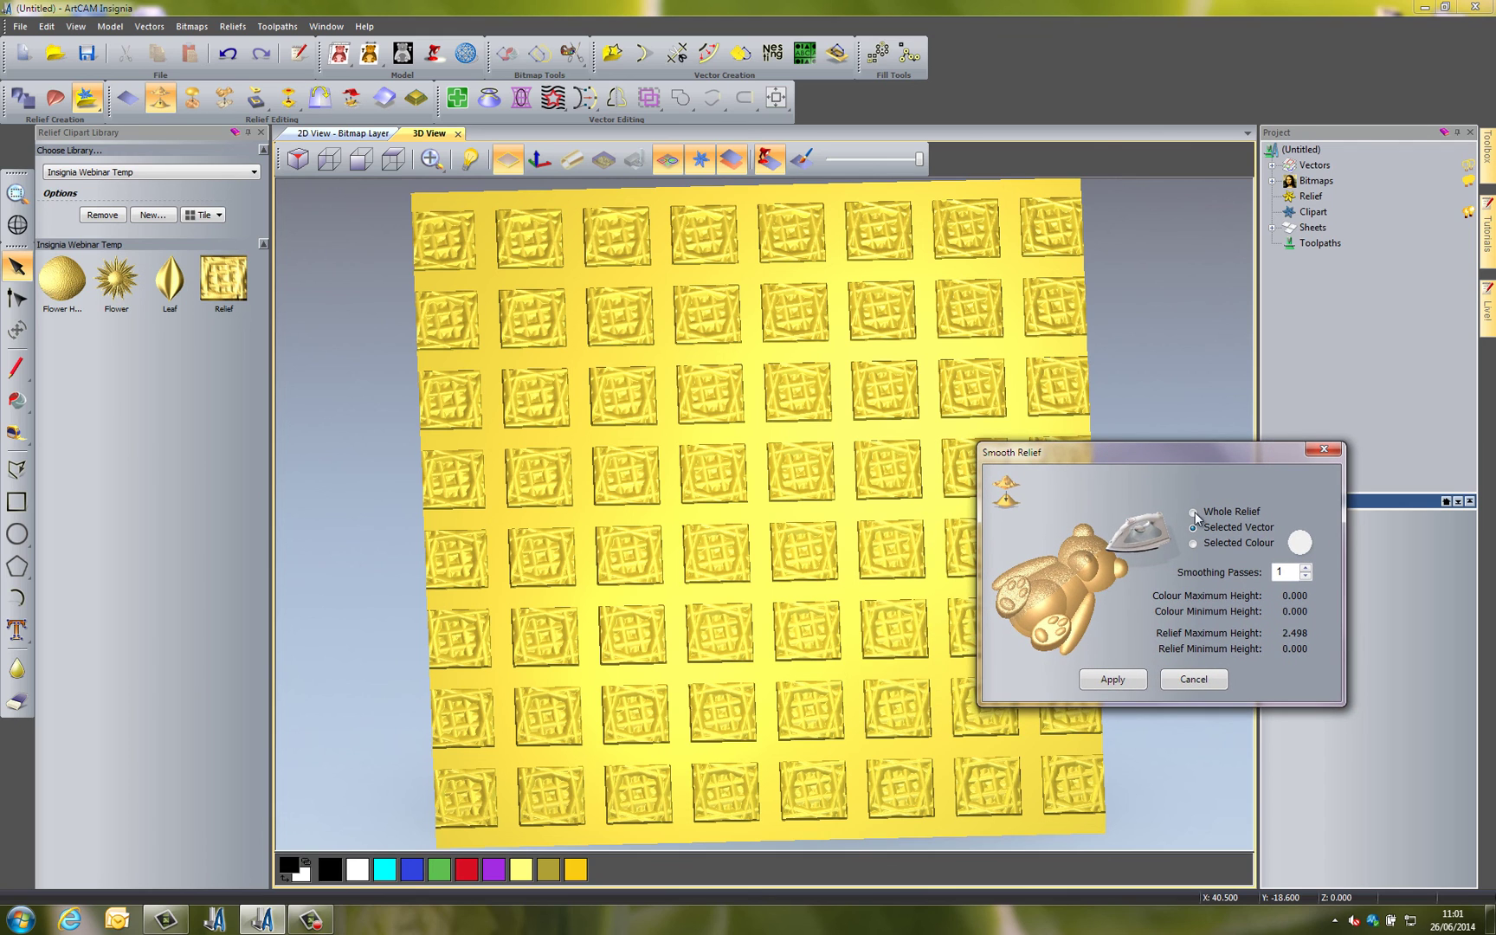
pyautogui.click(1126, 680)
pyautogui.click(1126, 680)
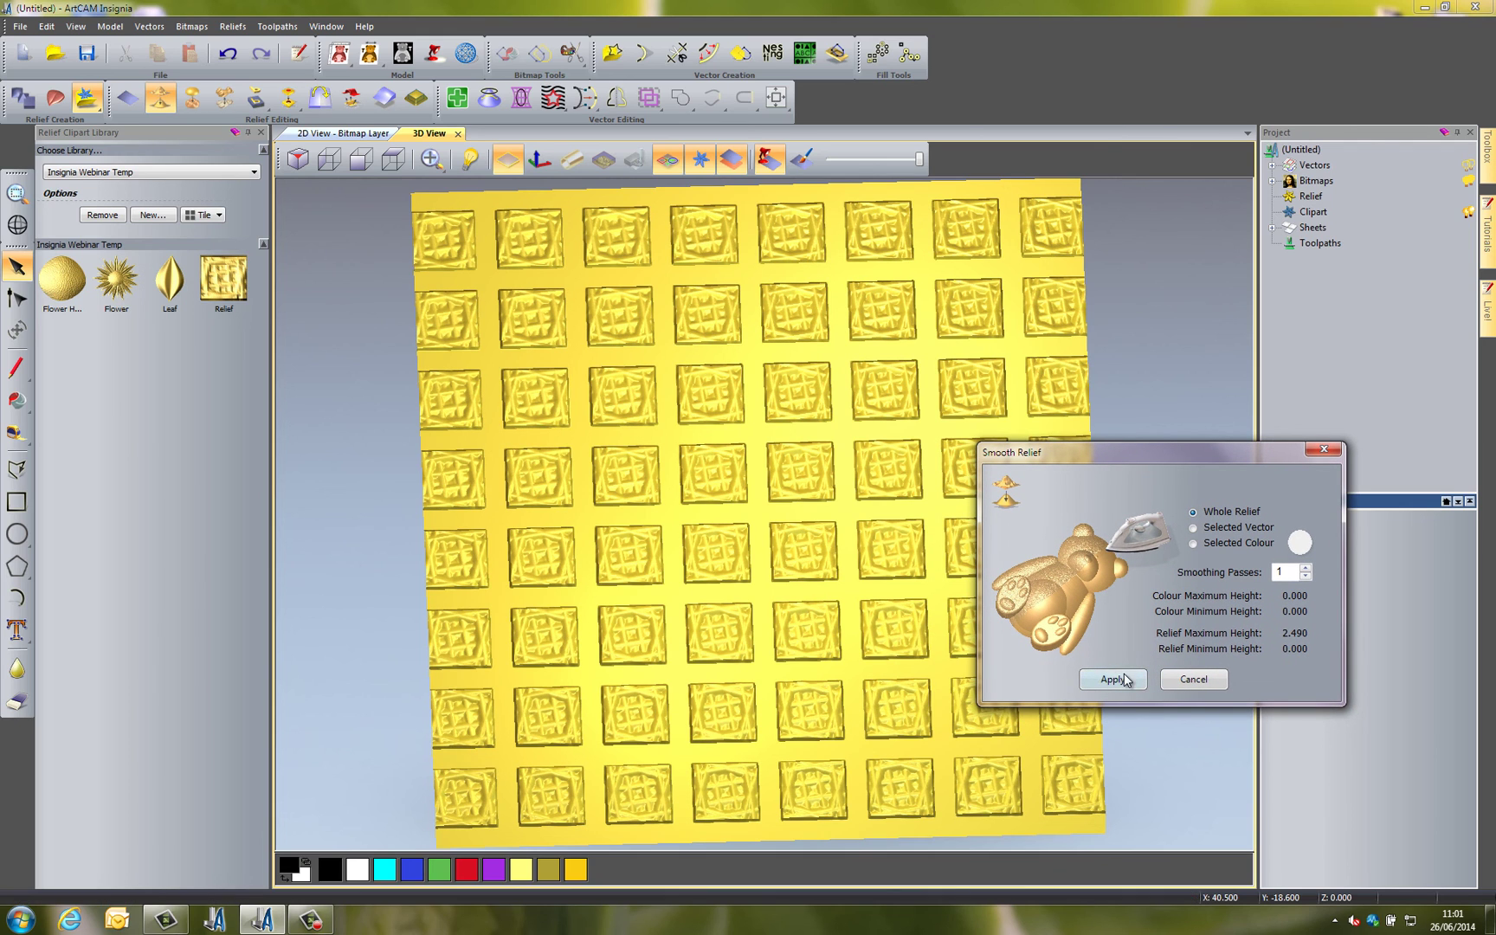
pyautogui.click(1327, 445)
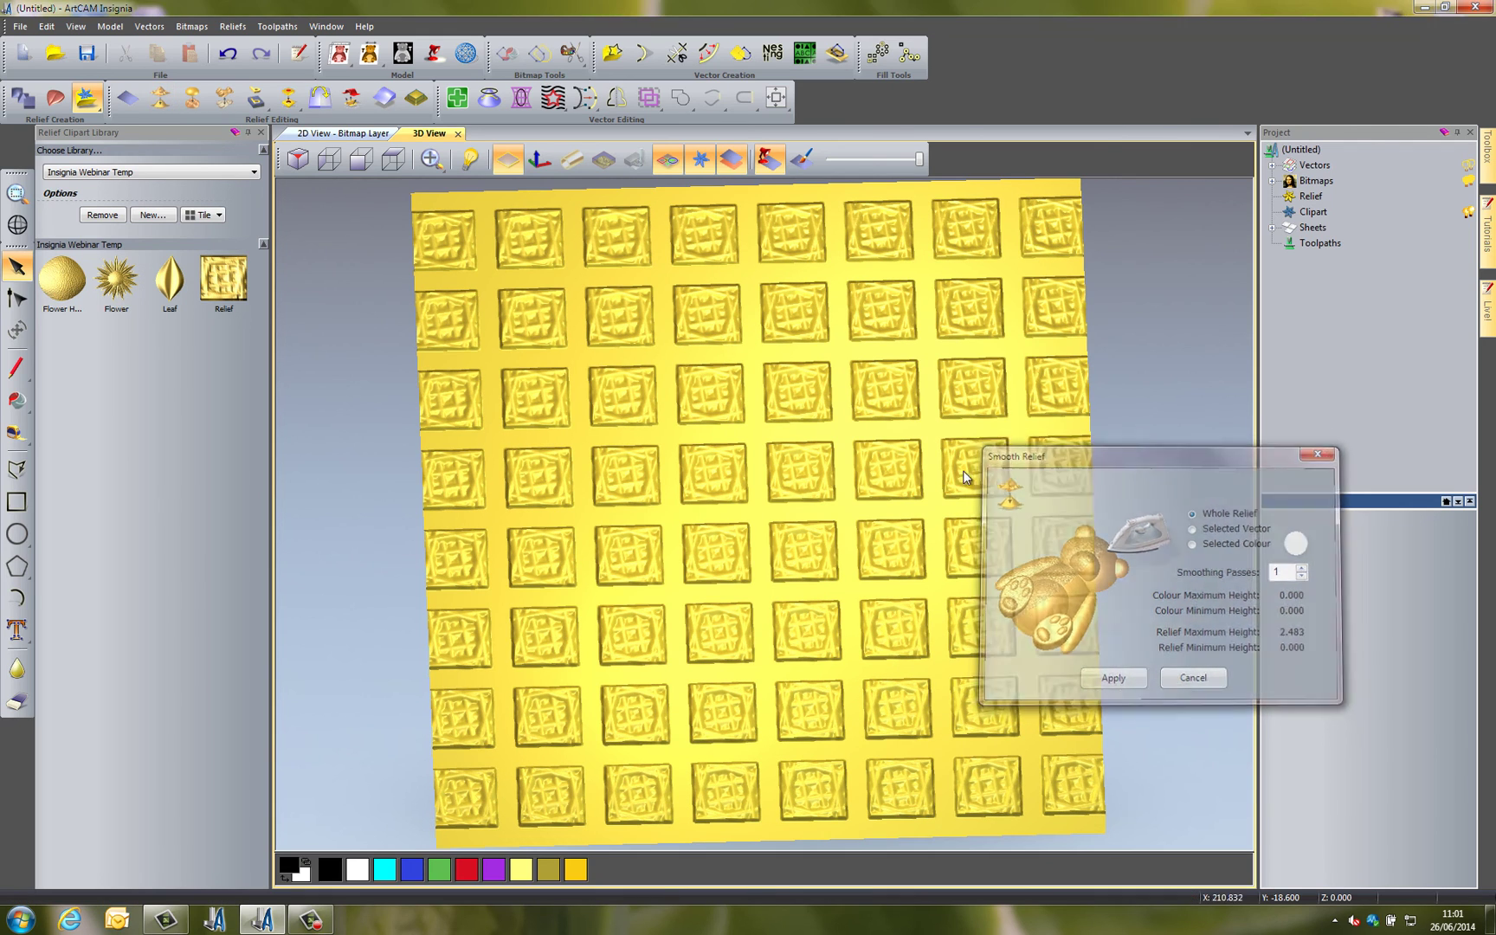
# Store the smoothed grid relief as another item in the Insignia Webinar Temp clipart library
pyautogui.scroll(-3, 818, 518)
pyautogui.moveTo(819, 518)
pyautogui.mouseDown()
pyautogui.moveTo(731, 594)
pyautogui.moveTo(490, 408)
pyautogui.moveTo(829, 495)
pyautogui.moveTo(678, 514)
pyautogui.moveTo(947, 515)
pyautogui.moveTo(873, 430)
pyautogui.moveTo(828, 490)
pyautogui.mouseUp()
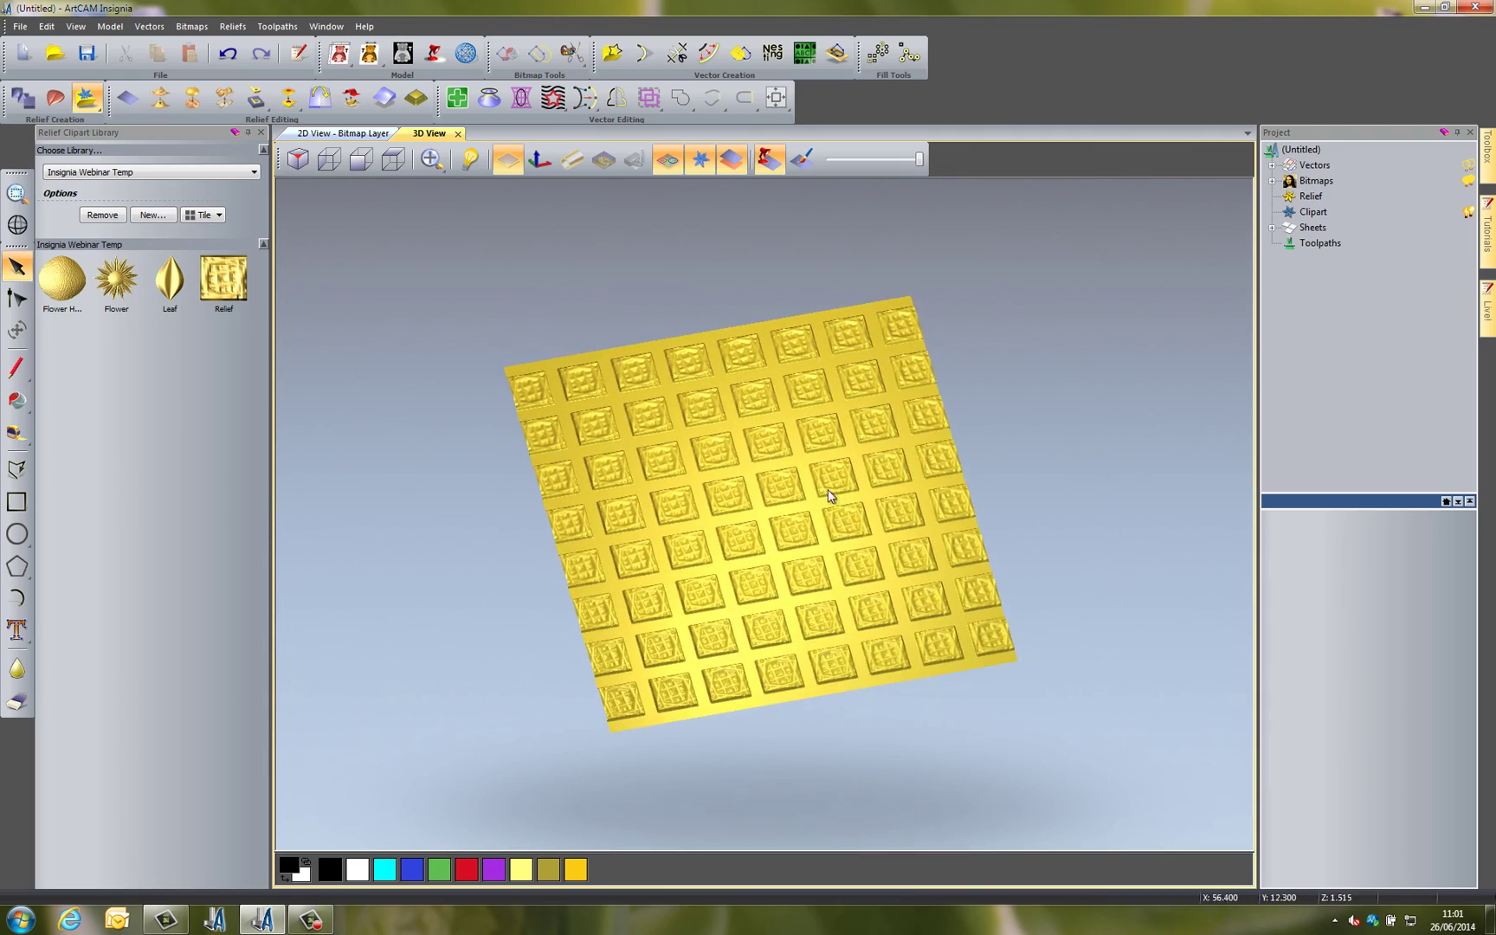
pyautogui.scroll(3, 808, 496)
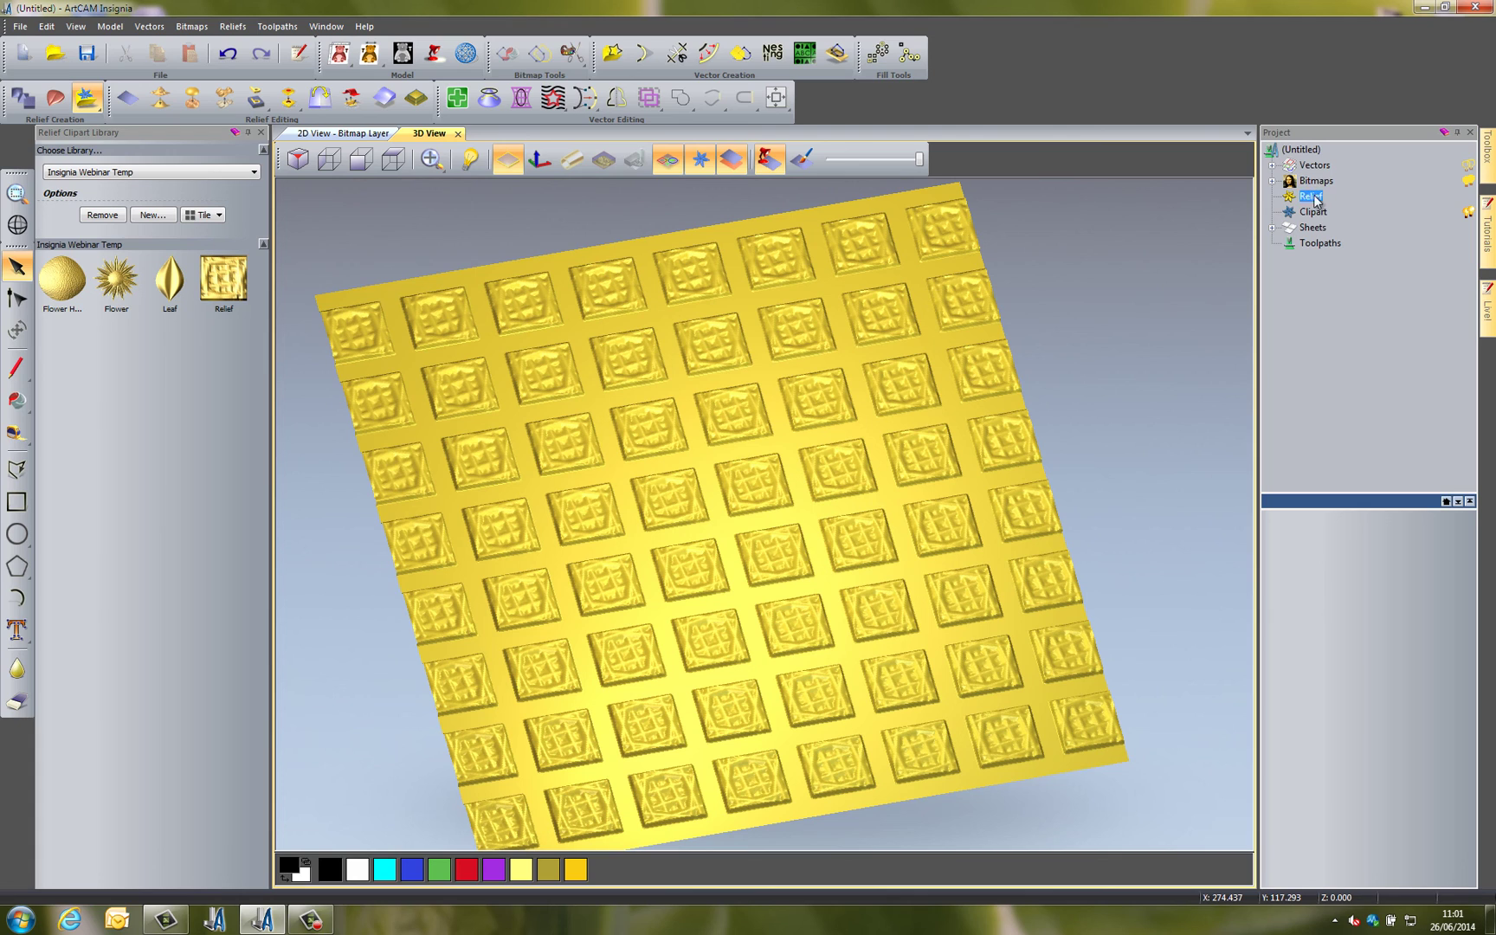
pyautogui.moveTo(1313, 199); pyautogui.dragTo(143, 369)
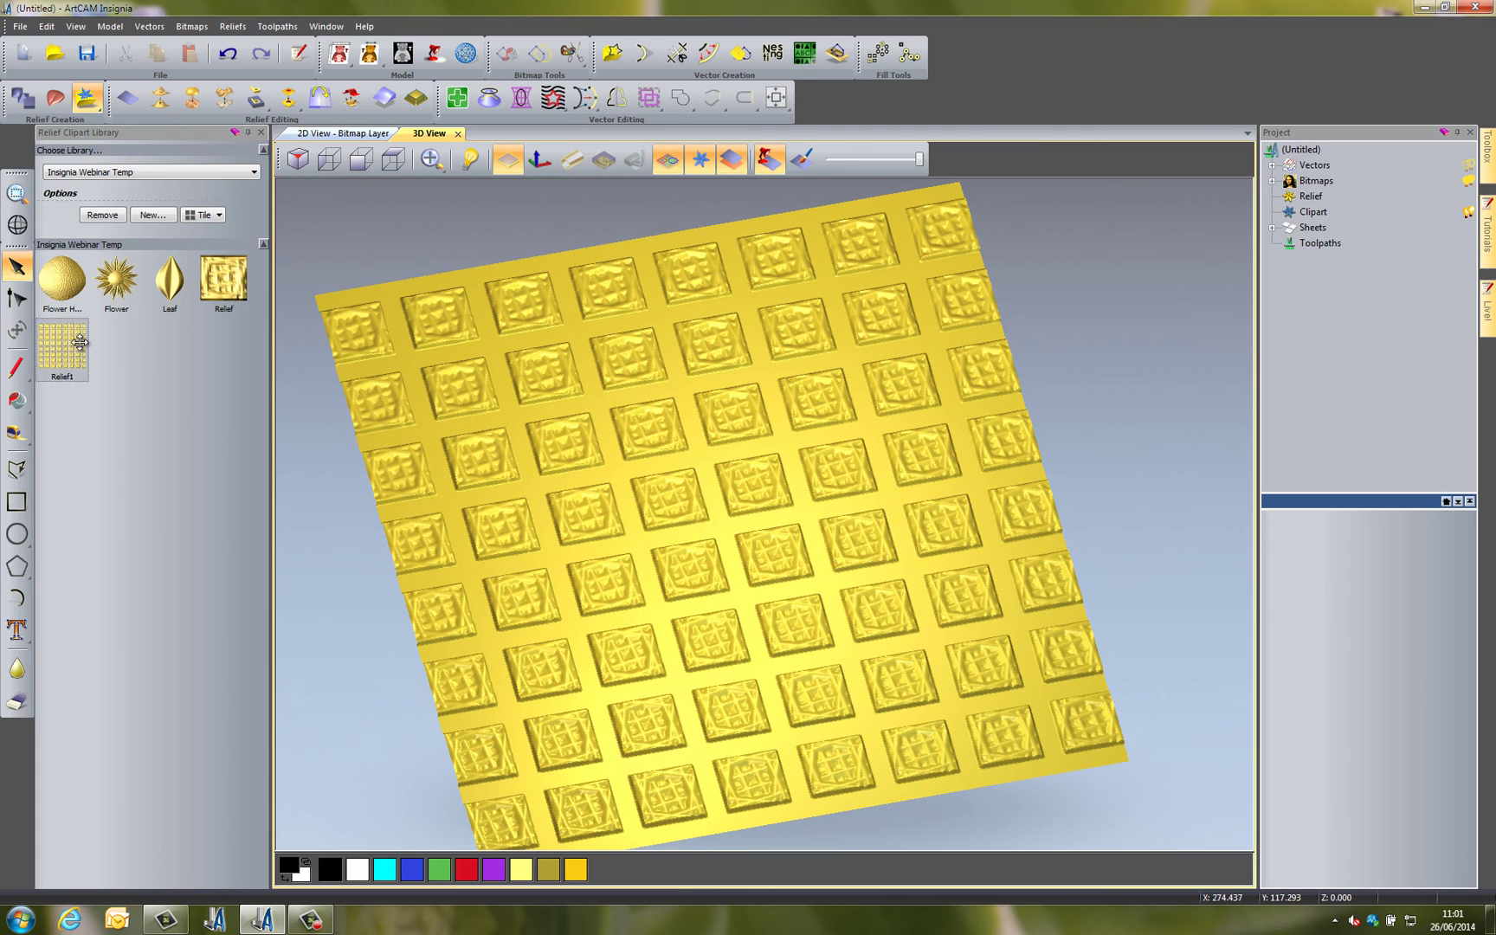